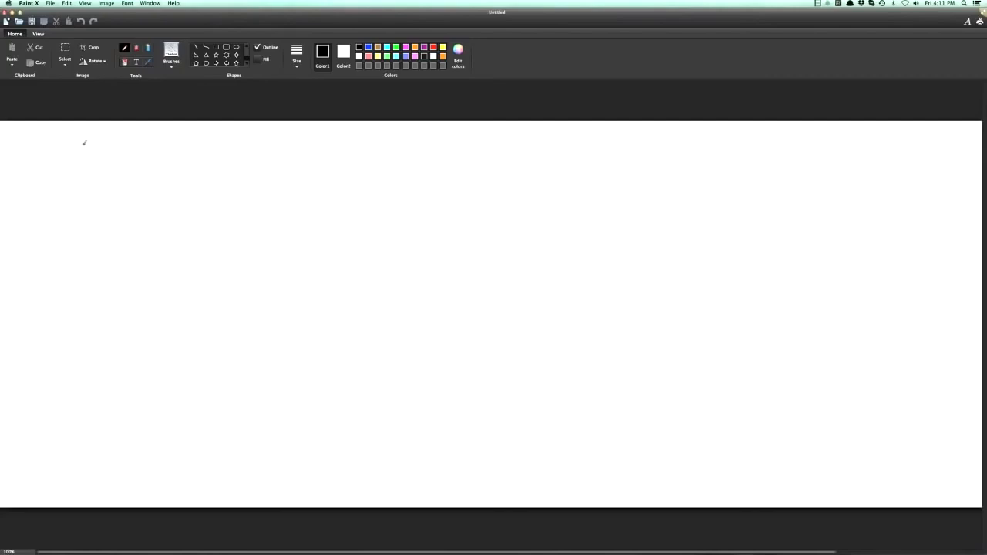
# Draw a circled 1 followed by an opt-in page box with two form fields and an arrow to a box labelled T.Y.
pyautogui.moveTo(74, 143)
pyautogui.mouseDown()
pyautogui.moveTo(71, 166)
pyautogui.moveTo(54, 162)
pyautogui.moveTo(74, 135)
pyautogui.mouseUp()
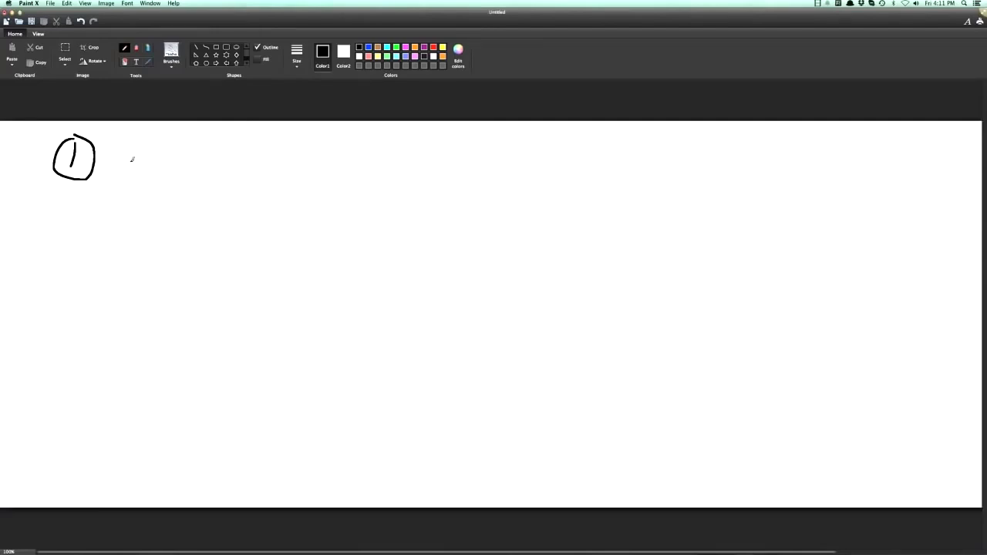
pyautogui.moveTo(135, 142)
pyautogui.mouseDown()
pyautogui.moveTo(127, 166)
pyautogui.moveTo(154, 190)
pyautogui.moveTo(188, 155)
pyautogui.moveTo(152, 141)
pyautogui.moveTo(132, 152)
pyautogui.moveTo(169, 163)
pyautogui.moveTo(141, 171)
pyautogui.moveTo(170, 164)
pyautogui.moveTo(174, 174)
pyautogui.moveTo(139, 184)
pyautogui.moveTo(135, 176)
pyautogui.moveTo(210, 167)
pyautogui.moveTo(238, 189)
pyautogui.moveTo(275, 169)
pyautogui.moveTo(215, 139)
pyautogui.moveTo(233, 159)
pyautogui.moveTo(238, 143)
pyautogui.mouseUp()
pyautogui.moveTo(239, 145); pyautogui.dragTo(251, 144)
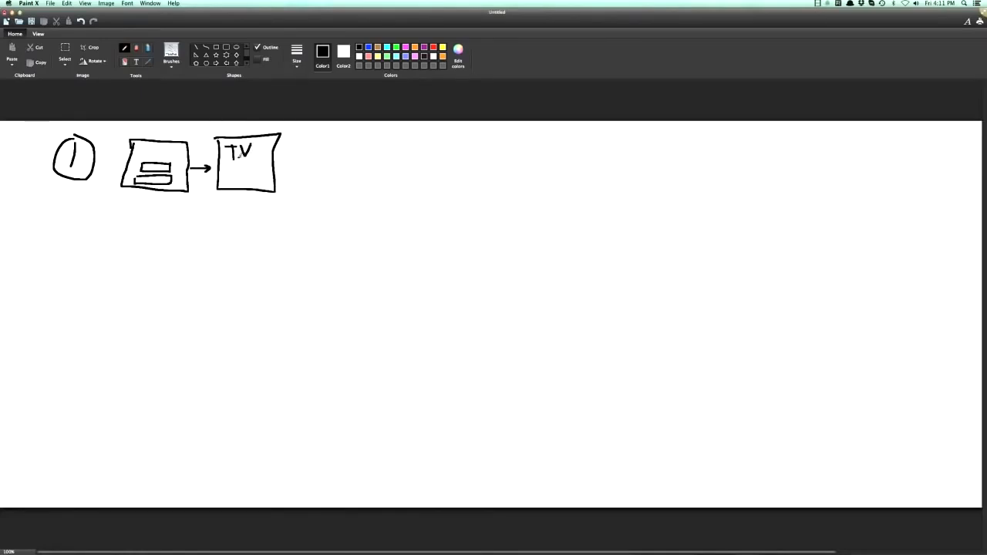
pyautogui.click(252, 160)
# In red, draw a $ with an arrow into the opt-in page, underline T.Y. and add arcs above and below its box.
pyautogui.click(433, 48)
pyautogui.moveTo(106, 125)
pyautogui.mouseDown()
pyautogui.moveTo(97, 136)
pyautogui.moveTo(117, 158)
pyautogui.mouseUp()
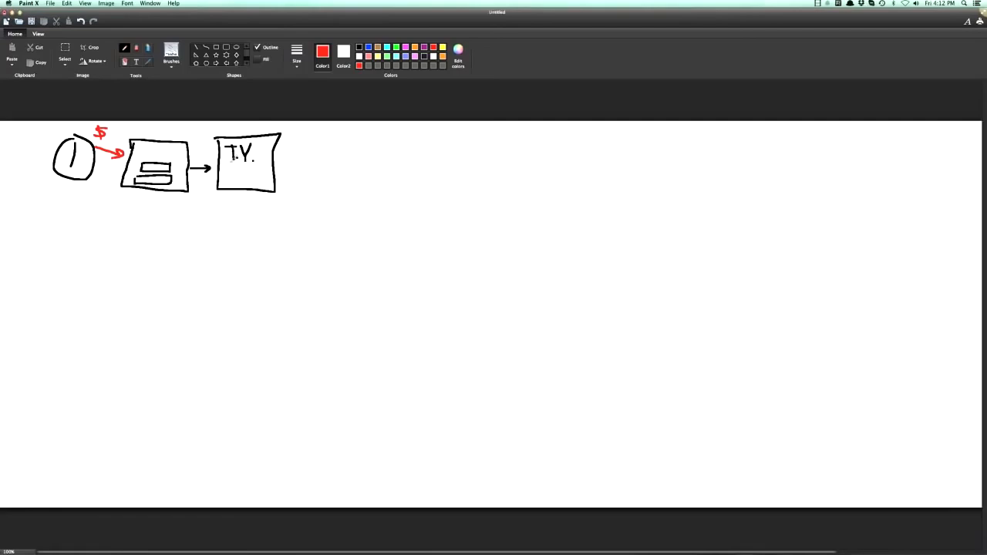
pyautogui.moveTo(228, 164); pyautogui.dragTo(257, 163)
pyautogui.moveTo(198, 133); pyautogui.dragTo(294, 133)
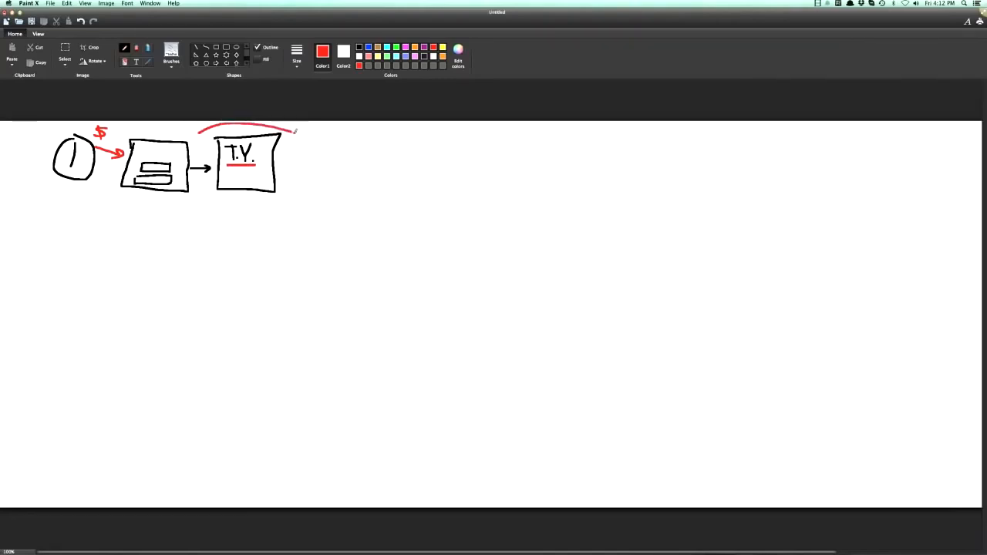
pyautogui.moveTo(201, 198)
pyautogui.mouseDown()
pyautogui.moveTo(282, 209)
pyautogui.moveTo(292, 200)
pyautogui.mouseUp()
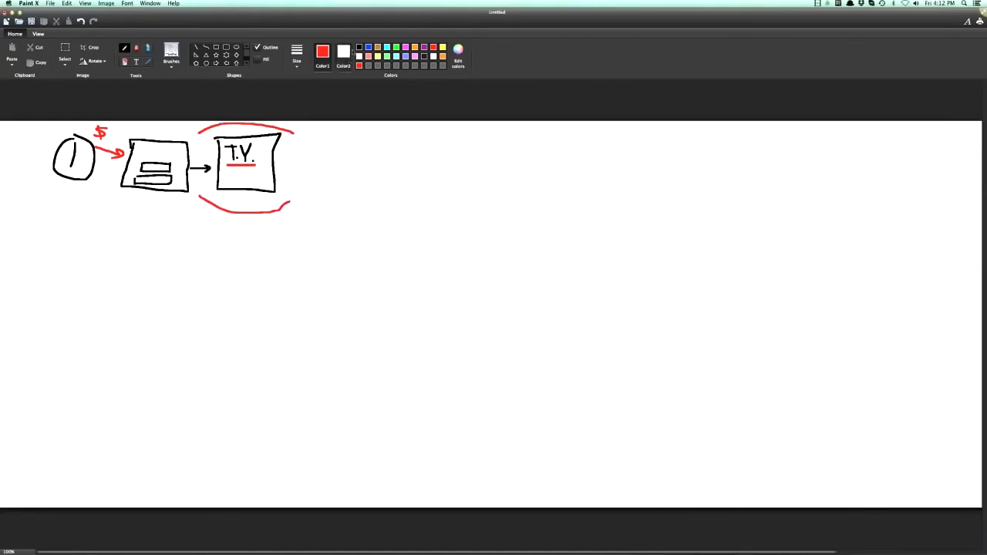
# In black, draw an arrow under the underlined T.Y. and circle the red $ beside the opt-in page.
pyautogui.click(359, 47)
pyautogui.moveTo(230, 176)
pyautogui.mouseDown()
pyautogui.moveTo(257, 177)
pyautogui.moveTo(248, 181)
pyautogui.mouseUp()
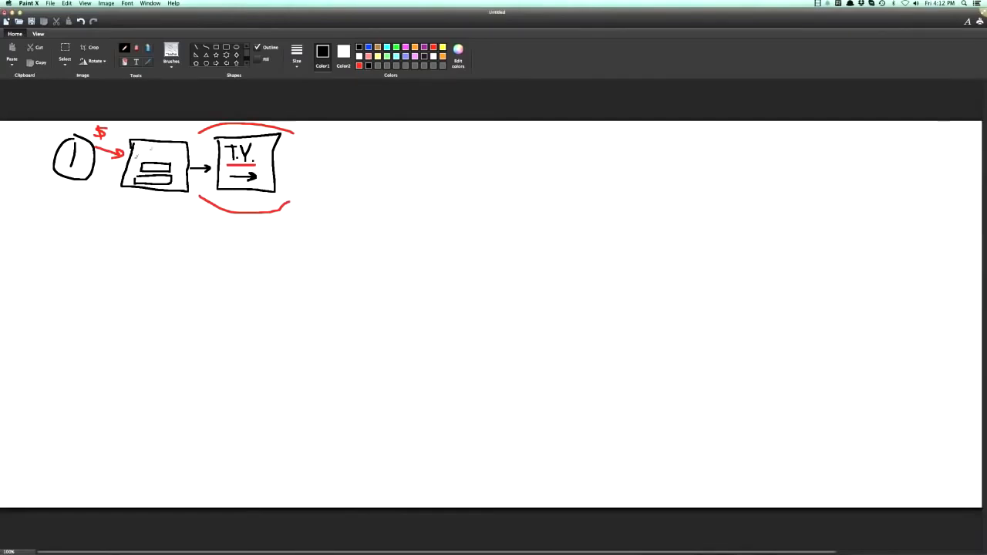
pyautogui.moveTo(95, 124)
pyautogui.mouseDown()
pyautogui.moveTo(115, 139)
pyautogui.moveTo(97, 124)
pyautogui.mouseUp()
# Draw an arrow from the T.Y. page to a third box containing a $, and circle that box in green.
pyautogui.moveTo(289, 161)
pyautogui.mouseDown()
pyautogui.moveTo(311, 162)
pyautogui.moveTo(303, 167)
pyautogui.mouseUp()
pyautogui.moveTo(356, 146)
pyautogui.mouseDown()
pyautogui.moveTo(333, 169)
pyautogui.moveTo(344, 150)
pyautogui.moveTo(353, 180)
pyautogui.mouseUp()
pyautogui.moveTo(316, 137)
pyautogui.mouseDown()
pyautogui.moveTo(321, 193)
pyautogui.moveTo(378, 146)
pyautogui.moveTo(317, 139)
pyautogui.mouseUp()
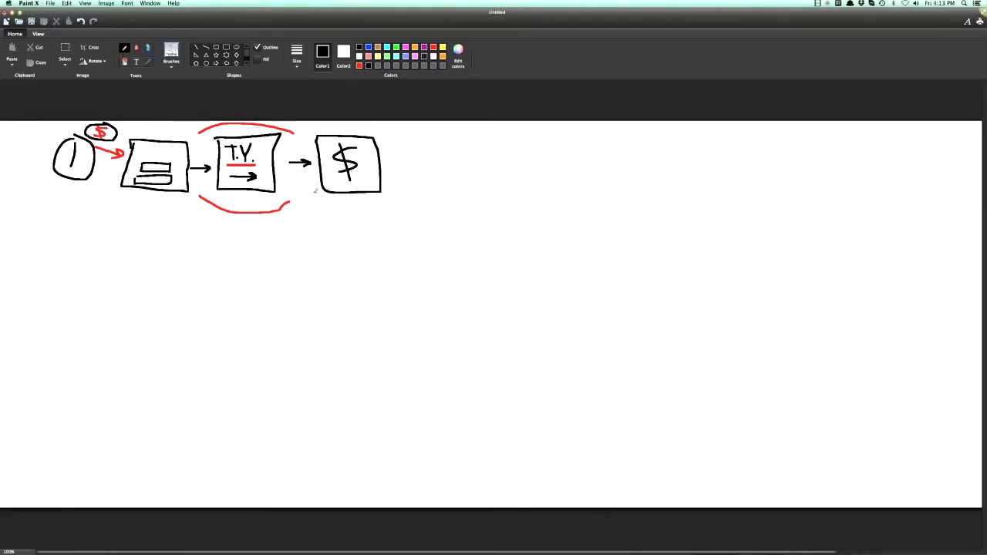
pyautogui.click(396, 48)
pyautogui.moveTo(359, 126)
pyautogui.mouseDown()
pyautogui.moveTo(327, 126)
pyautogui.moveTo(313, 175)
pyautogui.moveTo(383, 198)
pyautogui.moveTo(362, 125)
pyautogui.mouseUp()
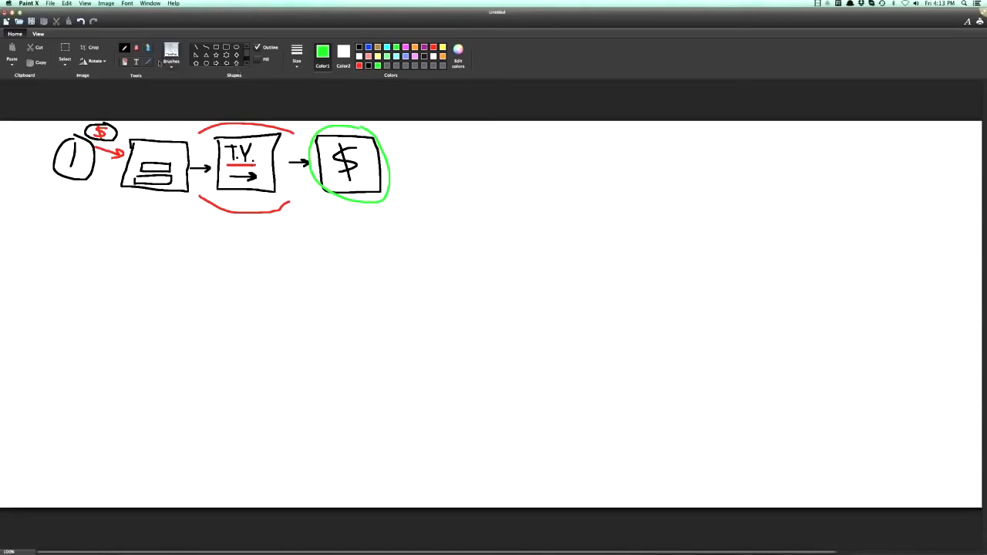
# In black, start a second row with a circled 2, an opt-in form page and an arrow to a video sales page with a $ button.
pyautogui.click(358, 47)
pyautogui.moveTo(59, 239)
pyautogui.mouseDown()
pyautogui.moveTo(55, 262)
pyautogui.moveTo(78, 265)
pyautogui.moveTo(45, 268)
pyautogui.moveTo(77, 225)
pyautogui.moveTo(67, 228)
pyautogui.mouseUp()
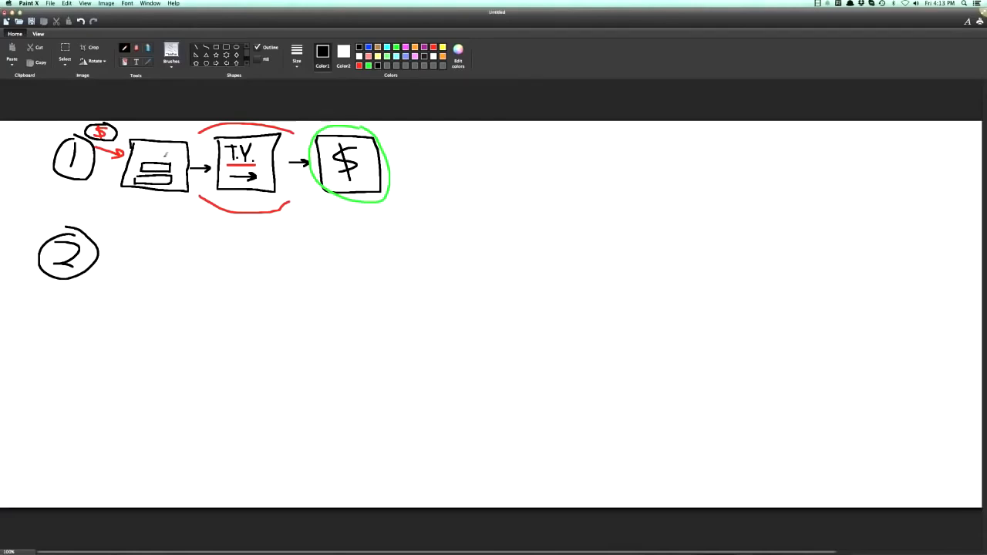
pyautogui.moveTo(127, 233)
pyautogui.mouseDown()
pyautogui.moveTo(123, 287)
pyautogui.moveTo(190, 290)
pyautogui.moveTo(186, 230)
pyautogui.moveTo(126, 230)
pyautogui.moveTo(168, 263)
pyautogui.moveTo(136, 264)
pyautogui.moveTo(138, 255)
pyautogui.moveTo(148, 268)
pyautogui.moveTo(166, 268)
pyautogui.moveTo(139, 281)
pyautogui.moveTo(134, 266)
pyautogui.moveTo(209, 261)
pyautogui.moveTo(199, 268)
pyautogui.mouseUp()
pyautogui.moveTo(220, 230)
pyautogui.mouseDown()
pyautogui.moveTo(213, 300)
pyautogui.moveTo(294, 304)
pyautogui.moveTo(287, 229)
pyautogui.moveTo(219, 229)
pyautogui.moveTo(269, 265)
pyautogui.moveTo(268, 237)
pyautogui.moveTo(237, 239)
pyautogui.moveTo(249, 259)
pyautogui.moveTo(261, 253)
pyautogui.moveTo(266, 277)
pyautogui.moveTo(244, 293)
pyautogui.moveTo(229, 278)
pyautogui.moveTo(244, 295)
pyautogui.mouseUp()
pyautogui.moveTo(291, 265); pyautogui.dragTo(310, 269)
# Extend the second row with a box labelled upsells and an arrow to a box labelled T.Y.
pyautogui.moveTo(333, 226)
pyautogui.mouseDown()
pyautogui.moveTo(330, 270)
pyautogui.moveTo(404, 310)
pyautogui.moveTo(396, 227)
pyautogui.moveTo(326, 225)
pyautogui.mouseUp()
pyautogui.moveTo(343, 279); pyautogui.dragTo(353, 279)
pyautogui.moveTo(361, 280)
pyautogui.mouseDown()
pyautogui.moveTo(361, 296)
pyautogui.moveTo(388, 290)
pyautogui.mouseUp()
pyautogui.click(383, 287)
pyautogui.moveTo(391, 276)
pyautogui.mouseDown()
pyautogui.moveTo(392, 290)
pyautogui.moveTo(440, 268)
pyautogui.mouseUp()
pyautogui.moveTo(455, 230)
pyautogui.mouseDown()
pyautogui.moveTo(454, 298)
pyautogui.moveTo(534, 287)
pyautogui.moveTo(492, 228)
pyautogui.moveTo(457, 231)
pyautogui.moveTo(472, 258)
pyautogui.moveTo(480, 240)
pyautogui.moveTo(498, 242)
pyautogui.moveTo(491, 262)
pyautogui.mouseUp()
pyautogui.click(479, 252)
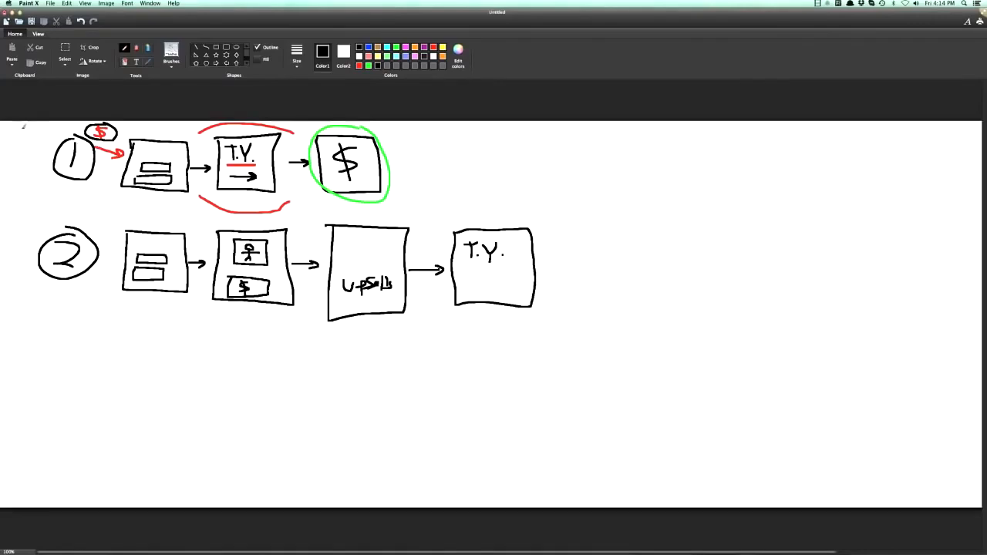
# Label the first funnel row Opt and the second funnel row SALES.
pyautogui.moveTo(12, 138)
pyautogui.mouseDown()
pyautogui.moveTo(20, 154)
pyautogui.moveTo(37, 140)
pyautogui.mouseUp()
pyautogui.moveTo(12, 237); pyautogui.dragTo(6, 252)
pyautogui.moveTo(15, 243); pyautogui.dragTo(29, 248)
pyautogui.moveTo(29, 240)
pyautogui.mouseDown()
pyautogui.moveTo(34, 247)
pyautogui.moveTo(34, 238)
pyautogui.mouseUp()
pyautogui.moveTo(29, 243); pyautogui.dragTo(36, 246)
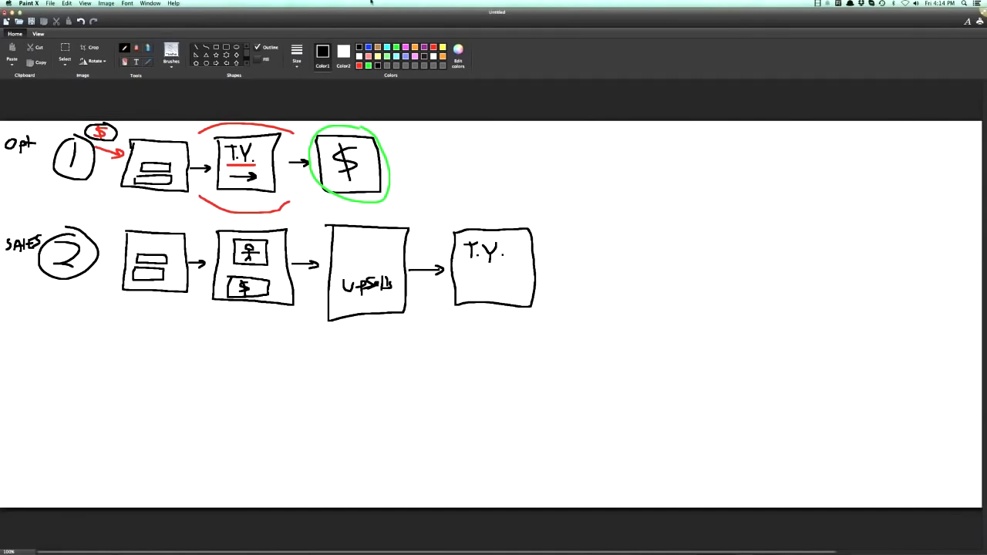
# Switch to ClickFunnels in the browser and compare the Optin Lead Capture Funnel and Sales Funnel previews, briefly playing the opt-in video.
pyautogui.moveTo(504, 13); pyautogui.dragTo(508, 209)
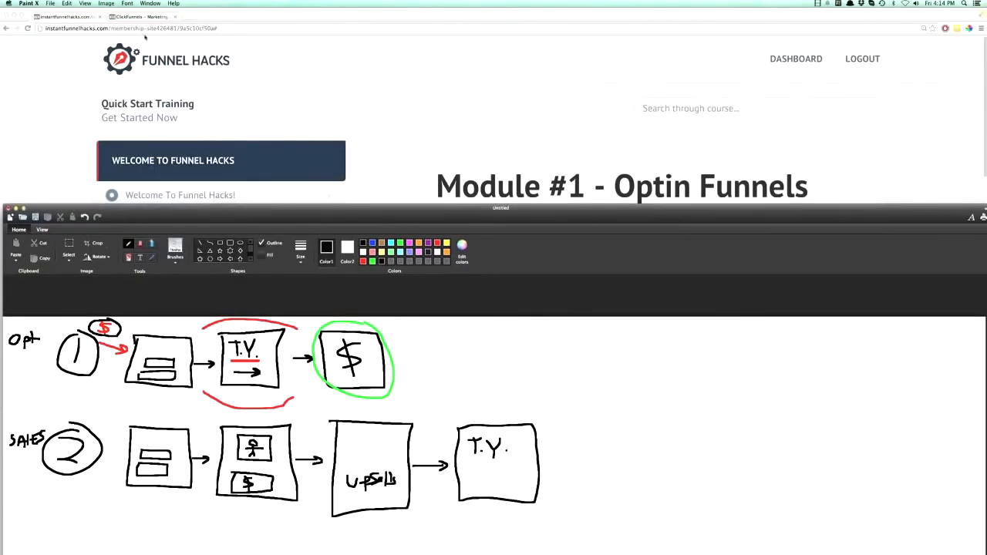
pyautogui.click(139, 17)
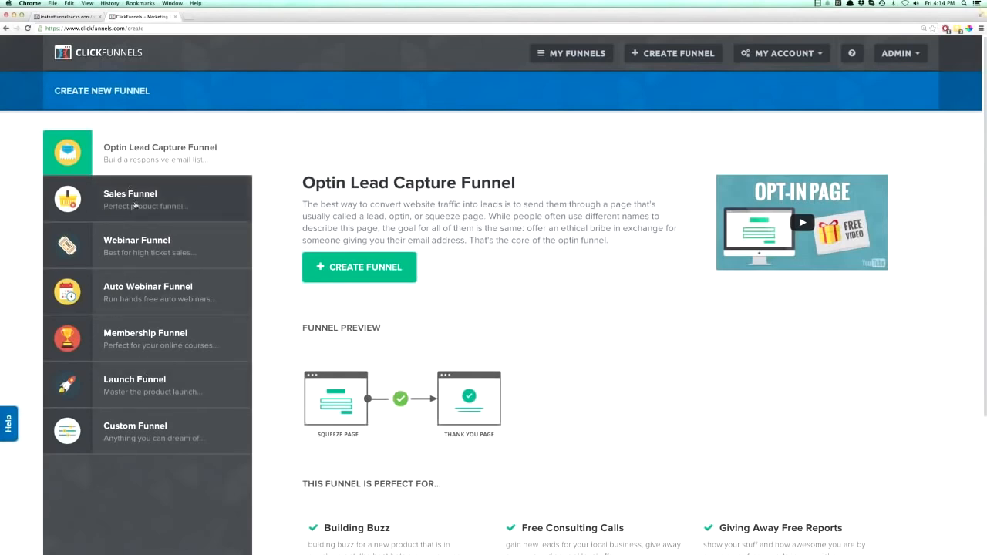
pyautogui.click(135, 203)
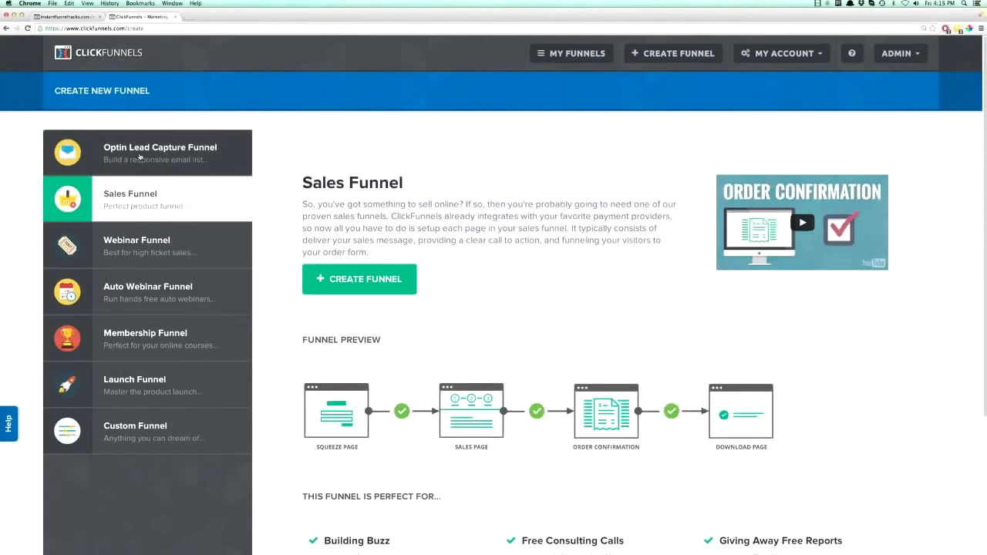
pyautogui.click(139, 158)
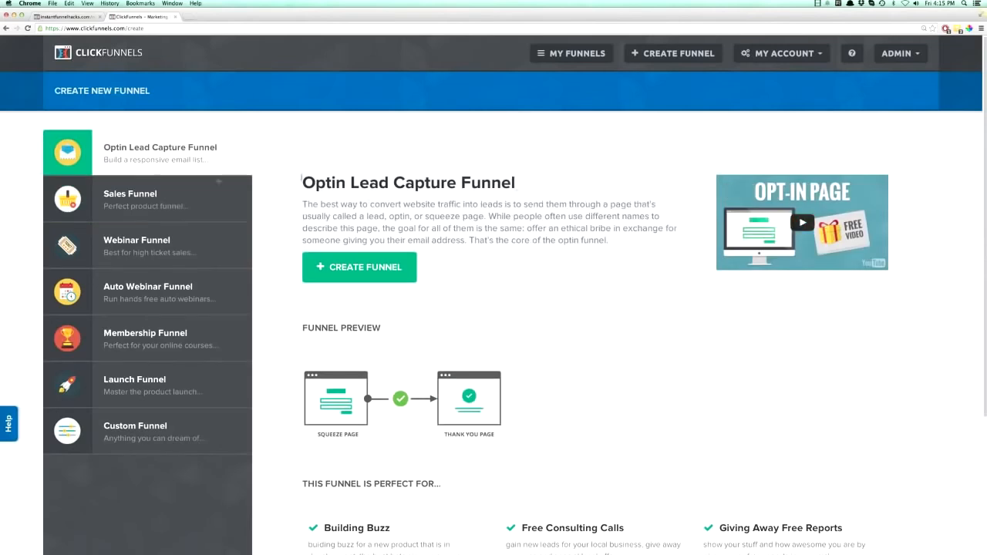
pyautogui.click(802, 223)
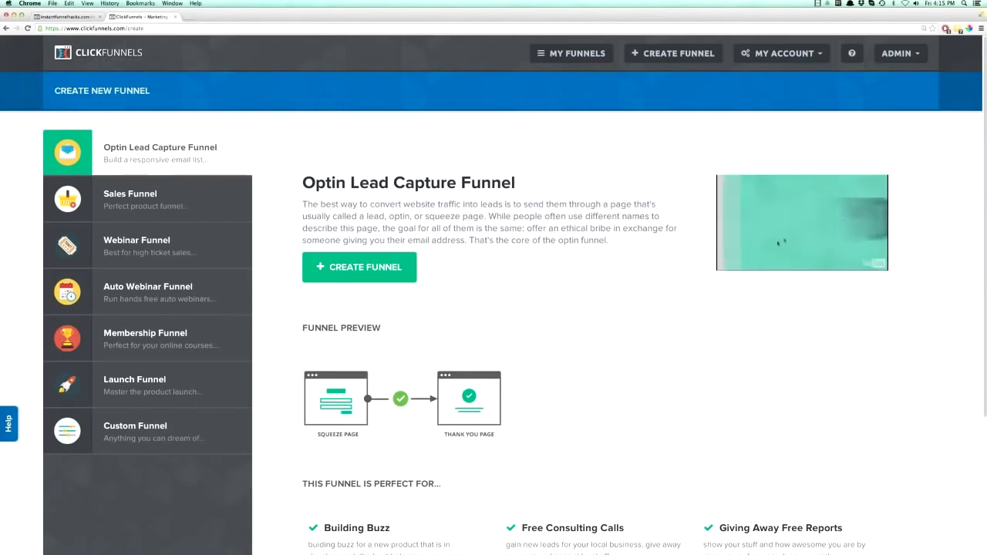
pyautogui.click(149, 206)
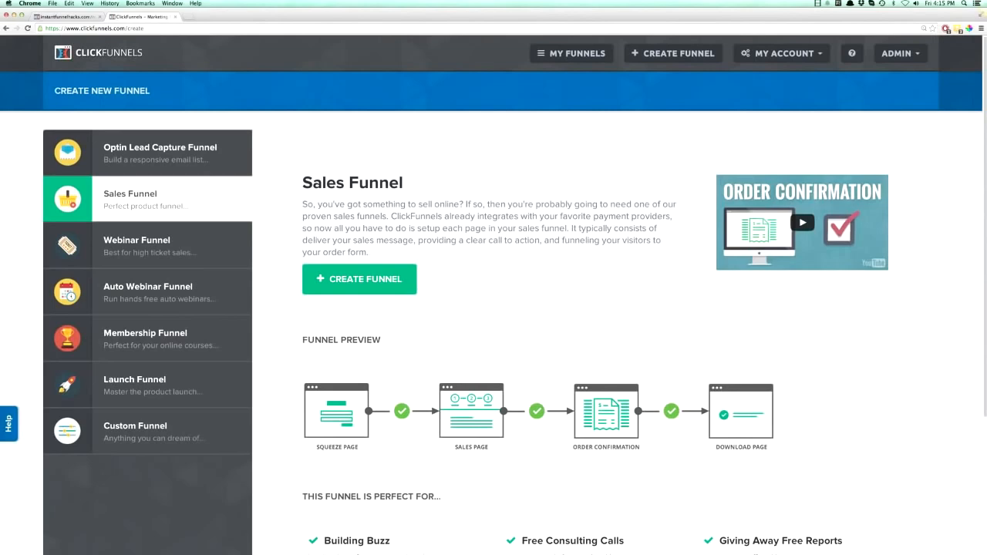
# Switch back to Paint X and move its window up to show the whole drawing.
pyautogui.press('super+space')
pyautogui.write('pain')
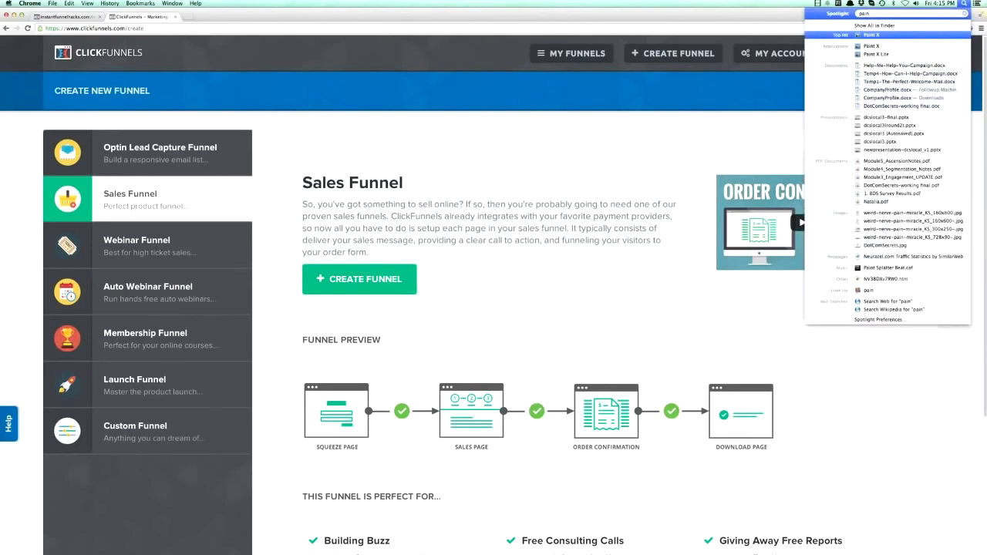
pyautogui.press('Return')
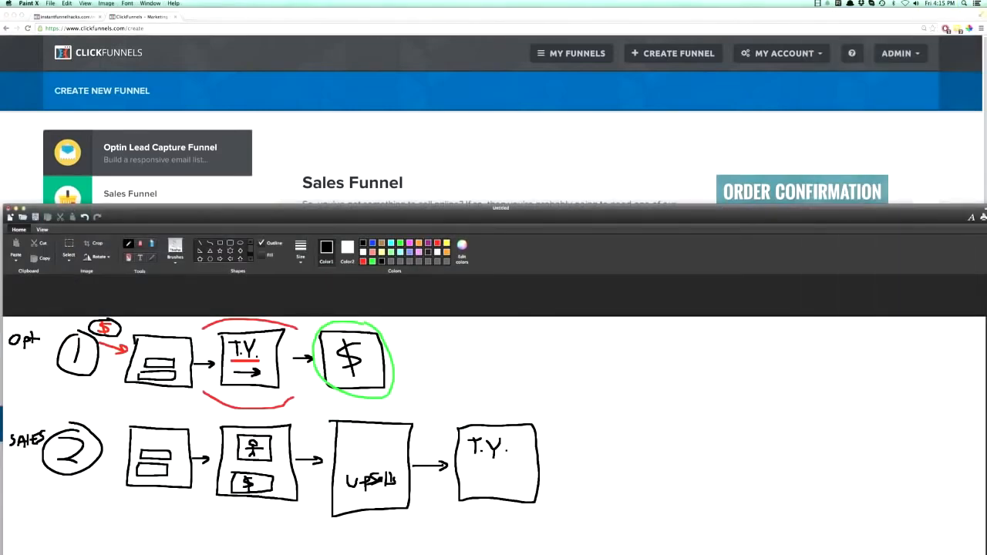
pyautogui.moveTo(503, 208); pyautogui.dragTo(499, 12)
# Add a third row labelled Webinar with a circled 3 and a Register page leading through GTW to a TY page.
pyautogui.moveTo(4, 322)
pyautogui.mouseDown()
pyautogui.moveTo(9, 333)
pyautogui.moveTo(16, 324)
pyautogui.mouseUp()
pyautogui.moveTo(18, 330)
pyautogui.mouseDown()
pyautogui.moveTo(38, 333)
pyautogui.moveTo(40, 322)
pyautogui.moveTo(57, 335)
pyautogui.moveTo(97, 319)
pyautogui.moveTo(82, 347)
pyautogui.mouseUp()
pyautogui.moveTo(87, 303)
pyautogui.mouseDown()
pyautogui.moveTo(107, 351)
pyautogui.moveTo(88, 304)
pyautogui.mouseUp()
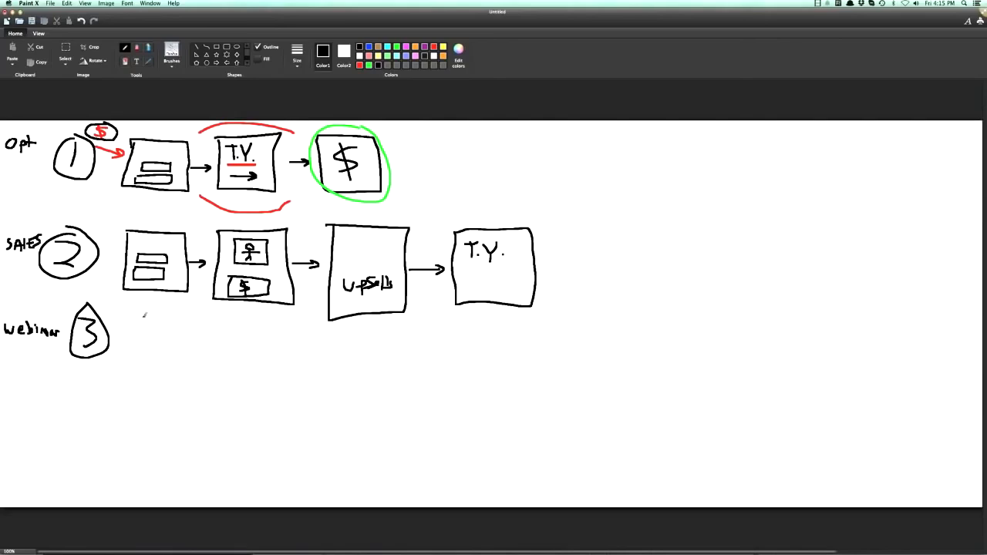
pyautogui.moveTo(139, 313)
pyautogui.mouseDown()
pyautogui.moveTo(140, 381)
pyautogui.moveTo(204, 334)
pyautogui.moveTo(140, 311)
pyautogui.moveTo(173, 330)
pyautogui.moveTo(170, 339)
pyautogui.moveTo(165, 327)
pyautogui.moveTo(185, 334)
pyautogui.moveTo(193, 325)
pyautogui.moveTo(174, 358)
pyautogui.moveTo(224, 328)
pyautogui.moveTo(223, 316)
pyautogui.moveTo(234, 327)
pyautogui.moveTo(257, 311)
pyautogui.moveTo(255, 344)
pyautogui.moveTo(264, 339)
pyautogui.moveTo(309, 369)
pyautogui.moveTo(322, 327)
pyautogui.moveTo(270, 323)
pyautogui.moveTo(280, 351)
pyautogui.moveTo(299, 334)
pyautogui.mouseUp()
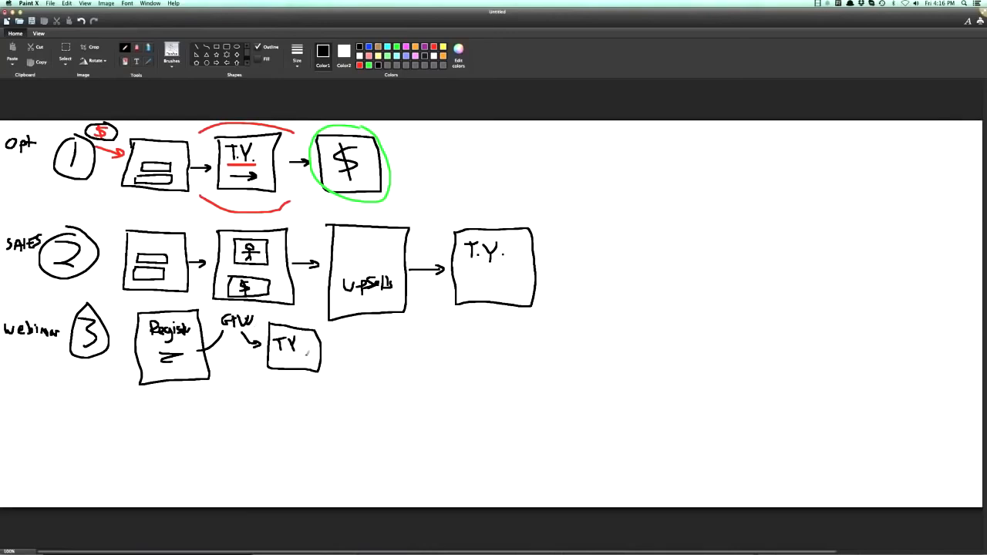
# Label a fourth row Auto Webinar and number it 4.
pyautogui.moveTo(6, 417); pyautogui.dragTo(43, 409)
pyautogui.moveTo(43, 411)
pyautogui.mouseDown()
pyautogui.moveTo(11, 432)
pyautogui.moveTo(24, 422)
pyautogui.moveTo(63, 432)
pyautogui.mouseUp()
pyautogui.moveTo(84, 398)
pyautogui.mouseDown()
pyautogui.moveTo(81, 414)
pyautogui.moveTo(98, 413)
pyautogui.moveTo(92, 420)
pyautogui.mouseUp()
# Circle the 4 and draw an R box leading to a TY box, with a lower branch running through an L box to another R box.
pyautogui.moveTo(87, 390)
pyautogui.mouseDown()
pyautogui.moveTo(75, 428)
pyautogui.moveTo(101, 385)
pyautogui.moveTo(142, 432)
pyautogui.moveTo(185, 401)
pyautogui.moveTo(156, 399)
pyautogui.moveTo(225, 431)
pyautogui.moveTo(231, 403)
pyautogui.moveTo(216, 403)
pyautogui.mouseUp()
pyautogui.moveTo(153, 407)
pyautogui.mouseDown()
pyautogui.moveTo(153, 422)
pyautogui.moveTo(167, 422)
pyautogui.mouseUp()
pyautogui.moveTo(223, 411); pyautogui.dragTo(223, 423)
pyautogui.moveTo(217, 412); pyautogui.dragTo(230, 421)
pyautogui.moveTo(229, 421); pyautogui.dragTo(234, 412)
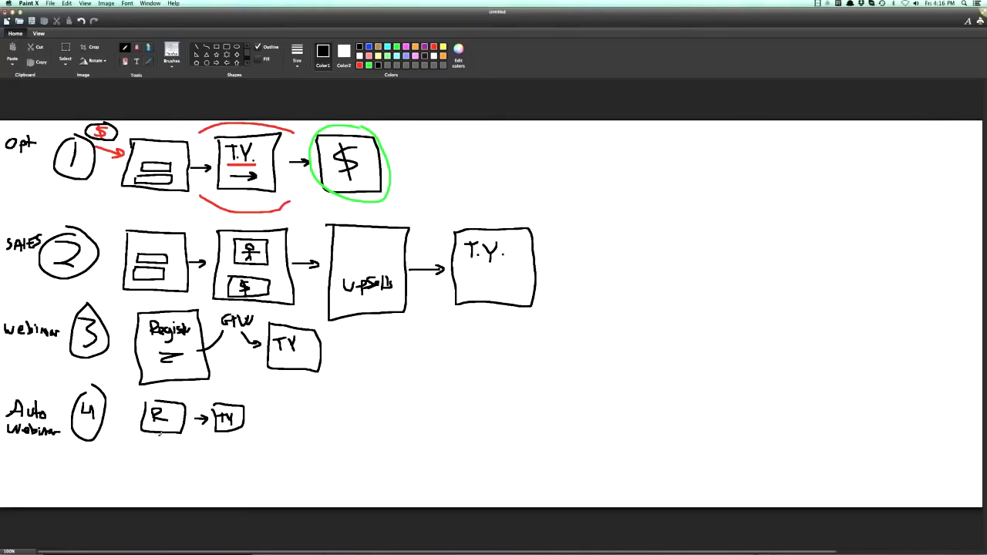
pyautogui.moveTo(155, 433)
pyautogui.mouseDown()
pyautogui.moveTo(152, 452)
pyautogui.moveTo(183, 462)
pyautogui.moveTo(175, 467)
pyautogui.moveTo(225, 467)
pyautogui.moveTo(193, 445)
pyautogui.moveTo(217, 459)
pyautogui.mouseUp()
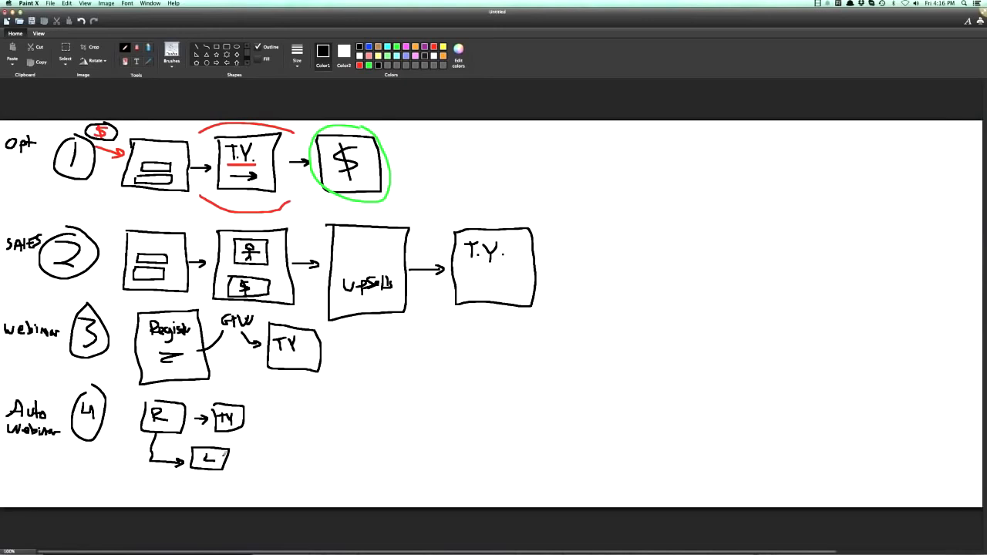
pyautogui.moveTo(229, 461)
pyautogui.mouseDown()
pyautogui.moveTo(291, 468)
pyautogui.moveTo(260, 444)
pyautogui.mouseUp()
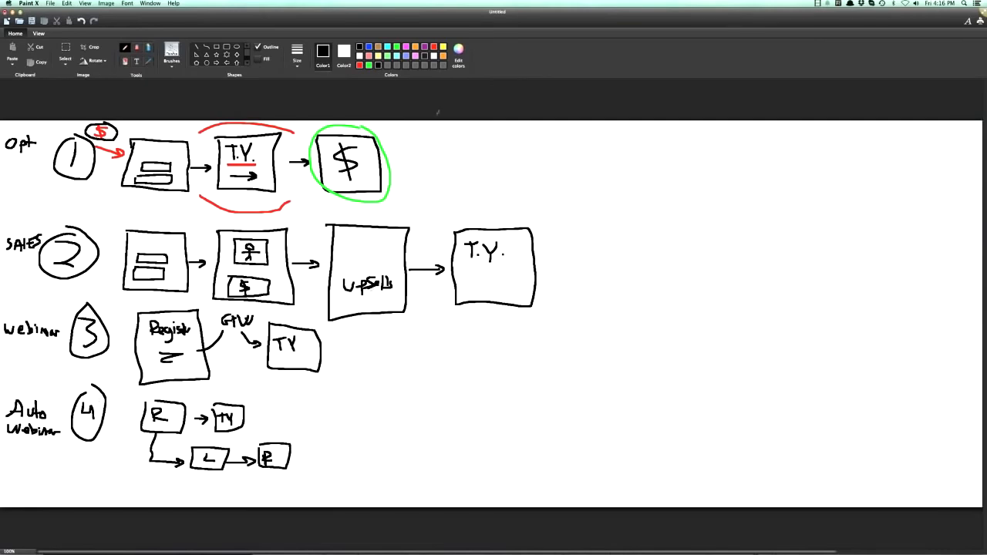
# Uncover ClickFunnels in the browser and review the Membership, Launch and Custom Funnel entries.
pyautogui.moveTo(471, 21)
pyautogui.mouseDown()
pyautogui.moveTo(448, 495)
pyautogui.moveTo(298, 479)
pyautogui.moveTo(0, 475)
pyautogui.mouseUp()
pyautogui.click(128, 353)
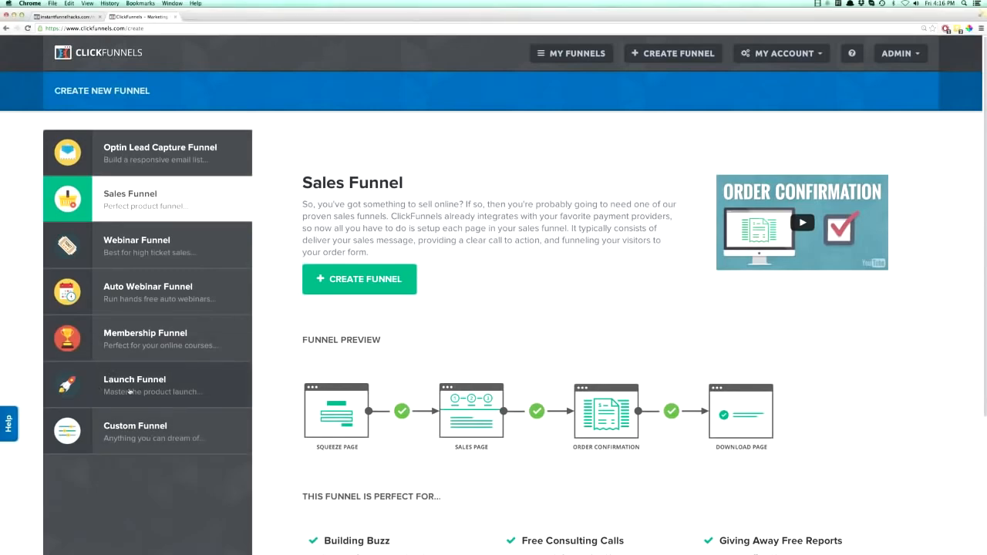
pyautogui.click(129, 391)
pyautogui.click(129, 429)
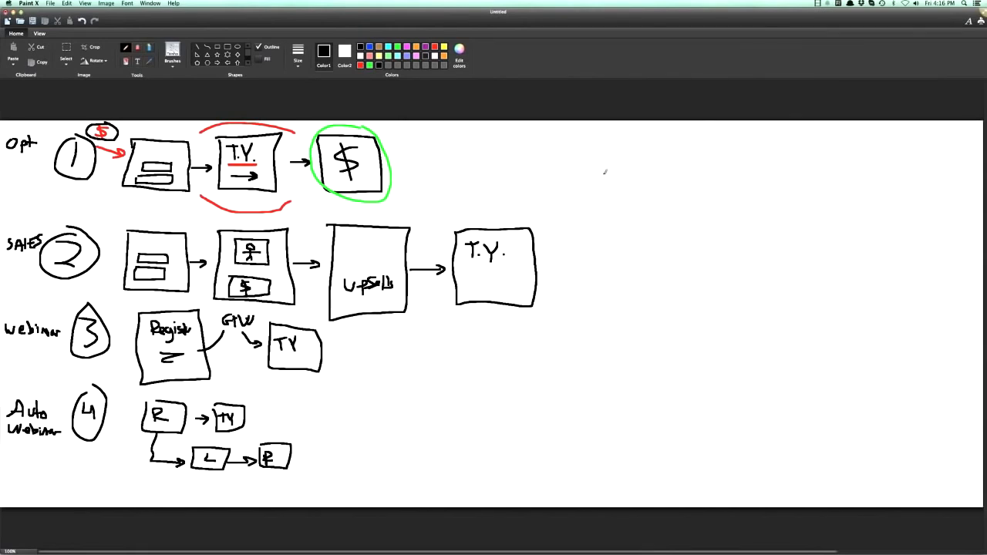
# In Paint X, draw a vertical divider beside the funnel rows and write P.L with a circled 5 beyond it.
pyautogui.moveTo(556, 134); pyautogui.dragTo(591, 455)
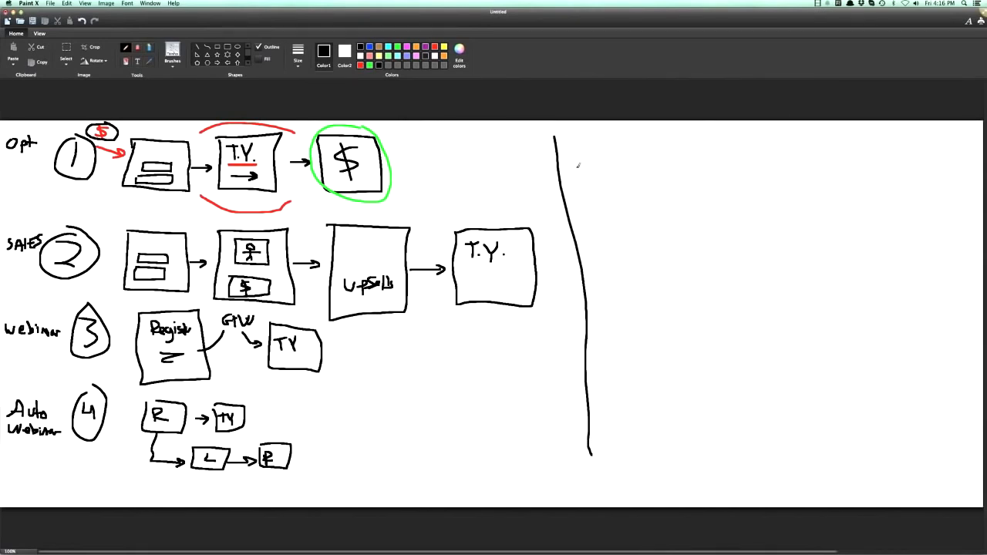
pyautogui.moveTo(580, 166)
pyautogui.mouseDown()
pyautogui.moveTo(580, 143)
pyautogui.moveTo(582, 155)
pyautogui.moveTo(618, 164)
pyautogui.moveTo(643, 159)
pyautogui.moveTo(668, 132)
pyautogui.mouseUp()
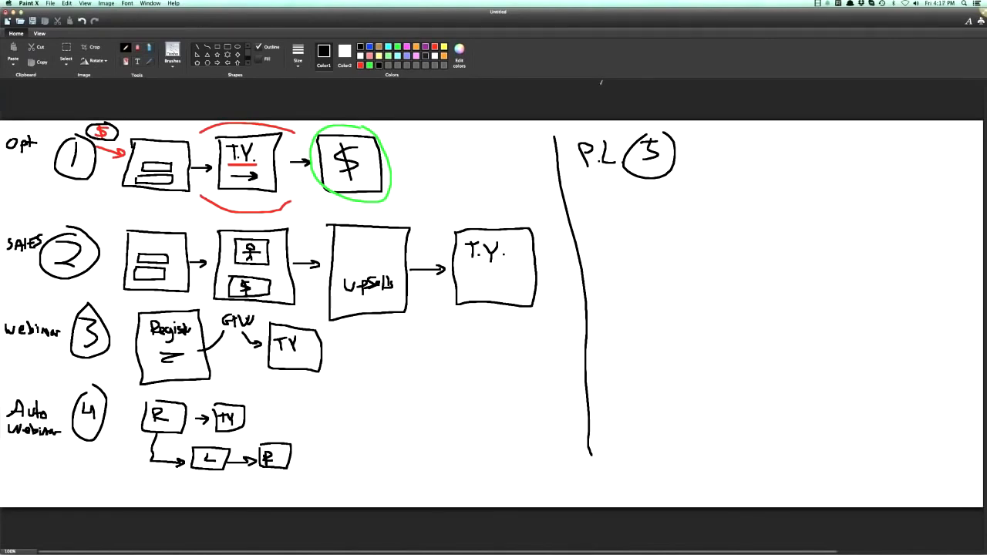
pyautogui.moveTo(646, 135); pyautogui.dragTo(665, 131)
# Draw four page boxes after the circled 5, each with small navigation thumbnails and a video frame, plus an order button on the last.
pyautogui.moveTo(700, 139)
pyautogui.mouseDown()
pyautogui.moveTo(699, 190)
pyautogui.moveTo(754, 207)
pyautogui.moveTo(752, 141)
pyautogui.moveTo(705, 139)
pyautogui.mouseUp()
pyautogui.moveTo(771, 141)
pyautogui.mouseDown()
pyautogui.moveTo(770, 208)
pyautogui.moveTo(827, 149)
pyautogui.moveTo(772, 140)
pyautogui.mouseUp()
pyautogui.moveTo(840, 139)
pyautogui.mouseDown()
pyautogui.moveTo(842, 195)
pyautogui.moveTo(884, 201)
pyautogui.moveTo(840, 142)
pyautogui.moveTo(895, 185)
pyautogui.moveTo(955, 199)
pyautogui.moveTo(930, 143)
pyautogui.moveTo(897, 140)
pyautogui.mouseUp()
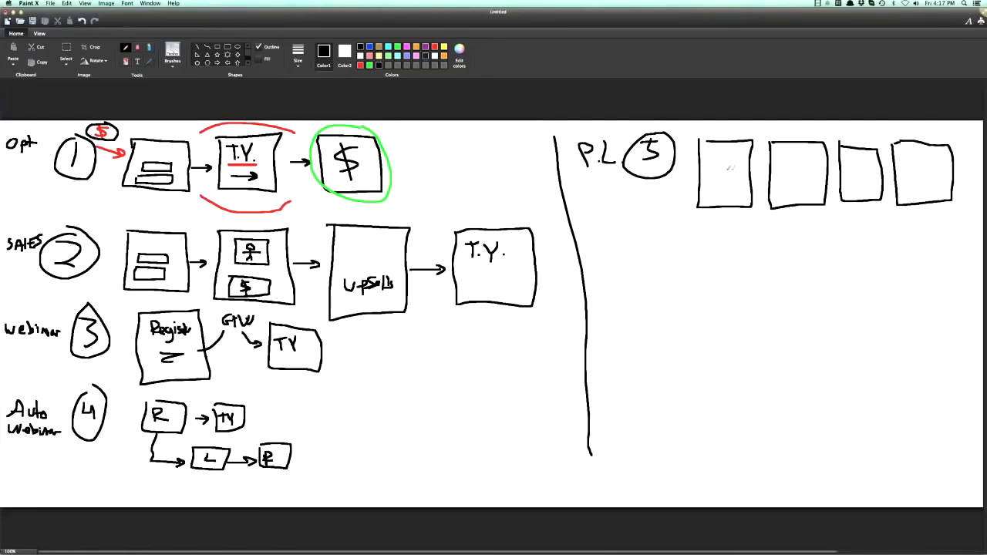
pyautogui.moveTo(711, 160)
pyautogui.mouseDown()
pyautogui.moveTo(716, 182)
pyautogui.moveTo(737, 164)
pyautogui.moveTo(711, 163)
pyautogui.moveTo(724, 144)
pyautogui.moveTo(815, 159)
pyautogui.moveTo(787, 182)
pyautogui.moveTo(781, 162)
pyautogui.moveTo(820, 148)
pyautogui.moveTo(869, 185)
pyautogui.moveTo(847, 171)
pyautogui.mouseUp()
pyautogui.moveTo(854, 156)
pyautogui.mouseDown()
pyautogui.moveTo(947, 182)
pyautogui.moveTo(906, 171)
pyautogui.moveTo(928, 193)
pyautogui.mouseUp()
pyautogui.moveTo(914, 160)
pyautogui.mouseDown()
pyautogui.moveTo(918, 150)
pyautogui.moveTo(914, 160)
pyautogui.moveTo(929, 147)
pyautogui.moveTo(945, 151)
pyautogui.mouseUp()
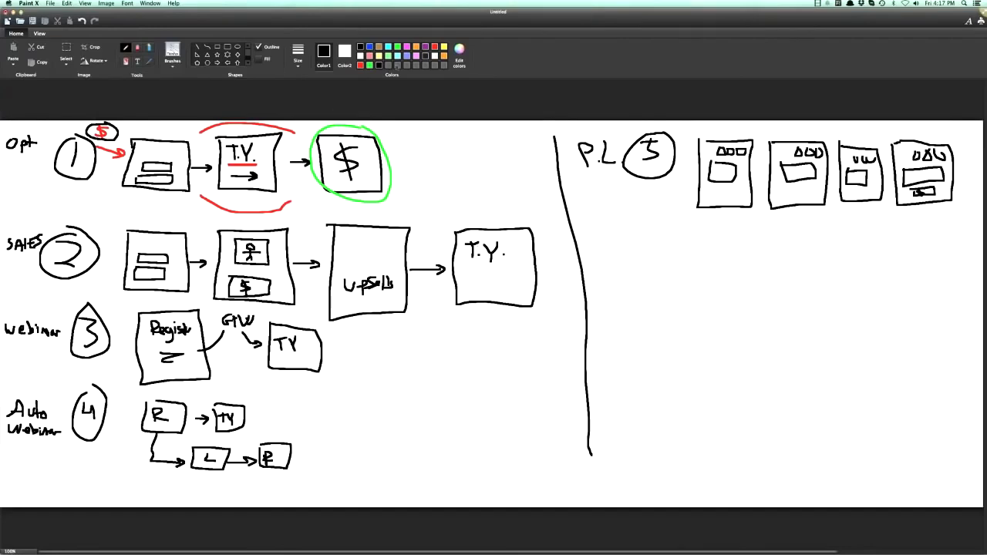
# Circle the T.Y. box at the end of the SALES row in green.
pyautogui.click(424, 47)
pyautogui.click(397, 48)
pyautogui.moveTo(463, 210)
pyautogui.mouseDown()
pyautogui.moveTo(453, 262)
pyautogui.moveTo(536, 286)
pyautogui.moveTo(470, 208)
pyautogui.mouseUp()
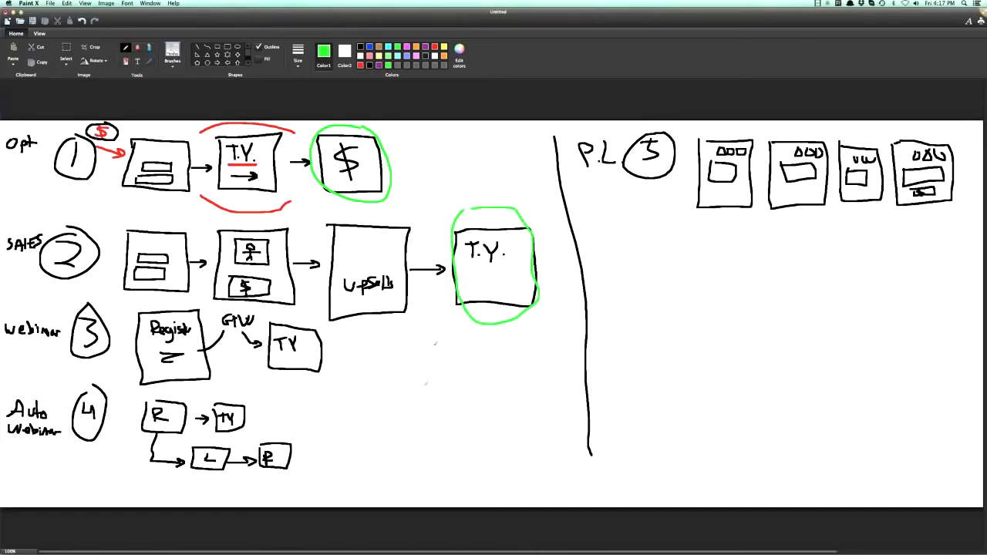
pyautogui.moveTo(462, 208); pyautogui.dragTo(458, 215)
pyautogui.moveTo(497, 13)
pyautogui.mouseDown()
pyautogui.moveTo(285, 13)
pyautogui.moveTo(475, 15)
pyautogui.mouseUp()
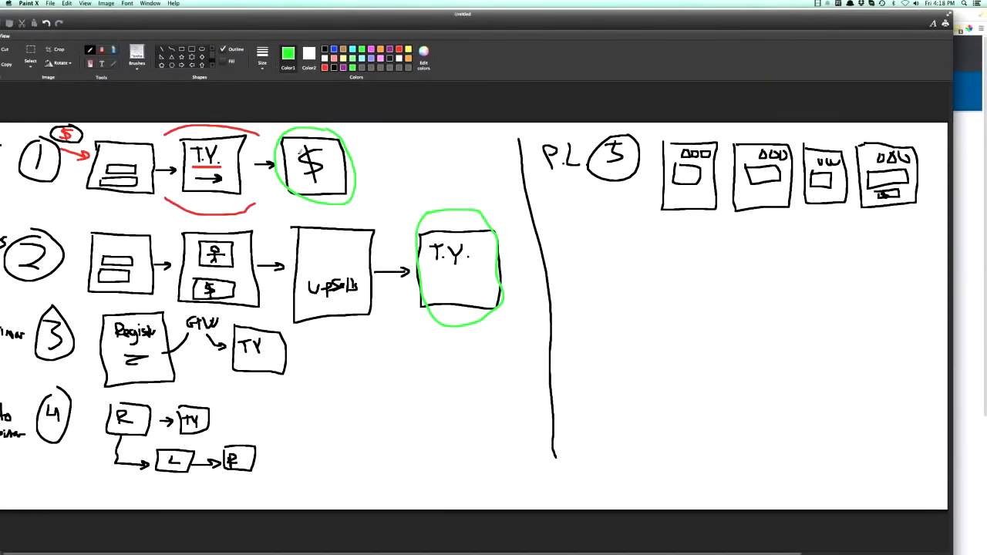
pyautogui.moveTo(436, 22); pyautogui.dragTo(471, 20)
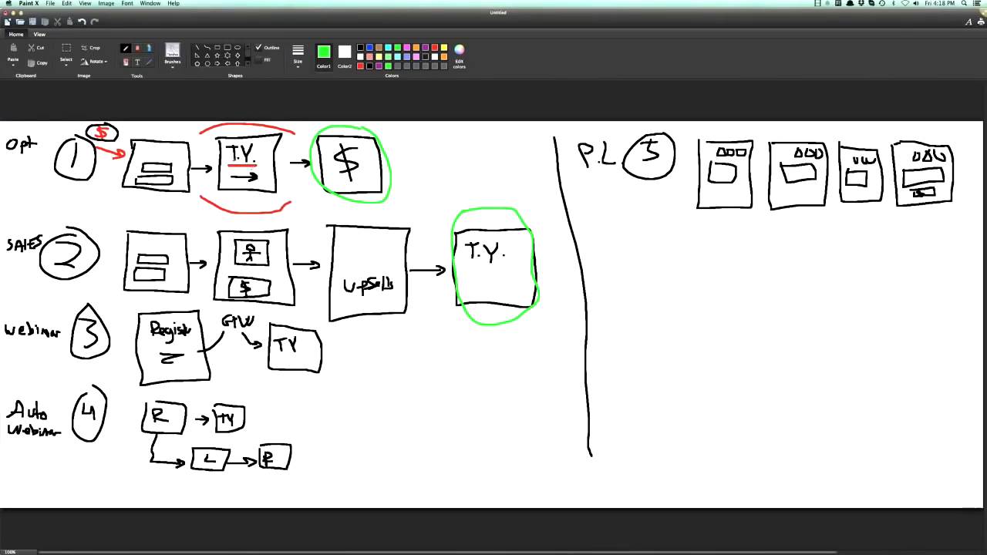
# Create a new blank drawing and select the pencil for freehand drawing.
pyautogui.click(51, 3)
pyautogui.click(56, 13)
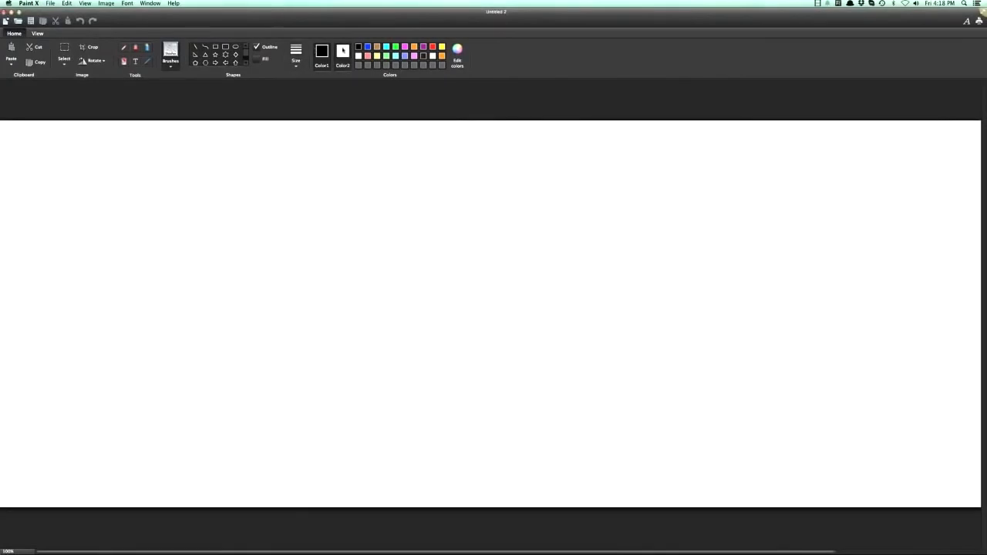
pyautogui.click(123, 47)
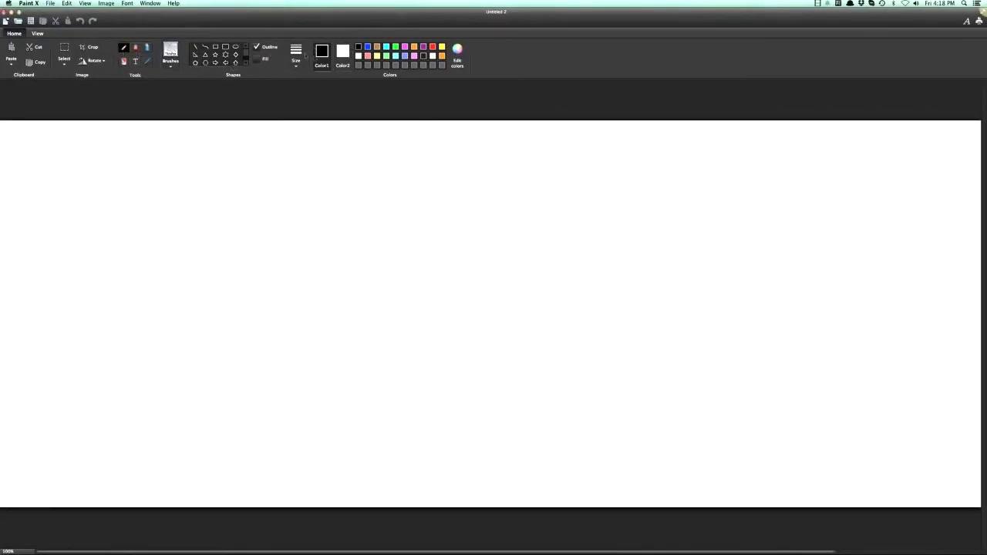
# Set the line thickness and draw a green banknote with a circled dollar sign at the far left of the blank canvas.
pyautogui.click(296, 54)
pyautogui.click(301, 111)
pyautogui.click(395, 46)
pyautogui.moveTo(19, 194)
pyautogui.mouseDown()
pyautogui.moveTo(113, 192)
pyautogui.moveTo(104, 235)
pyautogui.moveTo(17, 233)
pyautogui.moveTo(19, 198)
pyautogui.moveTo(67, 239)
pyautogui.moveTo(60, 197)
pyautogui.moveTo(56, 224)
pyautogui.mouseUp()
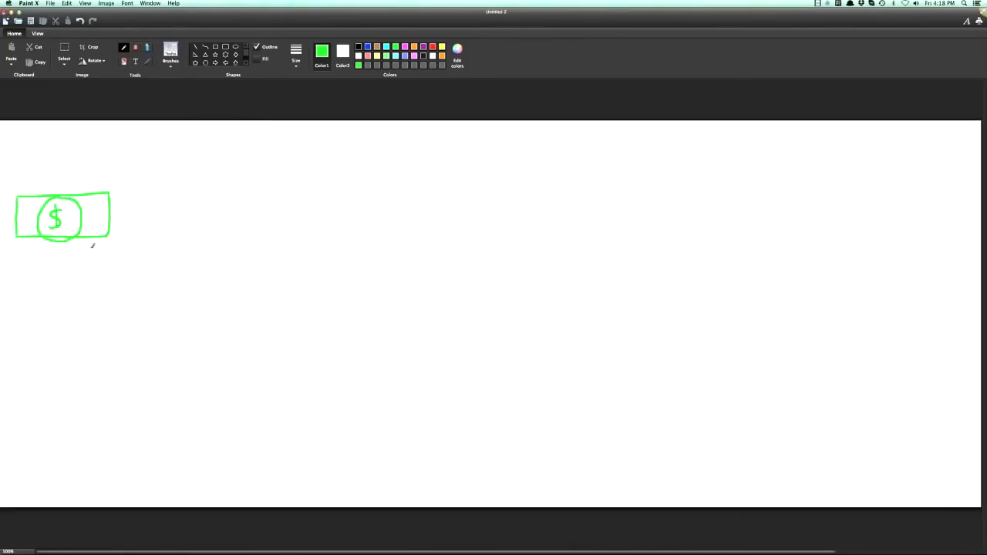
# Draw a black curved arrow from the banknote to a new box and write Funnel inside the box.
pyautogui.click(358, 46)
pyautogui.moveTo(77, 248)
pyautogui.mouseDown()
pyautogui.moveTo(177, 276)
pyautogui.moveTo(165, 290)
pyautogui.mouseUp()
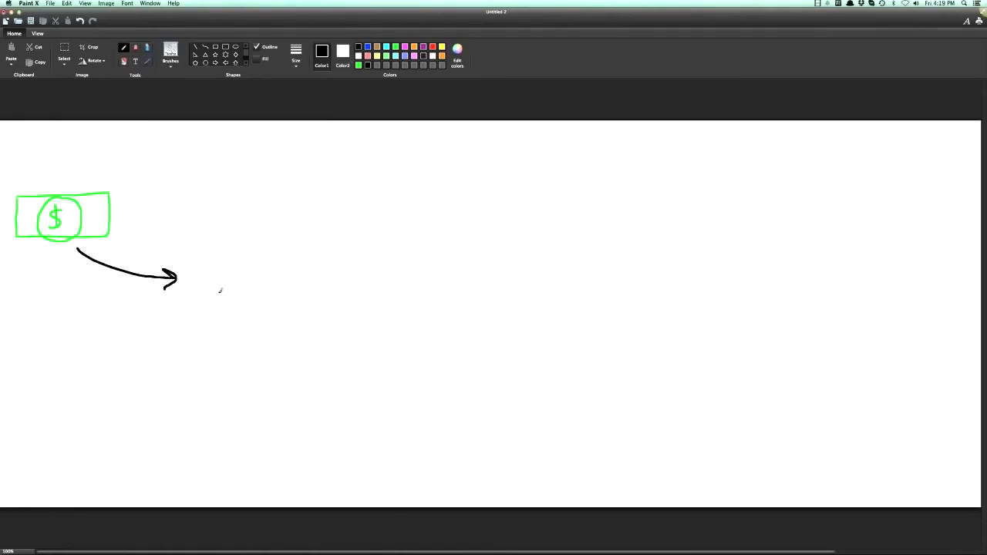
pyautogui.moveTo(193, 249)
pyautogui.mouseDown()
pyautogui.moveTo(199, 303)
pyautogui.moveTo(325, 303)
pyautogui.moveTo(310, 242)
pyautogui.moveTo(198, 247)
pyautogui.moveTo(209, 287)
pyautogui.moveTo(224, 266)
pyautogui.mouseUp()
pyautogui.moveTo(210, 276)
pyautogui.mouseDown()
pyautogui.moveTo(235, 272)
pyautogui.moveTo(246, 283)
pyautogui.moveTo(256, 273)
pyautogui.moveTo(279, 286)
pyautogui.mouseUp()
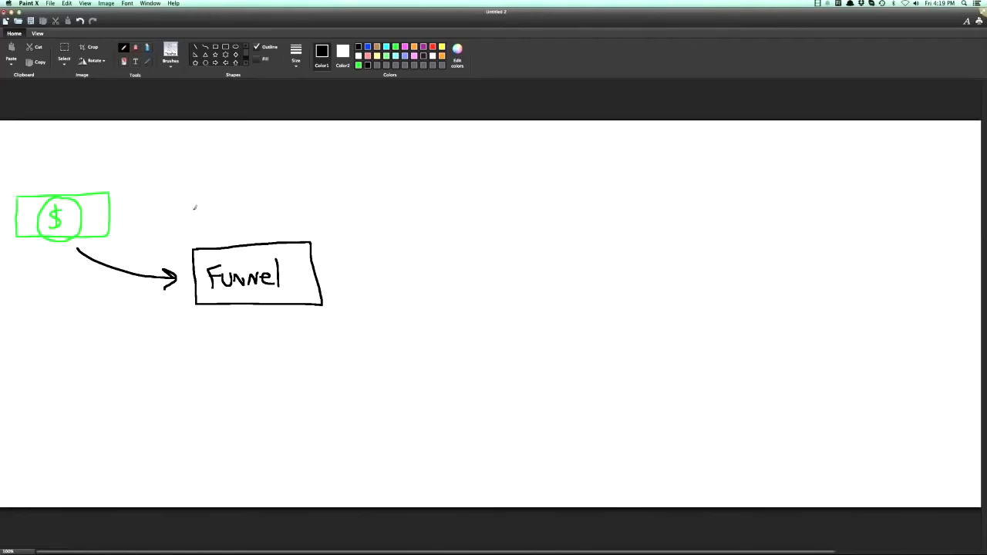
# In green, write $1 with an arrow going into the Funnel box and $1 with an arrow coming out below it.
pyautogui.click(358, 65)
pyautogui.moveTo(185, 218); pyautogui.dragTo(179, 232)
pyautogui.moveTo(196, 216); pyautogui.dragTo(198, 232)
pyautogui.moveTo(302, 315)
pyautogui.mouseDown()
pyautogui.moveTo(291, 332)
pyautogui.moveTo(323, 337)
pyautogui.mouseUp()
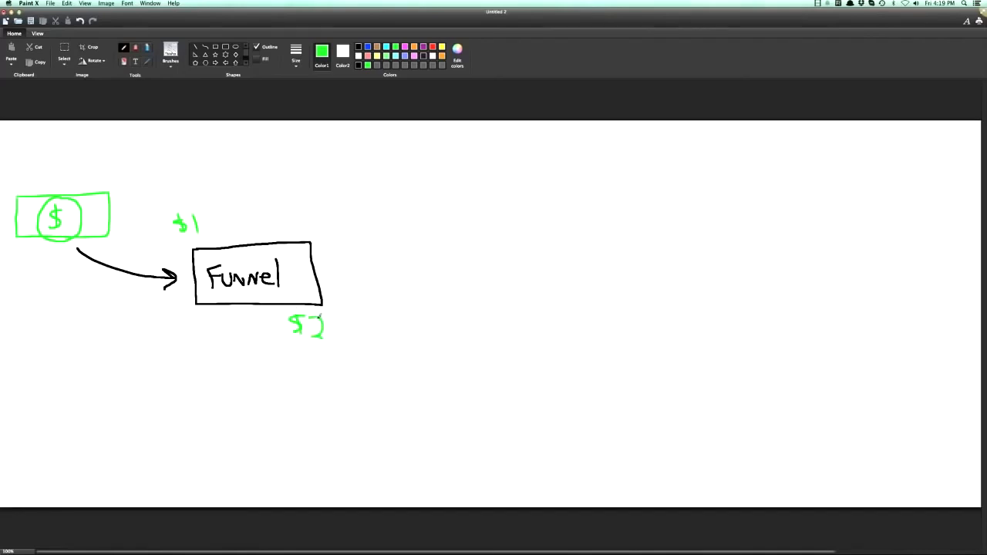
pyautogui.press('super+z')
pyautogui.moveTo(313, 313); pyautogui.dragTo(313, 332)
pyautogui.moveTo(207, 218); pyautogui.dragTo(222, 239)
pyautogui.moveTo(264, 307); pyautogui.dragTo(287, 334)
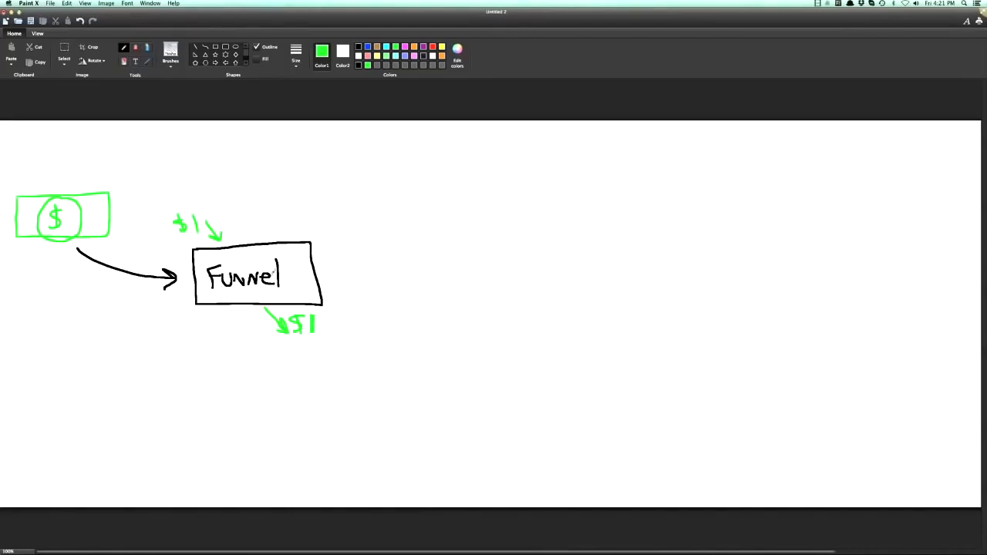
# Draw a red line rising from the top of the Funnel box to a large red circle above it.
pyautogui.moveTo(285, 241); pyautogui.dragTo(316, 205)
pyautogui.press('super+z')
pyautogui.click(432, 47)
pyautogui.moveTo(279, 242); pyautogui.dragTo(307, 209)
pyautogui.moveTo(353, 142)
pyautogui.mouseDown()
pyautogui.moveTo(327, 216)
pyautogui.moveTo(357, 143)
pyautogui.moveTo(332, 148)
pyautogui.mouseUp()
# Fill the red circle with seven blue stick figures and underline the $1 below the Funnel box in blue.
pyautogui.click(367, 47)
pyautogui.moveTo(330, 156); pyautogui.dragTo(333, 165)
pyautogui.moveTo(325, 159)
pyautogui.mouseDown()
pyautogui.moveTo(334, 158)
pyautogui.moveTo(310, 184)
pyautogui.mouseUp()
pyautogui.moveTo(310, 184)
pyautogui.mouseDown()
pyautogui.moveTo(332, 174)
pyautogui.moveTo(332, 189)
pyautogui.mouseUp()
pyautogui.moveTo(332, 189); pyautogui.dragTo(341, 182)
pyautogui.moveTo(351, 156); pyautogui.dragTo(351, 158)
pyautogui.moveTo(348, 165); pyautogui.dragTo(346, 176)
pyautogui.moveTo(345, 169); pyautogui.dragTo(367, 177)
pyautogui.moveTo(364, 184)
pyautogui.mouseDown()
pyautogui.moveTo(359, 194)
pyautogui.moveTo(369, 183)
pyautogui.moveTo(345, 190)
pyautogui.moveTo(341, 202)
pyautogui.moveTo(351, 203)
pyautogui.mouseUp()
pyautogui.moveTo(343, 196)
pyautogui.mouseDown()
pyautogui.moveTo(355, 194)
pyautogui.moveTo(319, 195)
pyautogui.moveTo(325, 208)
pyautogui.mouseUp()
pyautogui.moveTo(315, 202); pyautogui.dragTo(330, 198)
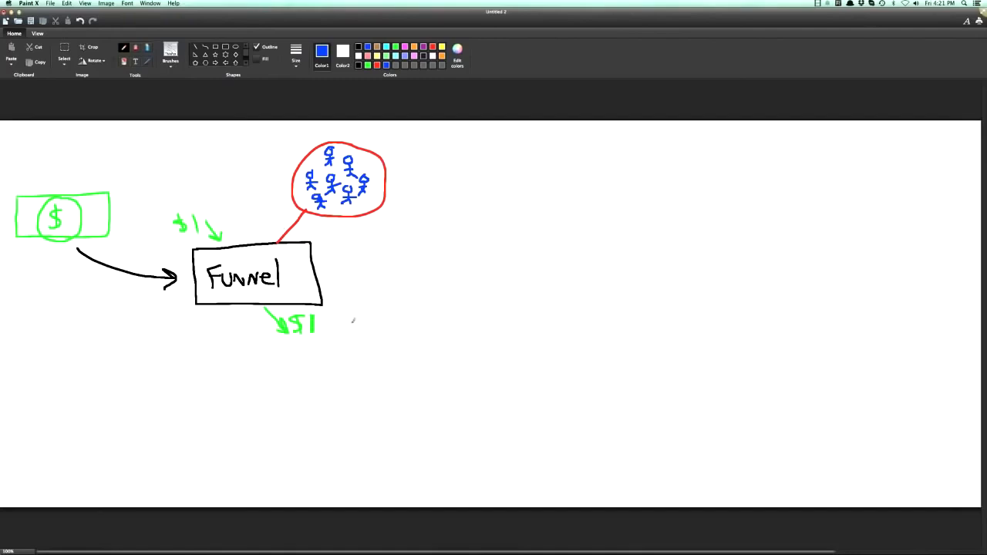
pyautogui.moveTo(280, 340); pyautogui.dragTo(326, 340)
# Draw a second black box labelled Funnel beside the first and an arrow leading to it from the circle of stick figures.
pyautogui.click(358, 47)
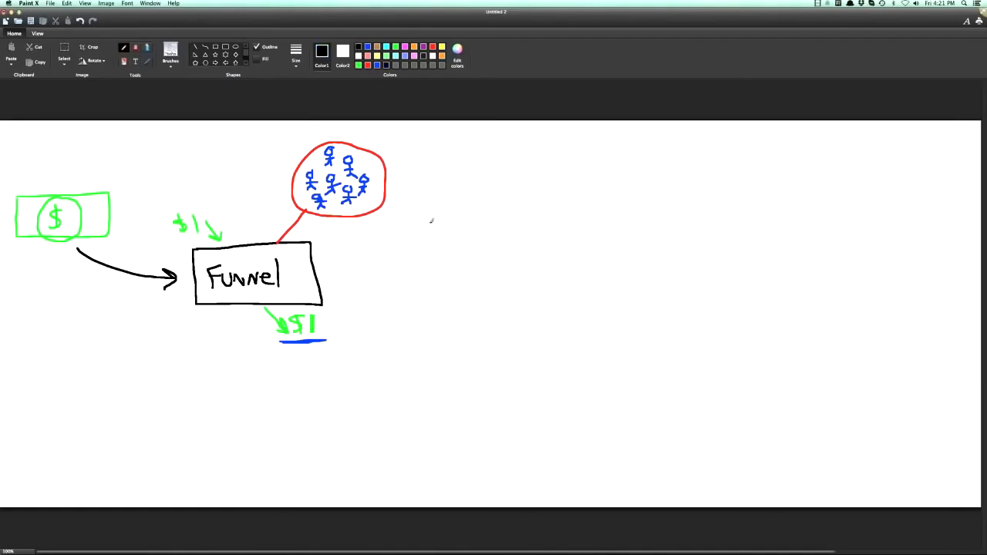
pyautogui.moveTo(413, 226)
pyautogui.mouseDown()
pyautogui.moveTo(560, 223)
pyautogui.moveTo(540, 283)
pyautogui.moveTo(409, 279)
pyautogui.moveTo(410, 226)
pyautogui.moveTo(429, 267)
pyautogui.moveTo(447, 242)
pyautogui.moveTo(441, 254)
pyautogui.mouseUp()
pyautogui.moveTo(449, 251)
pyautogui.mouseDown()
pyautogui.moveTo(478, 250)
pyautogui.moveTo(484, 264)
pyautogui.moveTo(506, 255)
pyautogui.moveTo(509, 267)
pyautogui.mouseUp()
pyautogui.moveTo(515, 242); pyautogui.dragTo(515, 268)
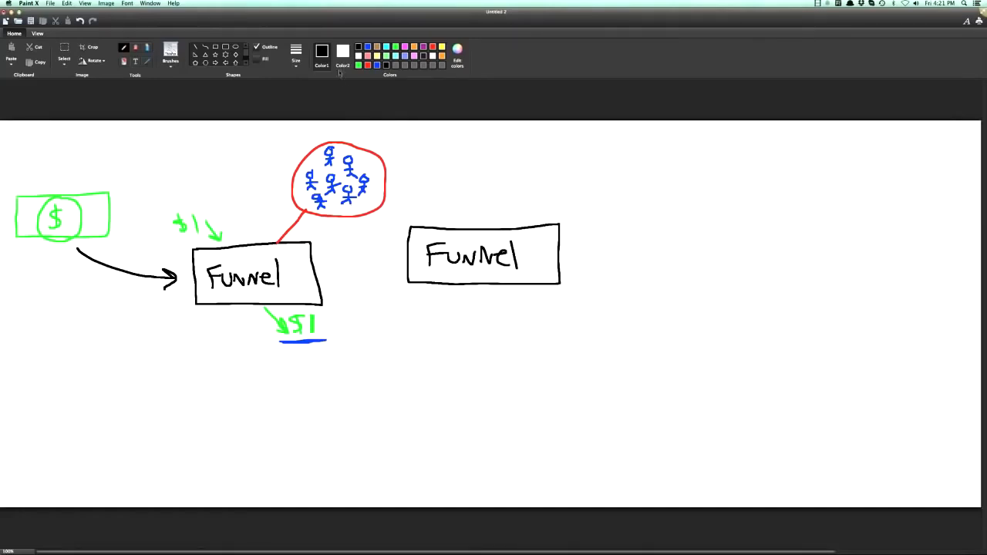
pyautogui.moveTo(347, 207)
pyautogui.mouseDown()
pyautogui.moveTo(356, 224)
pyautogui.moveTo(397, 242)
pyautogui.mouseUp()
pyautogui.moveTo(389, 231)
pyautogui.mouseDown()
pyautogui.moveTo(397, 242)
pyautogui.moveTo(382, 250)
pyautogui.mouseUp()
# Draw a green arrow and $1 coming out of the second Funnel box, and circle and underline that $1 in red.
pyautogui.click(396, 47)
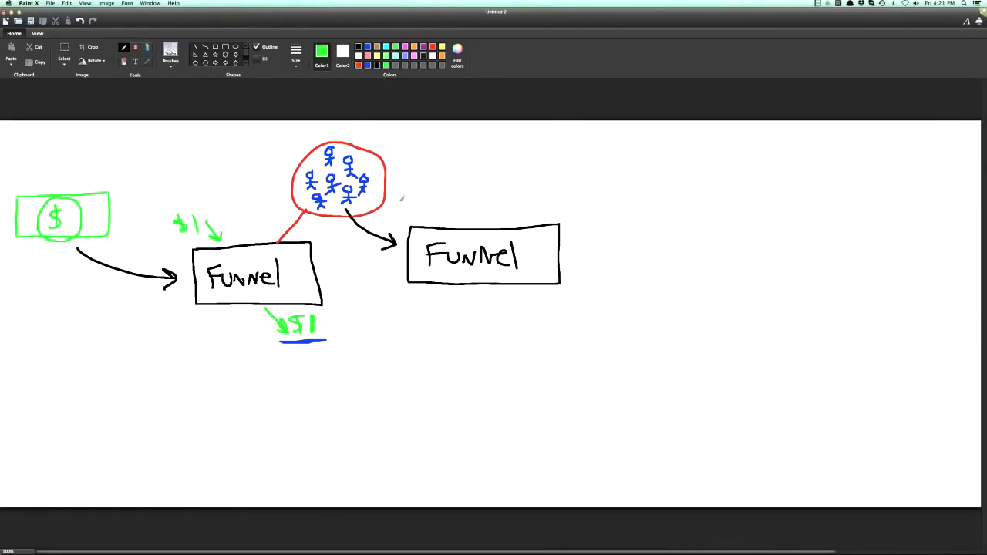
pyautogui.moveTo(509, 290)
pyautogui.mouseDown()
pyautogui.moveTo(538, 308)
pyautogui.moveTo(538, 319)
pyautogui.moveTo(554, 319)
pyautogui.mouseUp()
pyautogui.click(433, 46)
pyautogui.moveTo(548, 289)
pyautogui.mouseDown()
pyautogui.moveTo(540, 330)
pyautogui.moveTo(542, 288)
pyautogui.mouseUp()
pyautogui.moveTo(541, 327)
pyautogui.mouseDown()
pyautogui.moveTo(565, 327)
pyautogui.moveTo(537, 332)
pyautogui.mouseUp()
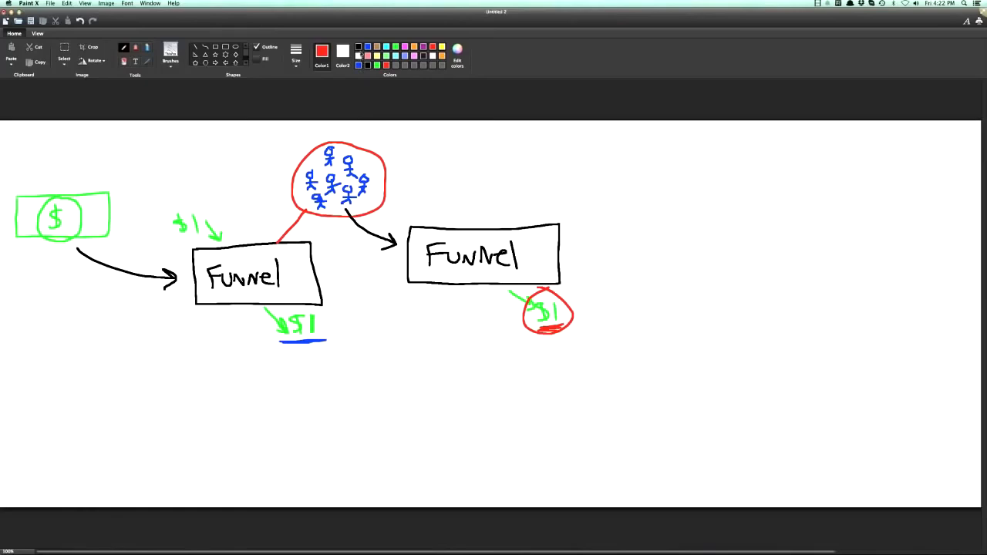
# Draw a black ascending staircase with five levels below the funnels and a long rising arrow beneath it.
pyautogui.click(357, 47)
pyautogui.moveTo(236, 461)
pyautogui.mouseDown()
pyautogui.moveTo(307, 462)
pyautogui.moveTo(309, 421)
pyautogui.moveTo(379, 421)
pyautogui.moveTo(391, 382)
pyautogui.moveTo(490, 381)
pyautogui.moveTo(480, 342)
pyautogui.moveTo(618, 346)
pyautogui.moveTo(621, 307)
pyautogui.moveTo(711, 292)
pyautogui.mouseUp()
pyautogui.moveTo(424, 495)
pyautogui.mouseDown()
pyautogui.moveTo(652, 361)
pyautogui.moveTo(633, 385)
pyautogui.mouseUp()
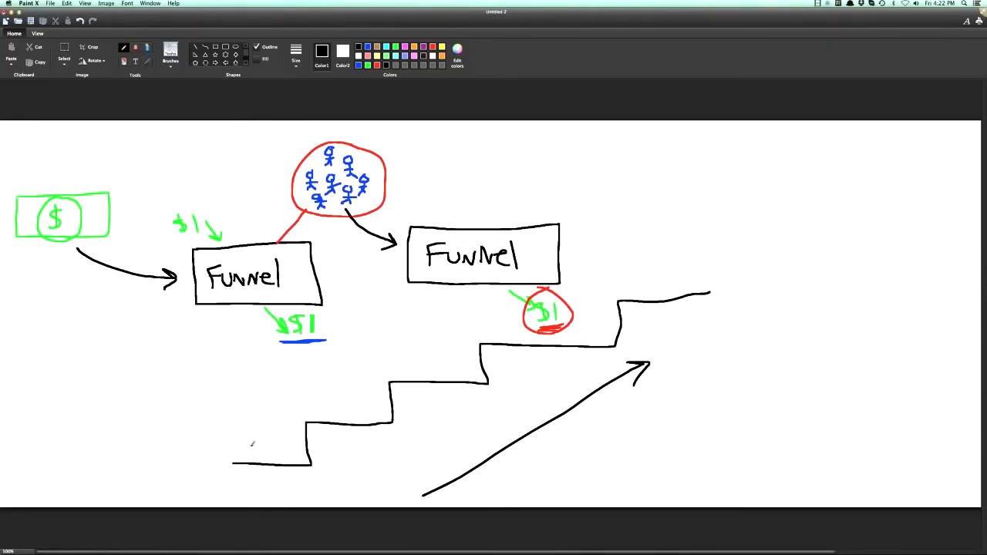
# Label the first four stair levels Free, HS., Live and Coach, with an arrow leading from each label up to the next.
pyautogui.moveTo(237, 421)
pyautogui.mouseDown()
pyautogui.moveTo(237, 445)
pyautogui.moveTo(253, 417)
pyautogui.moveTo(255, 431)
pyautogui.mouseUp()
pyautogui.moveTo(258, 440)
pyautogui.mouseDown()
pyautogui.moveTo(292, 437)
pyautogui.moveTo(309, 407)
pyautogui.moveTo(313, 416)
pyautogui.mouseUp()
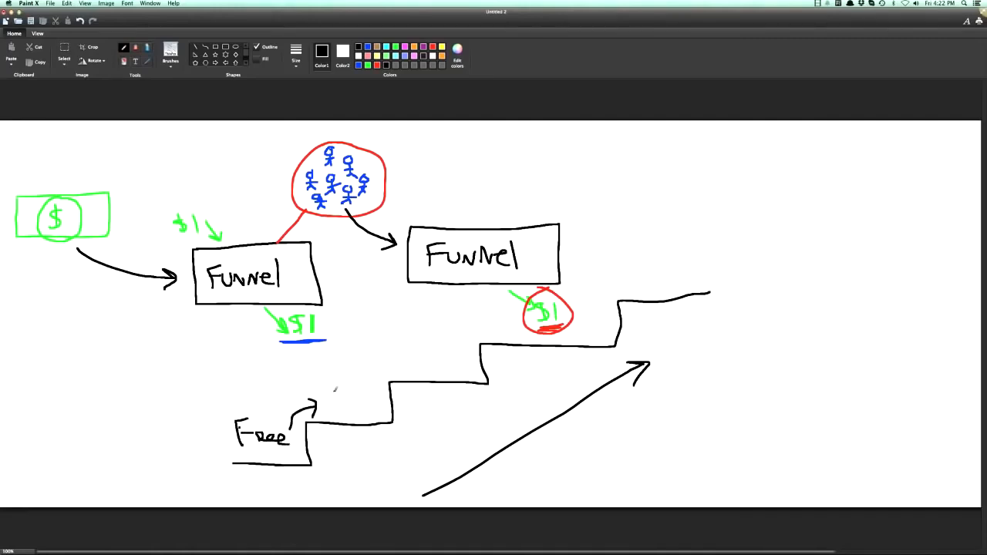
pyautogui.moveTo(326, 383); pyautogui.dragTo(325, 404)
pyautogui.moveTo(338, 382); pyautogui.dragTo(344, 399)
pyautogui.moveTo(356, 398)
pyautogui.mouseDown()
pyautogui.moveTo(366, 409)
pyautogui.moveTo(386, 368)
pyautogui.mouseUp()
pyautogui.moveTo(384, 361)
pyautogui.mouseDown()
pyautogui.moveTo(391, 358)
pyautogui.moveTo(390, 378)
pyautogui.mouseUp()
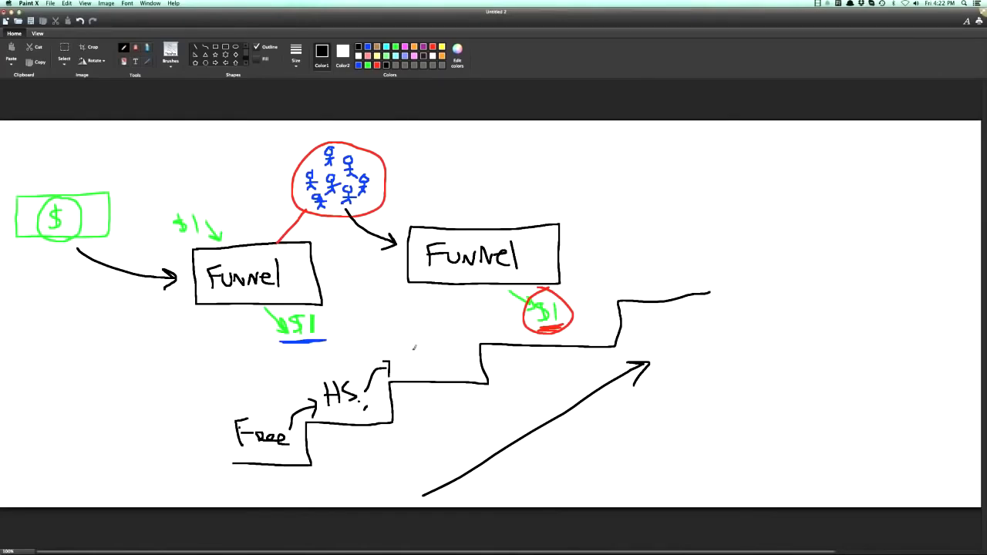
pyautogui.moveTo(406, 349)
pyautogui.mouseDown()
pyautogui.moveTo(402, 365)
pyautogui.moveTo(428, 368)
pyautogui.mouseUp()
pyautogui.moveTo(429, 363)
pyautogui.mouseDown()
pyautogui.moveTo(484, 324)
pyautogui.moveTo(486, 335)
pyautogui.moveTo(511, 338)
pyautogui.mouseUp()
pyautogui.moveTo(512, 330); pyautogui.dragTo(533, 341)
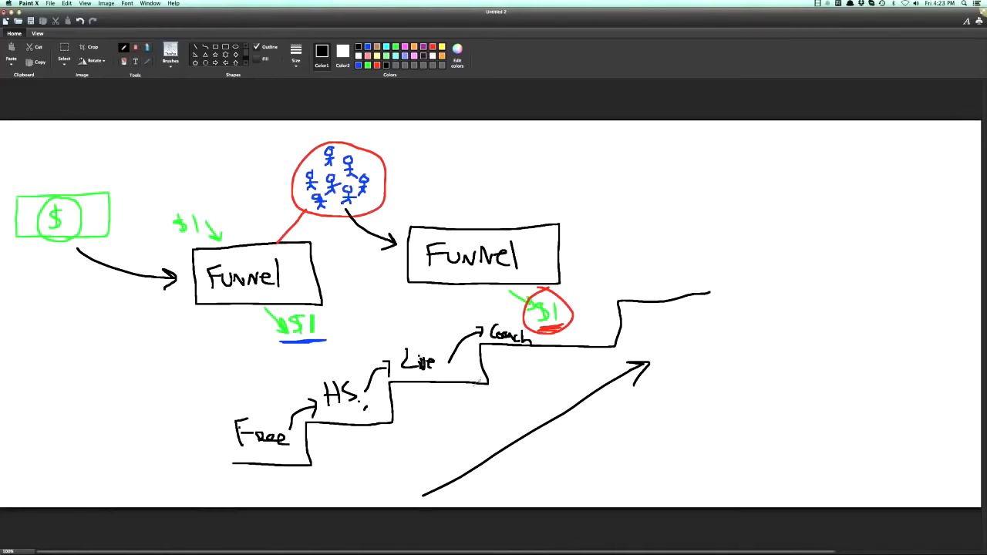
# Frame the Free, HS., Live and Coach labels with orange boxes and draw an orange arrow pointing to the Free box.
pyautogui.click(414, 47)
pyautogui.moveTo(217, 412)
pyautogui.mouseDown()
pyautogui.moveTo(301, 414)
pyautogui.moveTo(306, 460)
pyautogui.moveTo(225, 456)
pyautogui.moveTo(224, 415)
pyautogui.mouseUp()
pyautogui.moveTo(311, 373)
pyautogui.mouseDown()
pyautogui.moveTo(312, 394)
pyautogui.moveTo(379, 389)
pyautogui.moveTo(318, 374)
pyautogui.mouseUp()
pyautogui.moveTo(387, 340)
pyautogui.mouseDown()
pyautogui.moveTo(456, 375)
pyautogui.moveTo(402, 339)
pyautogui.mouseUp()
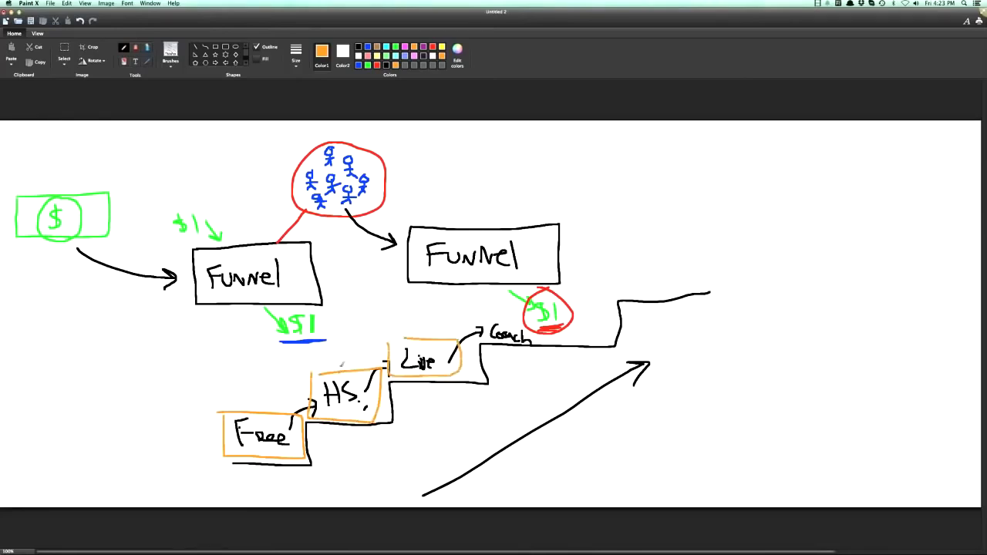
pyautogui.moveTo(165, 402); pyautogui.dragTo(226, 414)
pyautogui.moveTo(227, 414); pyautogui.dragTo(213, 421)
pyautogui.moveTo(490, 301)
pyautogui.mouseDown()
pyautogui.moveTo(509, 351)
pyautogui.moveTo(608, 345)
pyautogui.moveTo(543, 309)
pyautogui.moveTo(489, 307)
pyautogui.mouseUp()
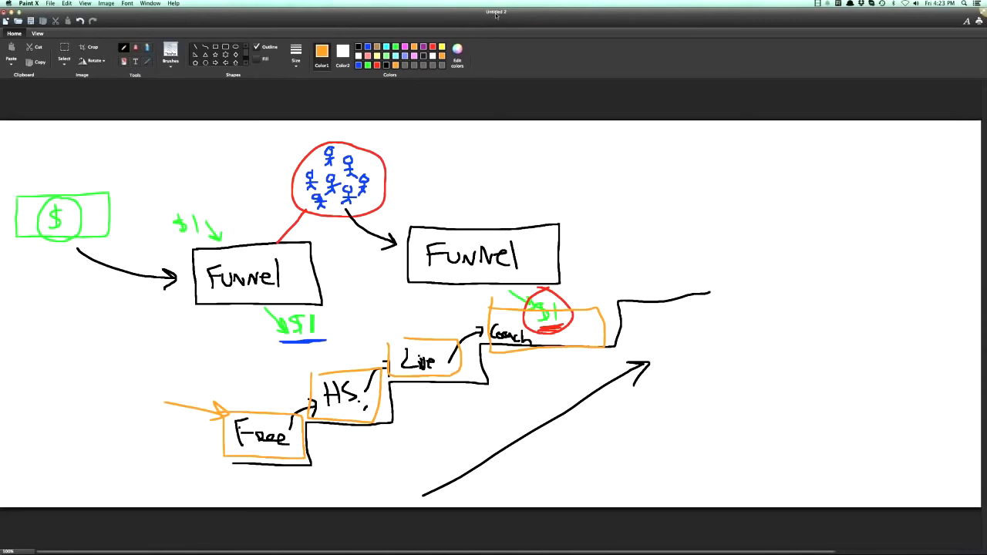
# Minimize both drawings, switch to Chrome and look over the Welcome To Funnel Hacks! page and its bonus training.
pyautogui.click(12, 12)
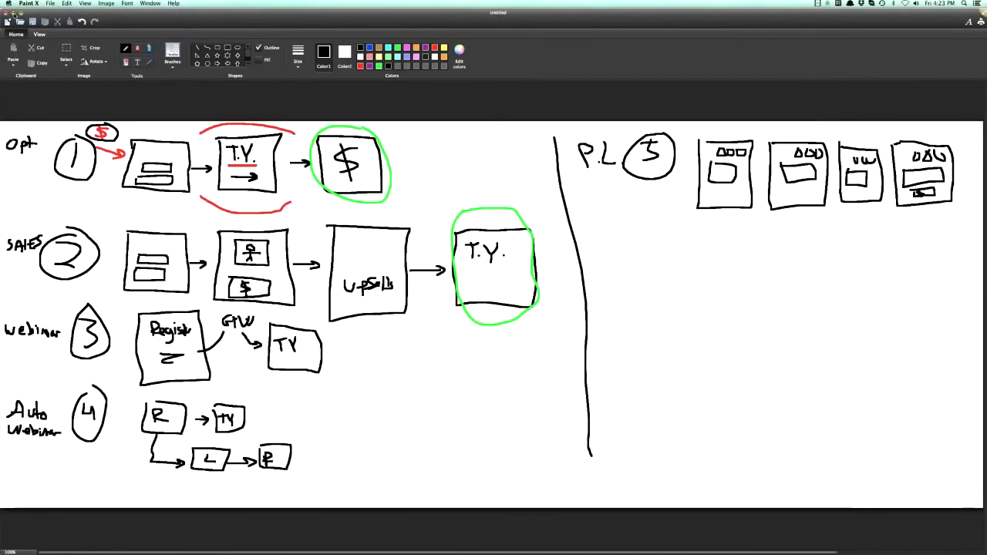
pyautogui.click(11, 12)
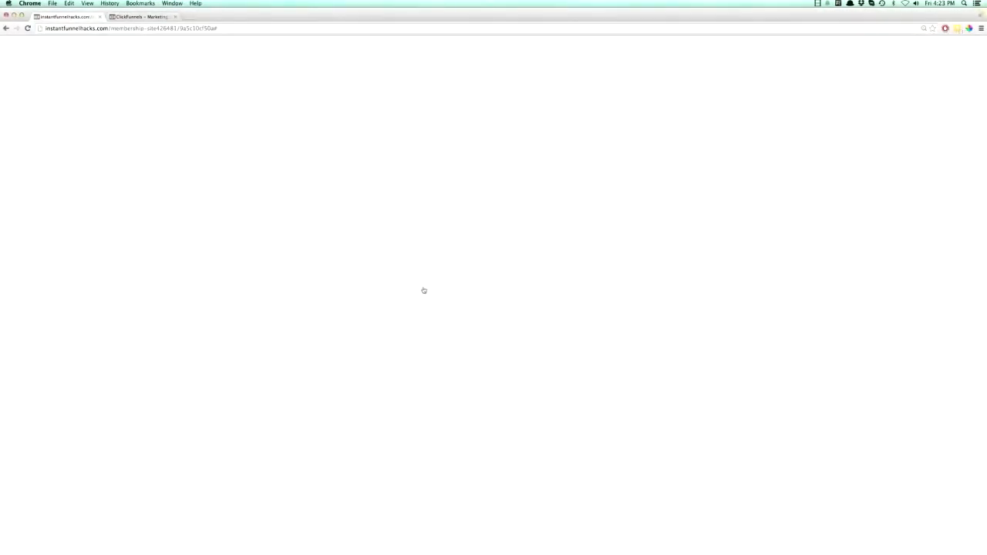
pyautogui.click(221, 194)
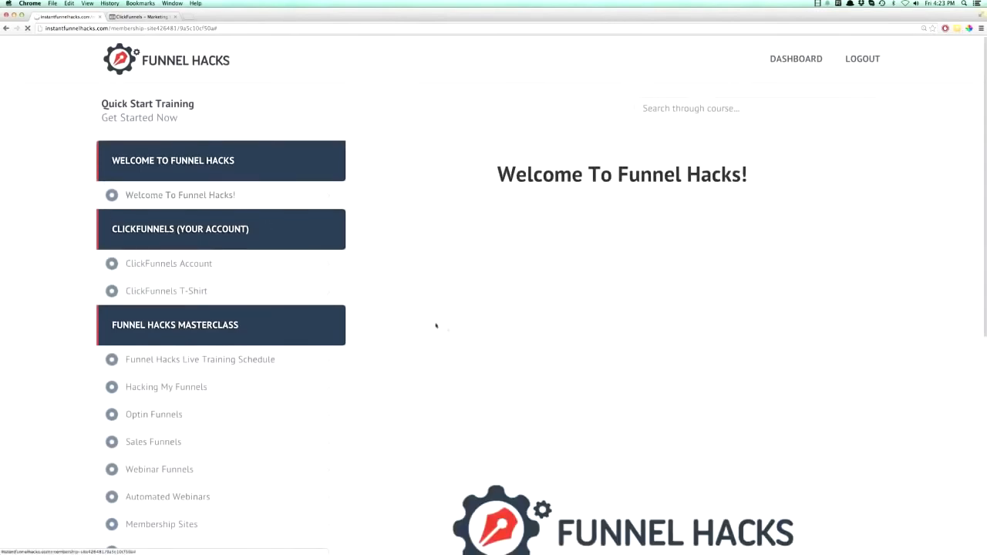
pyautogui.scroll(-5, 455, 346)
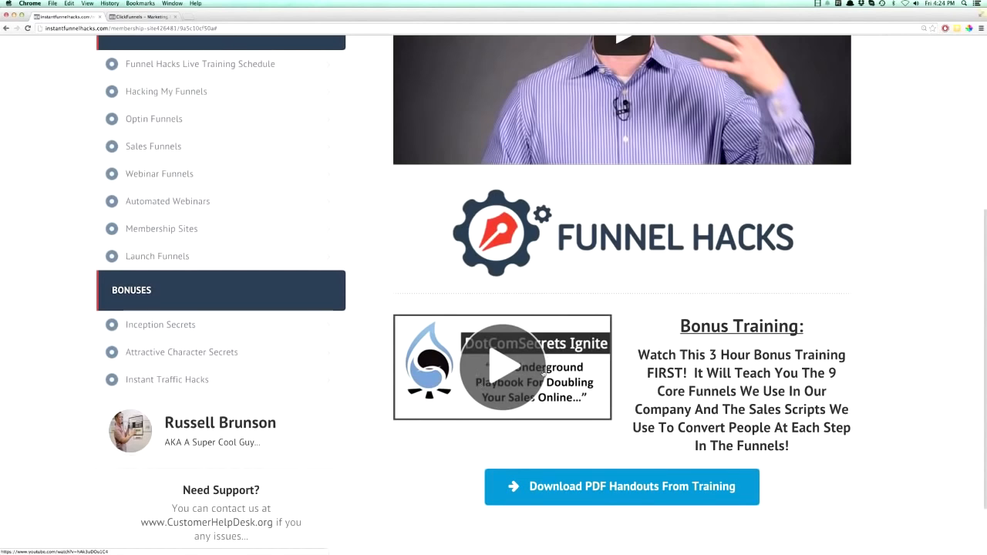
pyautogui.scroll(3, 444, 334)
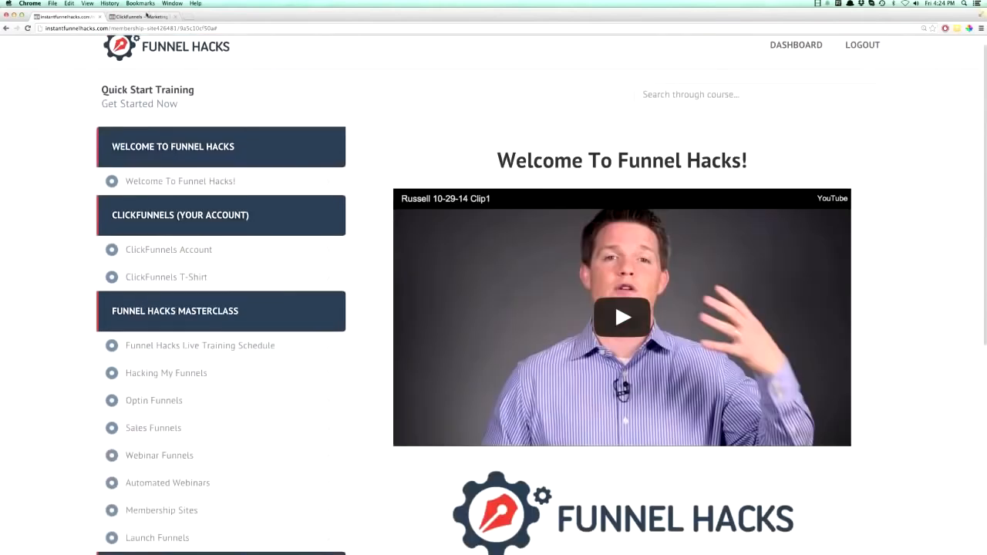
# On ClickFunnels' Create New Funnel page, view the Optin Lead Capture Funnel, the Help & Support form and the Sales Funnel.
pyautogui.click(137, 17)
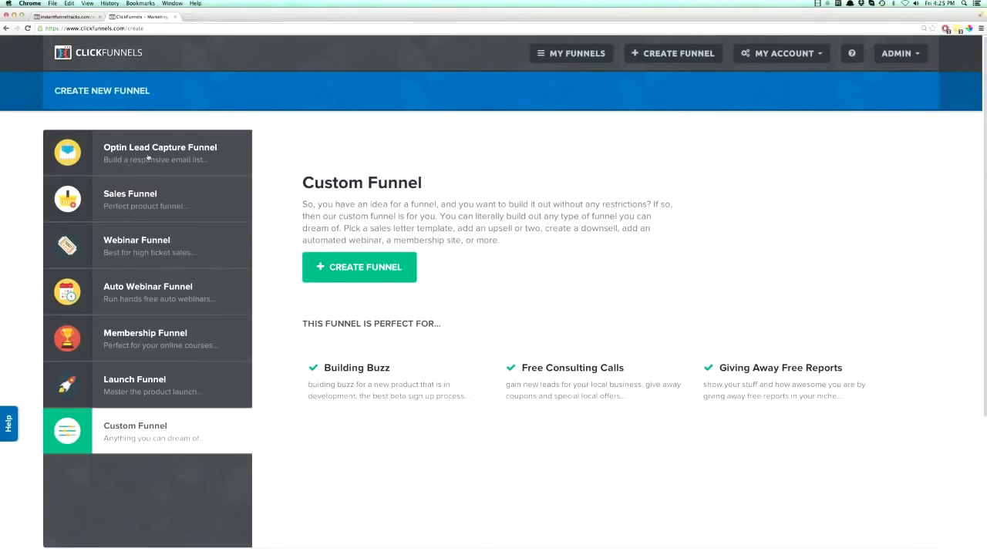
pyautogui.click(148, 158)
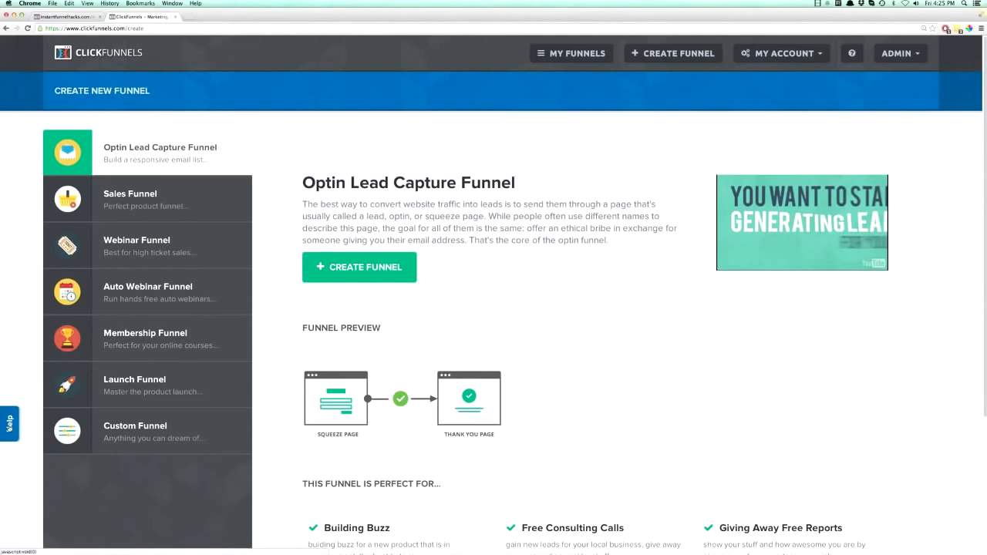
pyautogui.click(10, 422)
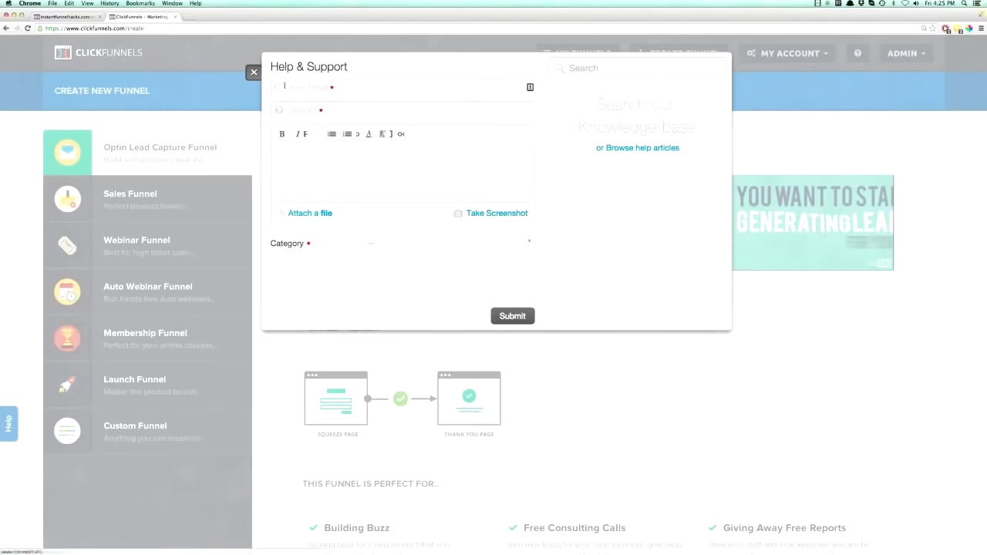
pyautogui.click(53, 461)
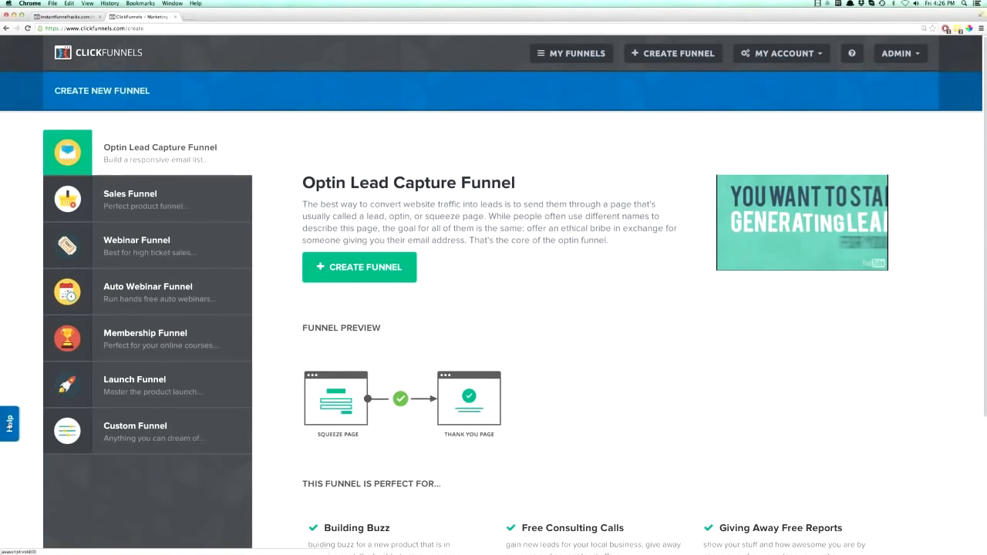
pyautogui.click(142, 202)
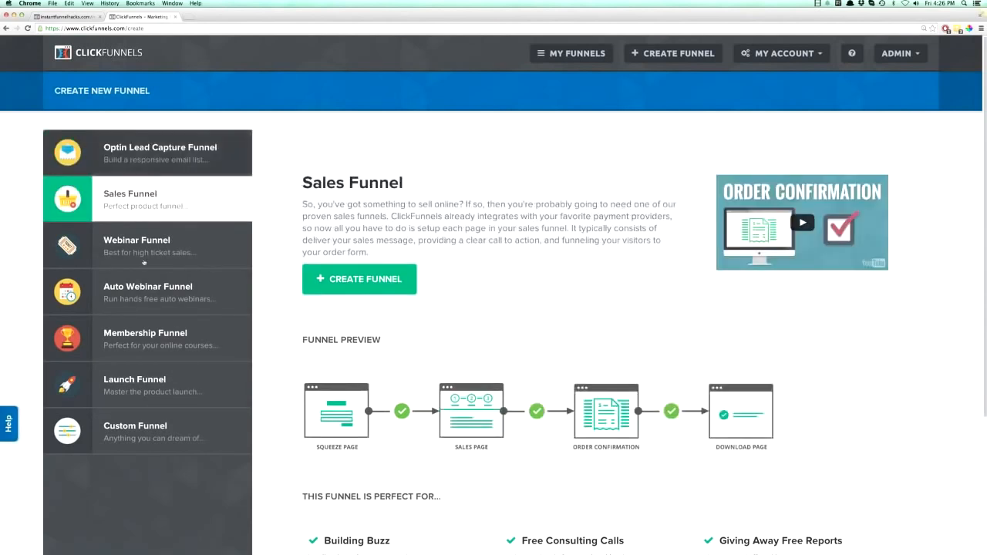
# Create an Optin Lead Capture Funnel named "editor demo" with the group tag "demo".
pyautogui.click(133, 159)
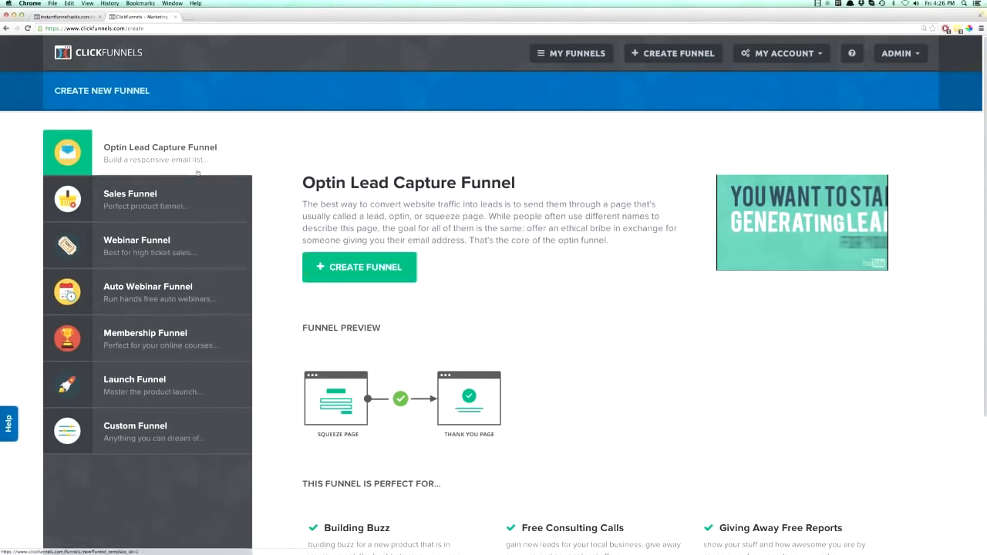
pyautogui.click(350, 270)
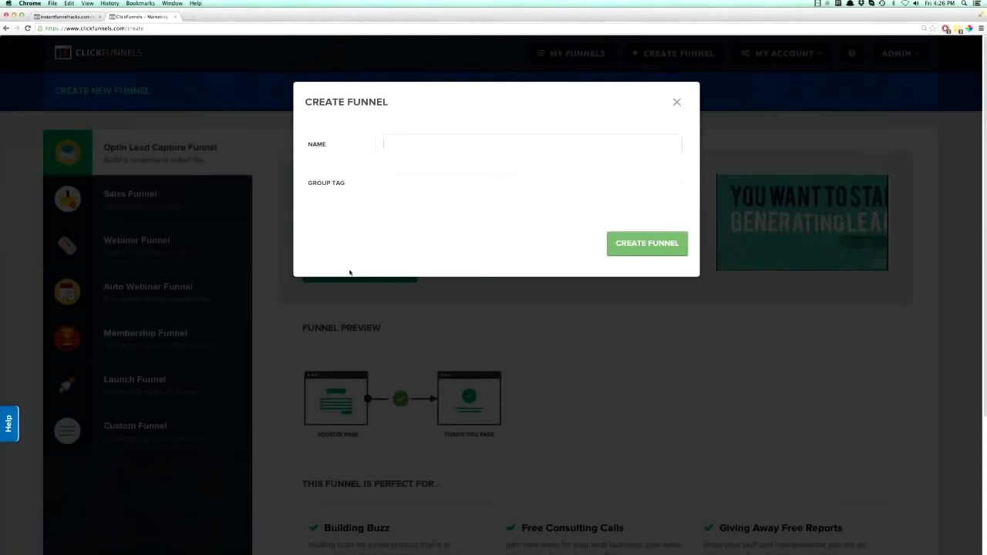
pyautogui.write('editor demo')
pyautogui.press('Tab')
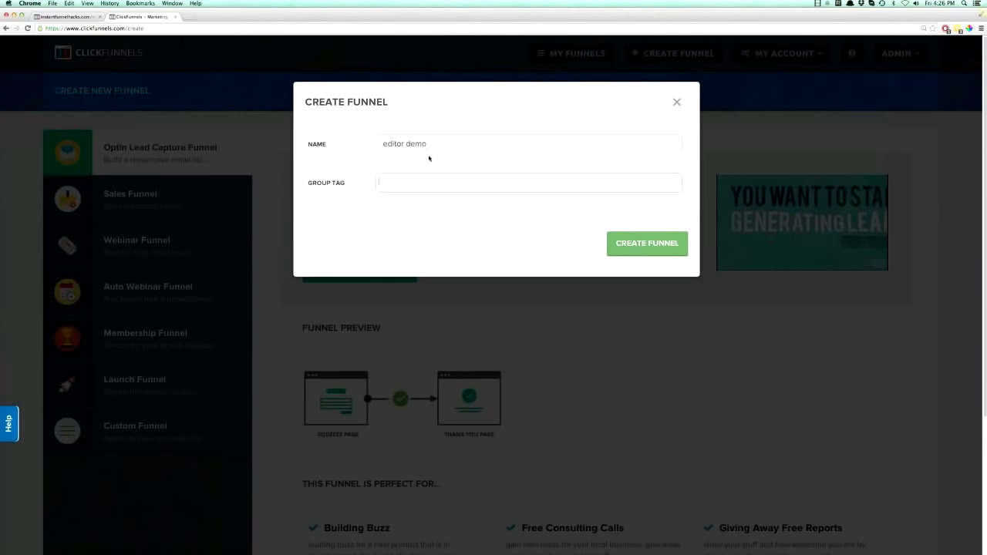
pyautogui.write('demo')
pyautogui.click(652, 246)
pyautogui.click(651, 247)
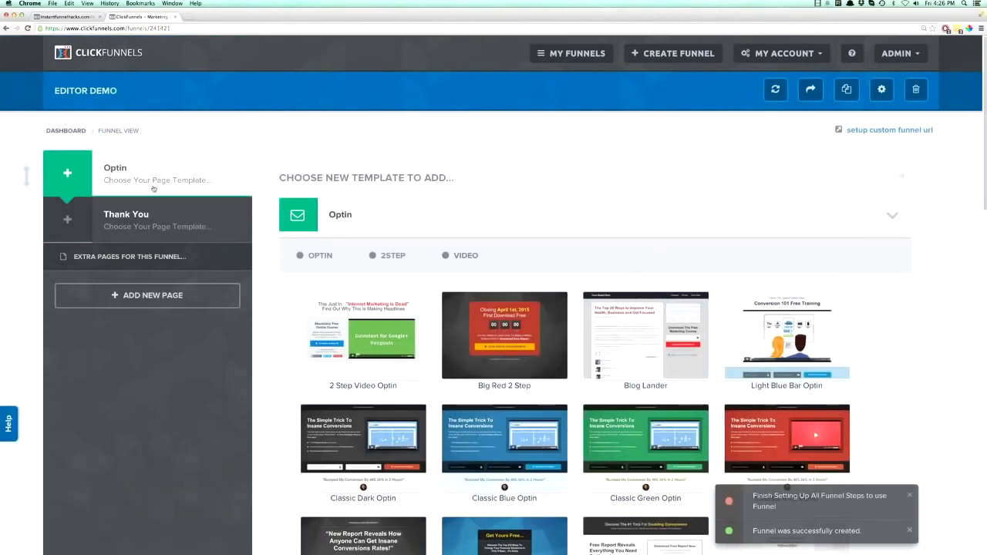
# View the page templates offered for the new funnel's Thank You step and return to the Optin templates.
pyautogui.click(141, 219)
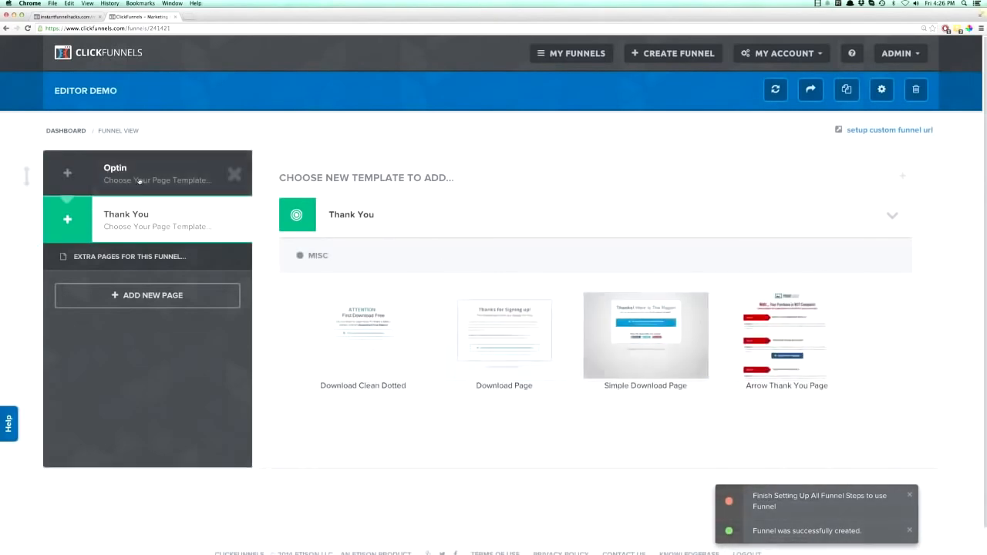
pyautogui.click(144, 183)
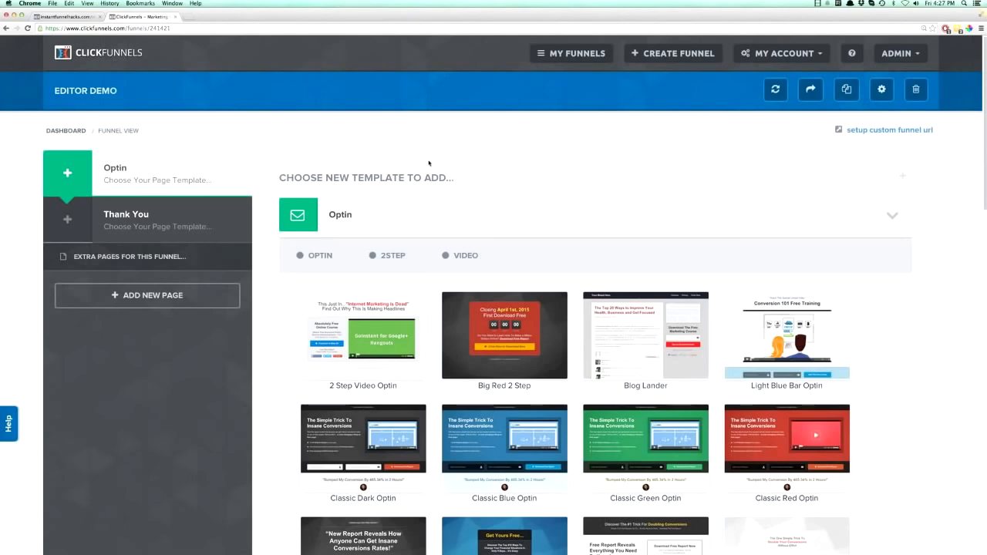
# Open the ClickFunnels account settings and reload the page.
pyautogui.click(813, 59)
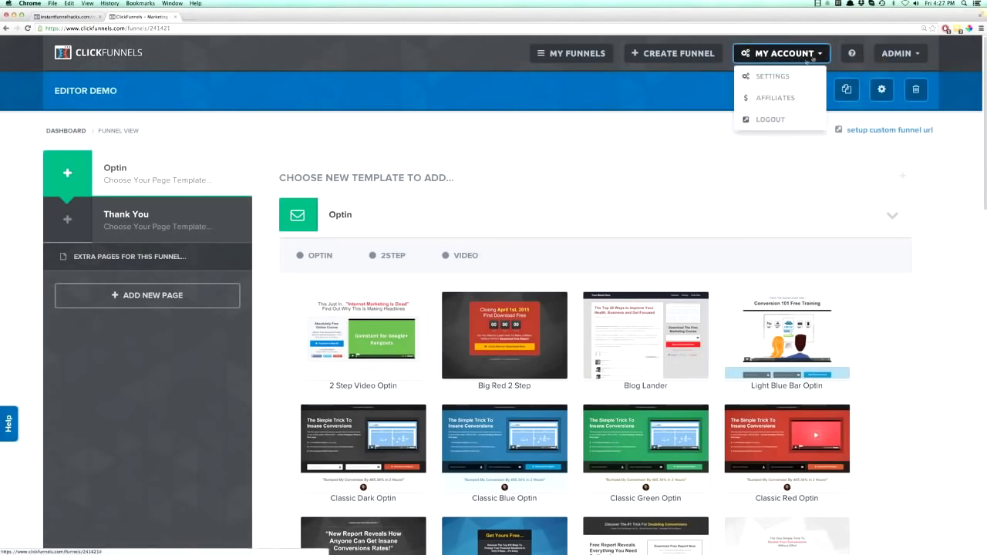
pyautogui.click(779, 80)
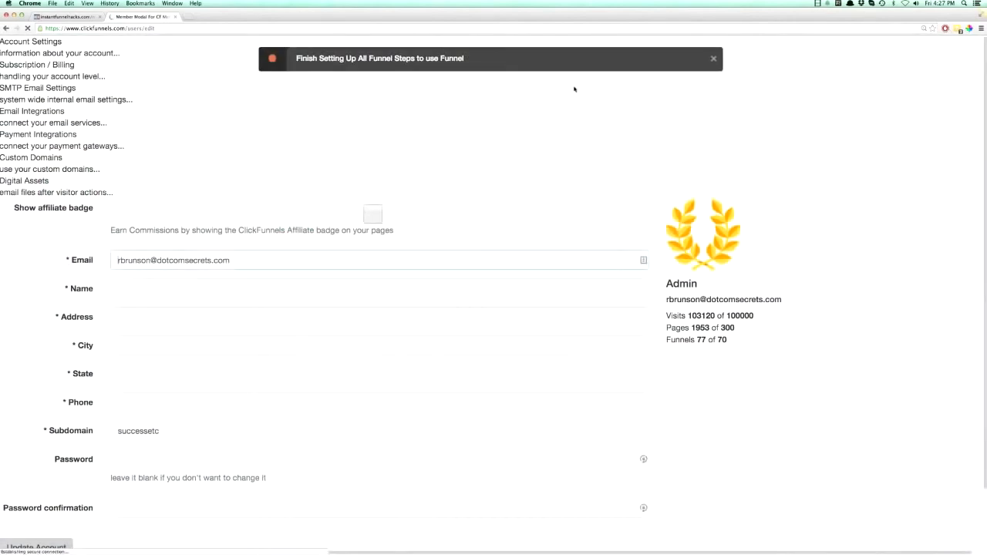
pyautogui.click(27, 29)
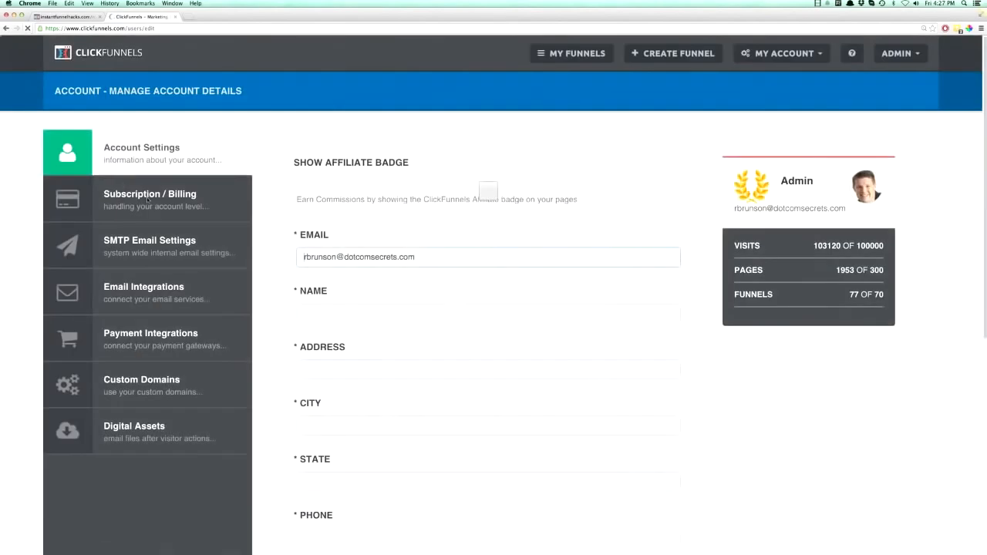
# Review the account's Subscription / Billing, SMTP Email Settings, Email Integrations and Payment Integrations pages.
pyautogui.click(154, 199)
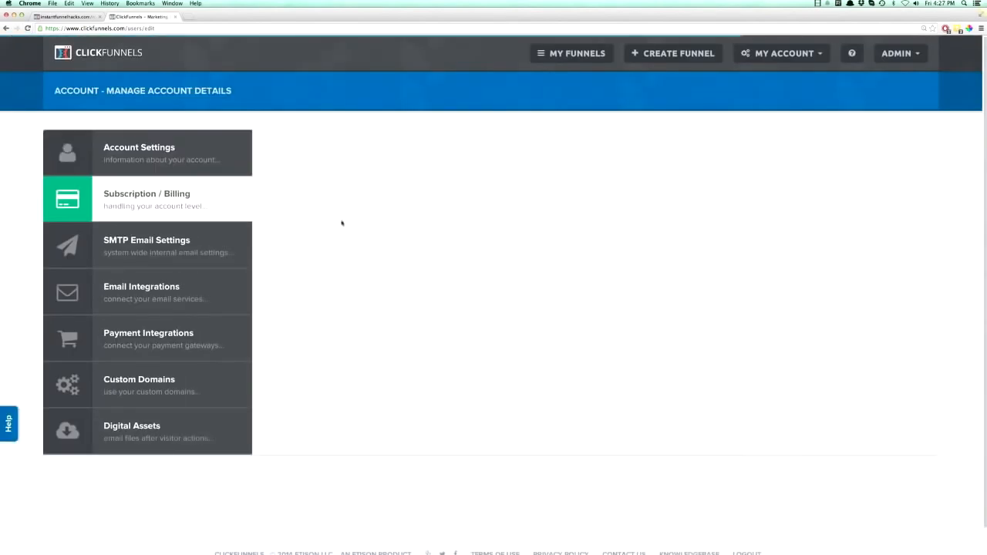
pyautogui.click(134, 253)
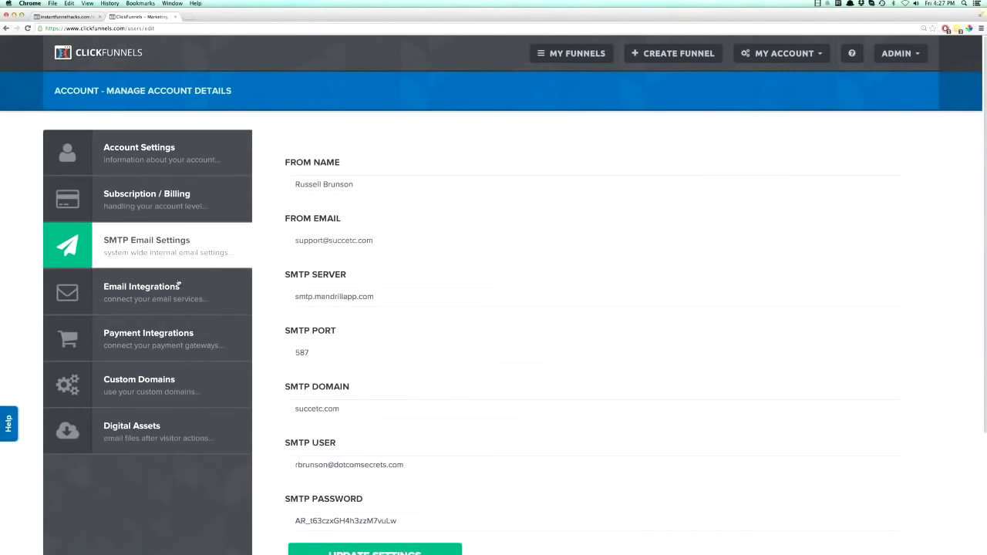
pyautogui.click(148, 290)
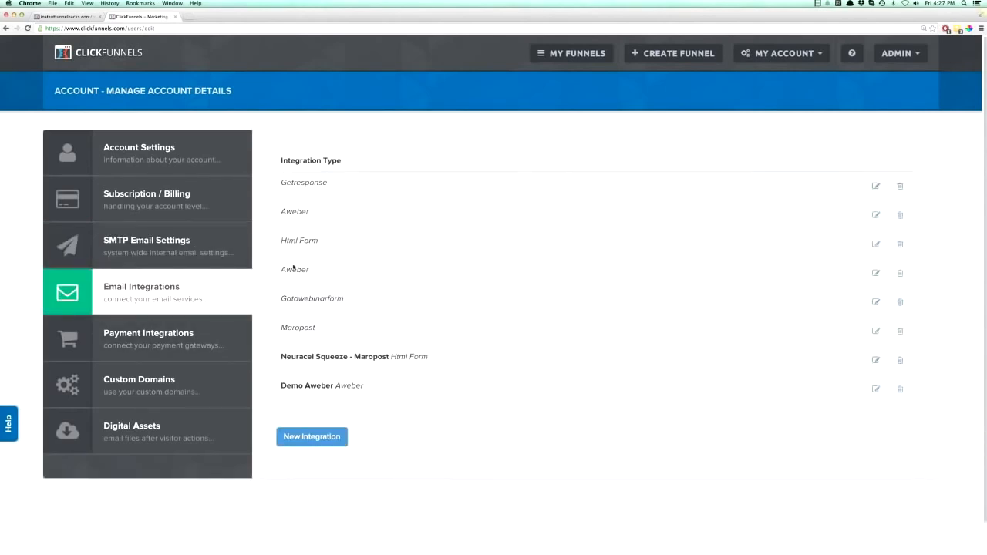
pyautogui.click(154, 344)
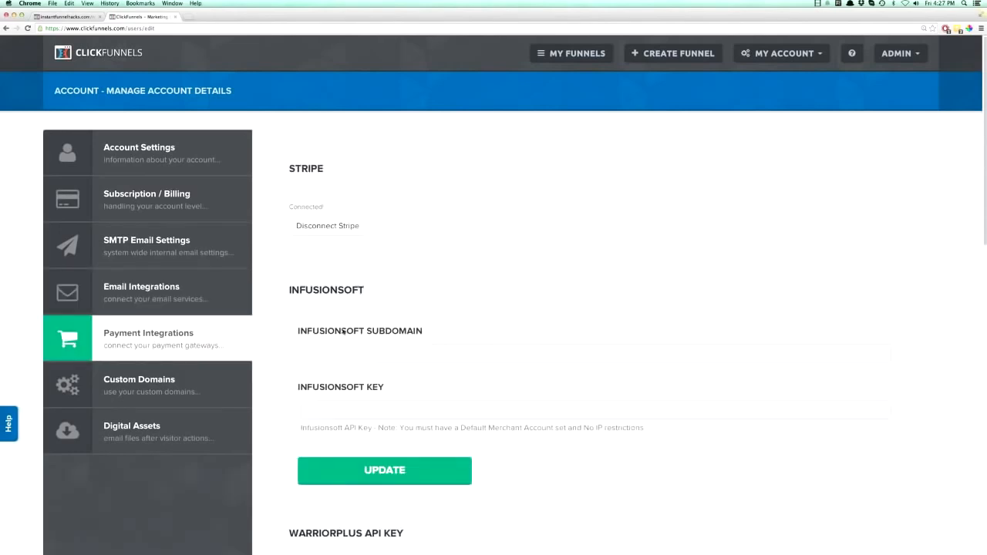
pyautogui.scroll(-15, 342, 332)
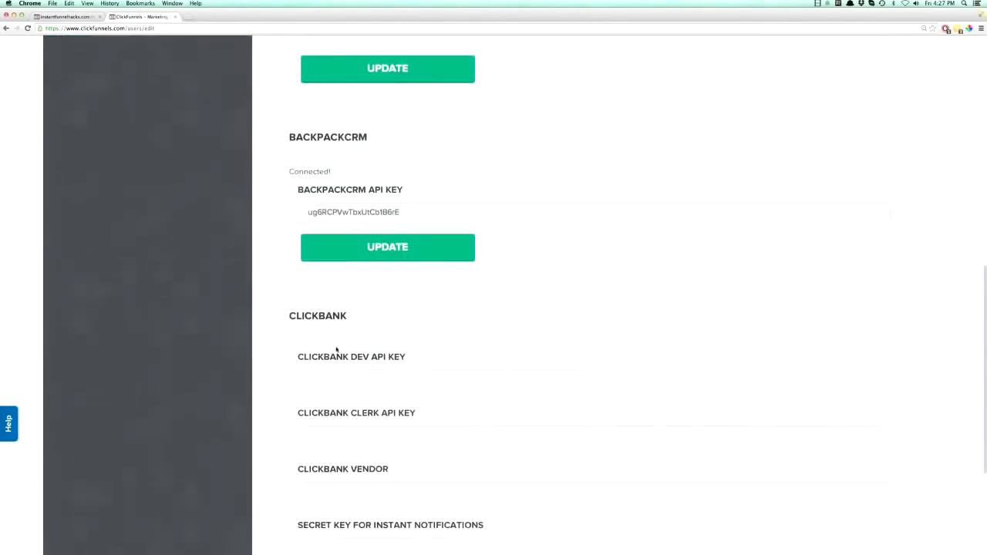
pyautogui.scroll(5, 341, 351)
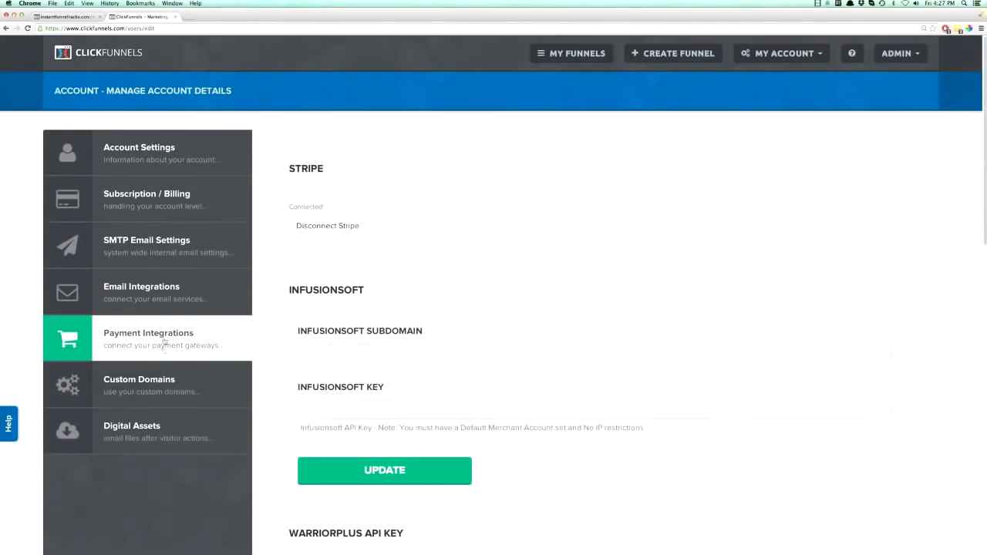
# Examine the Custom Domains setup instructions and domain list, and view the Digital Assets page.
pyautogui.click(136, 390)
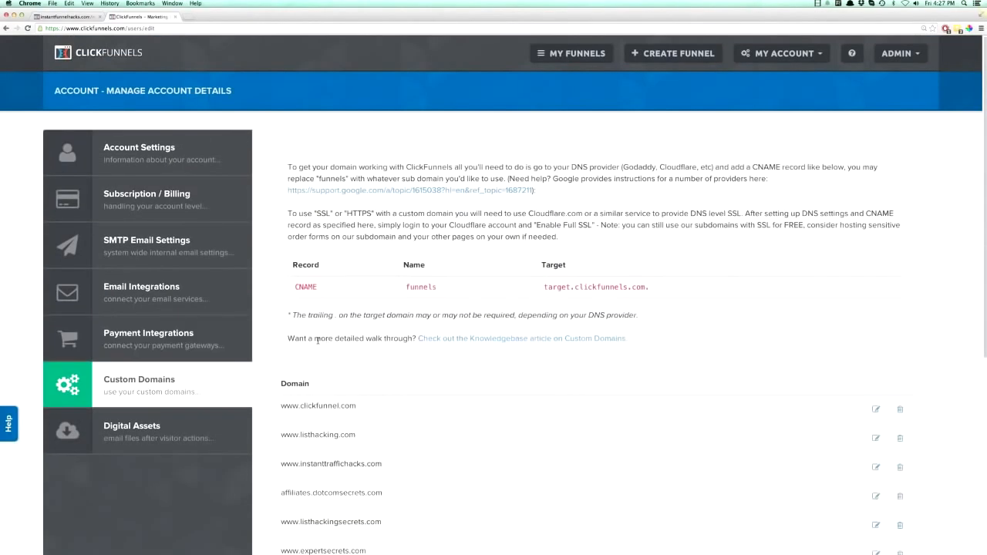
pyautogui.scroll(-3, 318, 346)
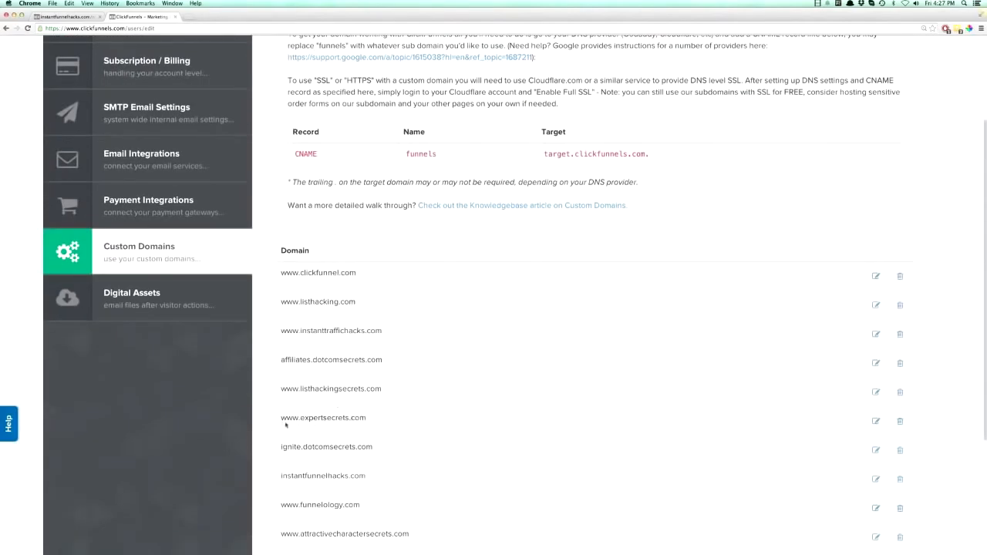
pyautogui.scroll(3, 396, 367)
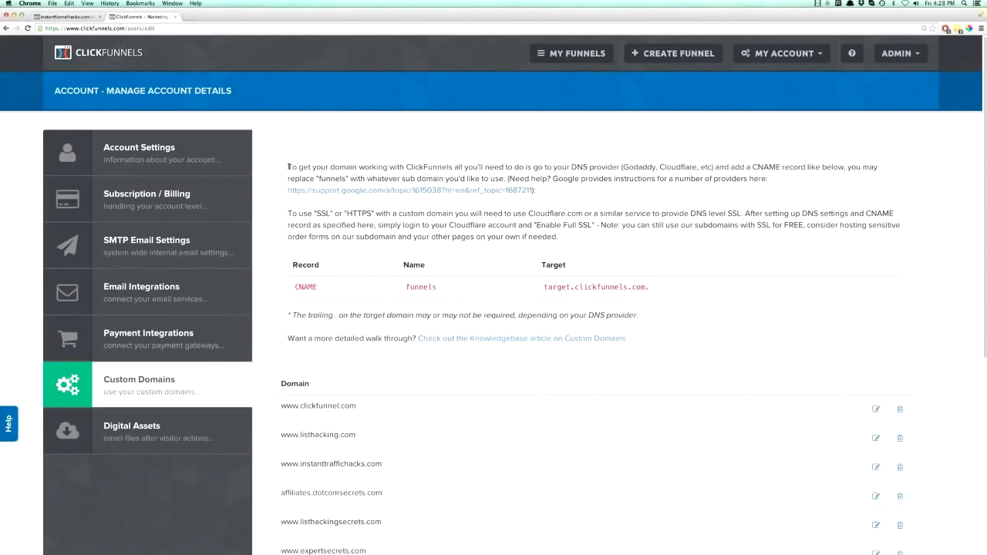
pyautogui.moveTo(287, 167)
pyautogui.mouseDown()
pyautogui.moveTo(555, 239)
pyautogui.moveTo(586, 308)
pyautogui.moveTo(602, 222)
pyautogui.moveTo(284, 167)
pyautogui.mouseUp()
pyautogui.click(143, 433)
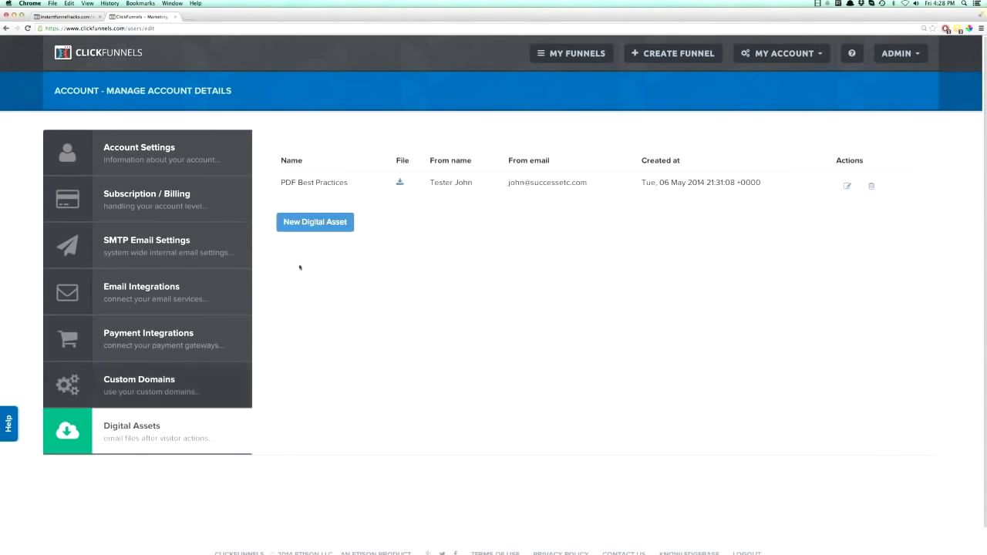
# Revisit the Subscription / Billing and Account Settings pages and show the My Account options.
pyautogui.click(162, 160)
pyautogui.click(157, 205)
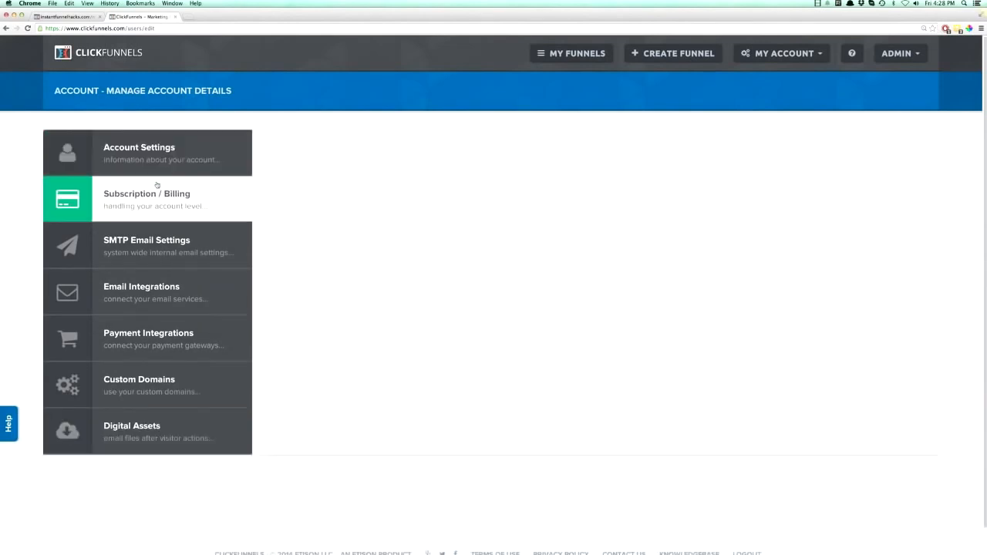
pyautogui.click(155, 160)
pyautogui.click(816, 54)
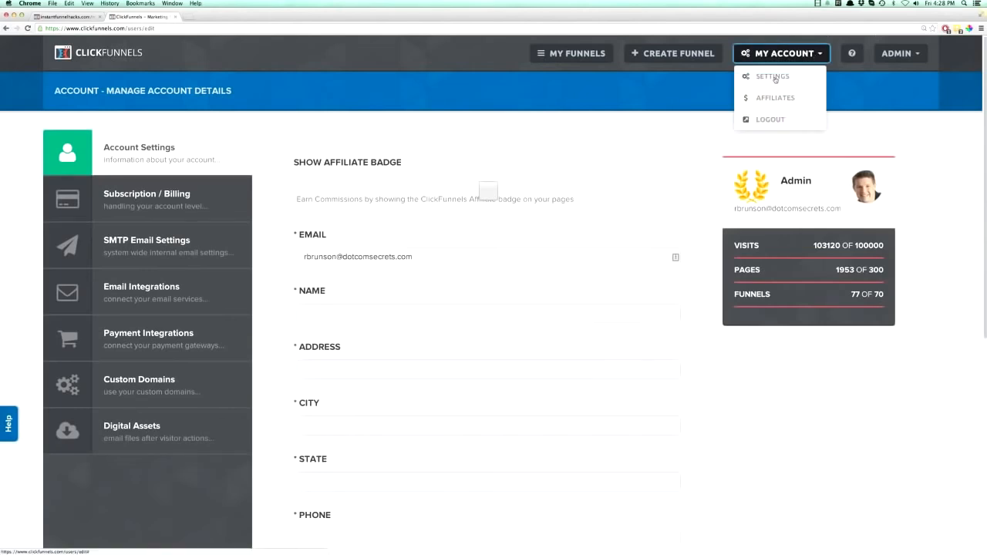
# Return to the "editor demo" funnel and apply the Light Blue Bar Optin template to its Optin step.
pyautogui.click(7, 29)
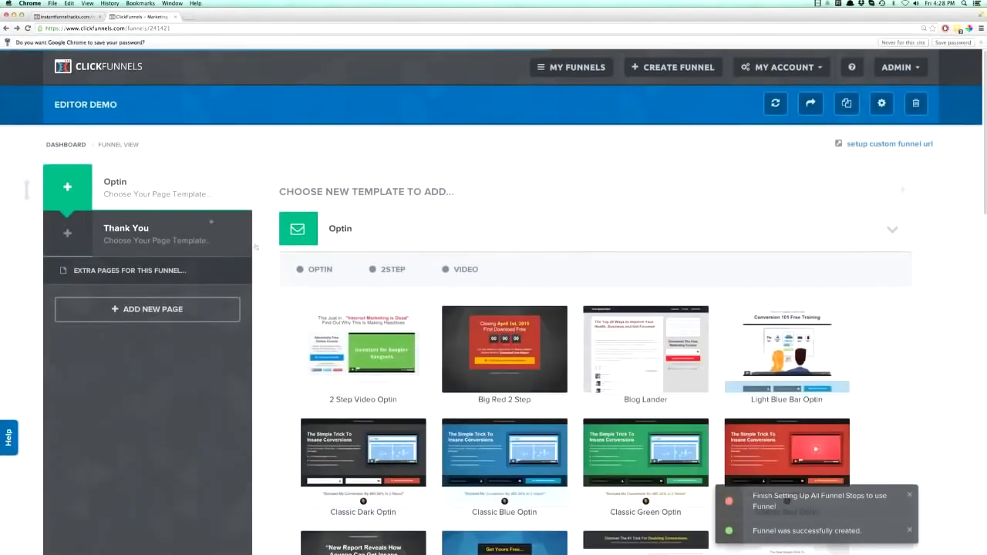
pyautogui.scroll(-2, 328, 355)
pyautogui.scroll(-5, 328, 355)
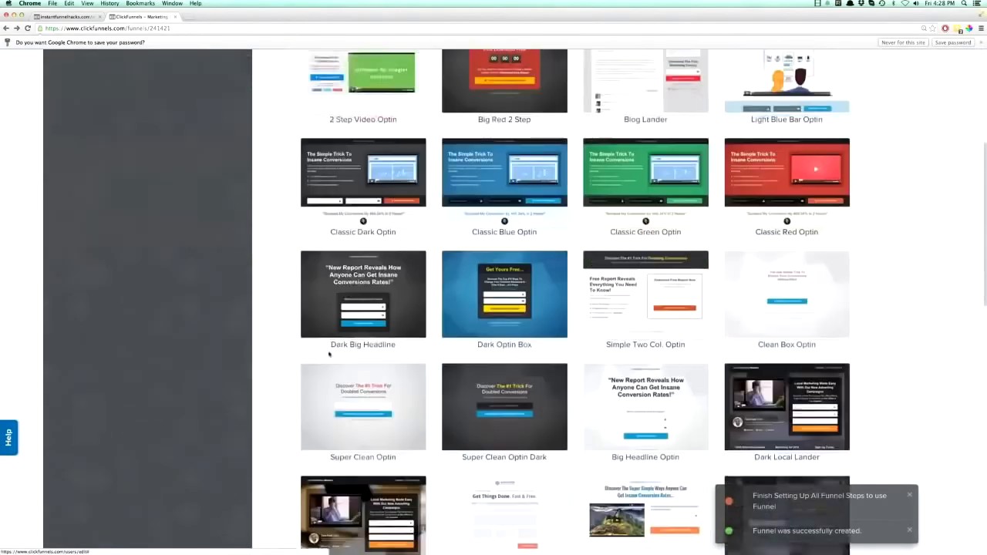
pyautogui.scroll(-7, 292, 340)
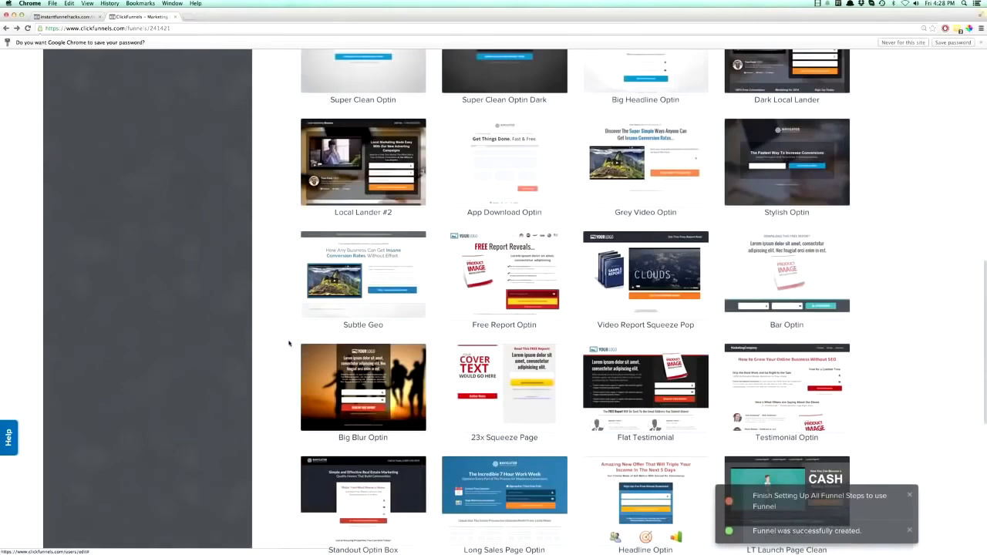
pyautogui.scroll(-4, 289, 344)
pyautogui.scroll(10, 288, 344)
pyautogui.scroll(3, 289, 342)
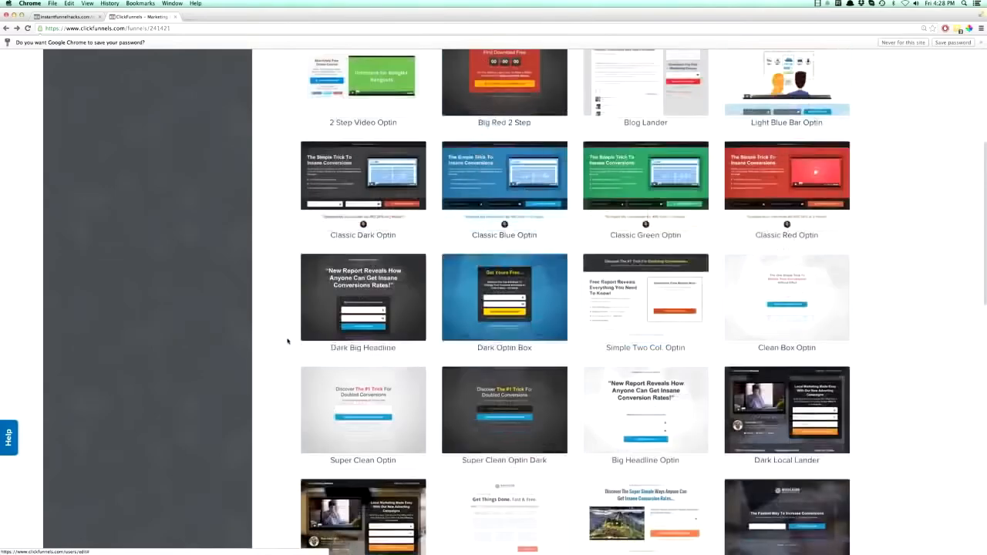
pyautogui.scroll(5, 287, 339)
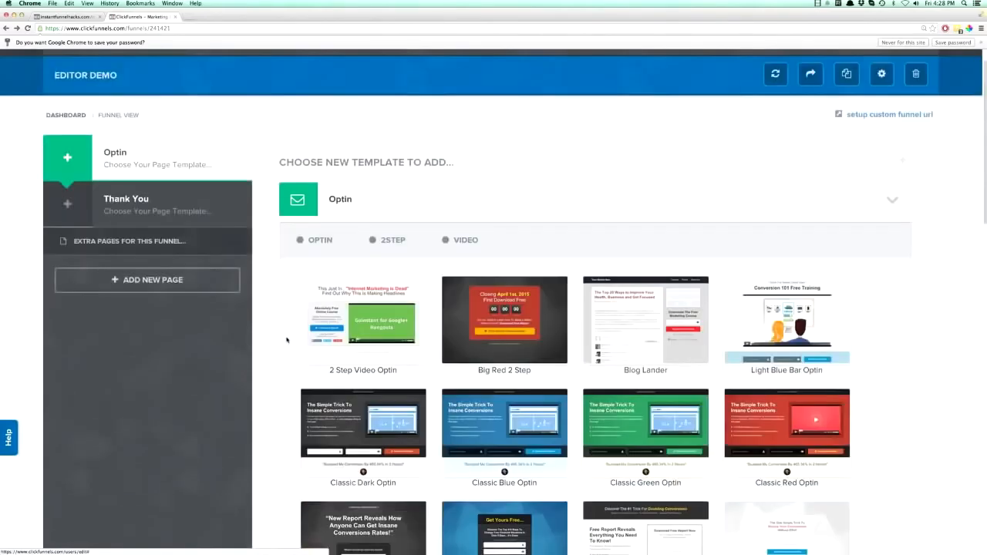
pyautogui.scroll(-6, 287, 341)
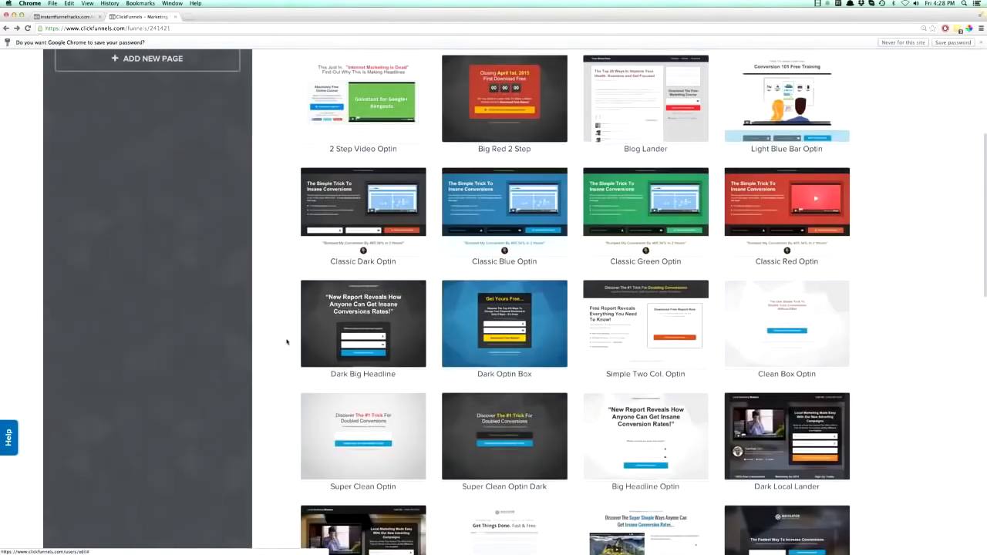
pyautogui.scroll(2, 287, 342)
pyautogui.moveTo(780, 189)
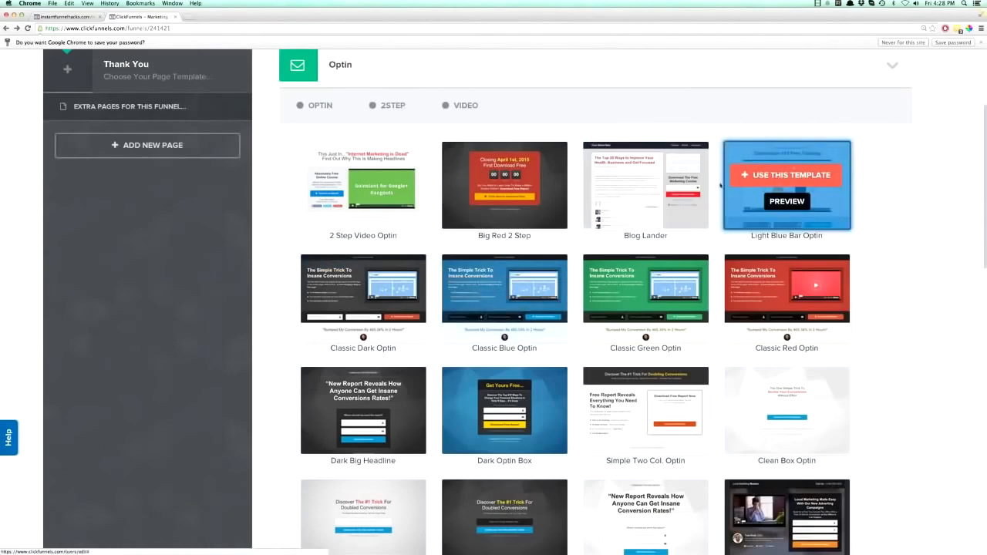
pyautogui.click(783, 175)
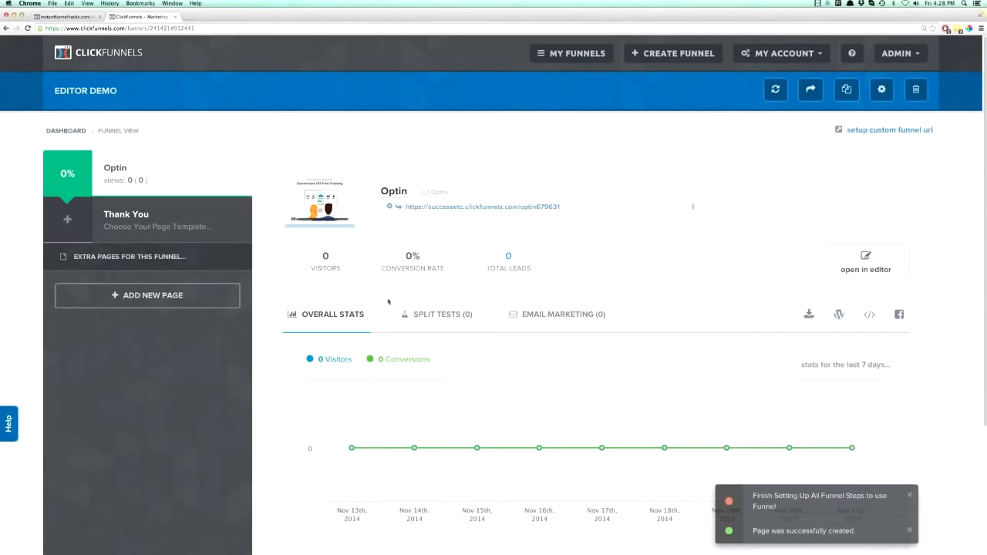
# Review the Optin step's split tests, email marketing, overall stats and the page actions below the chart.
pyautogui.click(439, 314)
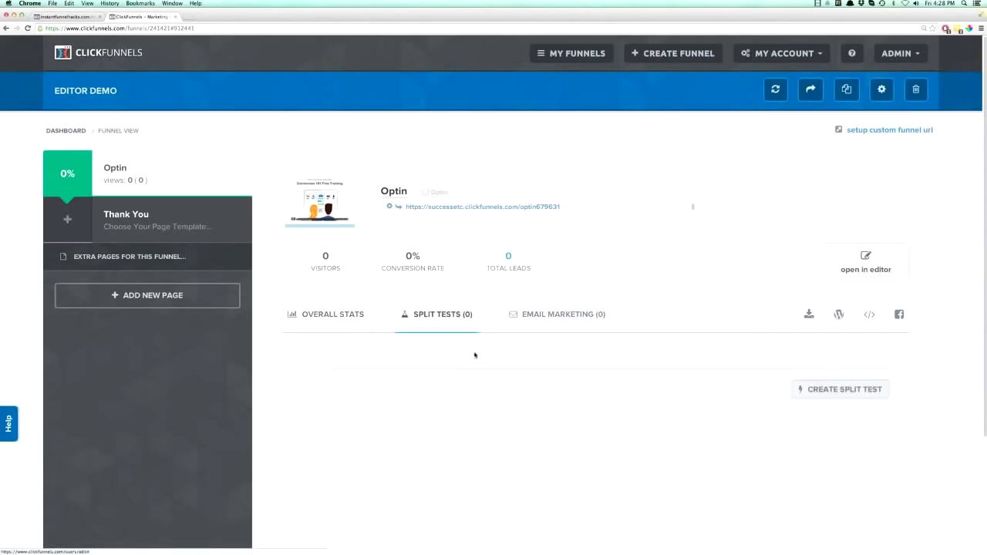
pyautogui.scroll(-1, 475, 355)
pyautogui.click(553, 293)
pyautogui.click(445, 293)
pyautogui.click(356, 294)
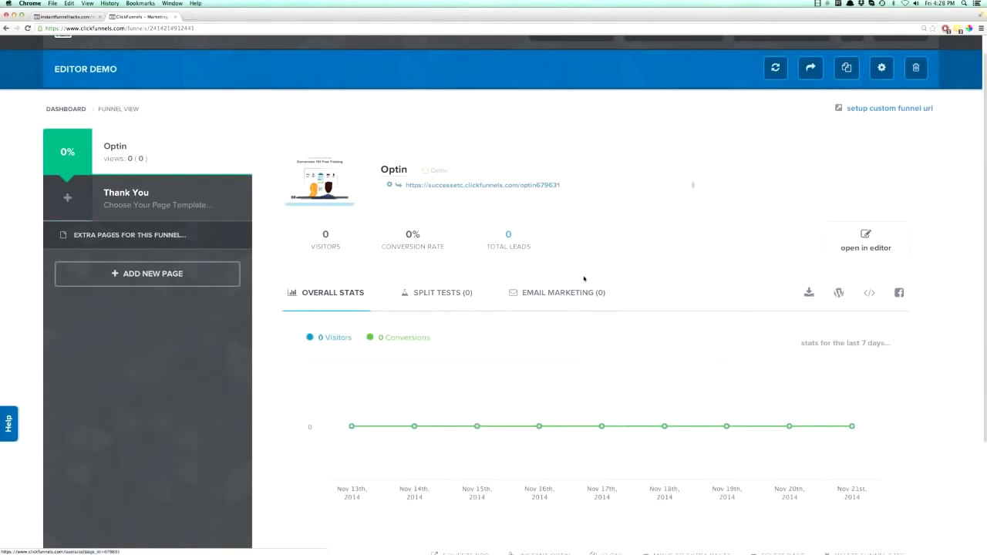
pyautogui.scroll(-3, 557, 324)
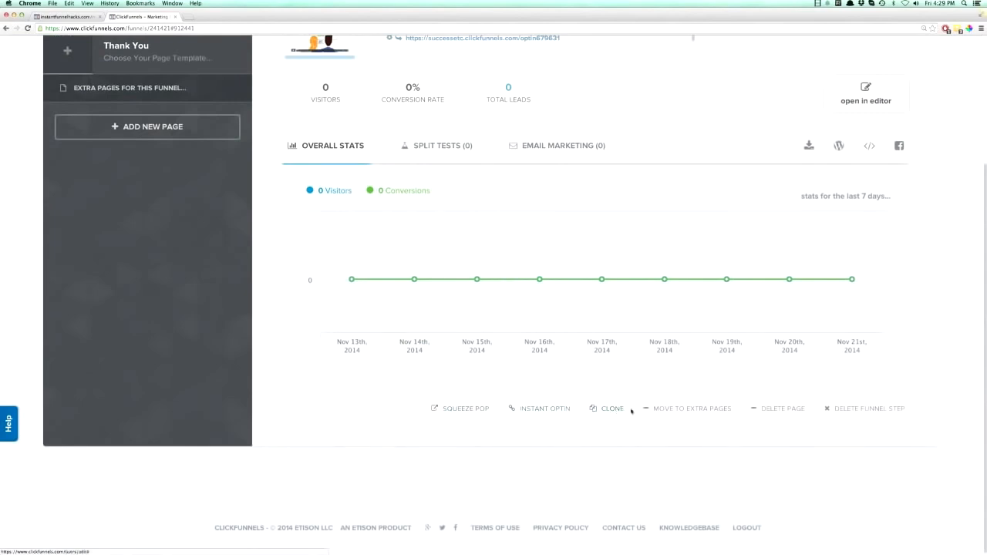
pyautogui.scroll(4, 643, 375)
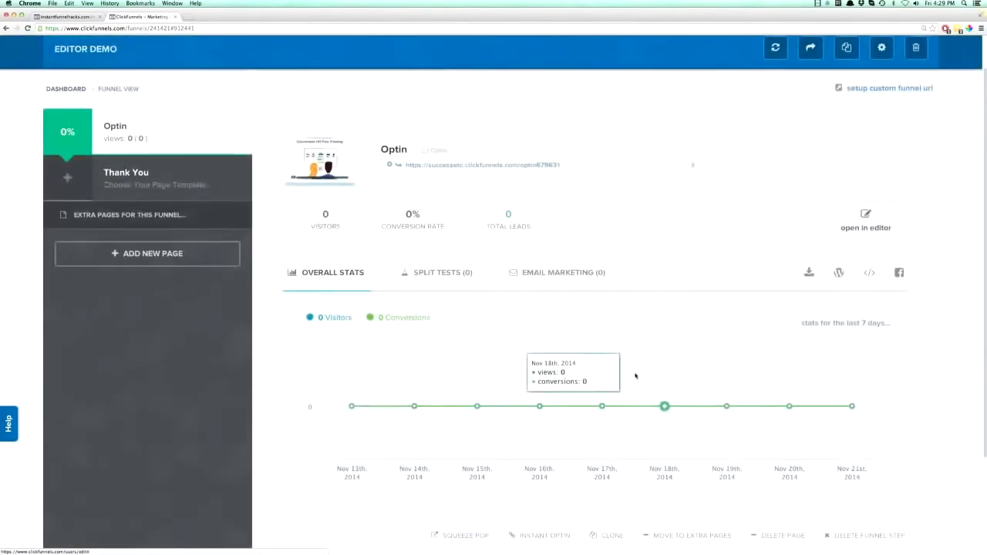
# Open the funnel's Optin page in the page editor and view its list of sections.
pyautogui.click(864, 269)
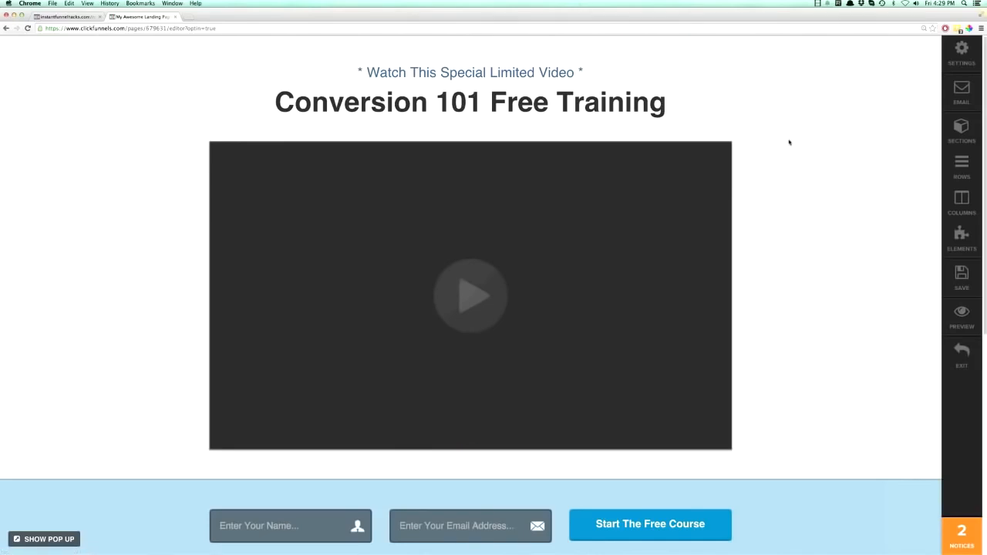
pyautogui.click(961, 129)
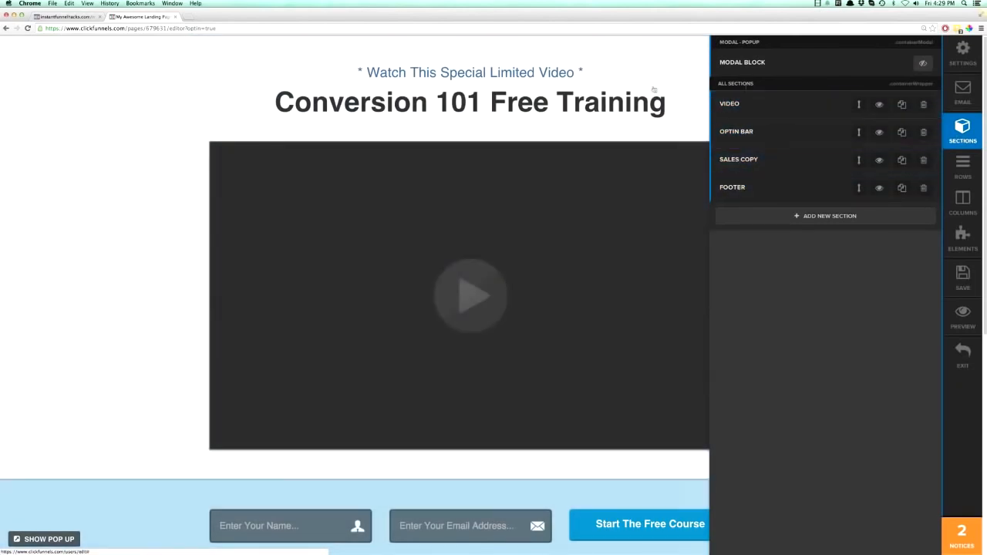
pyautogui.click(52, 129)
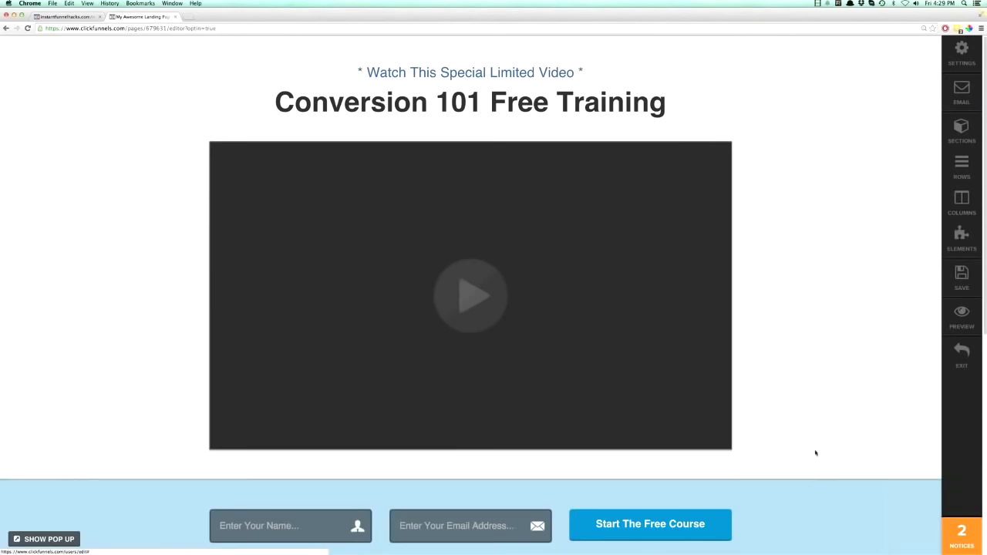
# Examine the Optin page from the video through the optin bar and the sales copy.
pyautogui.scroll(-1, 815, 453)
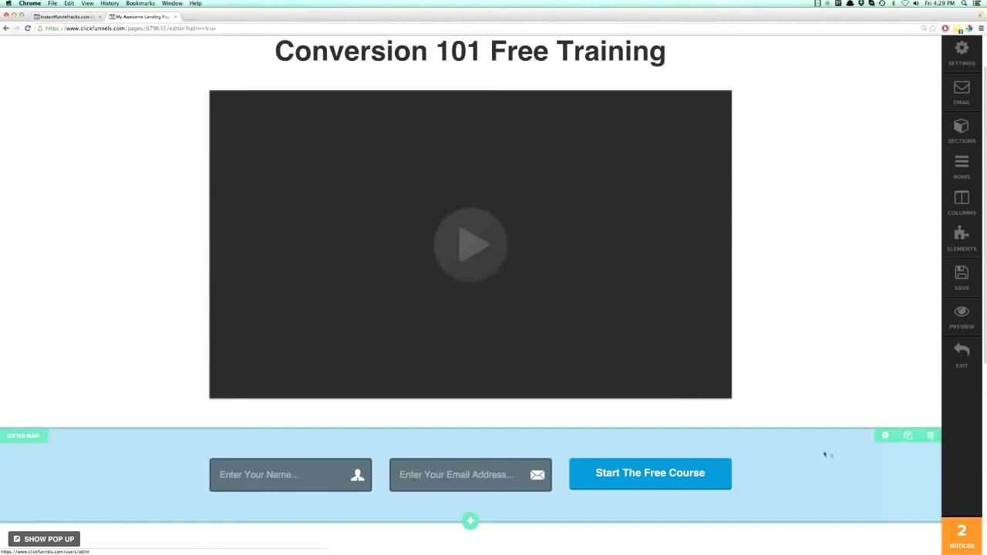
pyautogui.scroll(-3, 832, 460)
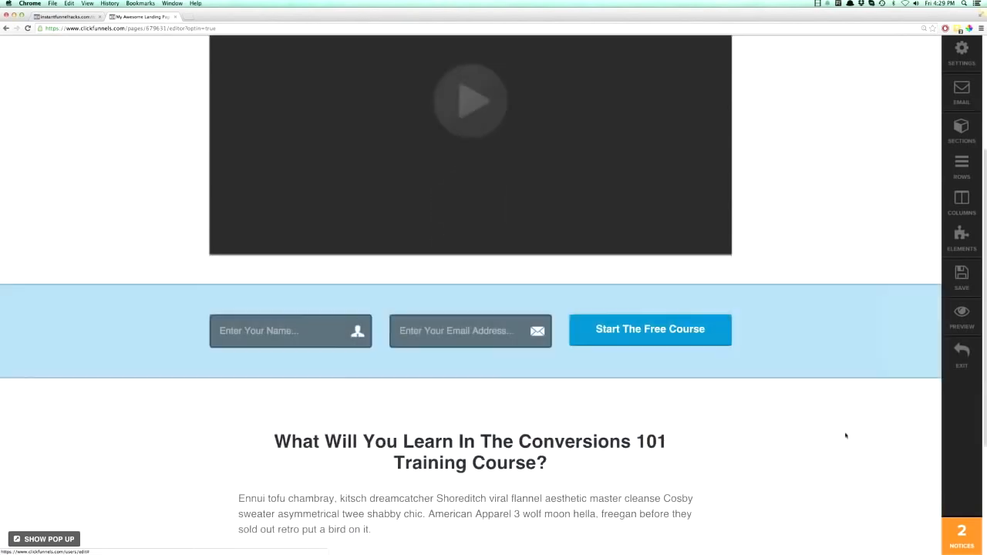
pyautogui.scroll(-1, 766, 455)
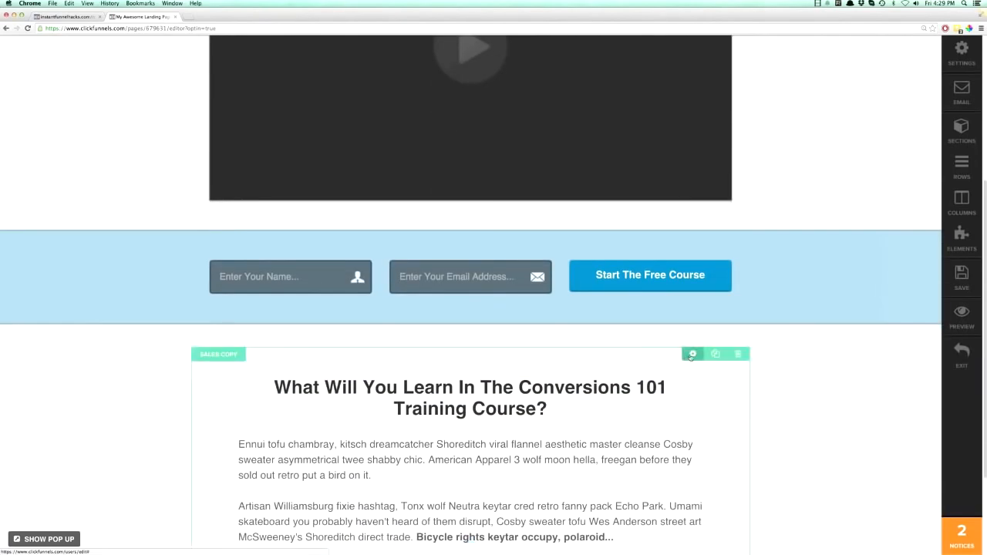
pyautogui.scroll(5, 657, 36)
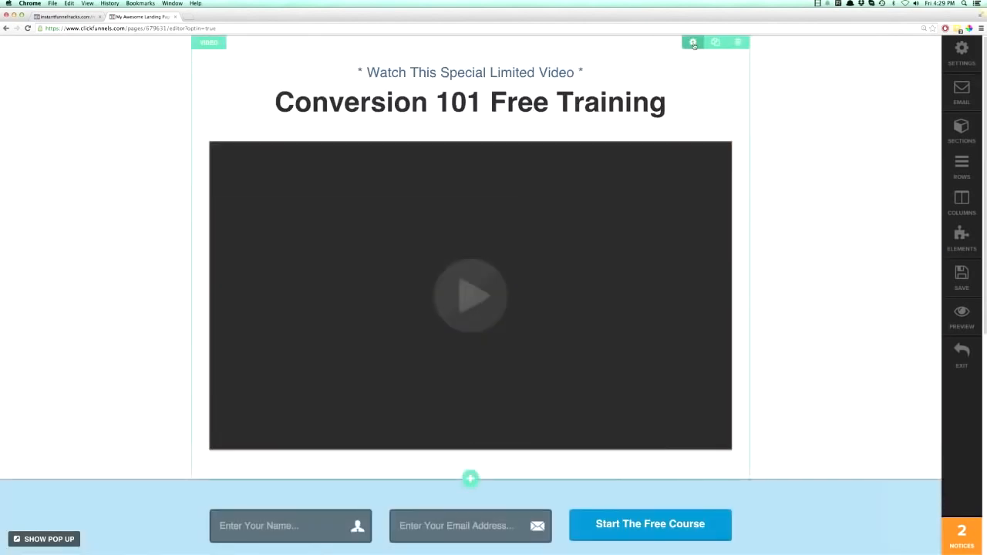
# Compare the page's section list with its row list, checking which areas they highlight on the page.
pyautogui.click(961, 131)
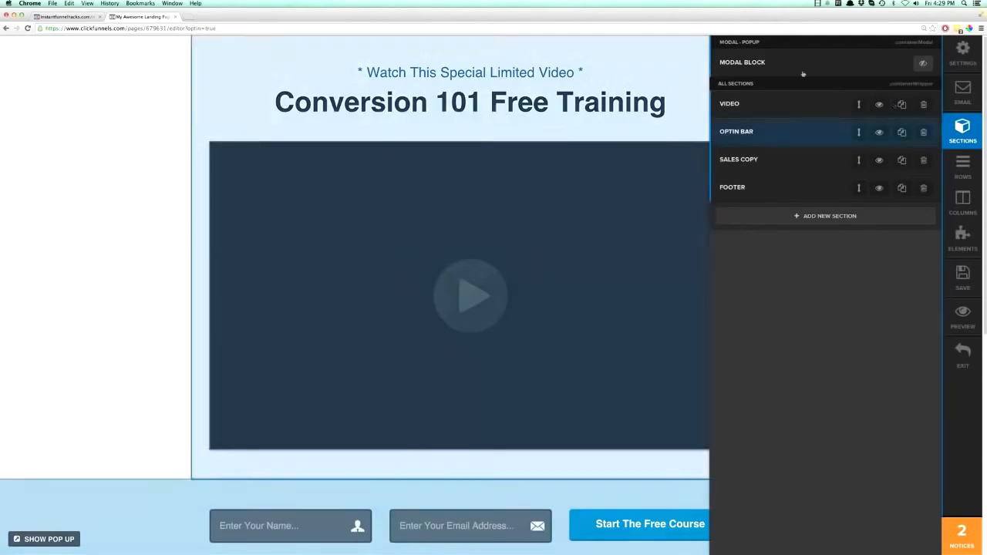
pyautogui.click(677, 49)
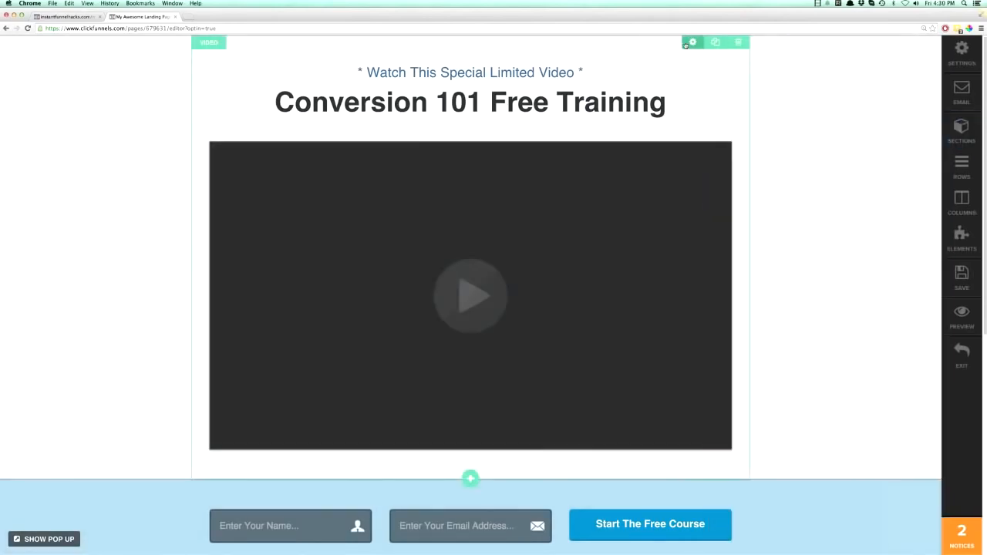
pyautogui.click(961, 165)
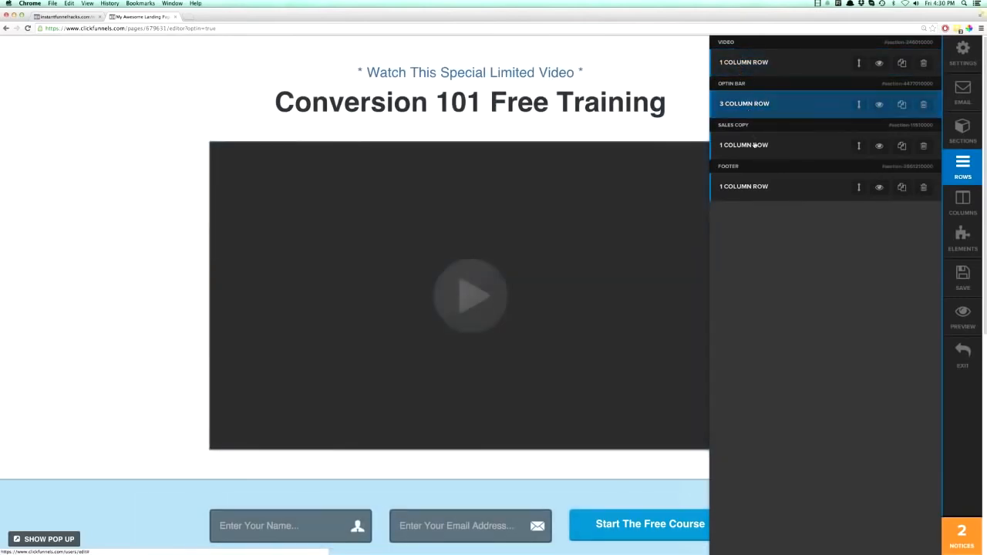
pyautogui.click(667, 125)
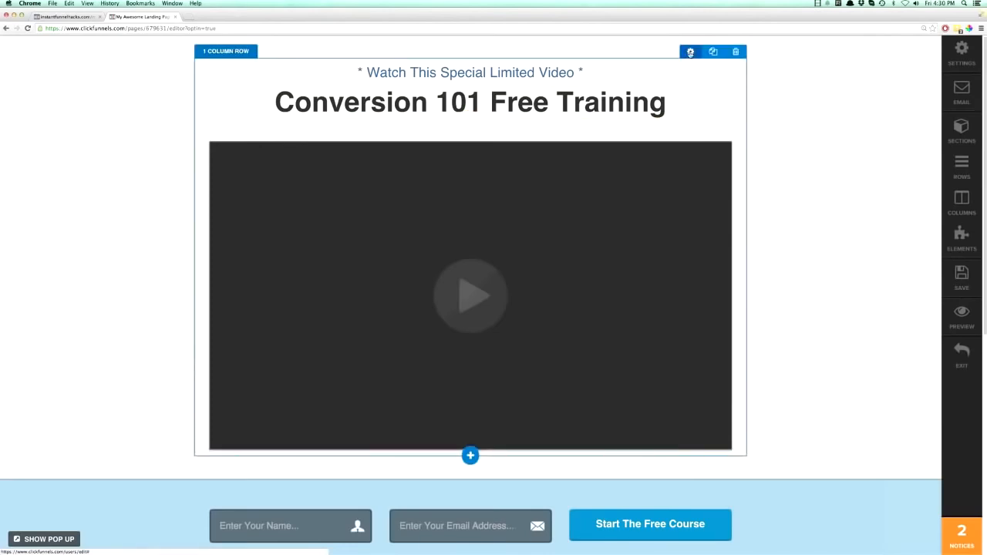
# Examine the page's rows down to the sales copy, and view its column and element lists.
pyautogui.scroll(-3, 716, 268)
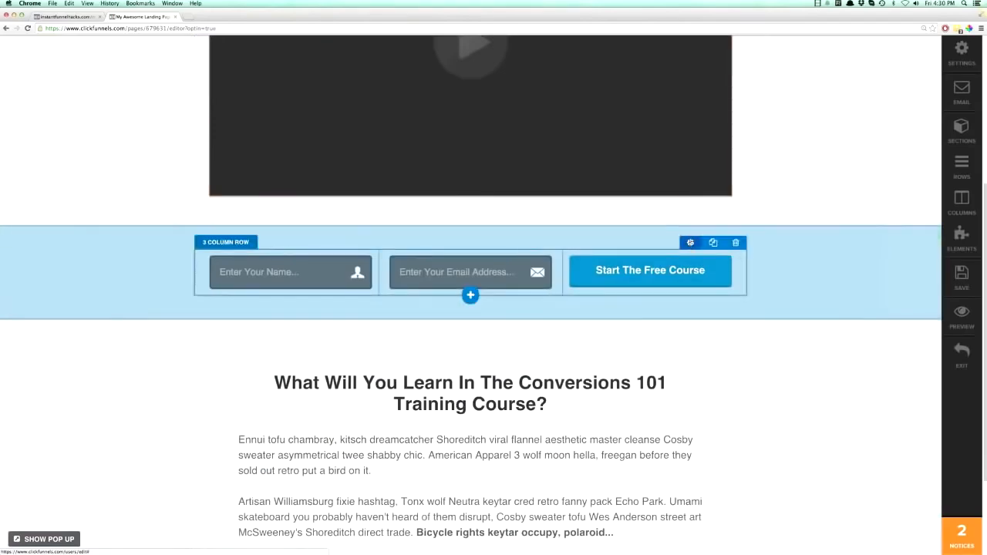
pyautogui.scroll(-1, 690, 242)
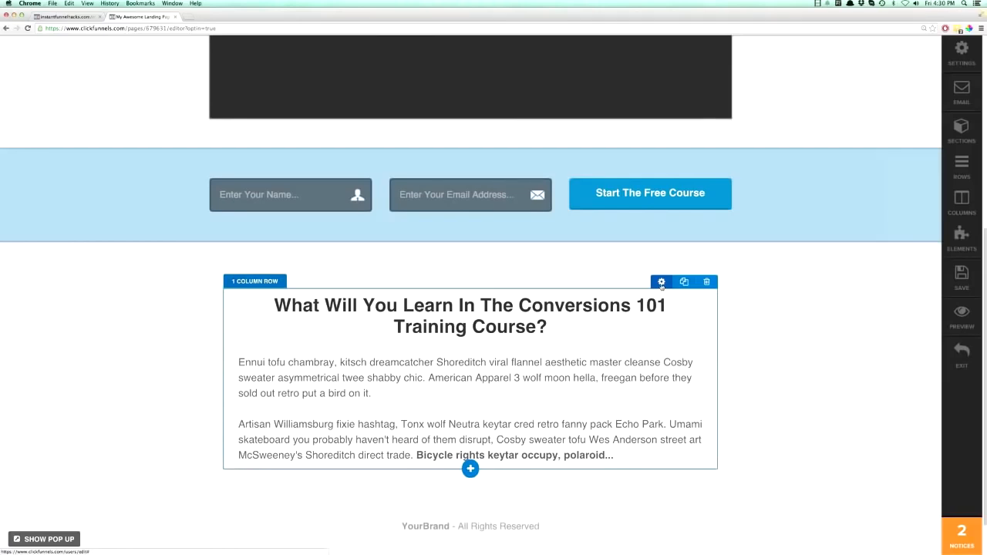
pyautogui.click(662, 282)
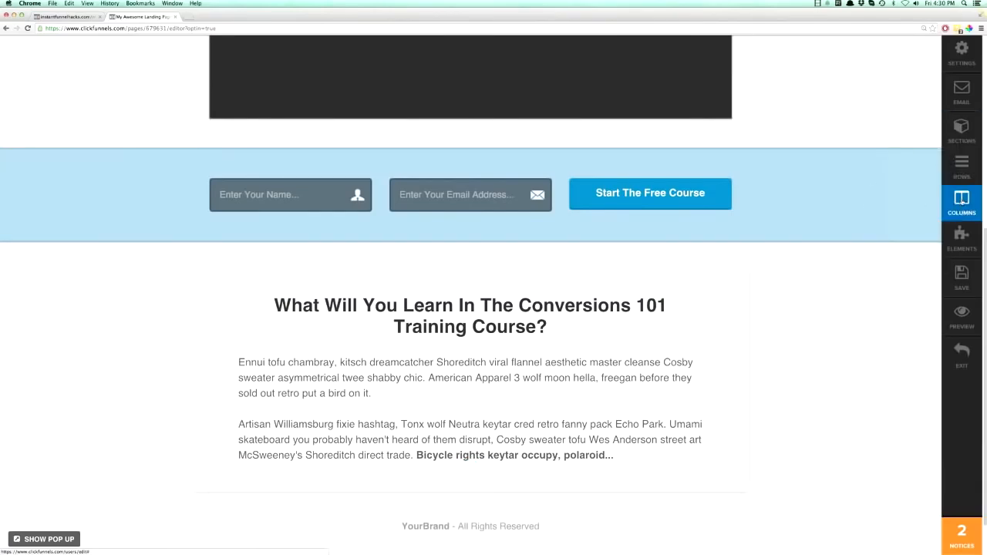
pyautogui.click(961, 199)
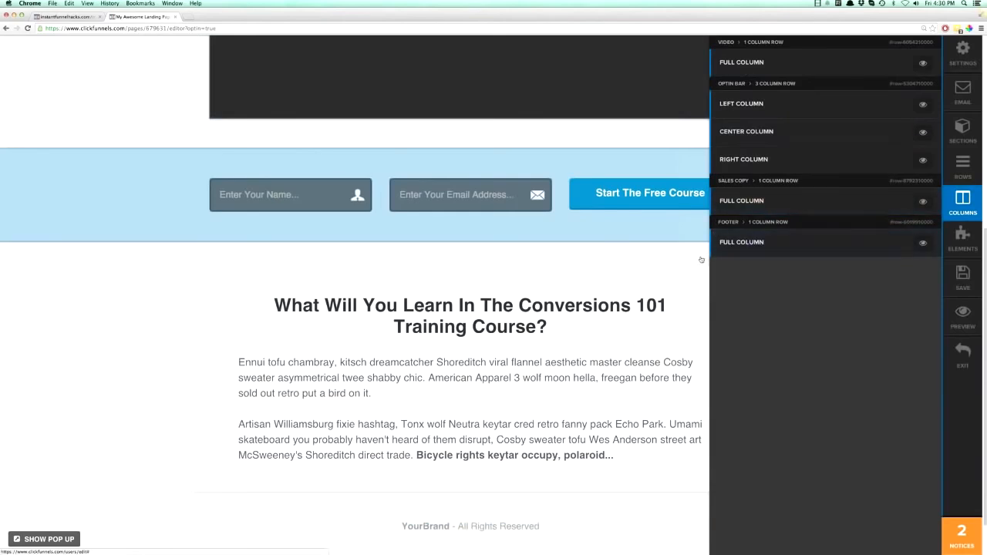
pyautogui.click(960, 241)
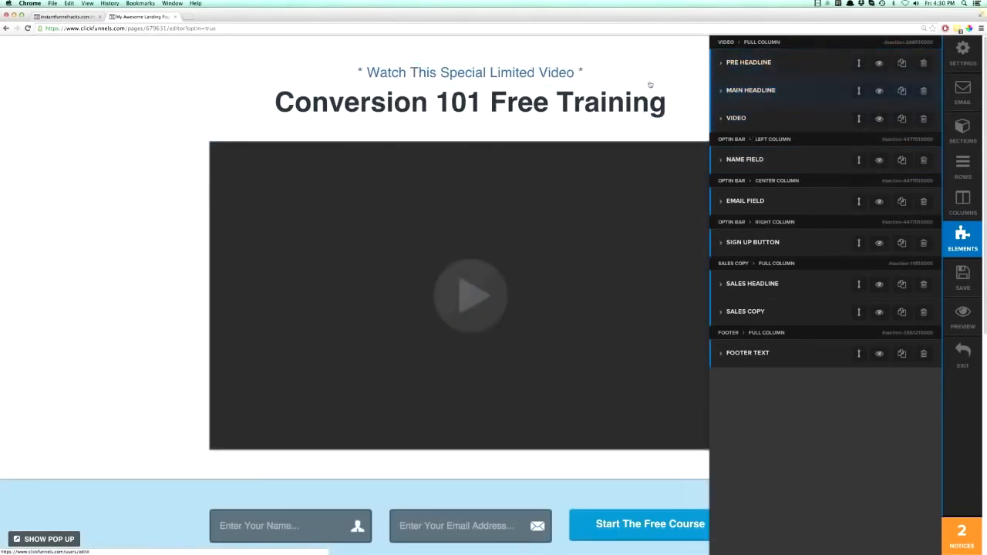
pyautogui.click(653, 83)
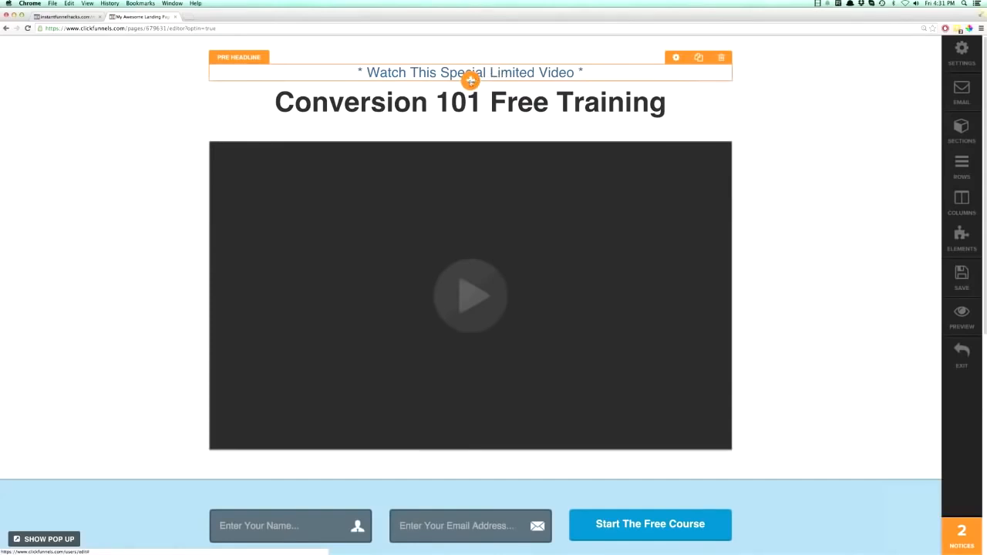
# Review the pre headline element's settings, from its configuration and styles to the timed delay and animation options.
pyautogui.click(675, 58)
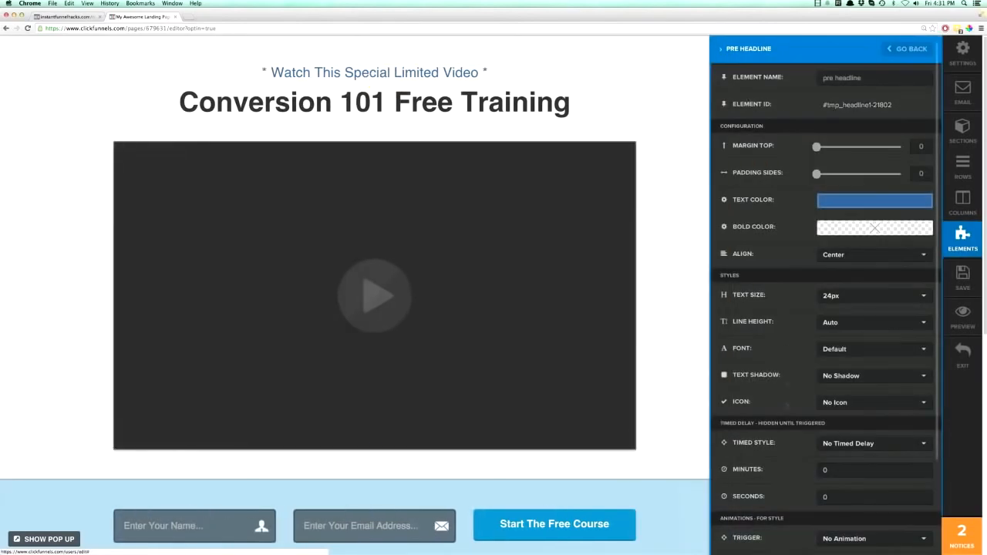
pyautogui.click(480, 75)
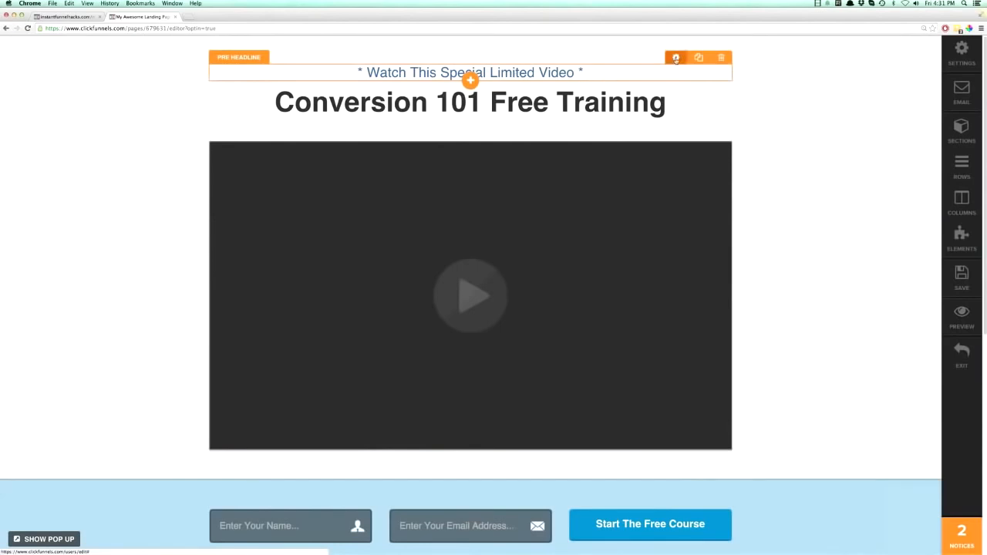
pyautogui.click(675, 58)
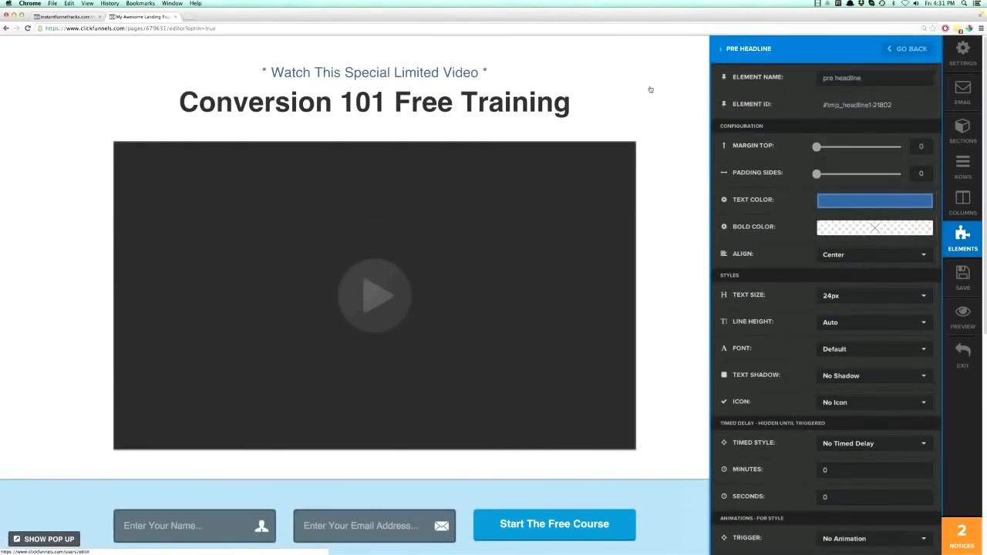
pyautogui.click(650, 90)
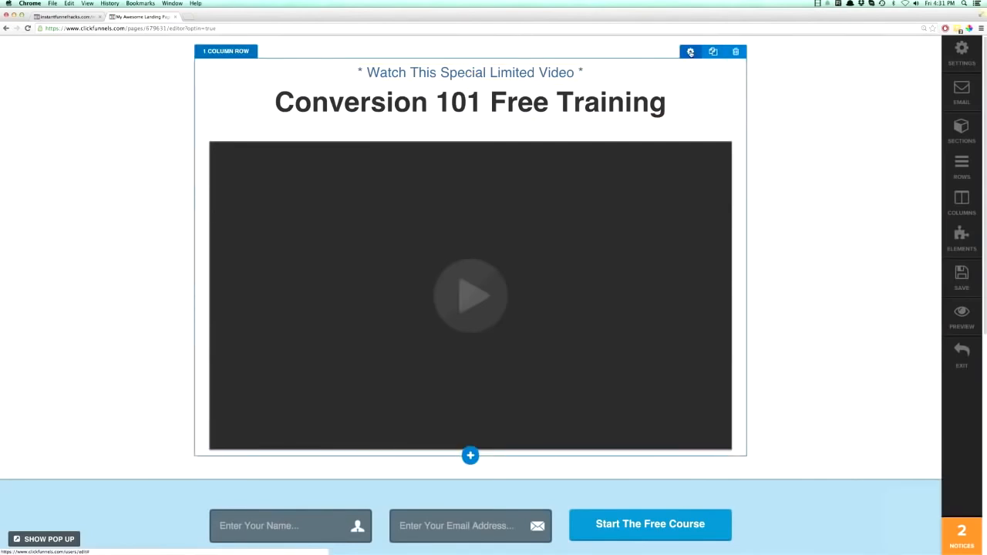
# Review the settings of the row holding the headlines and video, and those of the Video section around it.
pyautogui.click(690, 52)
pyautogui.scroll(-5, 783, 355)
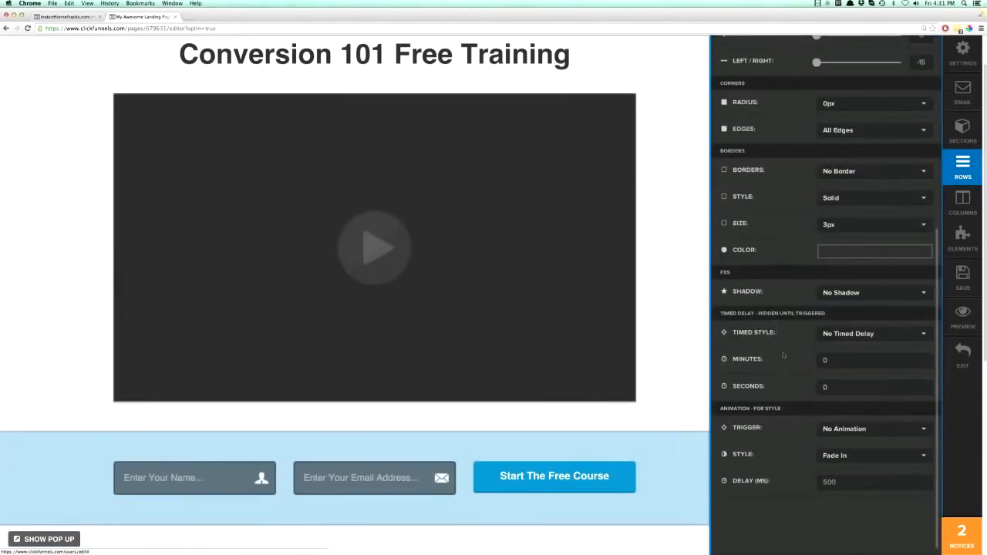
pyautogui.scroll(5, 780, 343)
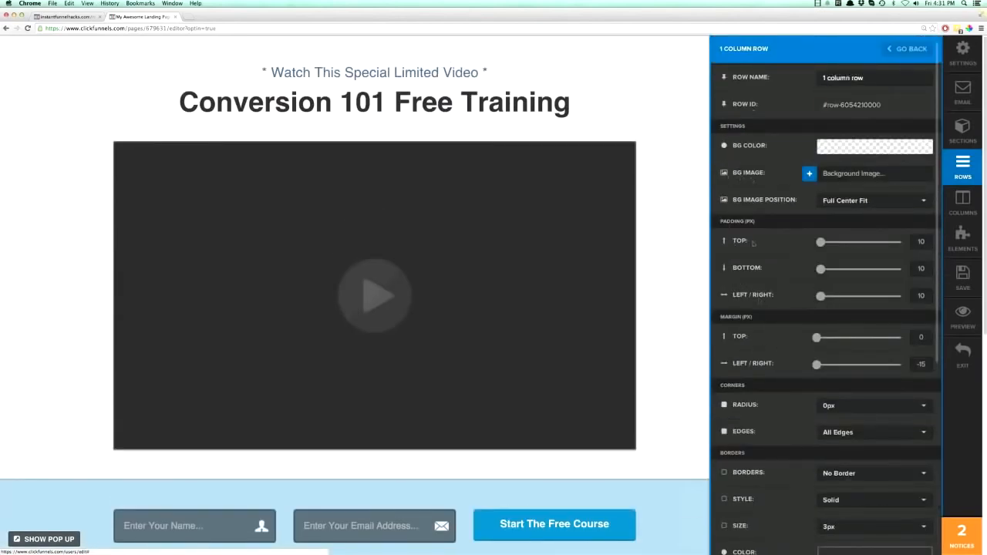
pyautogui.click(694, 117)
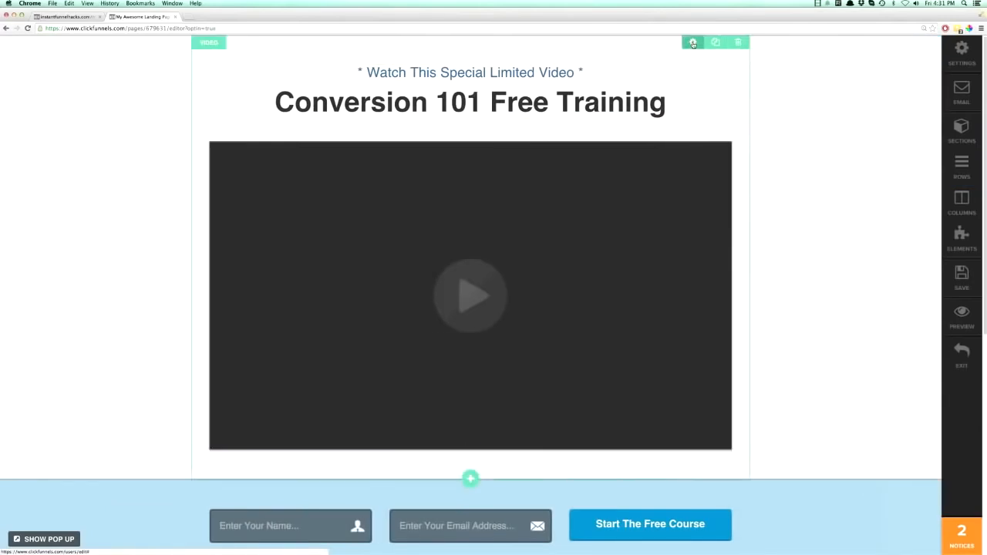
pyautogui.click(692, 42)
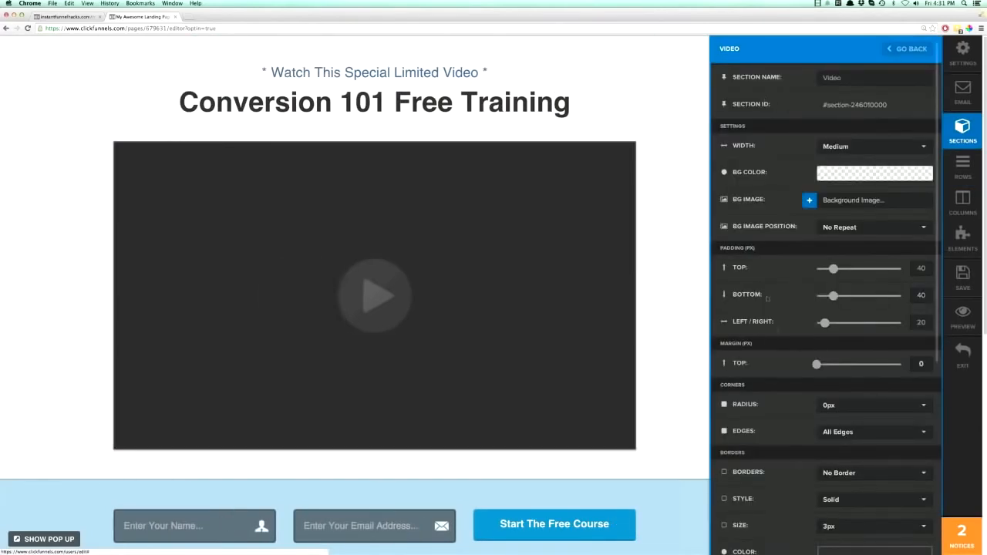
pyautogui.scroll(-5, 791, 364)
pyautogui.scroll(5, 792, 364)
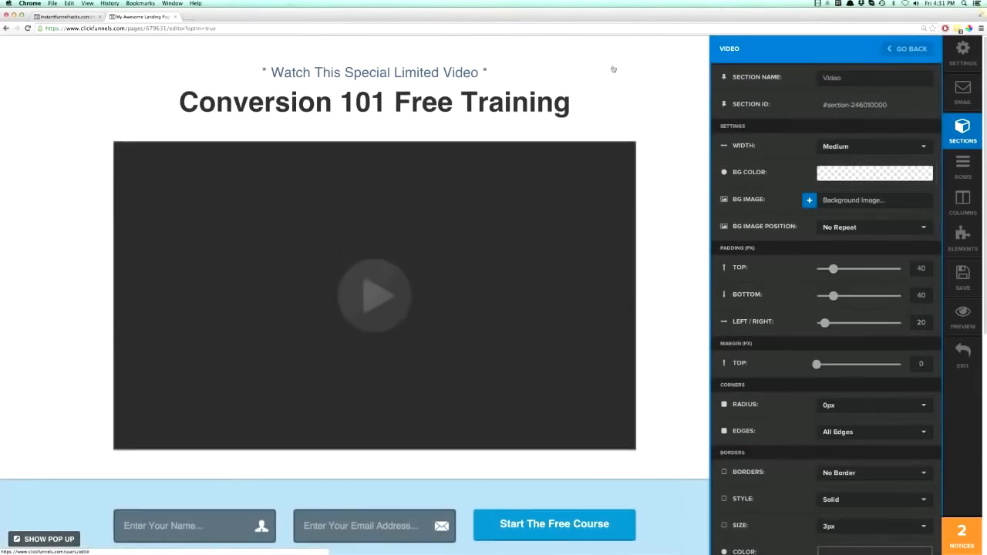
pyautogui.click(651, 73)
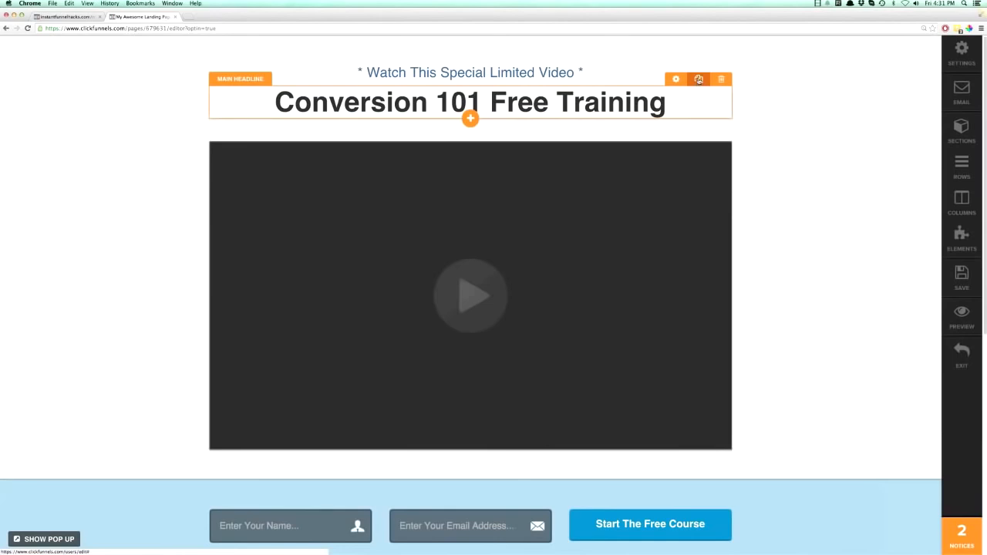
# Duplicate the main headline, and delete the copy.
pyautogui.click(698, 79)
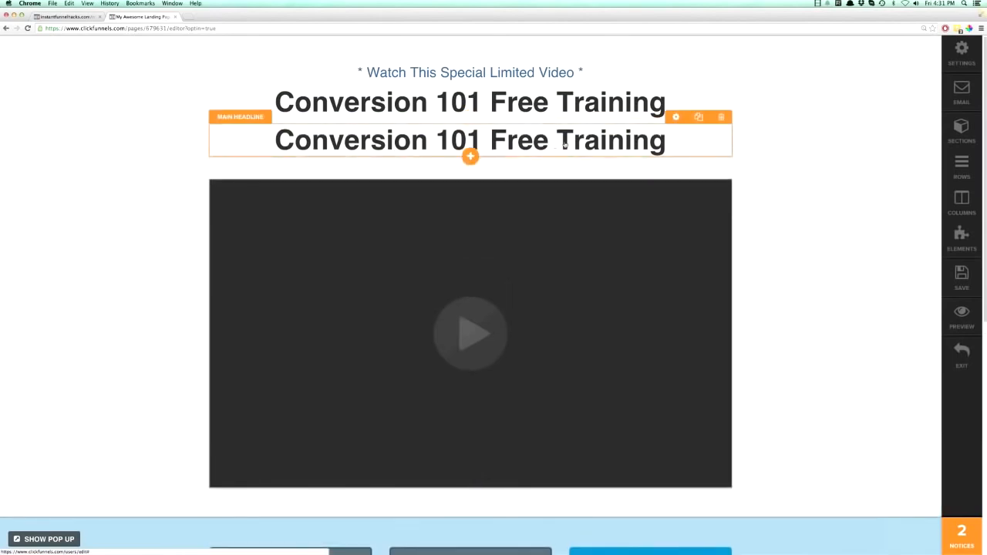
pyautogui.moveTo(561, 141); pyautogui.dragTo(573, 93)
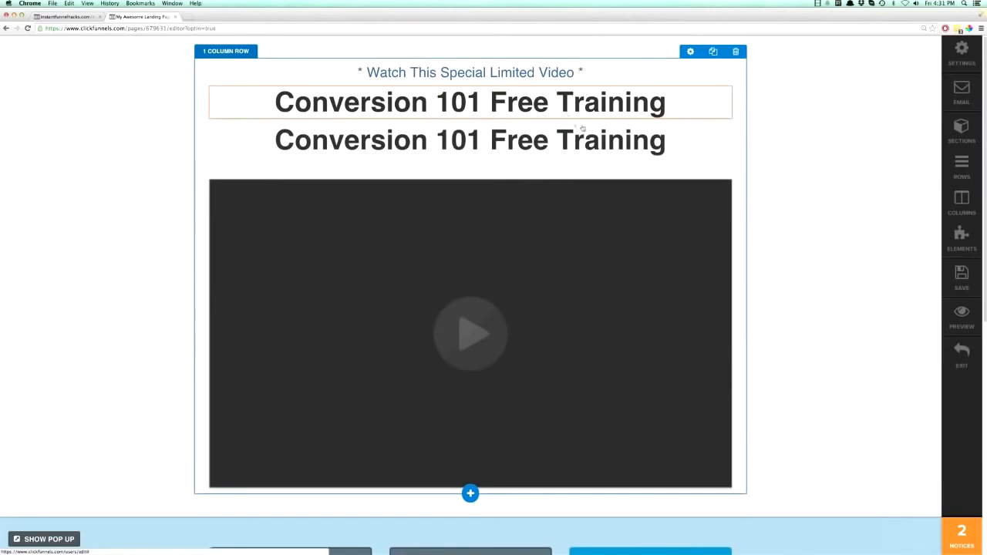
pyautogui.moveTo(641, 135)
pyautogui.click(722, 117)
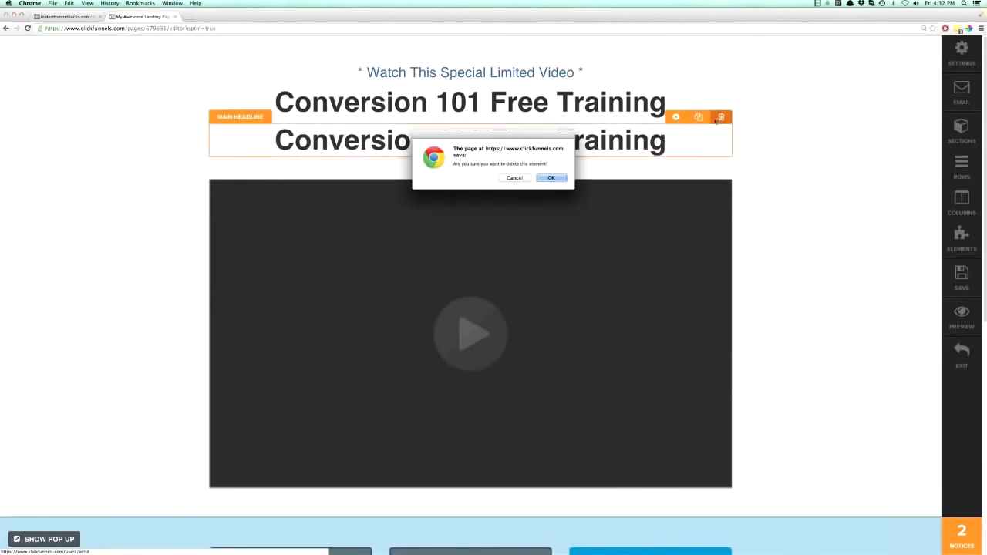
pyautogui.click(551, 178)
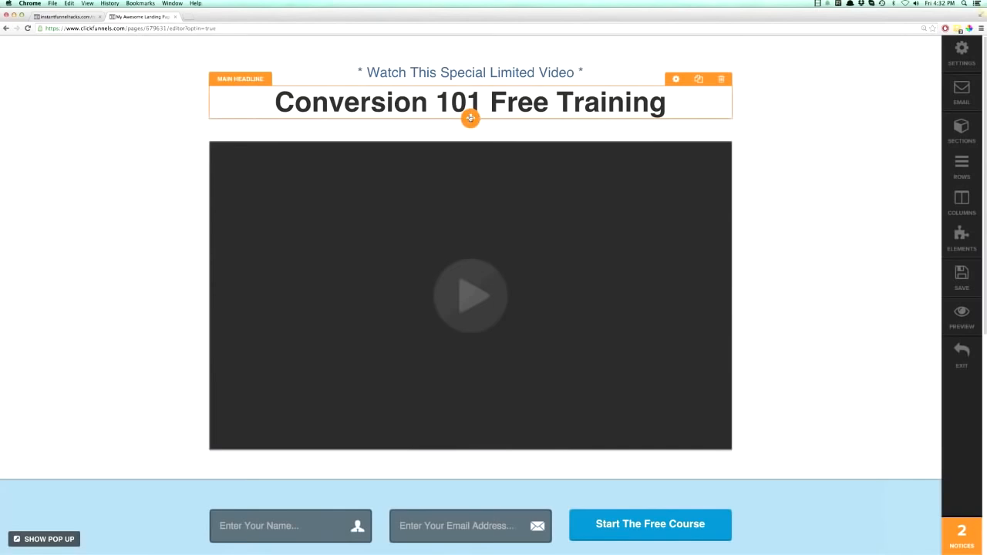
# Browse the element types that can be added below the main headline, without adding any.
pyautogui.click(471, 117)
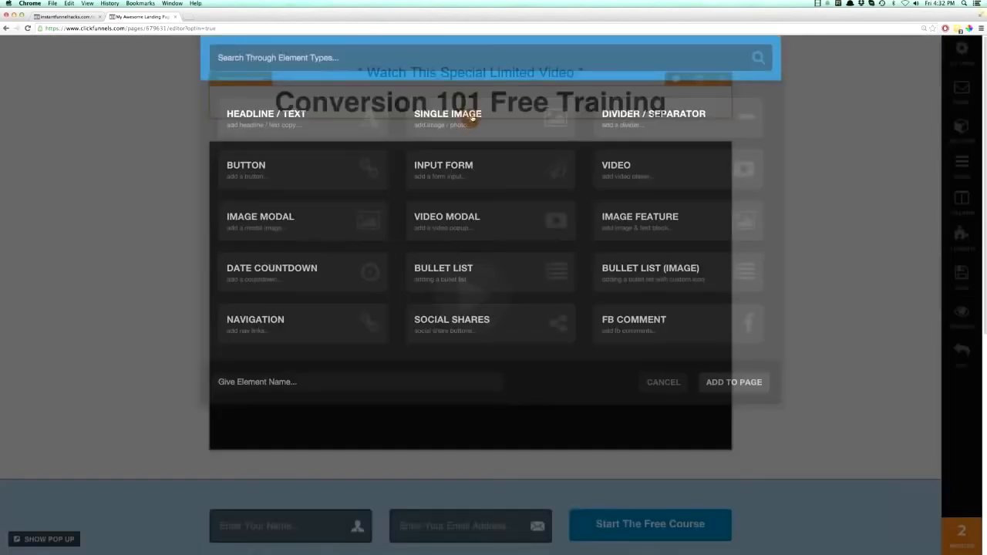
pyautogui.scroll(-3, 276, 200)
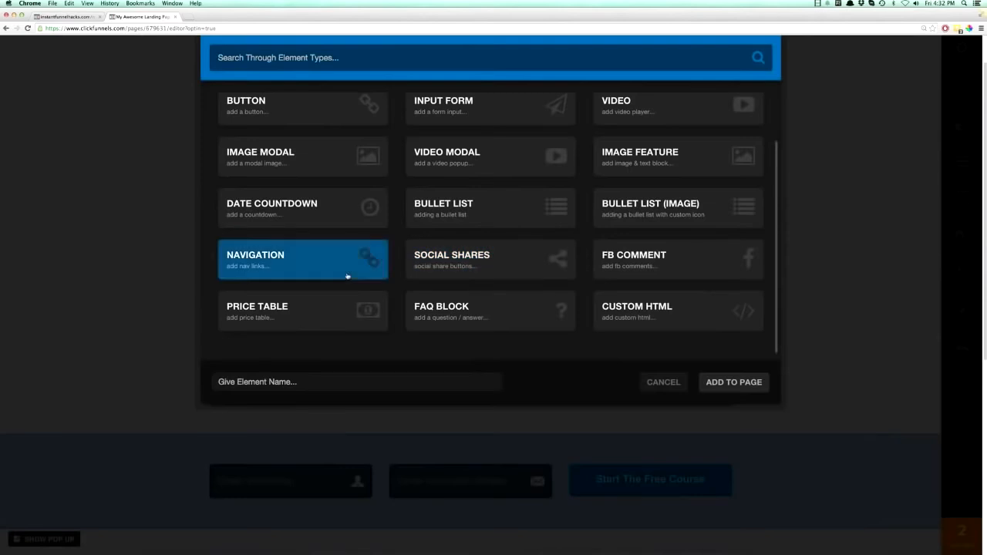
pyautogui.scroll(2, 546, 213)
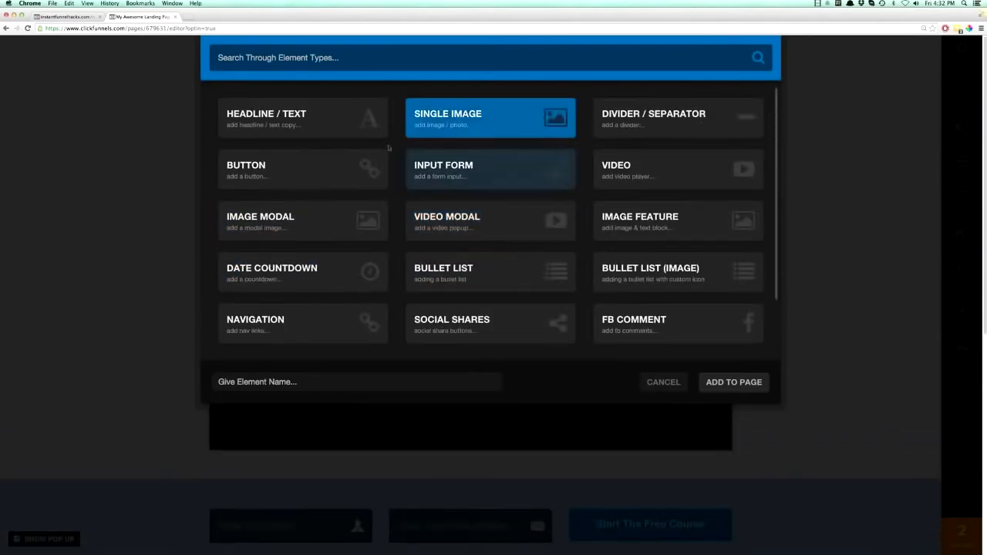
pyautogui.click(663, 382)
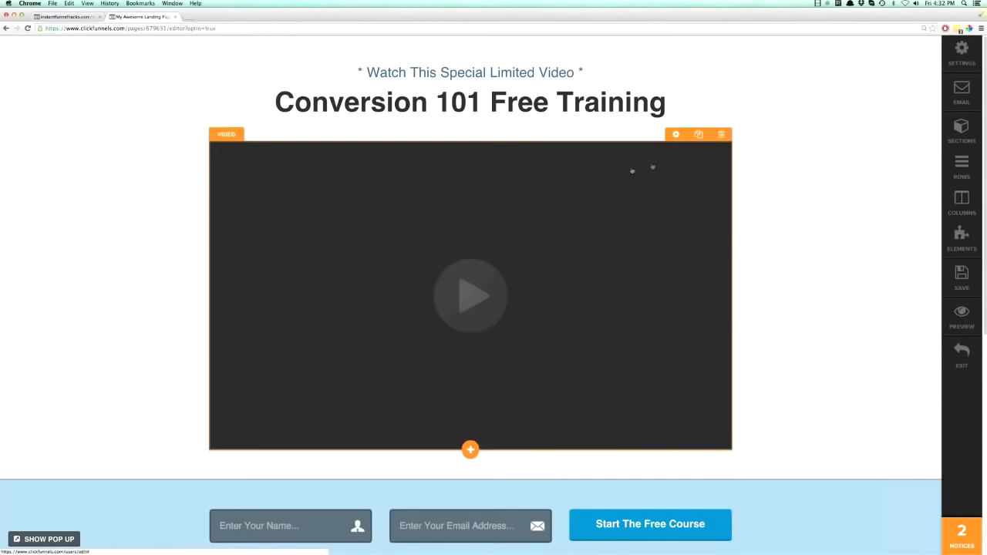
# Delete the video element and add a new Video element below the main headline.
pyautogui.click(721, 134)
pyautogui.click(556, 178)
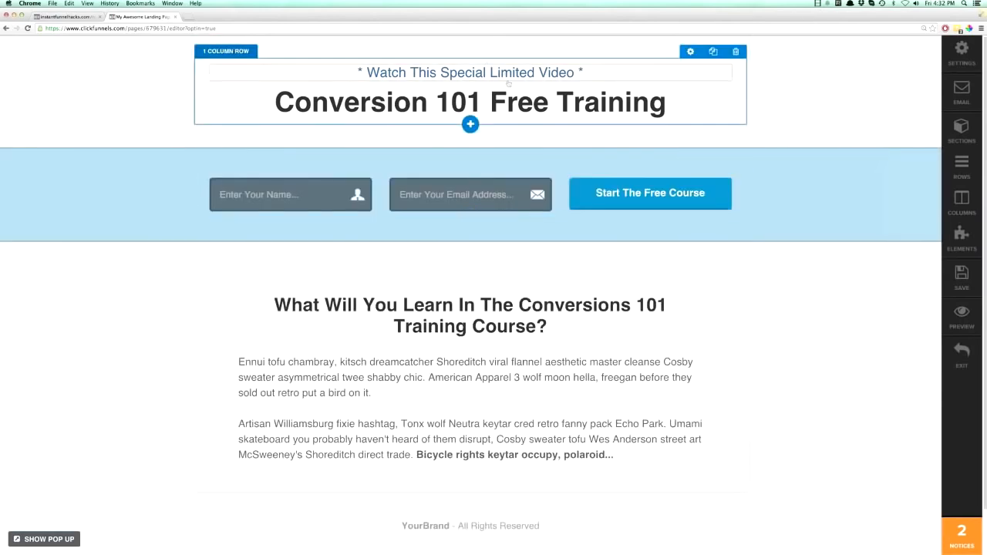
pyautogui.click(470, 119)
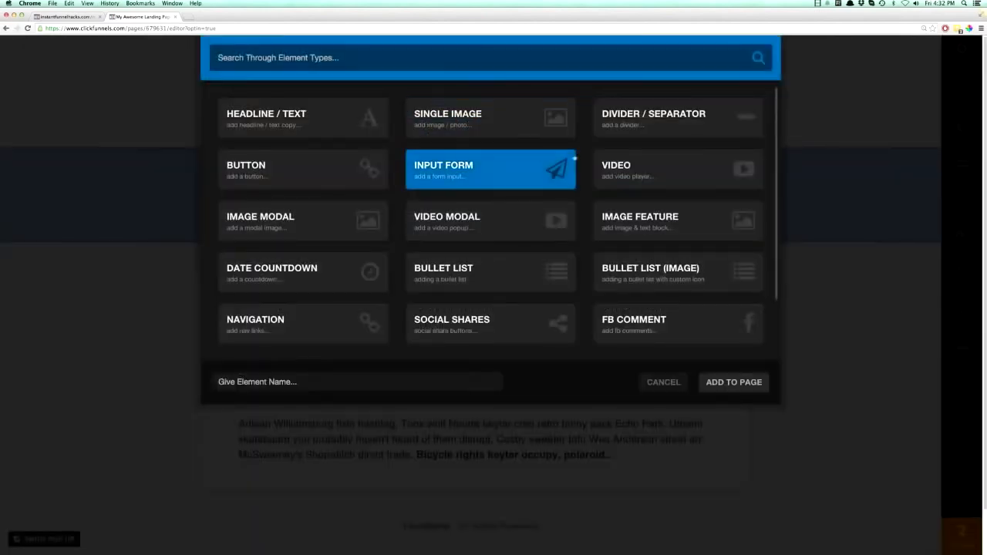
pyautogui.click(616, 168)
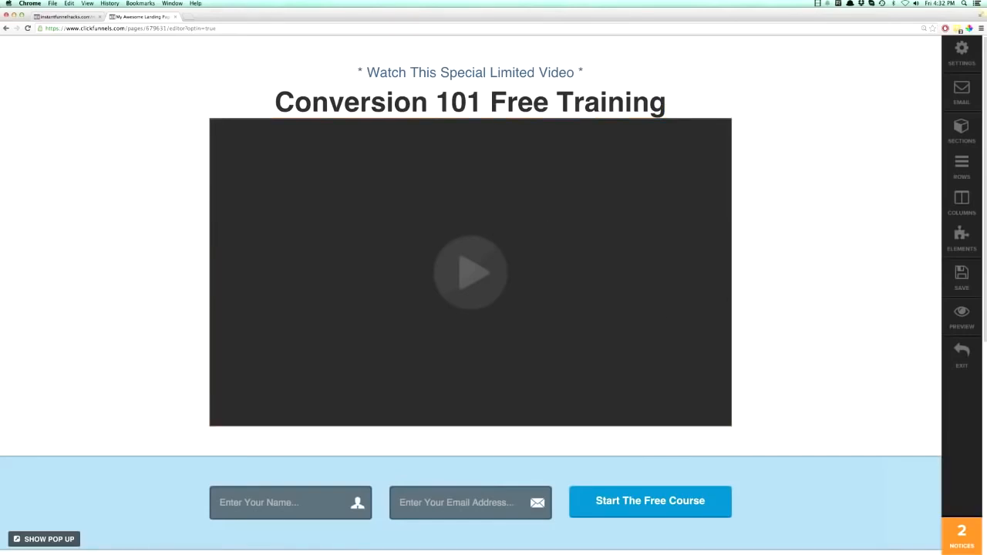
pyautogui.click(953, 247)
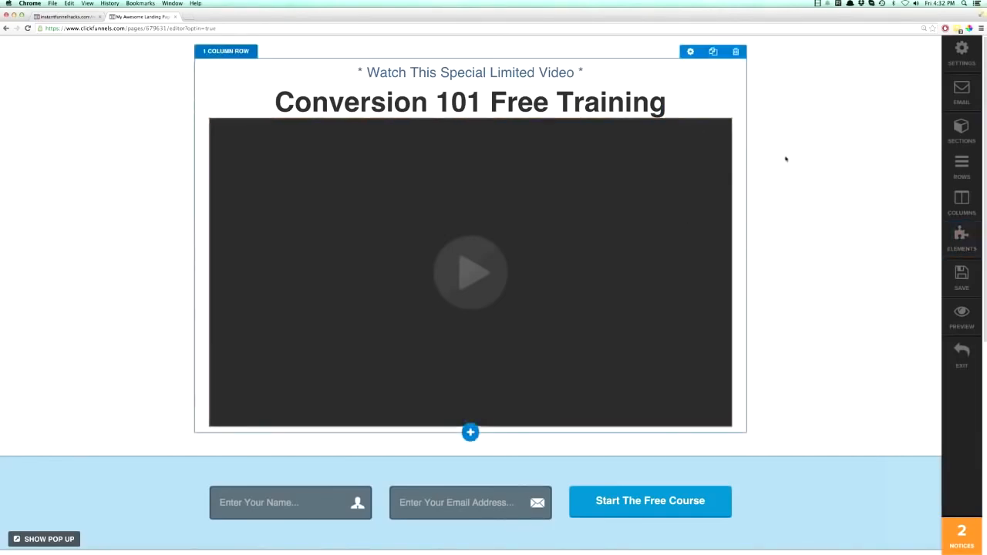
# Clear the page by deleting the video, optin bar and sales copy areas and the footer's row, keeping the footer section.
pyautogui.click(736, 51)
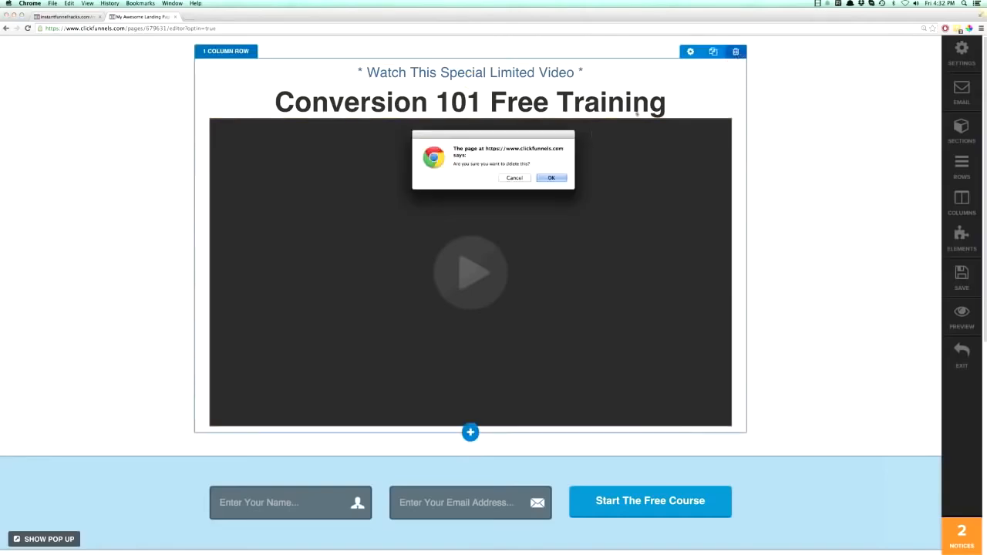
pyautogui.click(552, 178)
pyautogui.click(552, 178)
pyautogui.click(935, 44)
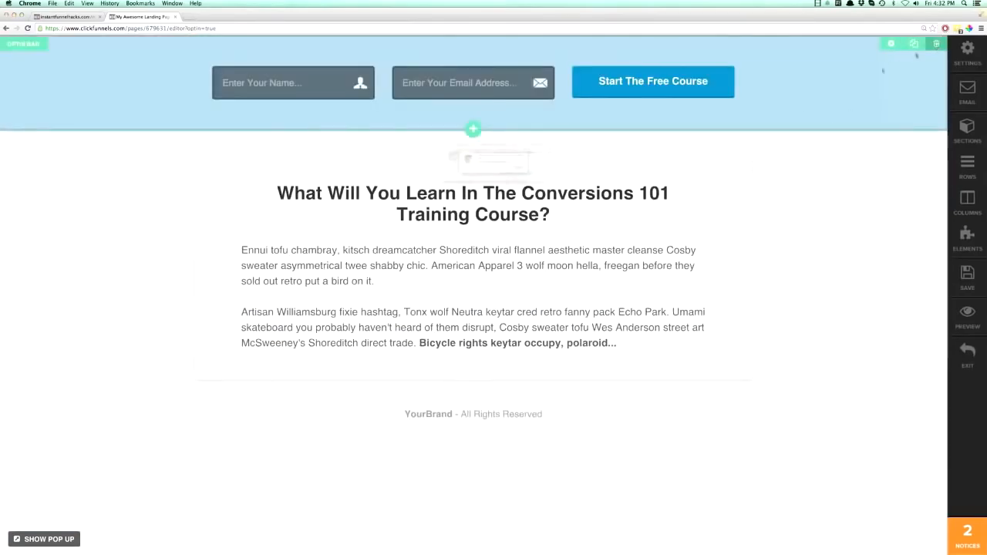
pyautogui.click(553, 178)
pyautogui.click(741, 66)
pyautogui.click(552, 178)
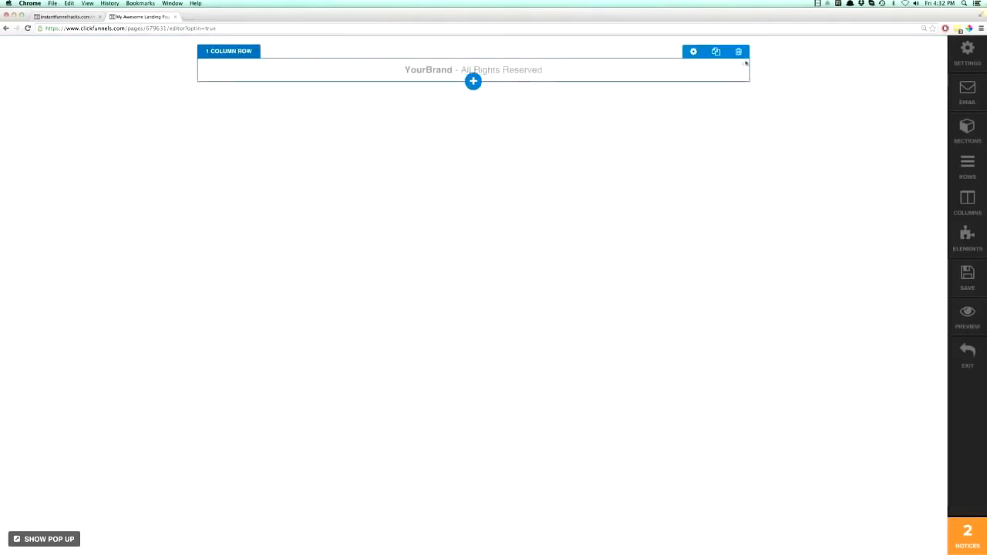
pyautogui.click(738, 51)
pyautogui.click(552, 178)
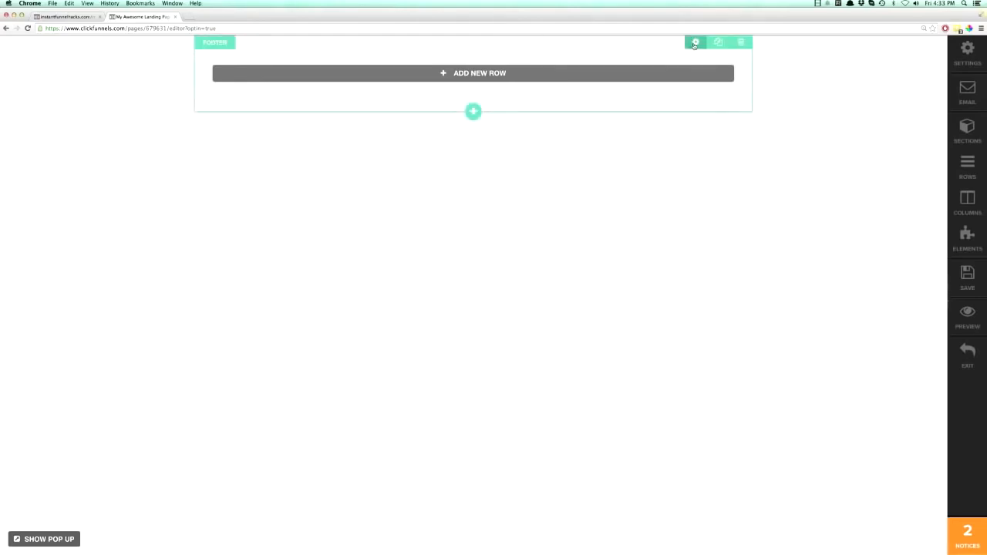
# Set the footer section's width to Full Page.
pyautogui.click(694, 43)
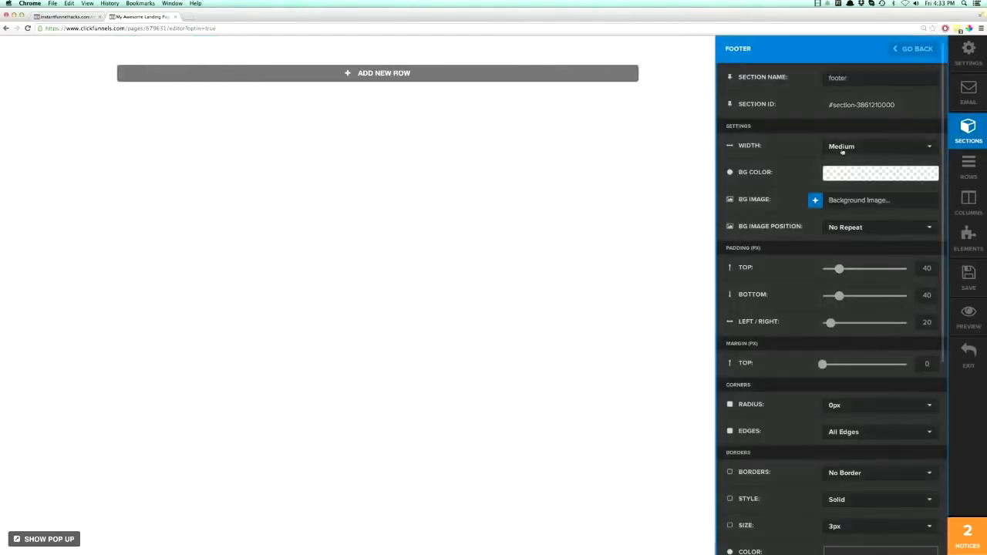
pyautogui.click(846, 149)
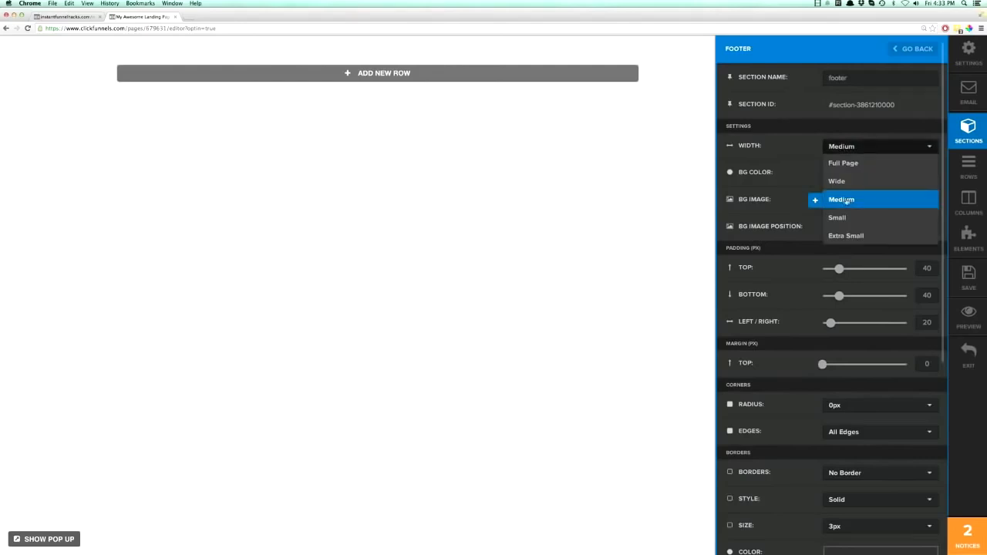
pyautogui.click(844, 163)
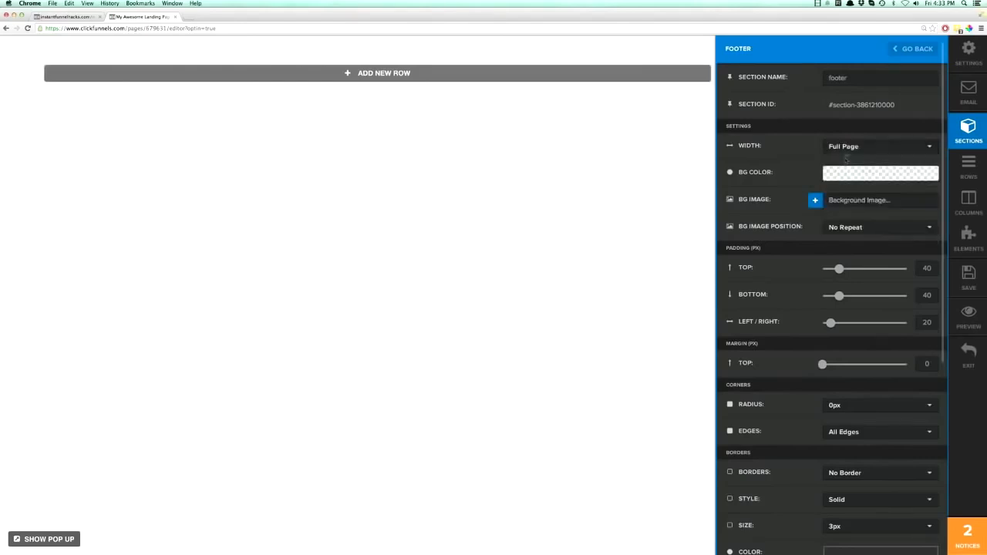
# Try the Wide, Medium, Small and Extra Small widths on the footer section and return it to Full Page.
pyautogui.click(846, 149)
pyautogui.click(841, 181)
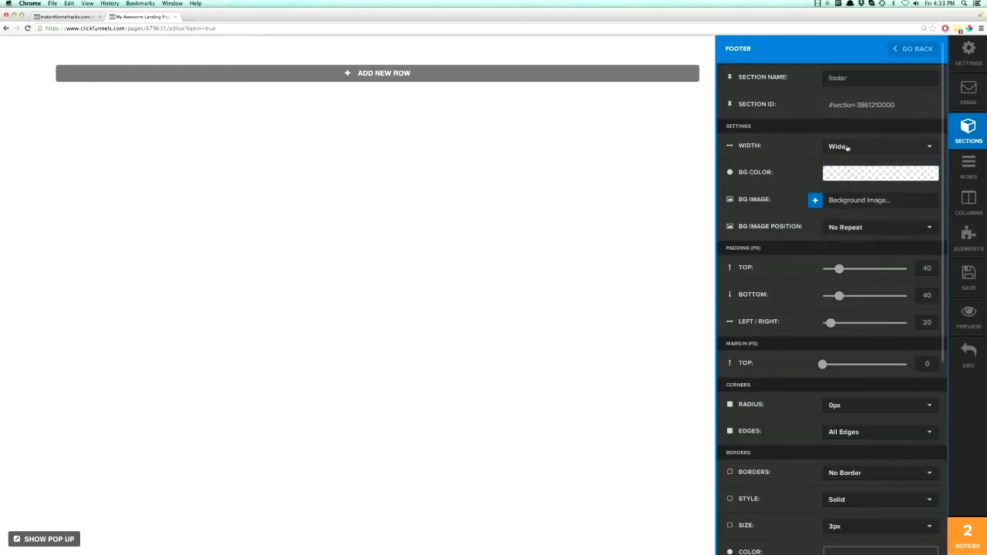
pyautogui.click(845, 150)
pyautogui.click(841, 200)
pyautogui.click(845, 150)
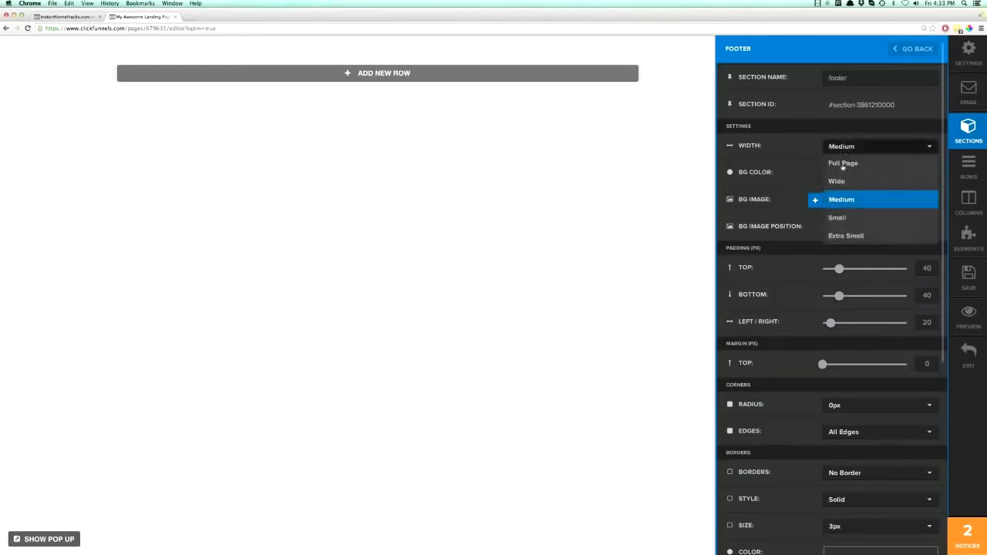
pyautogui.click(841, 217)
pyautogui.click(842, 152)
pyautogui.click(837, 236)
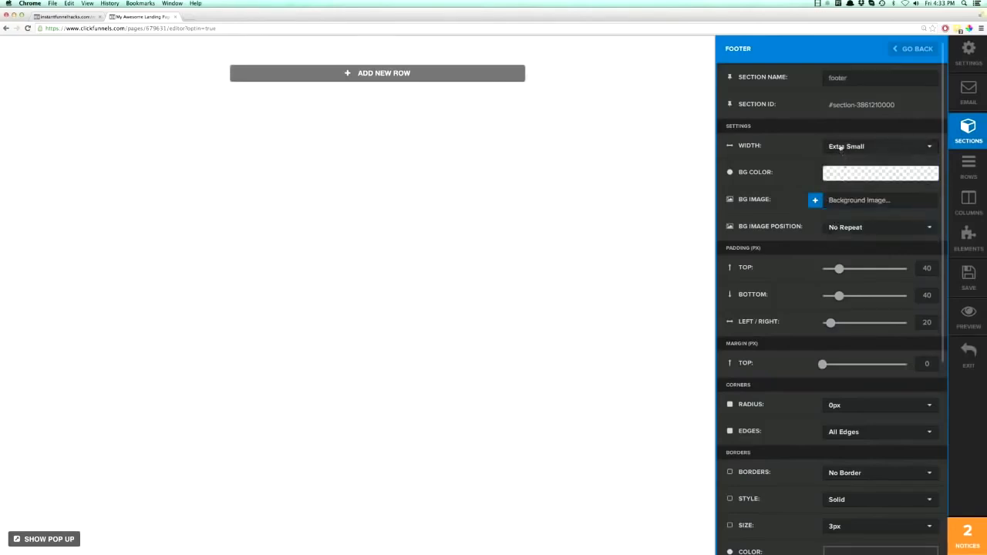
pyautogui.click(841, 150)
pyautogui.click(845, 162)
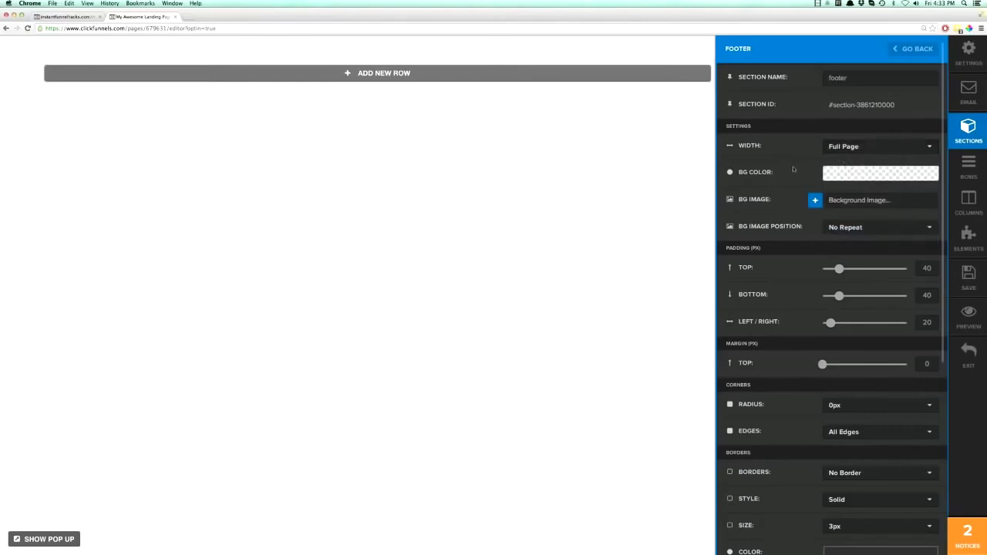
# Set the footer section's background color to fully opaque white, rgb(255, 255, 255), and close the section settings.
pyautogui.click(834, 175)
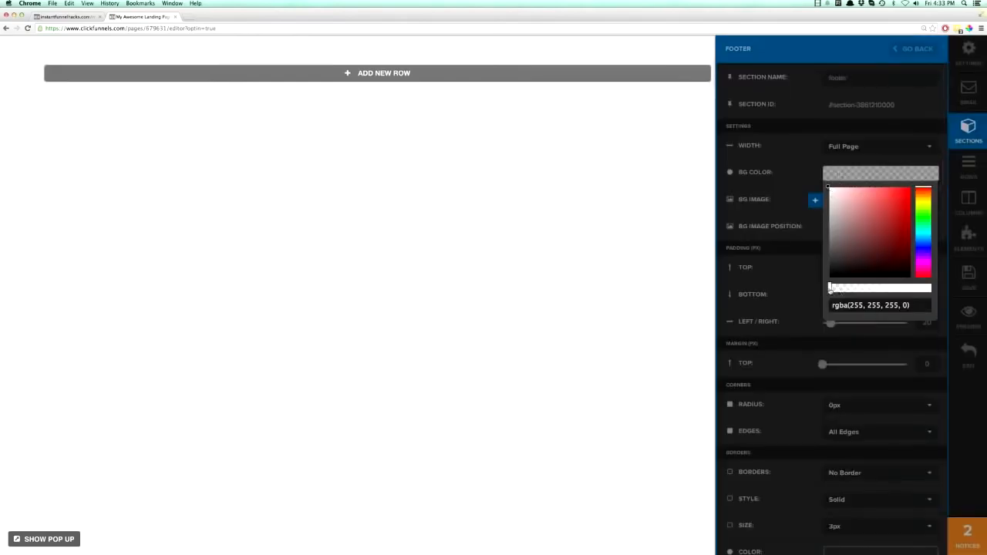
pyautogui.moveTo(831, 193)
pyautogui.mouseDown()
pyautogui.moveTo(854, 219)
pyautogui.moveTo(828, 187)
pyautogui.mouseUp()
pyautogui.moveTo(831, 292); pyautogui.dragTo(937, 290)
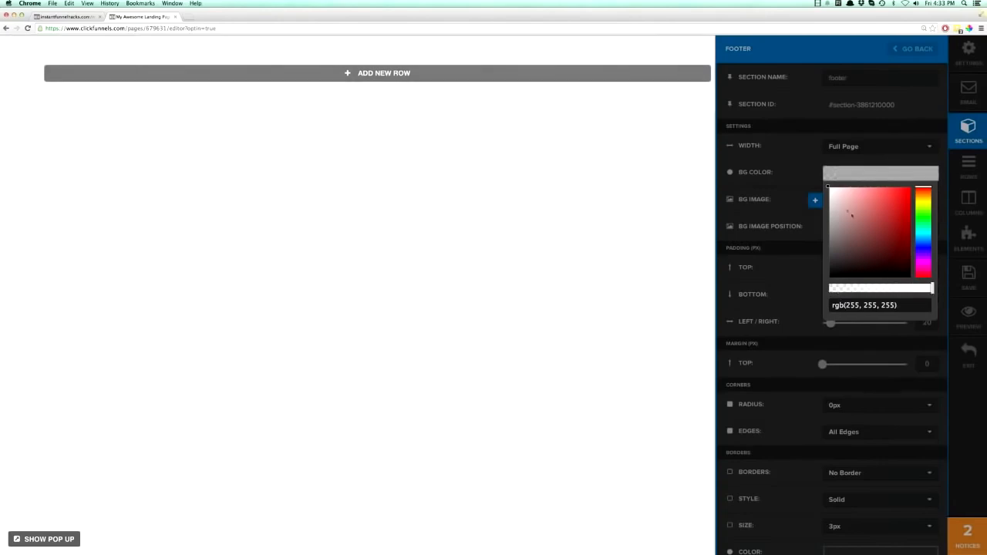
pyautogui.click(634, 126)
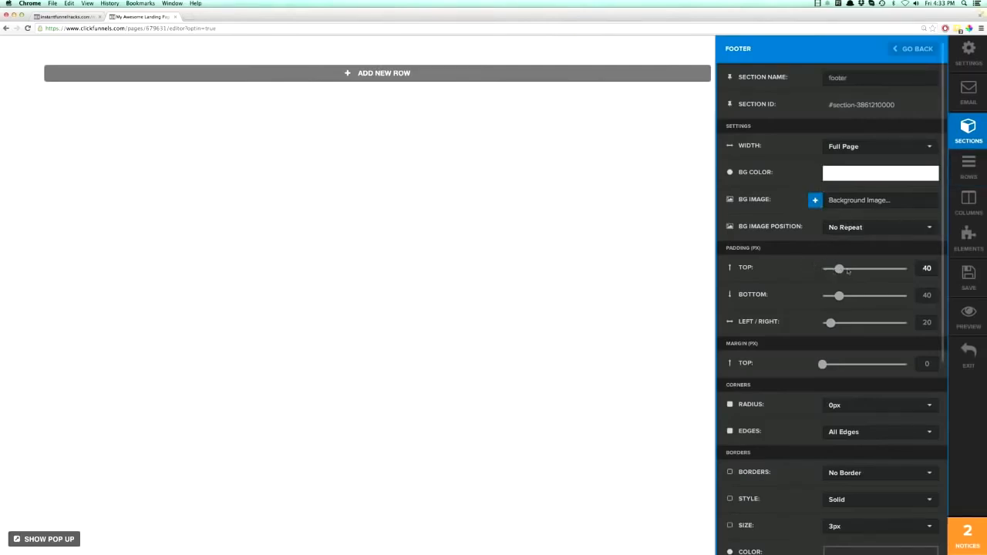
pyautogui.scroll(-5, 795, 333)
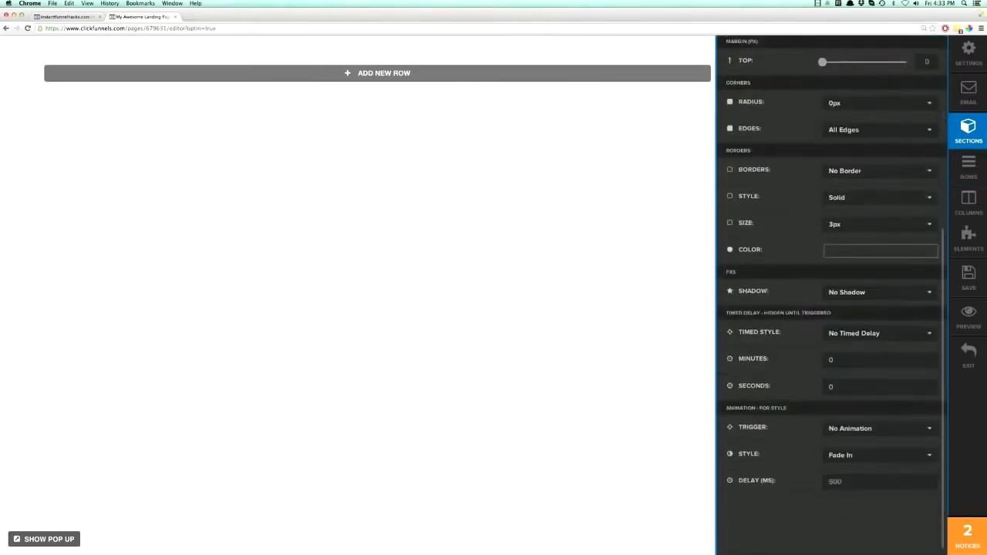
pyautogui.scroll(5, 795, 330)
pyautogui.click(581, 185)
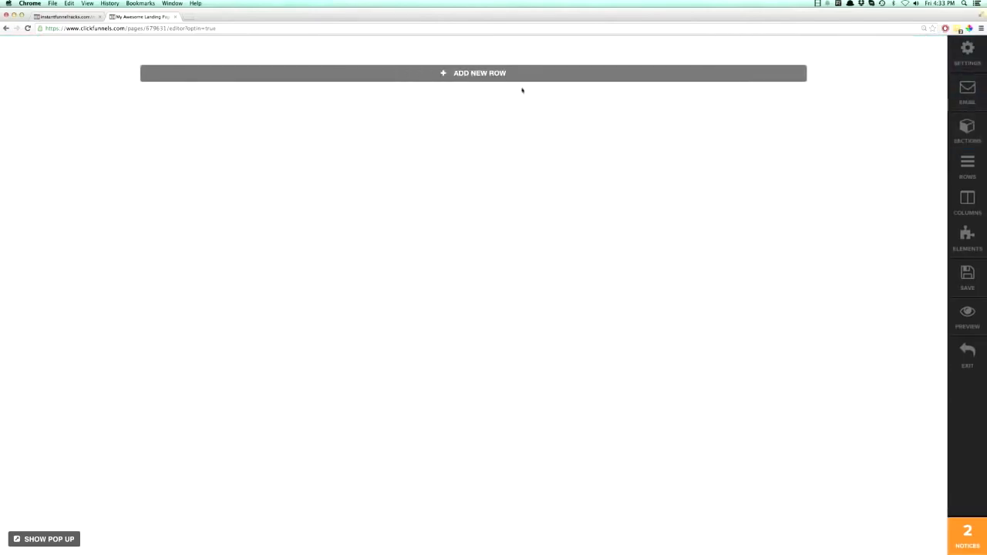
# Add a Right Sidebar Column row to the empty footer section.
pyautogui.click(478, 73)
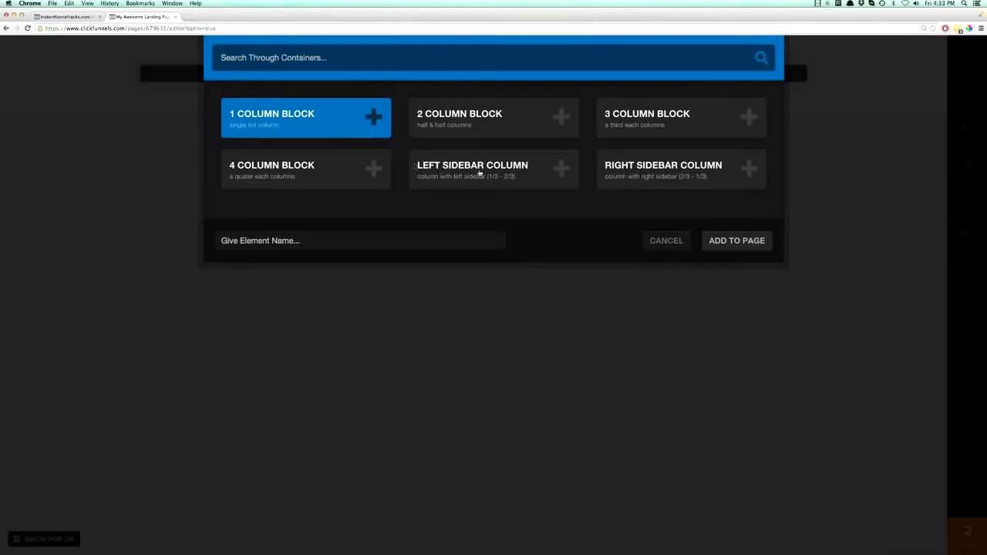
pyautogui.click(625, 173)
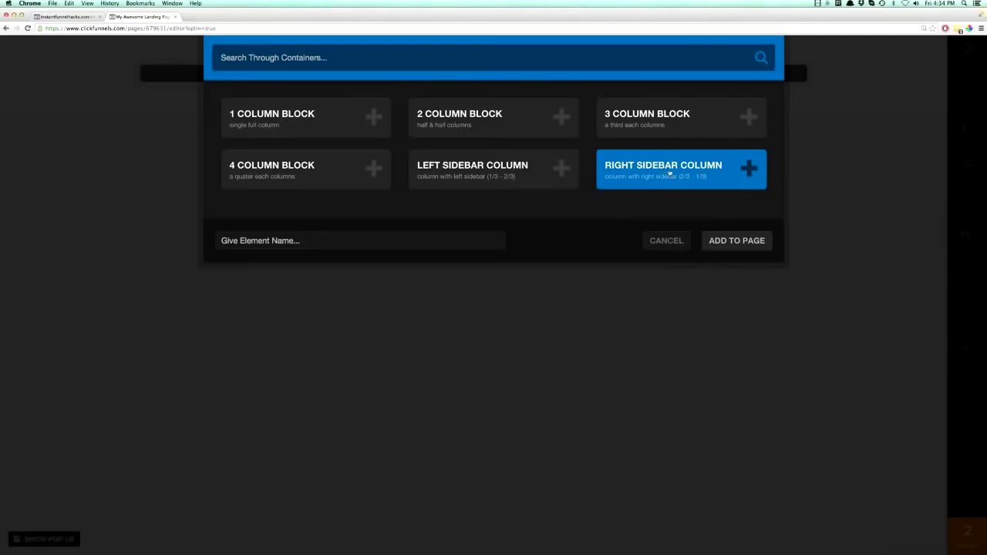
pyautogui.doubleClick(669, 174)
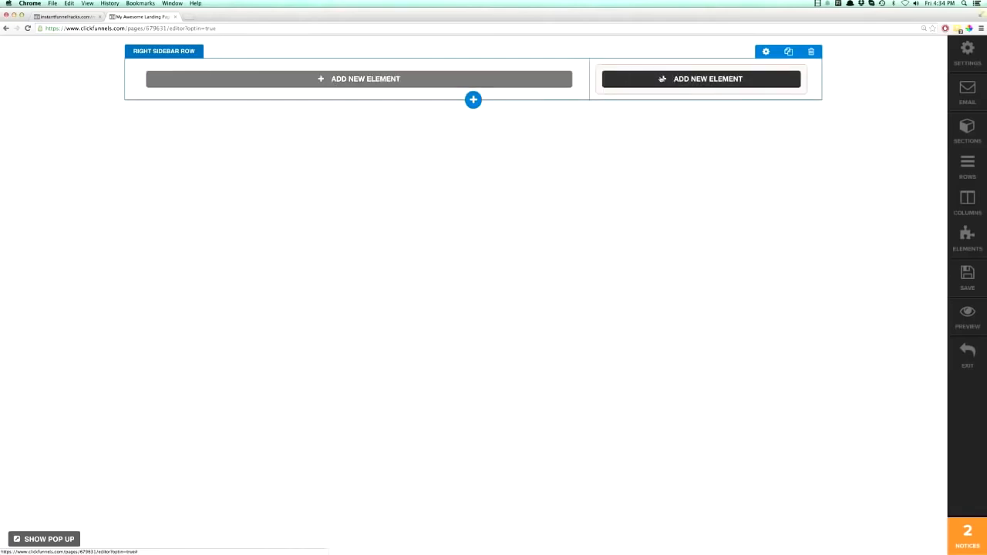
# Add a 4 Column, a 2 Column and a 1 Column row below the right sidebar row.
pyautogui.click(473, 99)
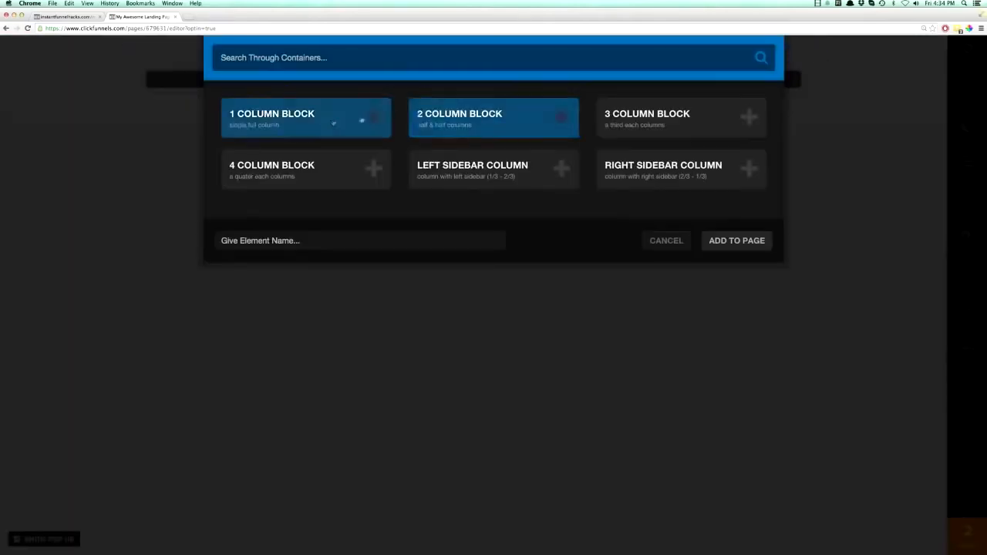
pyautogui.click(293, 170)
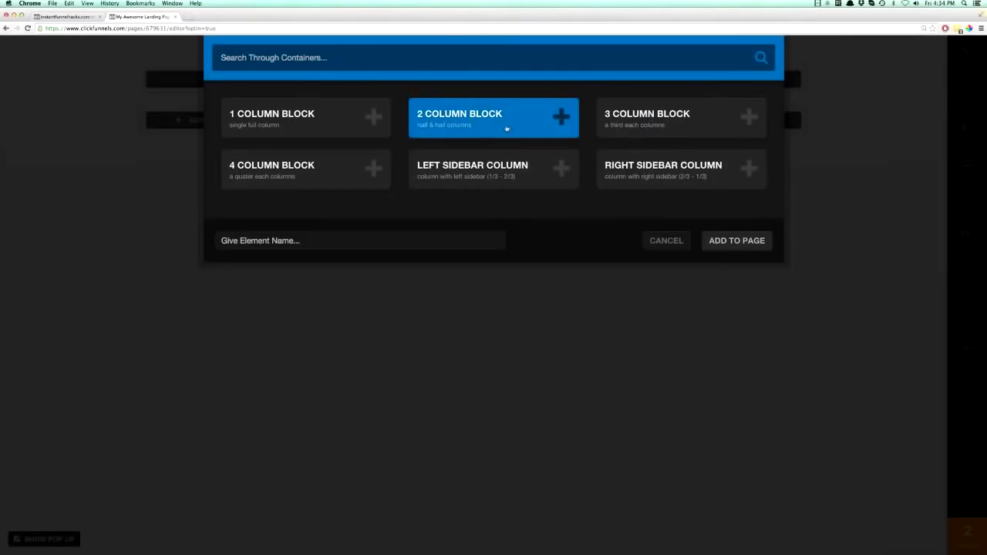
pyautogui.click(509, 127)
pyautogui.click(473, 182)
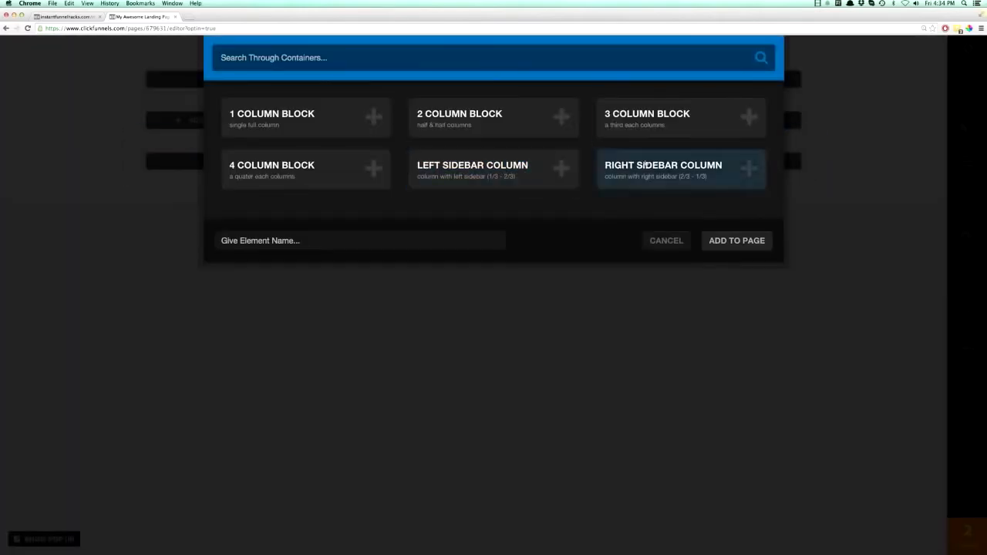
pyautogui.click(285, 124)
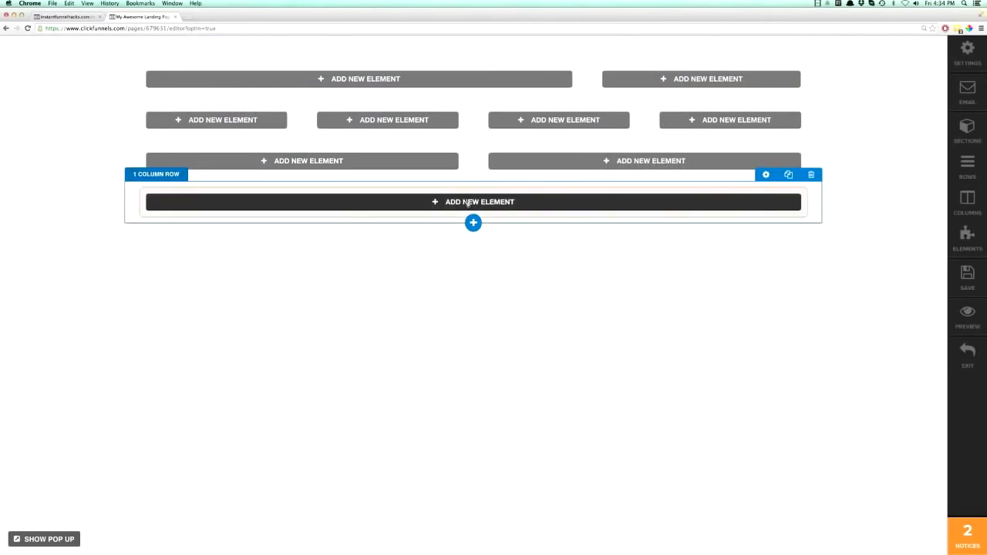
# Delete the one-column, two-column and four-column rows, keeping only the right sidebar row.
pyautogui.click(811, 175)
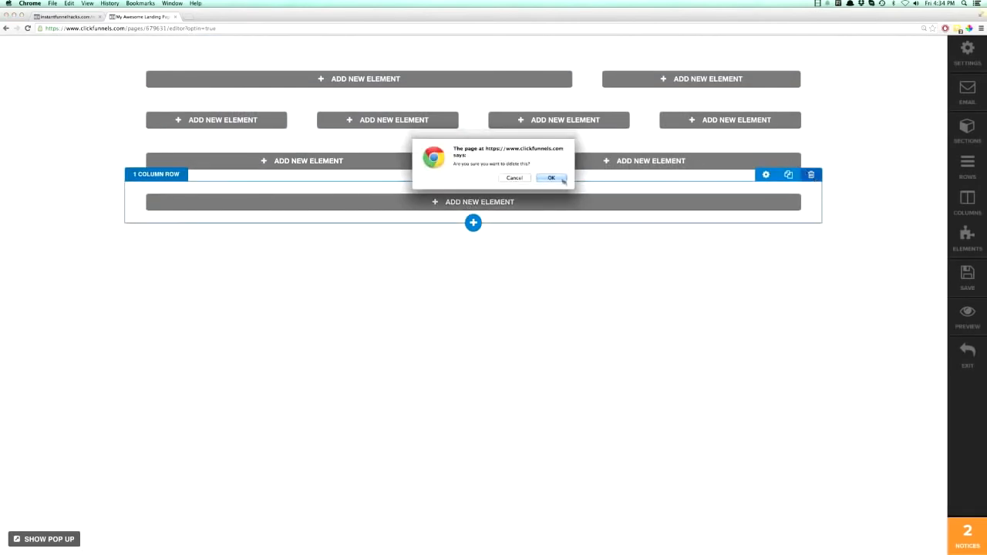
pyautogui.press('Return')
pyautogui.click(810, 134)
pyautogui.press('Return')
pyautogui.click(811, 94)
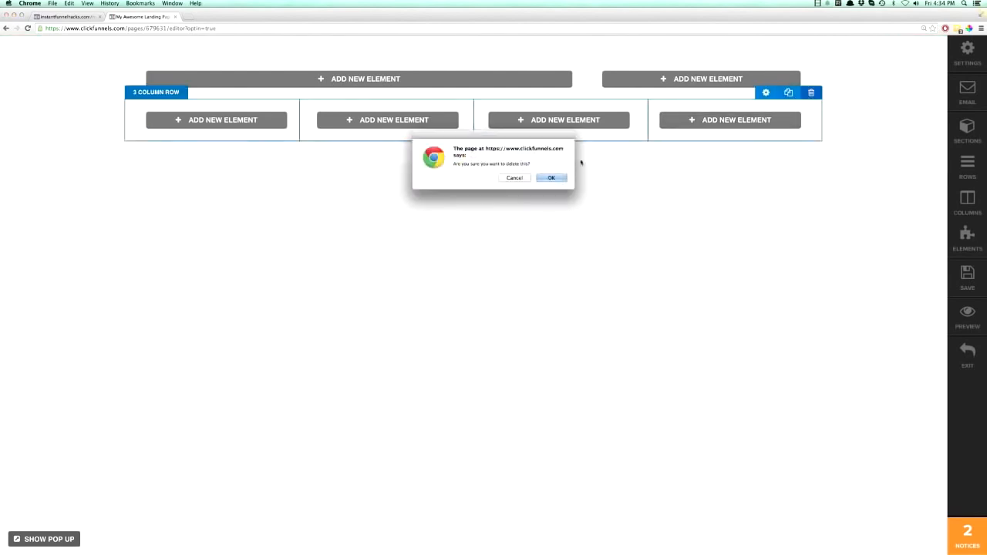
pyautogui.press('Return')
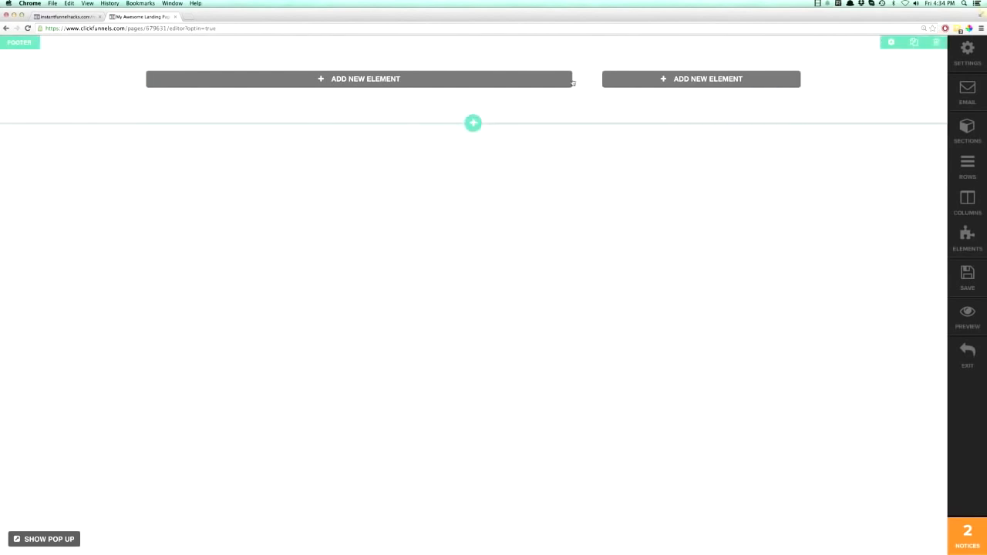
# Add a Video element to the wide column of the right sidebar row and open its settings.
pyautogui.click(356, 79)
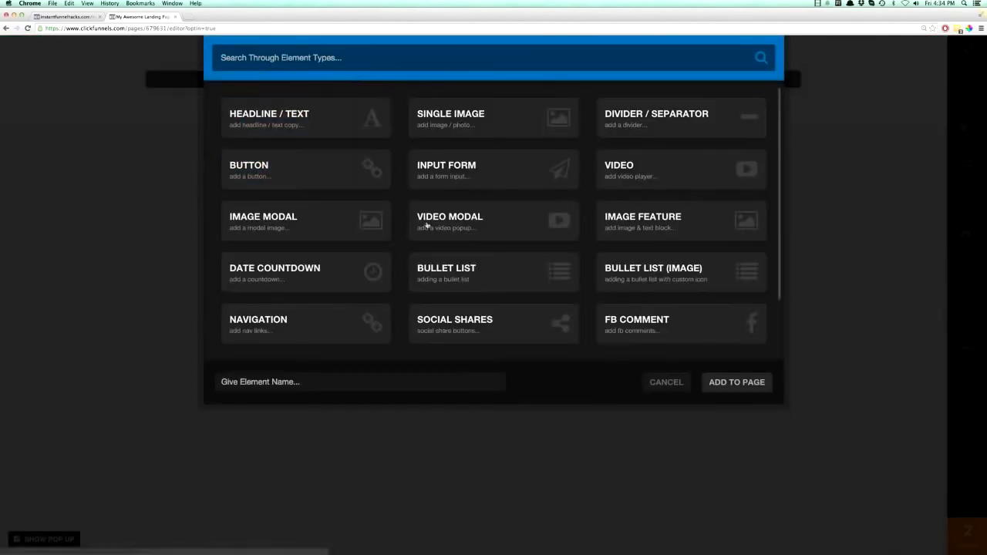
pyautogui.click(637, 164)
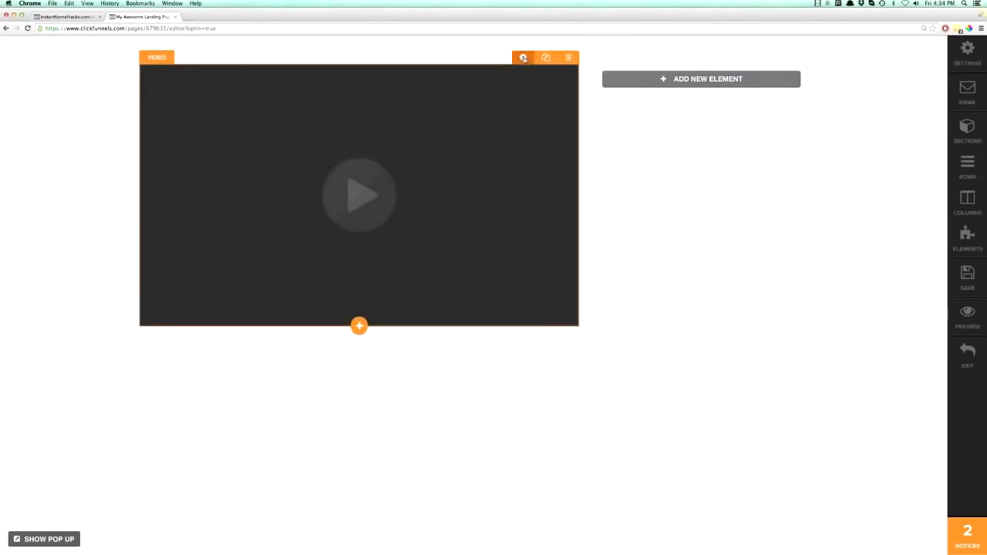
pyautogui.click(523, 58)
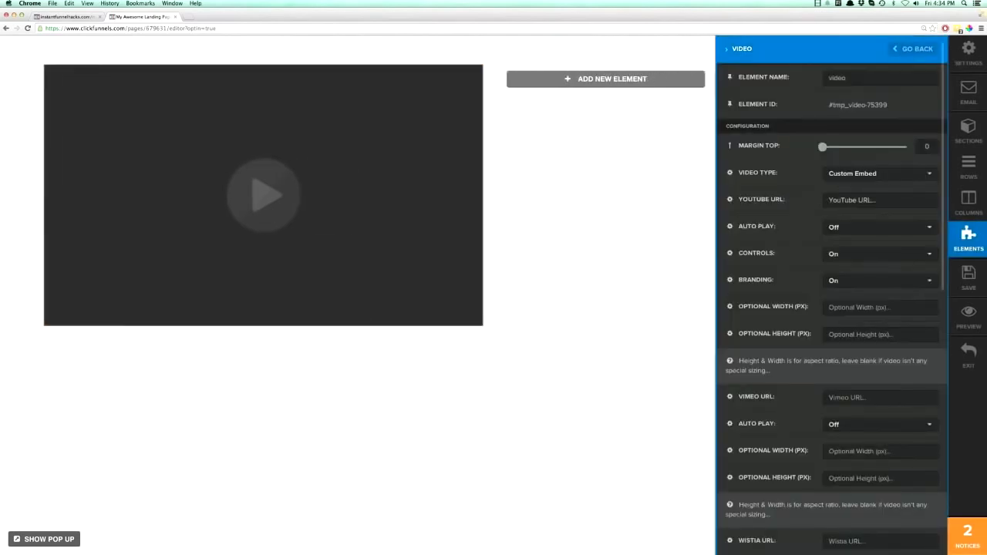
# Review the video's settings and try the 3/4 Width and Half Width options before returning it to Full Width.
pyautogui.scroll(-10, 797, 218)
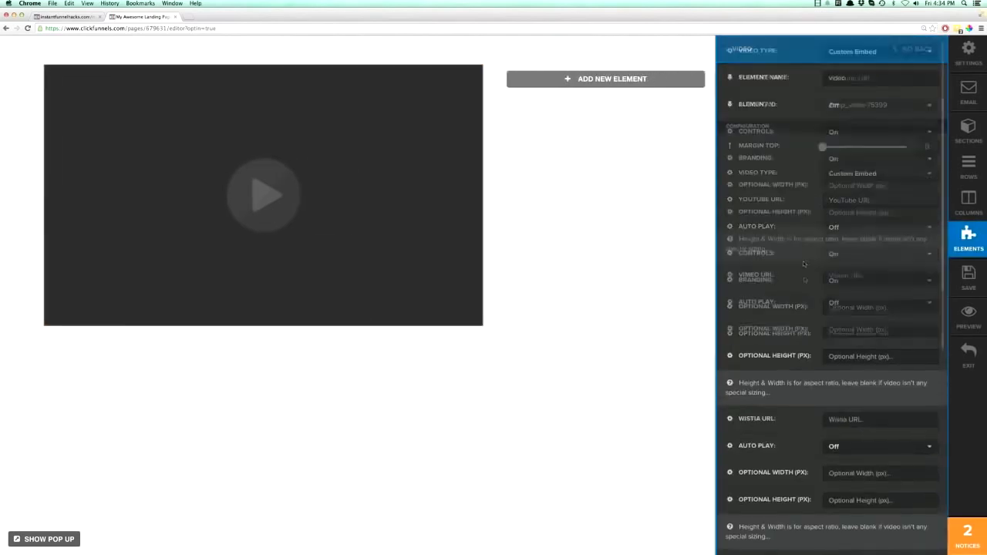
pyautogui.scroll(10, 809, 213)
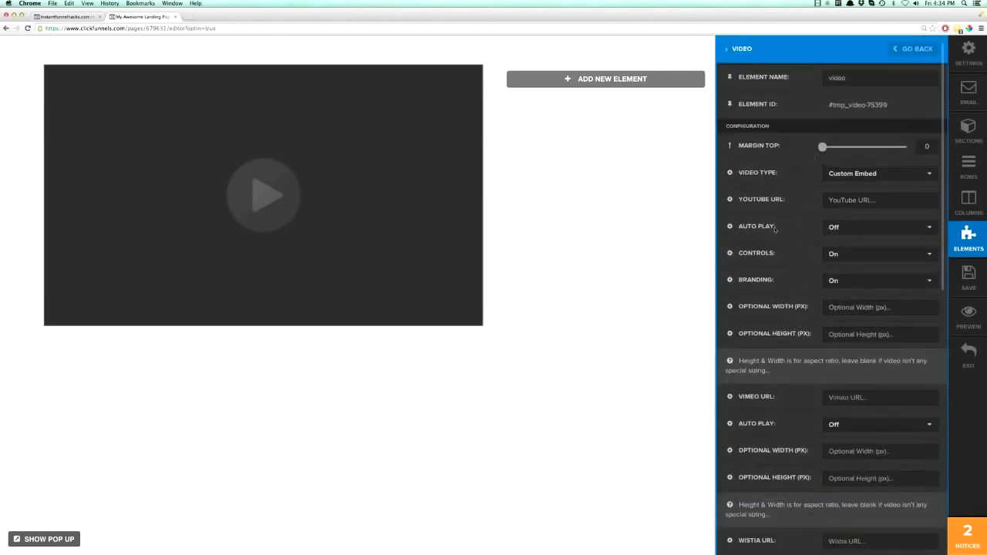
pyautogui.scroll(-6, 776, 297)
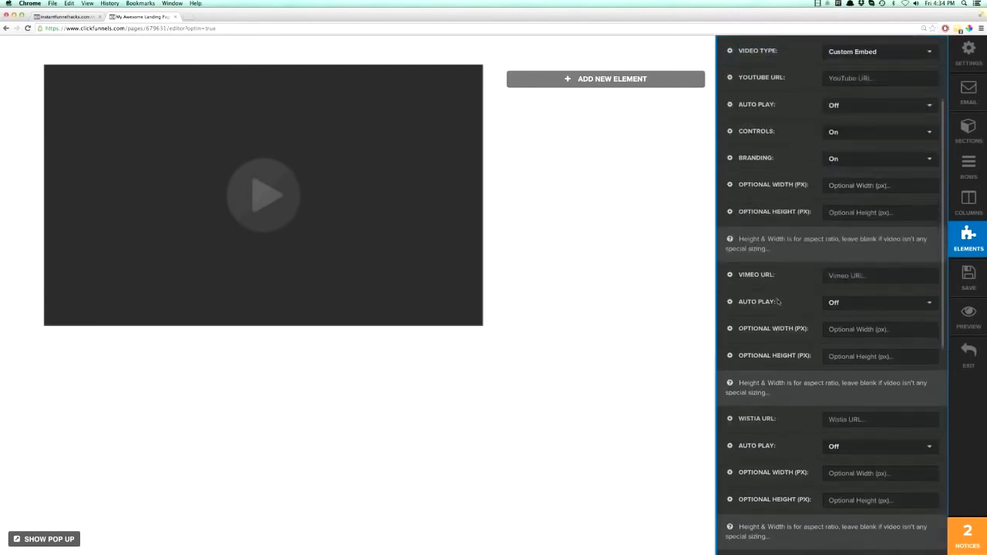
pyautogui.scroll(-7, 779, 303)
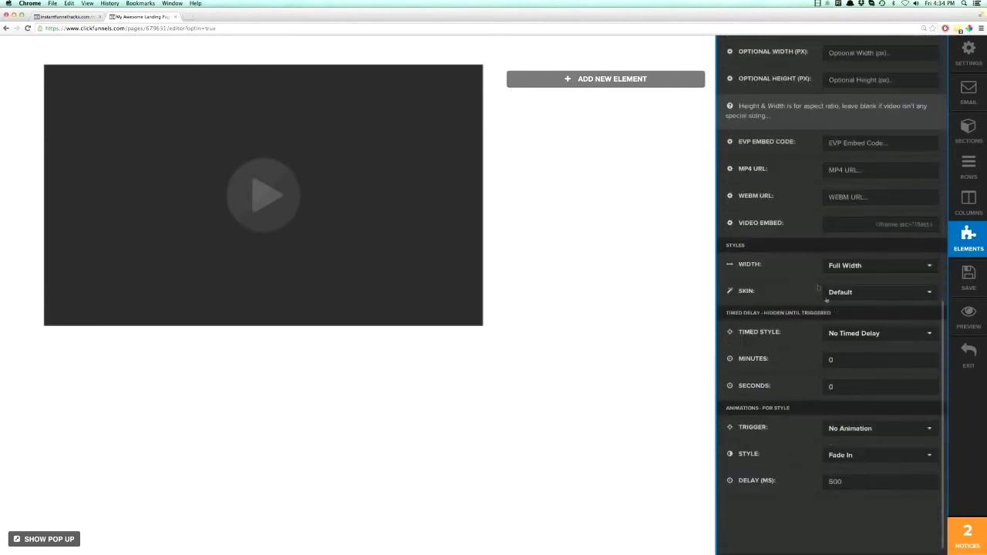
pyautogui.click(852, 270)
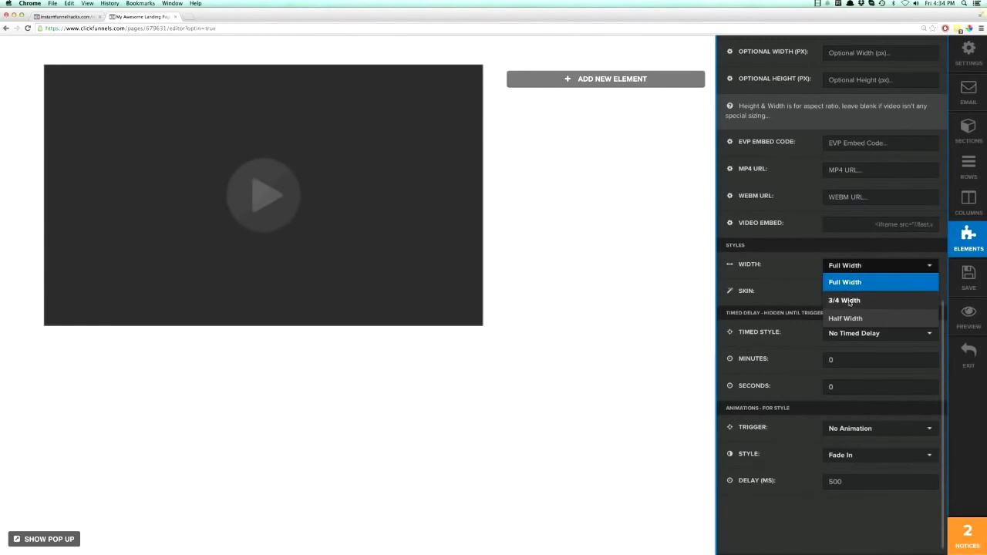
pyautogui.click(850, 301)
pyautogui.click(851, 266)
pyautogui.click(850, 318)
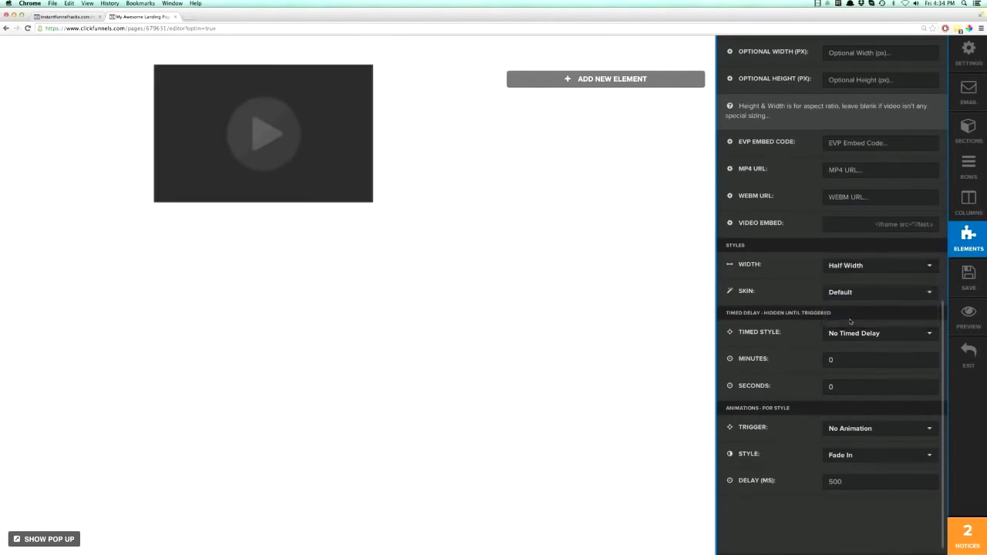
pyautogui.click(845, 268)
pyautogui.click(845, 301)
pyautogui.click(844, 266)
pyautogui.click(847, 286)
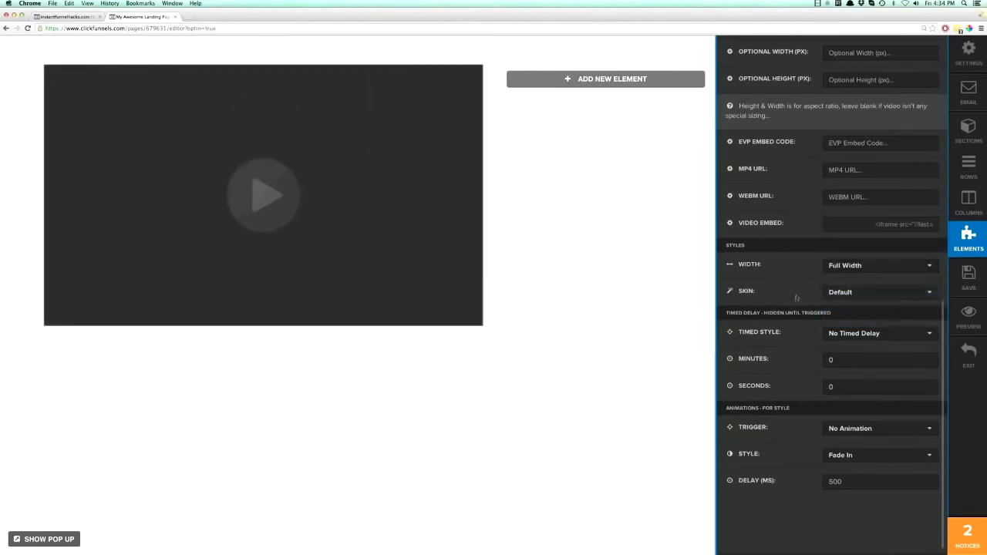
# Set the video element's type to YouTube.
pyautogui.scroll(15, 802, 304)
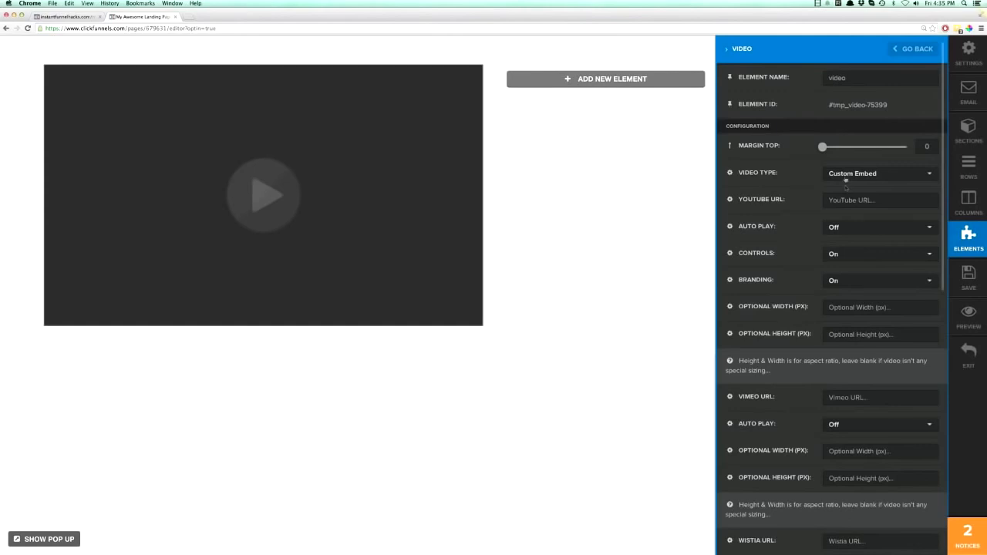
pyautogui.click(854, 200)
pyautogui.click(851, 175)
pyautogui.click(845, 191)
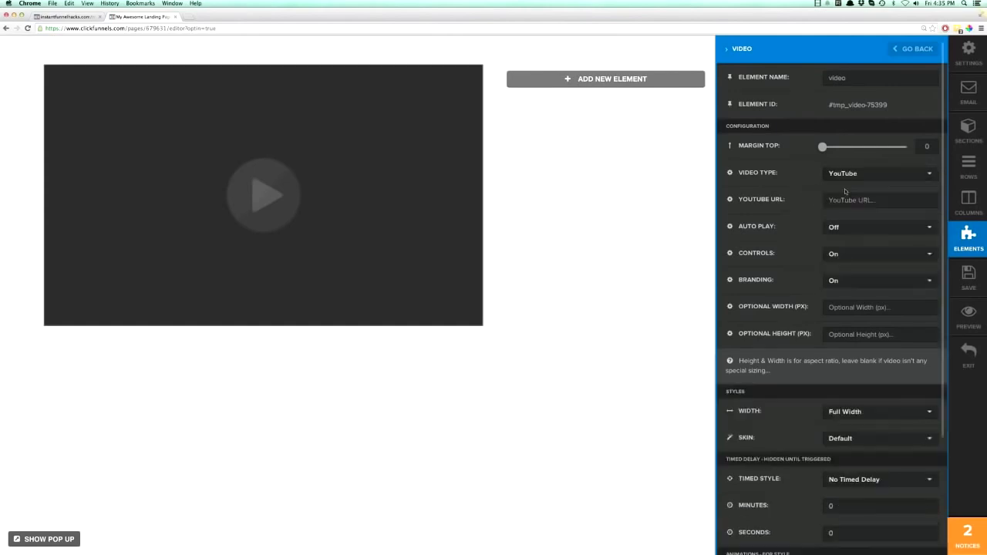
# Open the YouTube website in a new browser tab.
pyautogui.click(189, 16)
pyautogui.write('youtube')
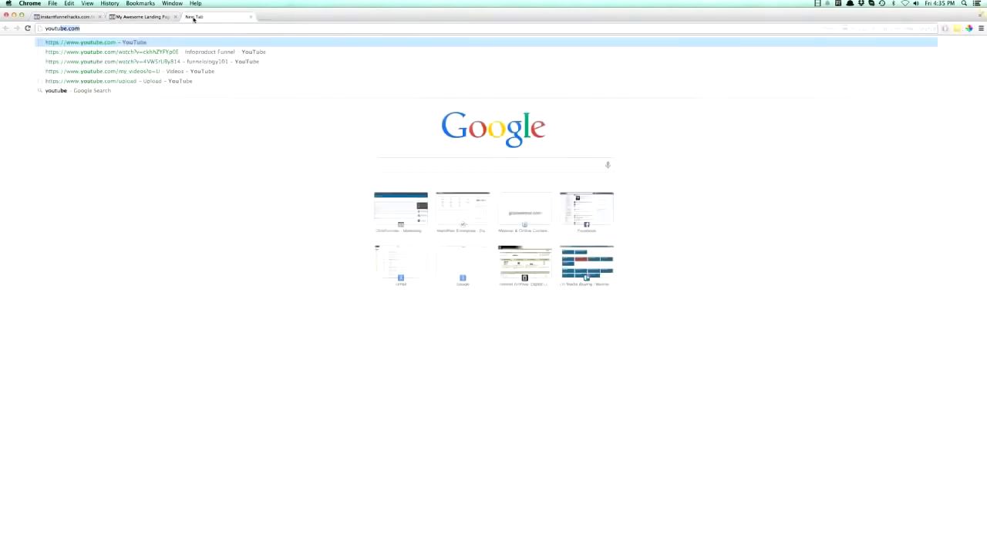
pyautogui.press('Return')
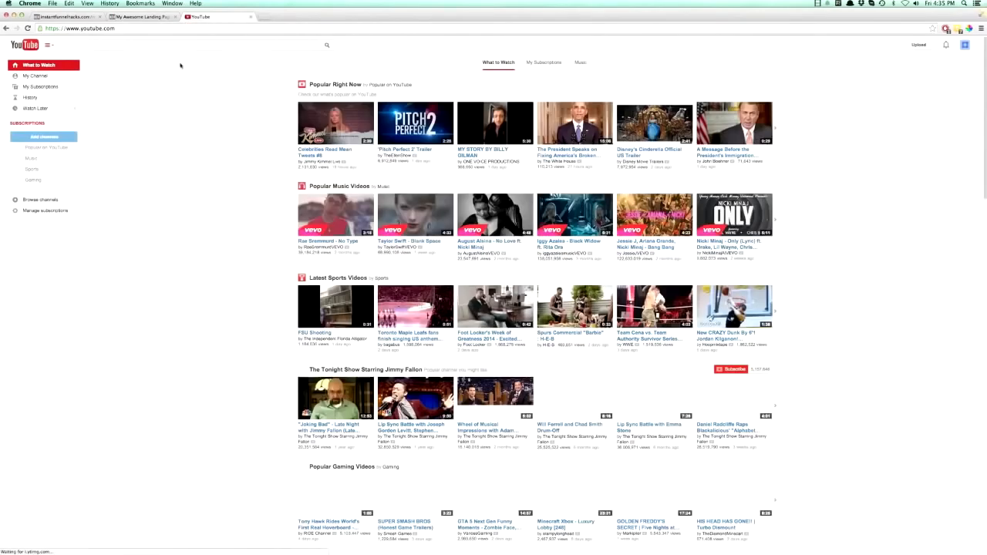
# Set the video element's YouTube URL to the address of "The President Speaks on Fixing America's Broken Immigration System", copied from its YouTube page.
pyautogui.click(566, 150)
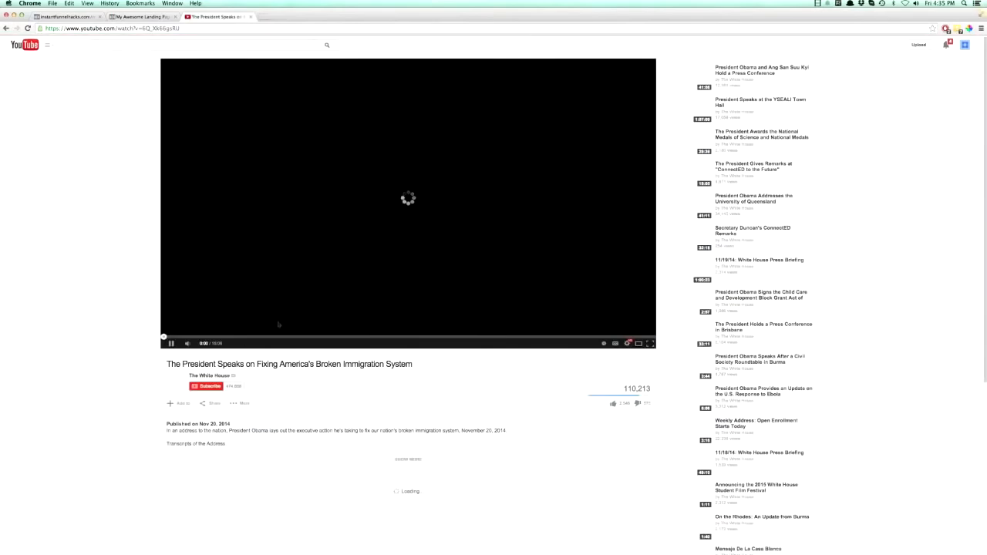
pyautogui.click(171, 344)
pyautogui.click(133, 28)
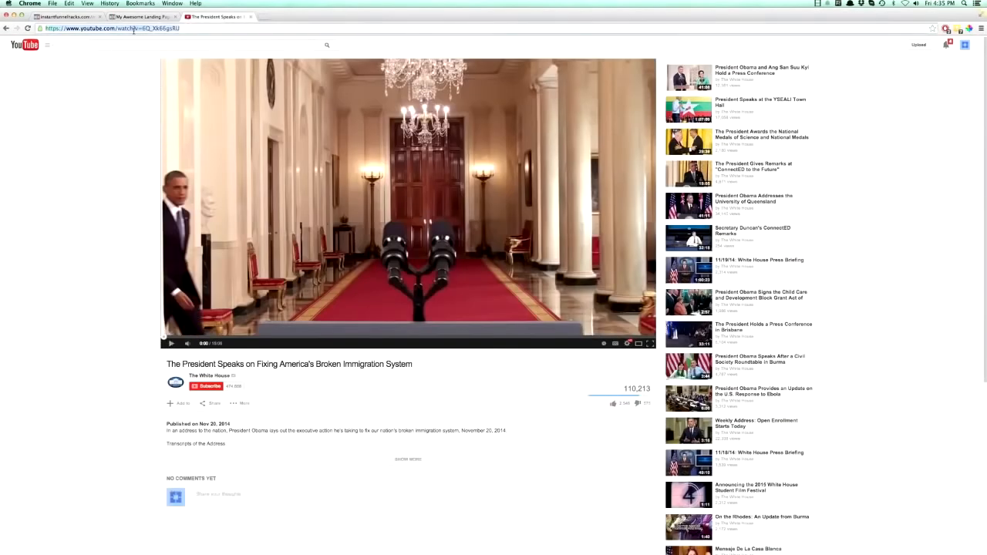
pyautogui.click(130, 17)
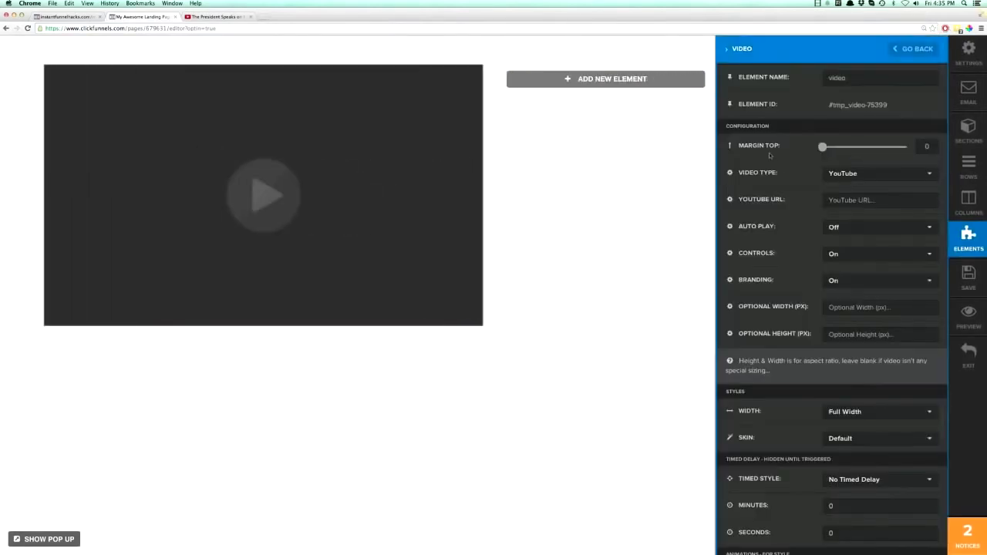
pyautogui.click(833, 200)
pyautogui.press('super+v')
# Turn on Auto Play for the video element and close its settings.
pyautogui.click(833, 227)
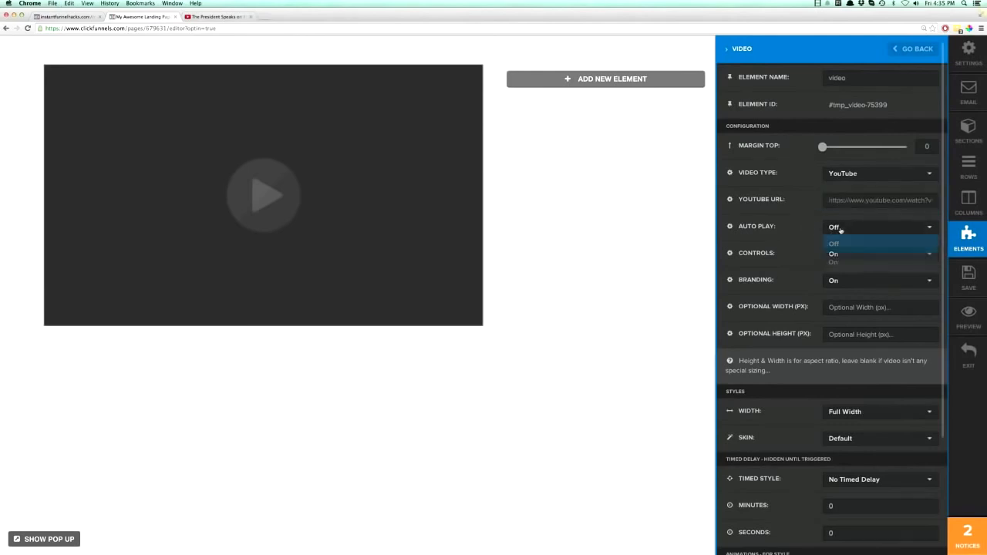
pyautogui.click(843, 260)
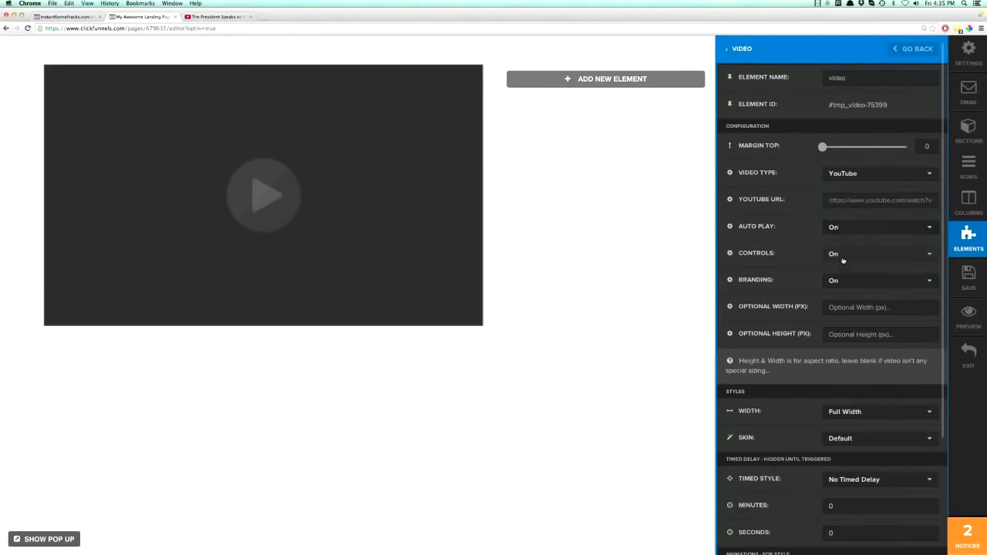
pyautogui.click(705, 260)
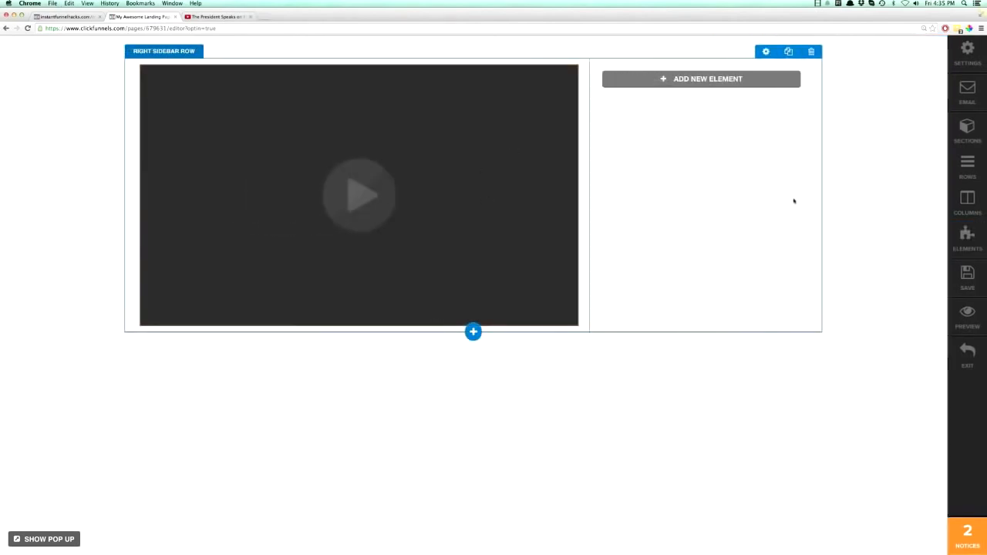
# Save the page and preview it to check the video's playback, closing the preview tab when done.
pyautogui.click(957, 277)
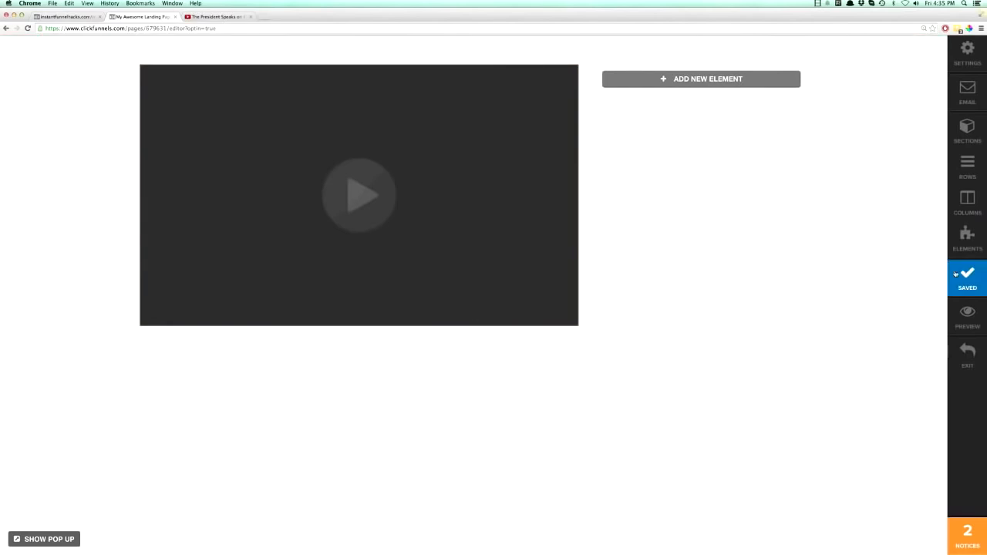
pyautogui.click(968, 318)
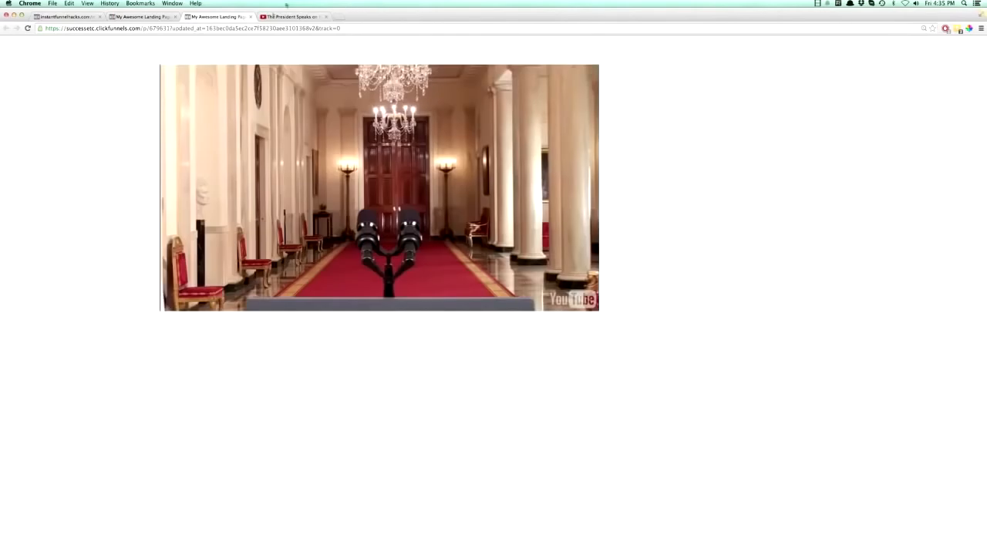
pyautogui.press('XF86AudioLowerVolume')
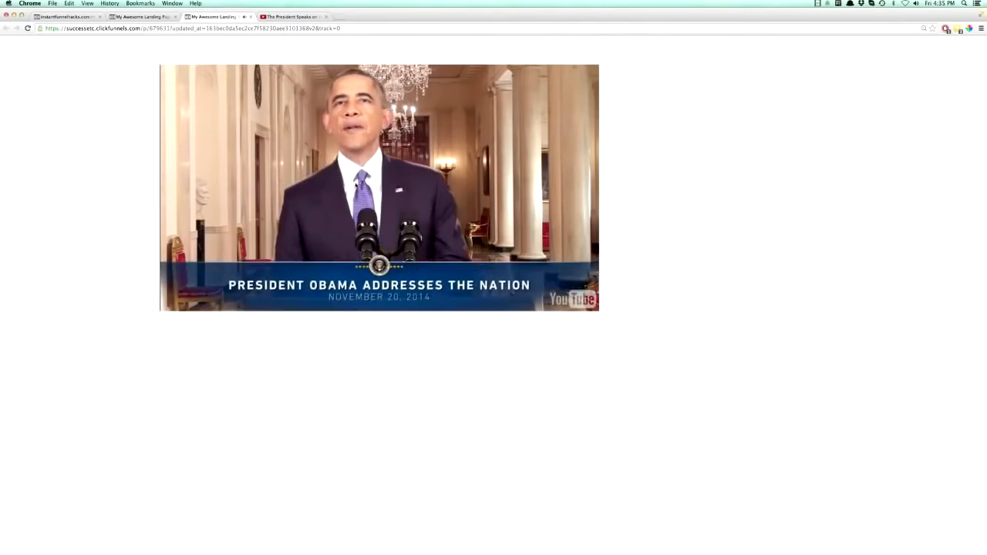
pyautogui.click(251, 17)
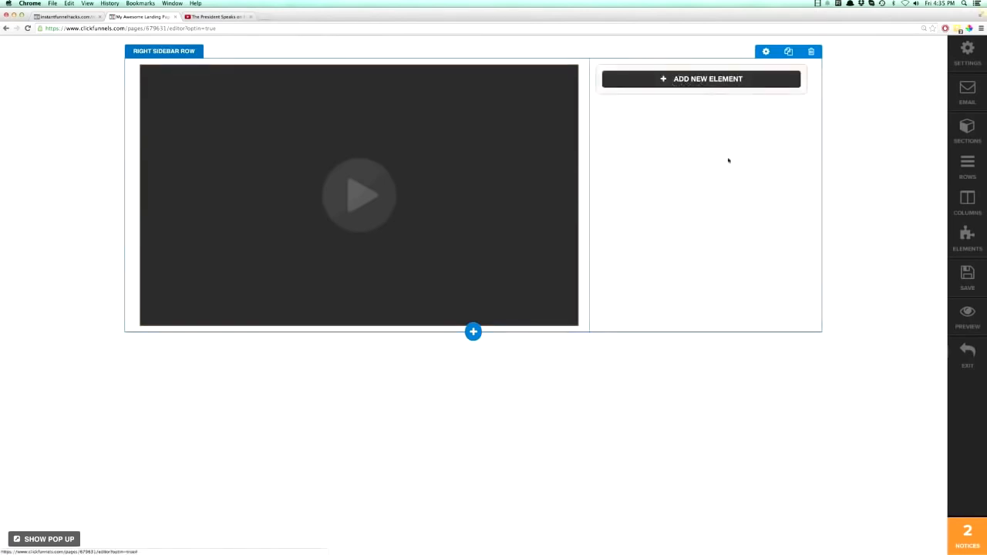
# Add a Headline/Text element to the narrow column with the text "Give Me Your Best Email Address For Some Wicked Awesome Stuff...".
pyautogui.click(693, 82)
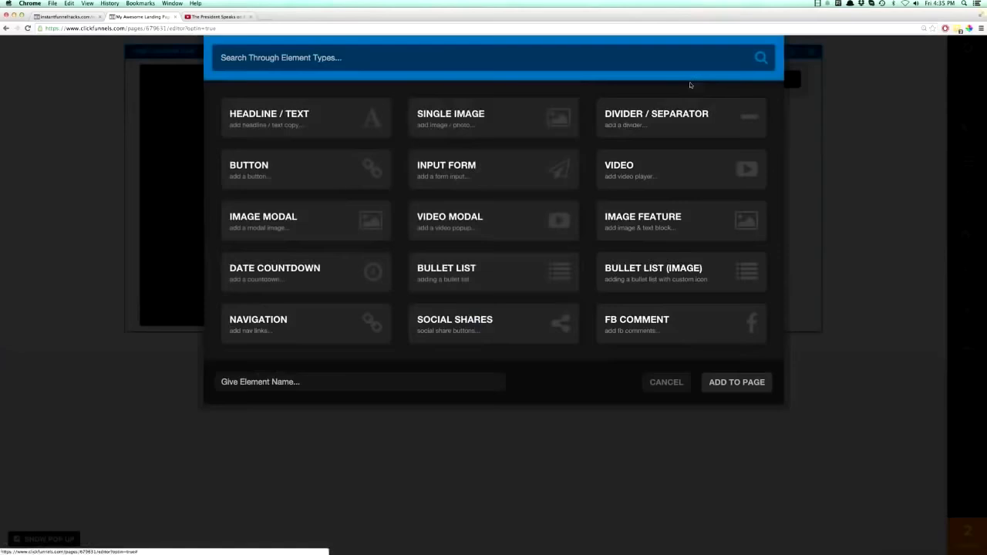
pyautogui.click(287, 113)
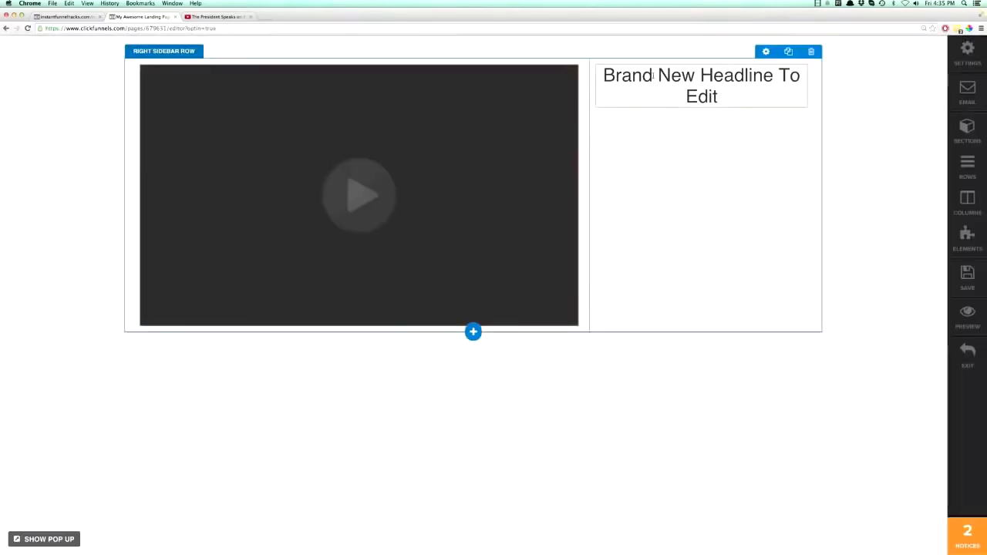
pyautogui.tripleClick(653, 77)
pyautogui.write('Give Me Your Me')
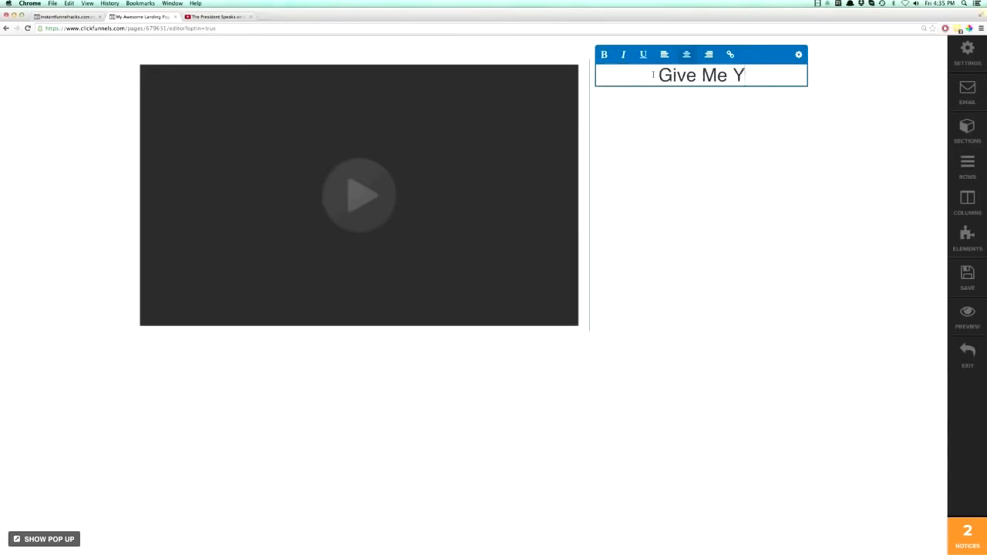
pyautogui.press('BackSpace')
pyautogui.press('BackSpace')
pyautogui.write('Best EWmail')
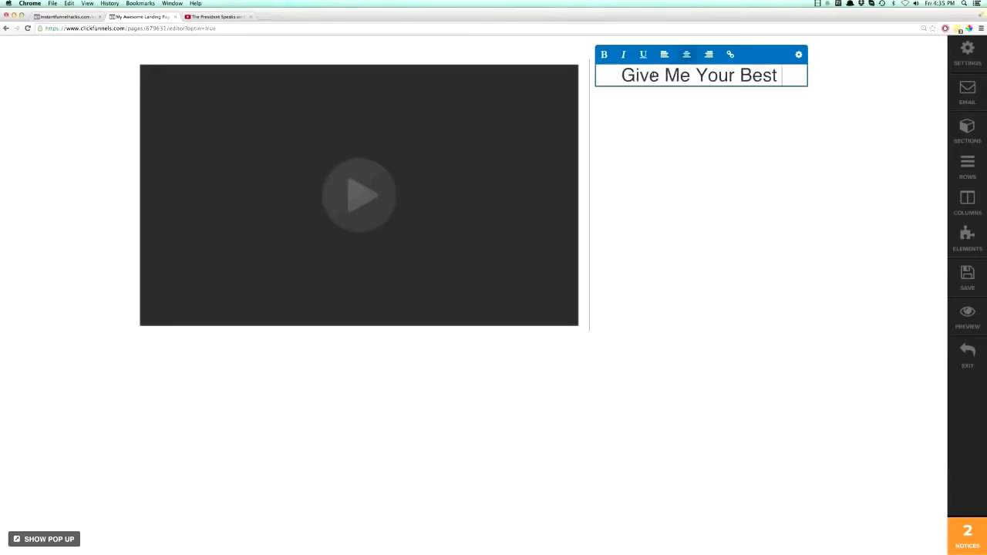
pyautogui.press('BackSpace')
pyautogui.press('BackSpace')
pyautogui.press('BackSpace')
pyautogui.press('BackSpace')
pyautogui.press('BackSpace')
pyautogui.write('mail Add')
pyautogui.write('rees')
pyautogui.press('BackSpace')
pyautogui.press('BackSpace')
pyautogui.write('ss For Some Wicket')
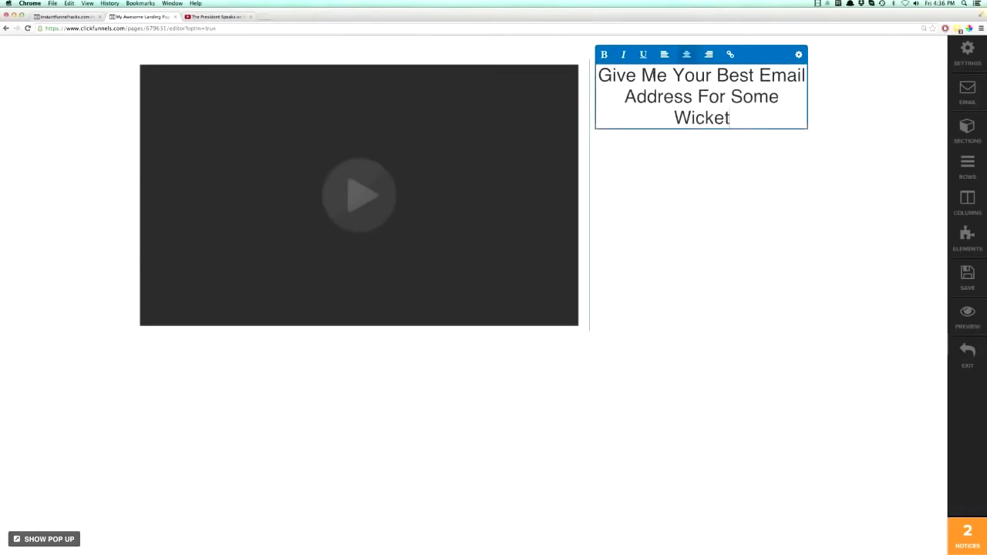
pyautogui.press('BackSpace')
pyautogui.write('d Awesome ')
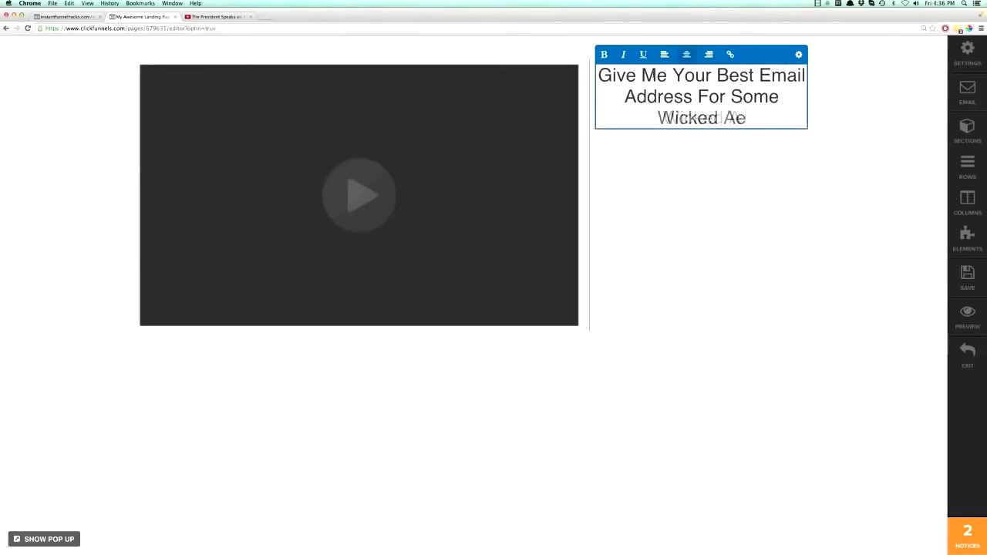
pyautogui.write('Stuff...')
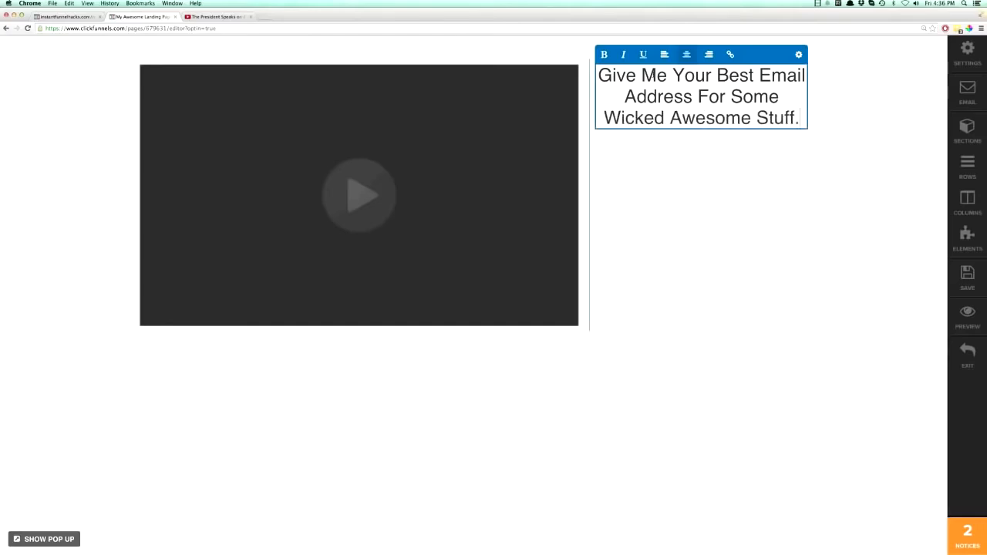
# Make the whole headline in the narrow column bold.
pyautogui.tripleClick(699, 80)
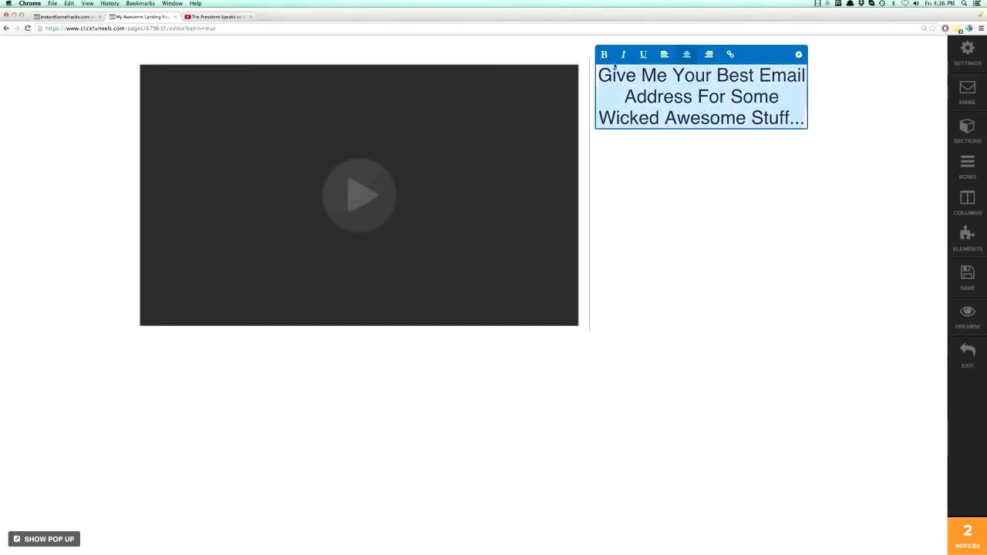
pyautogui.click(604, 54)
pyautogui.click(851, 182)
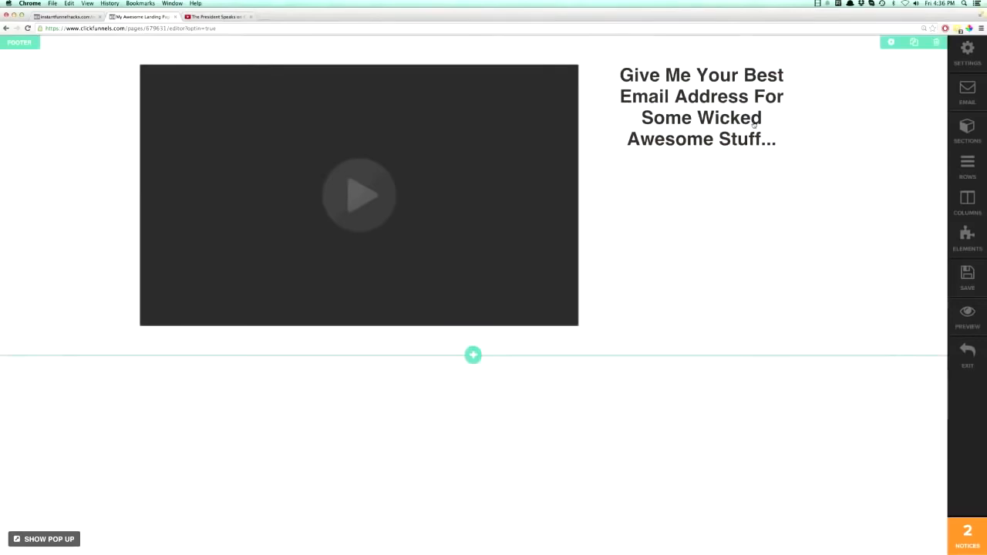
# Set the headline's text size to 24px and close its settings.
pyautogui.moveTo(753, 124)
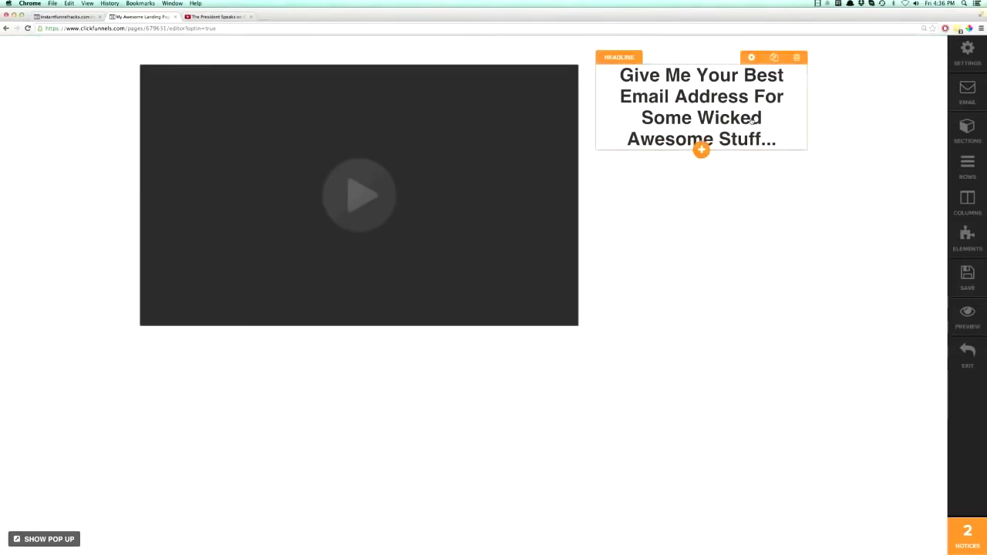
pyautogui.click(752, 58)
pyautogui.click(835, 297)
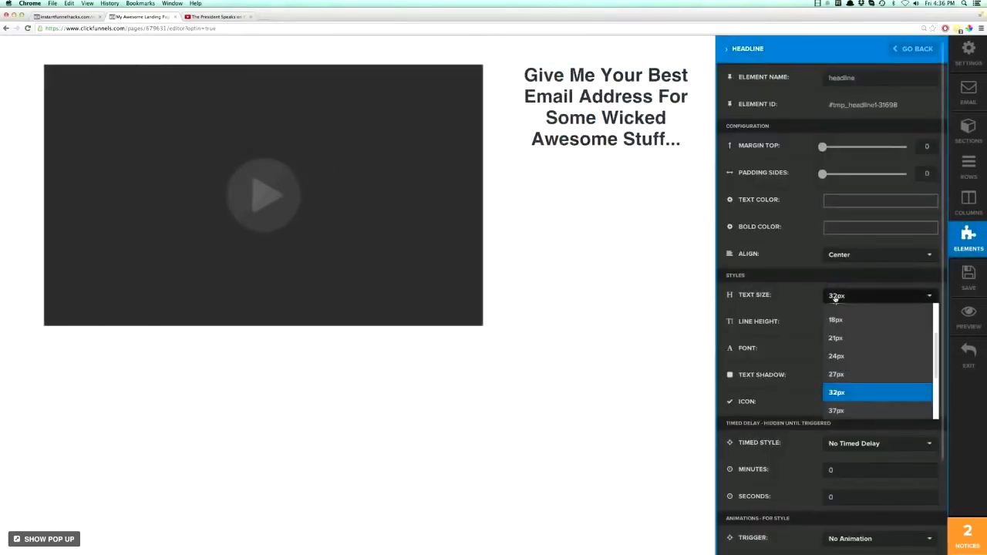
pyautogui.click(839, 342)
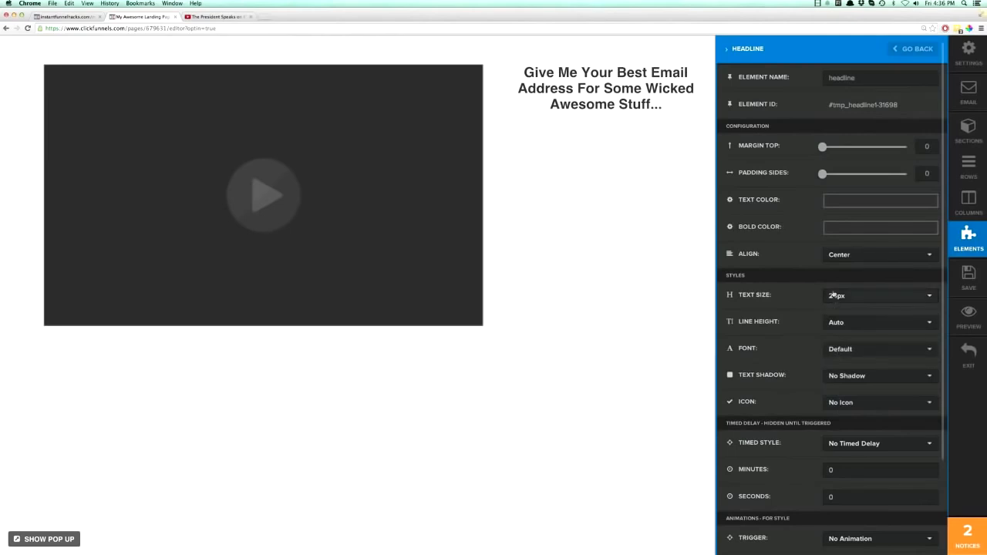
pyautogui.click(662, 241)
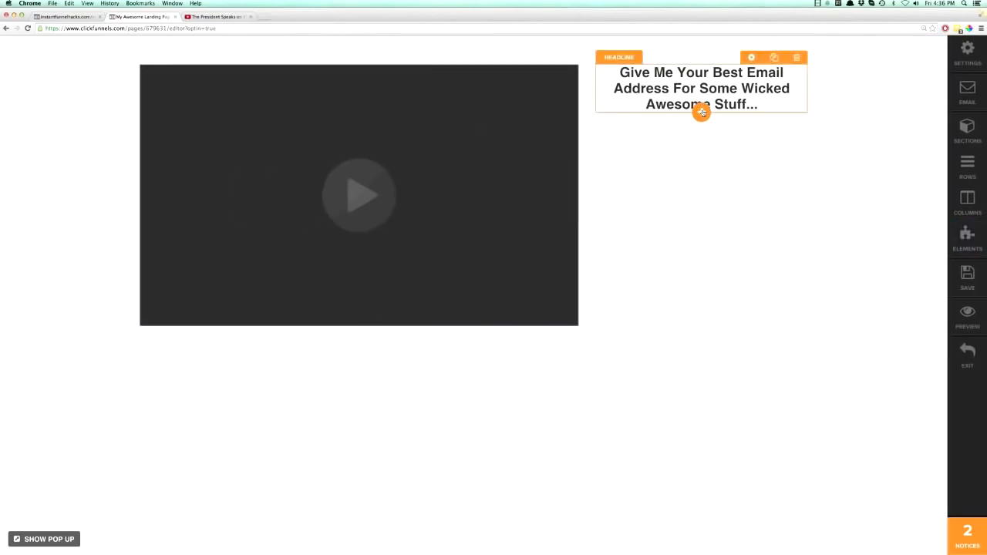
# Add a Single Image element below the headline in the narrow column and open its settings.
pyautogui.click(701, 112)
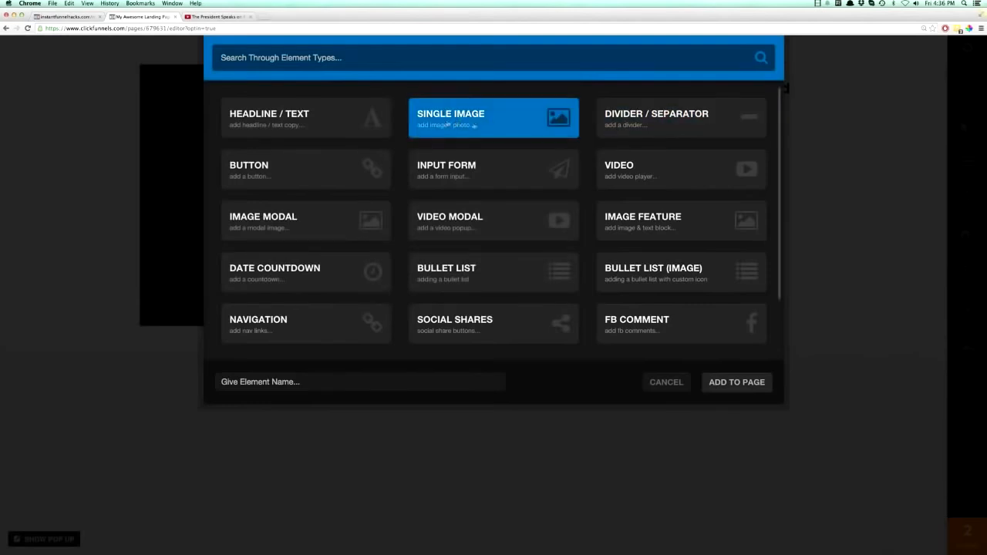
pyautogui.click(453, 124)
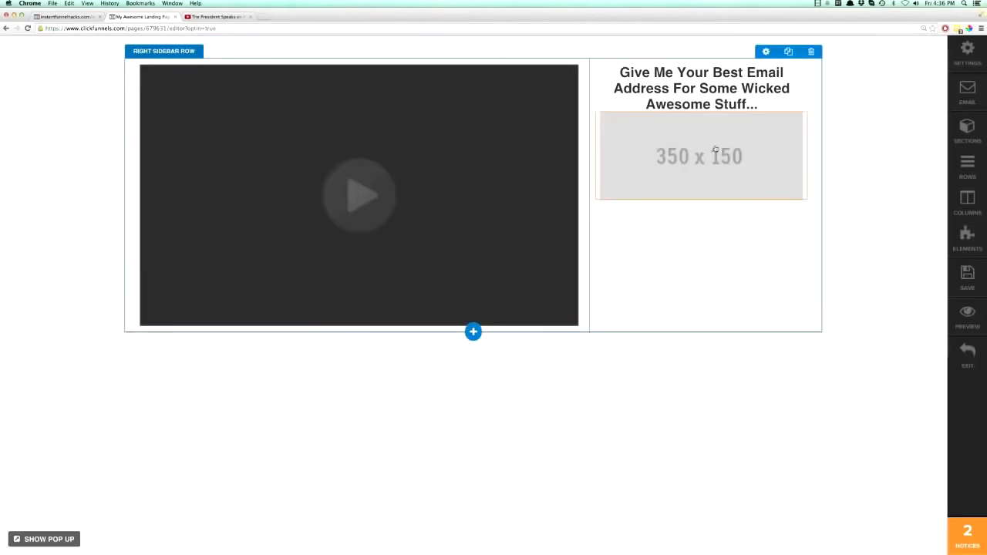
pyautogui.click(715, 150)
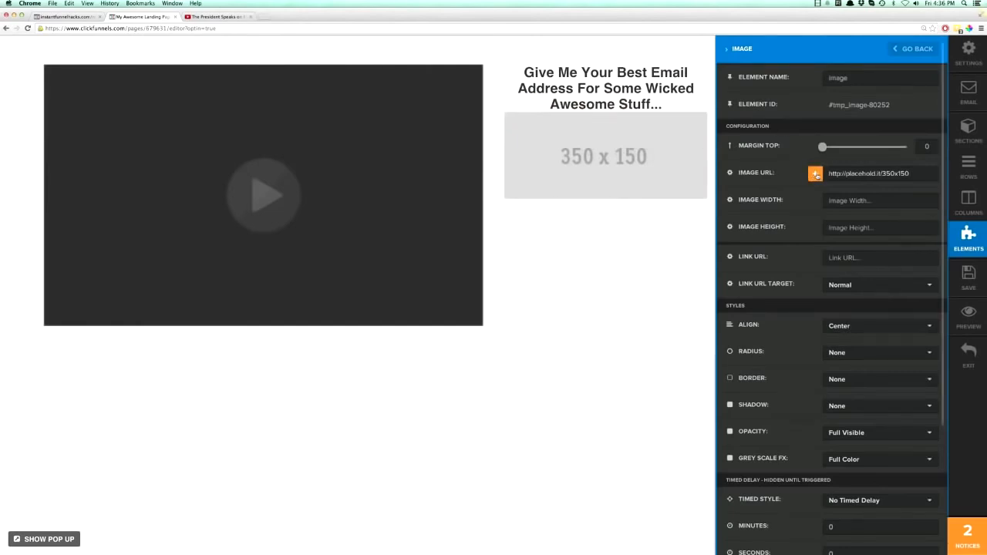
# Browse the uploaded and stock images, search Iconfinder for "president", and replace the placeholder image with the president icon.
pyautogui.click(815, 174)
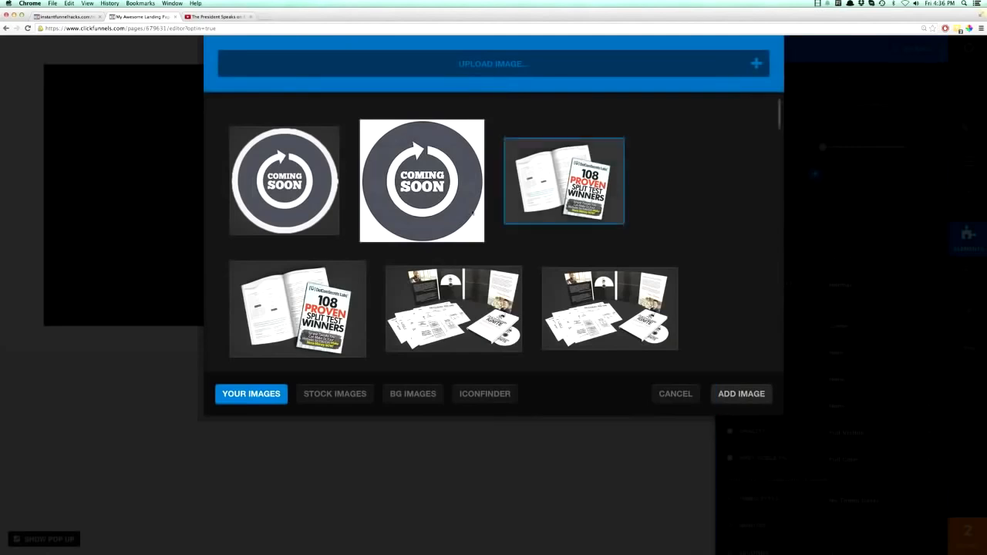
pyautogui.scroll(-15, 438, 228)
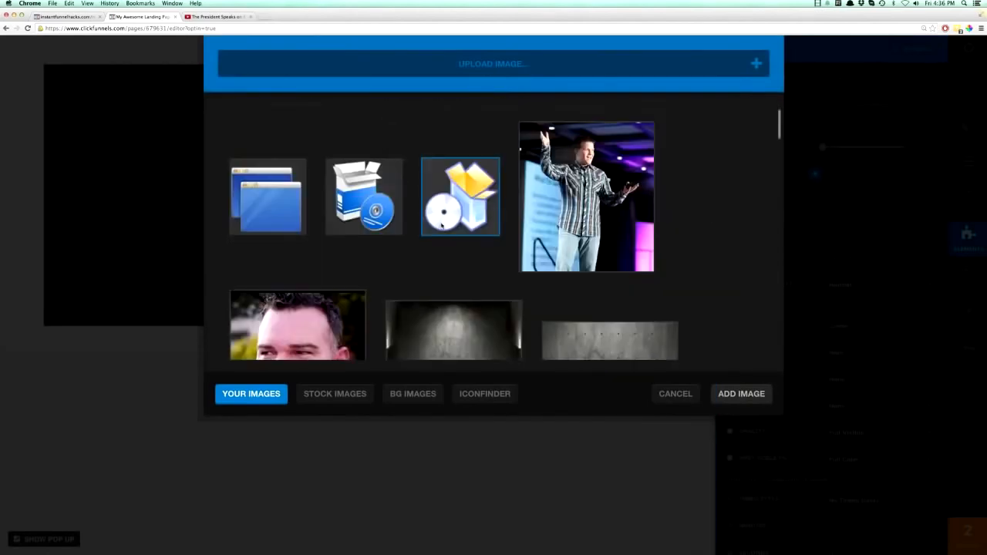
pyautogui.scroll(-15, 444, 228)
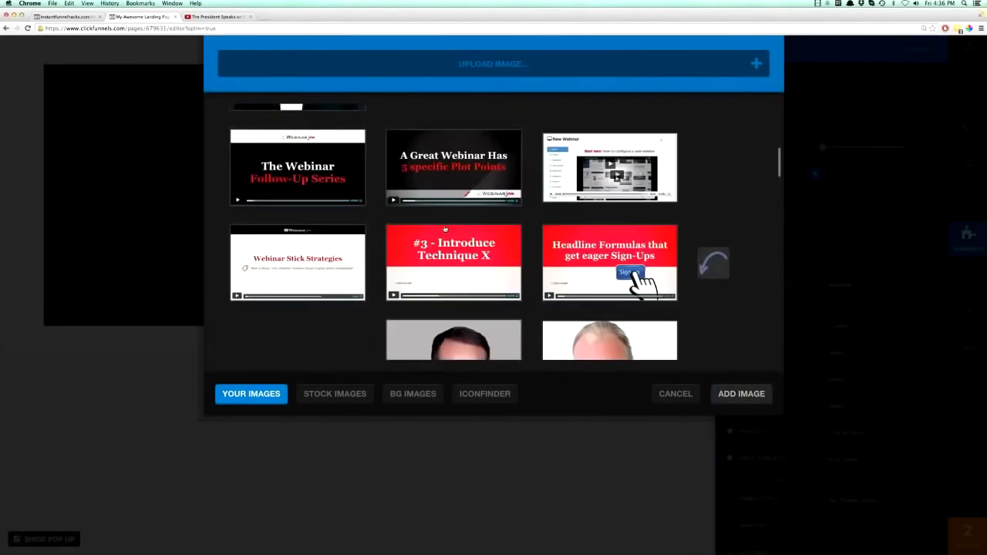
pyautogui.scroll(15, 445, 228)
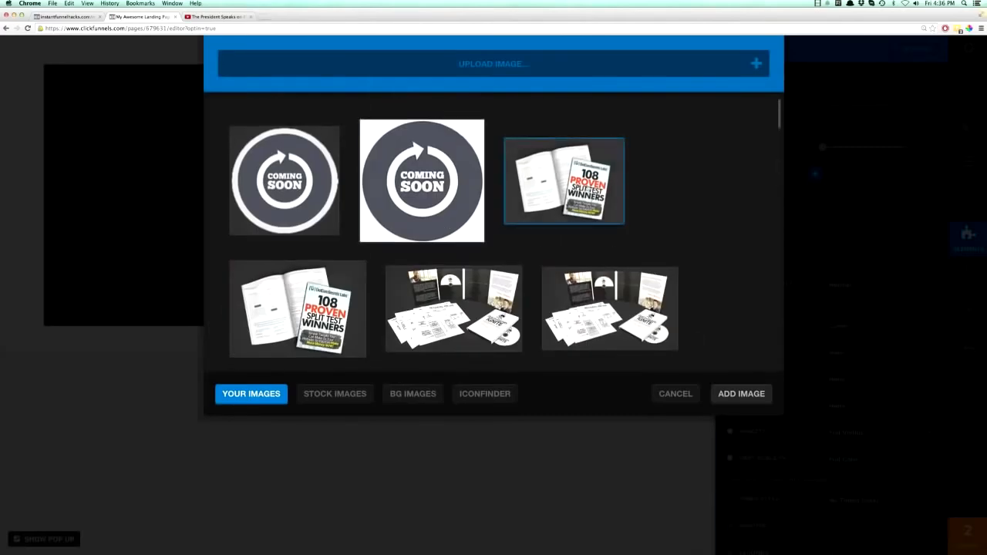
pyautogui.click(353, 395)
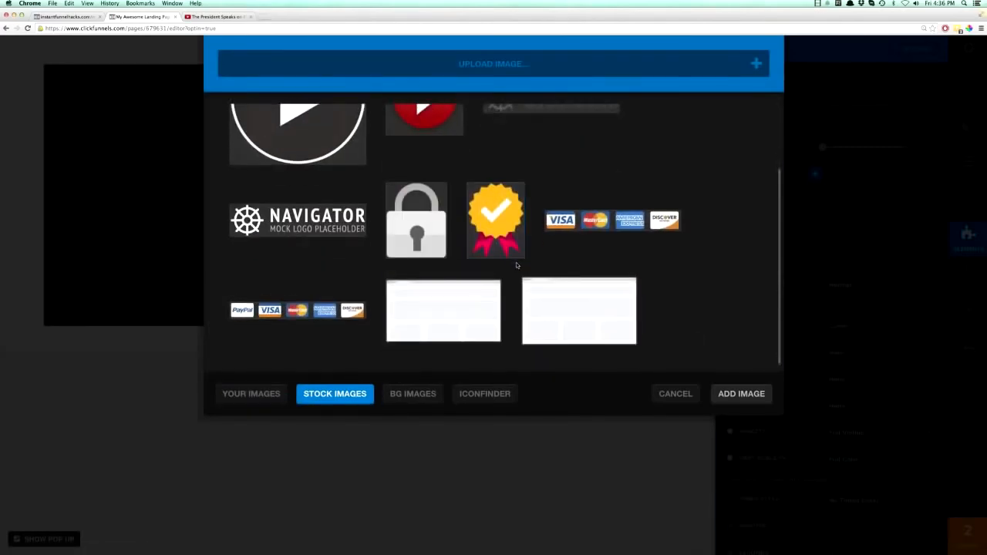
pyautogui.click(479, 394)
pyautogui.click(360, 132)
pyautogui.write('president')
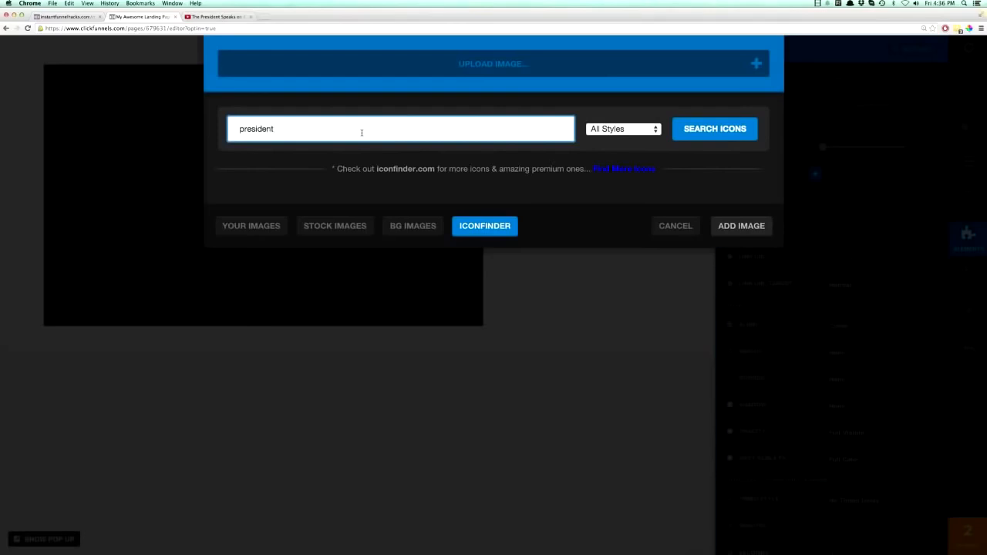
pyautogui.click(715, 131)
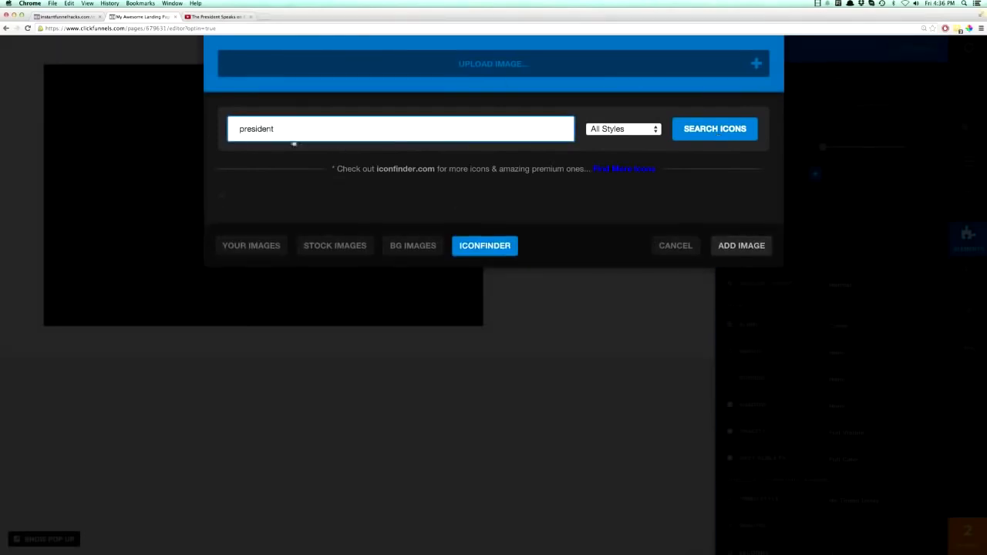
pyautogui.doubleClick(274, 131)
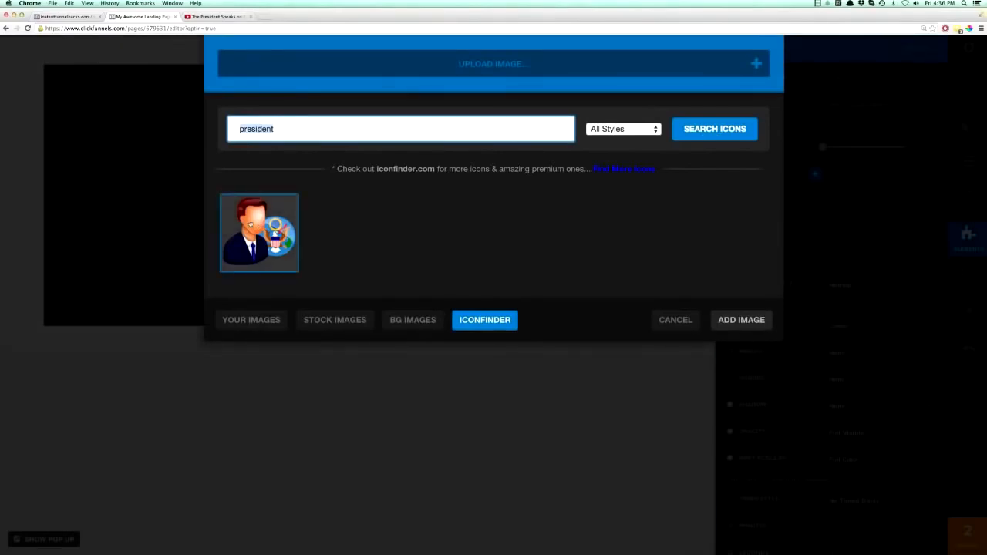
pyautogui.click(261, 232)
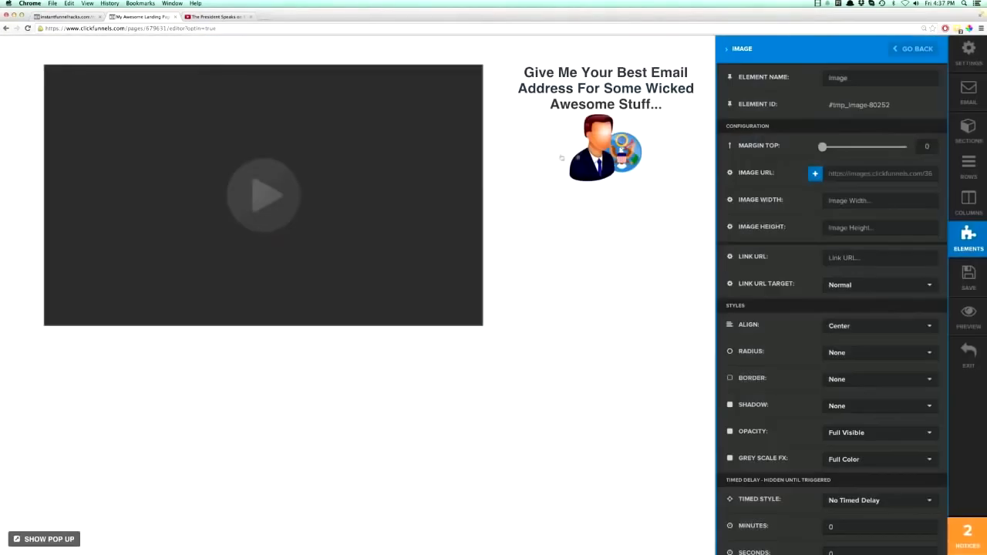
# Set the top margin of the president icon image to 12 and close its settings.
pyautogui.click(605, 152)
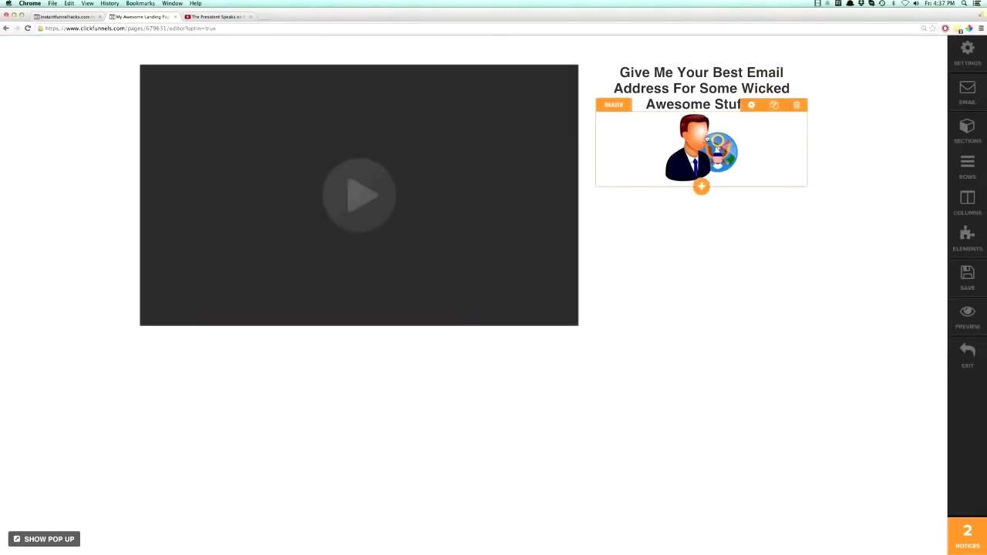
pyautogui.click(752, 105)
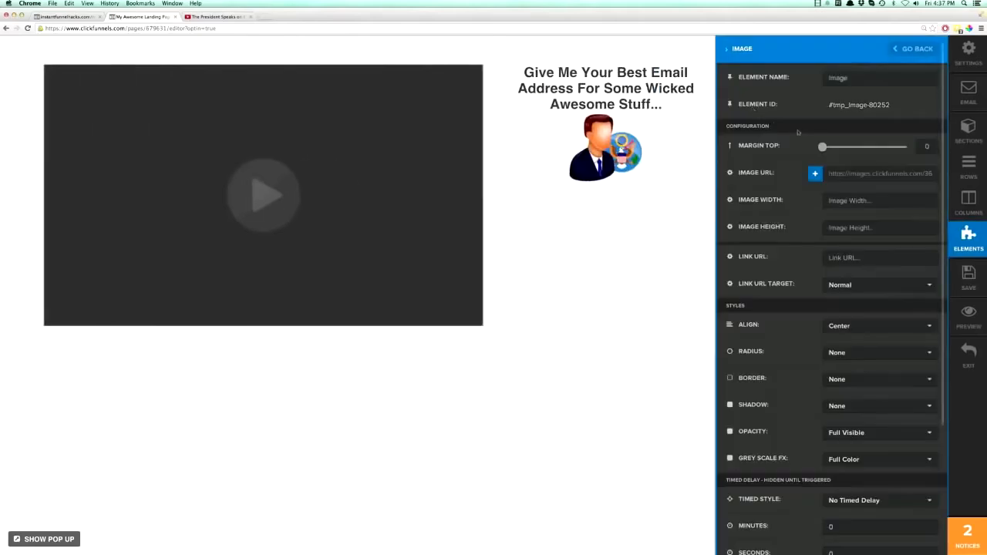
pyautogui.click(828, 148)
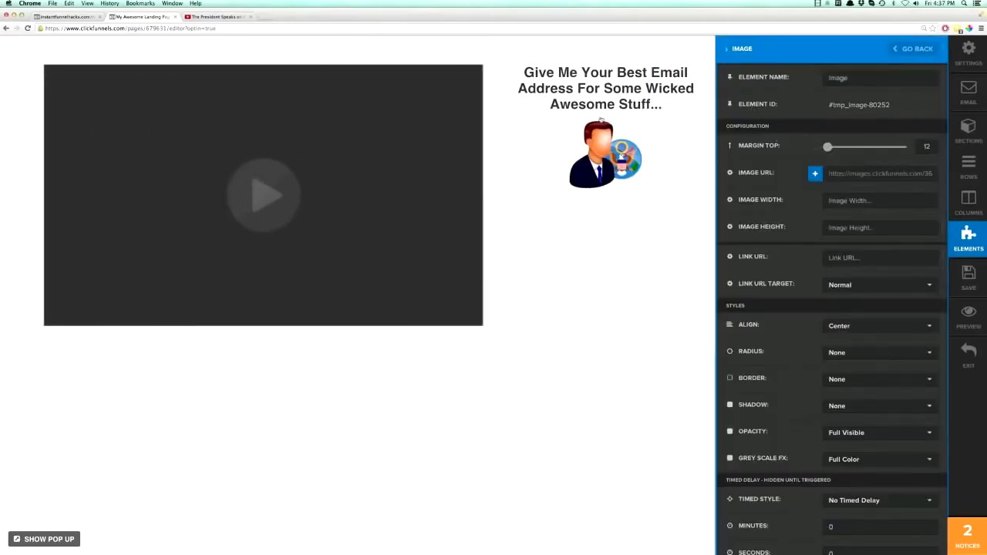
pyautogui.click(681, 92)
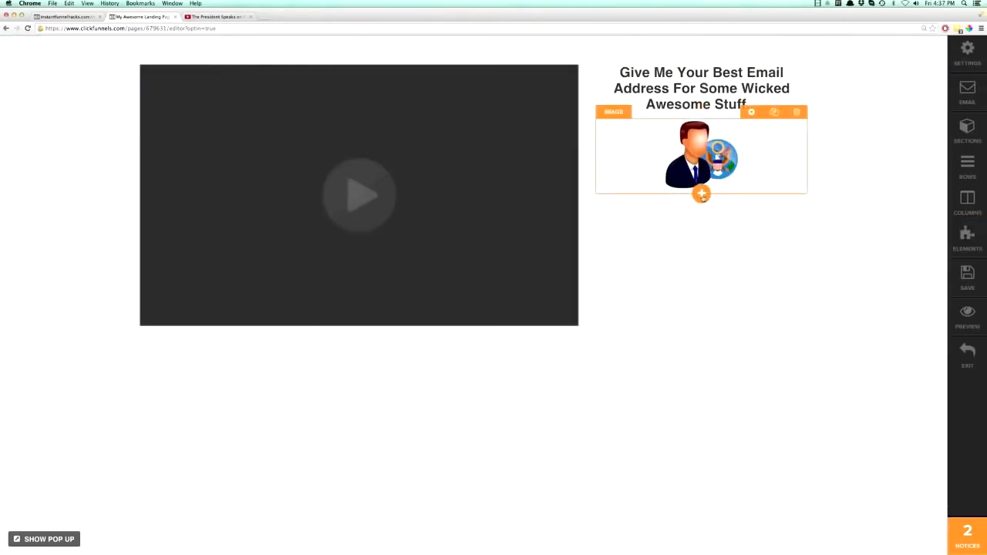
# Add an Input Form element below the president icon and set its top margin to 12.
pyautogui.click(701, 195)
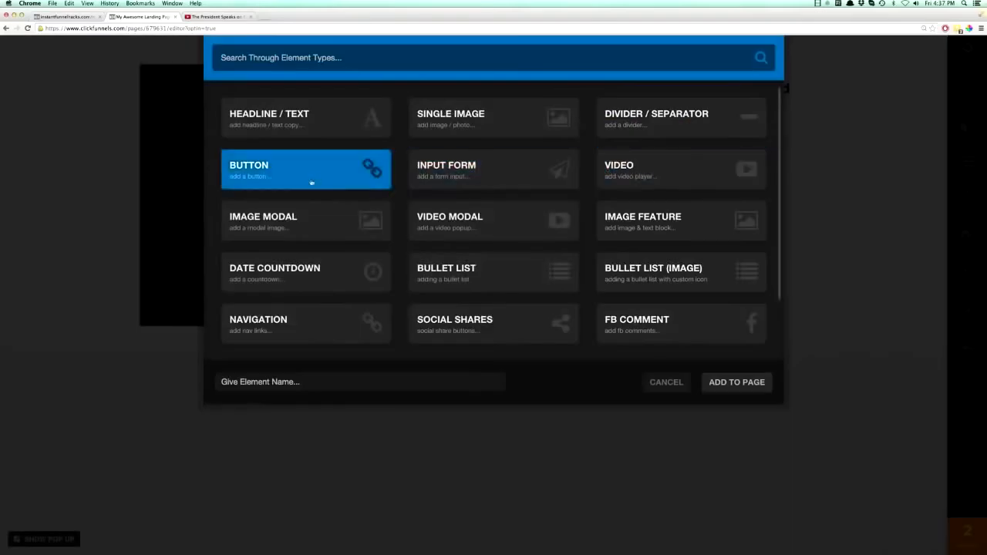
pyautogui.click(469, 172)
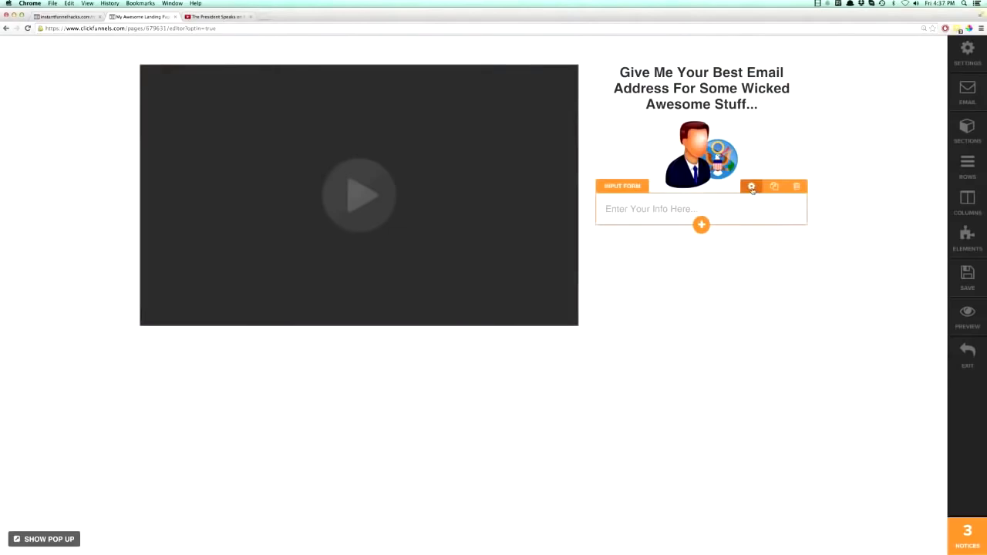
pyautogui.click(774, 186)
pyautogui.moveTo(823, 146); pyautogui.dragTo(827, 147)
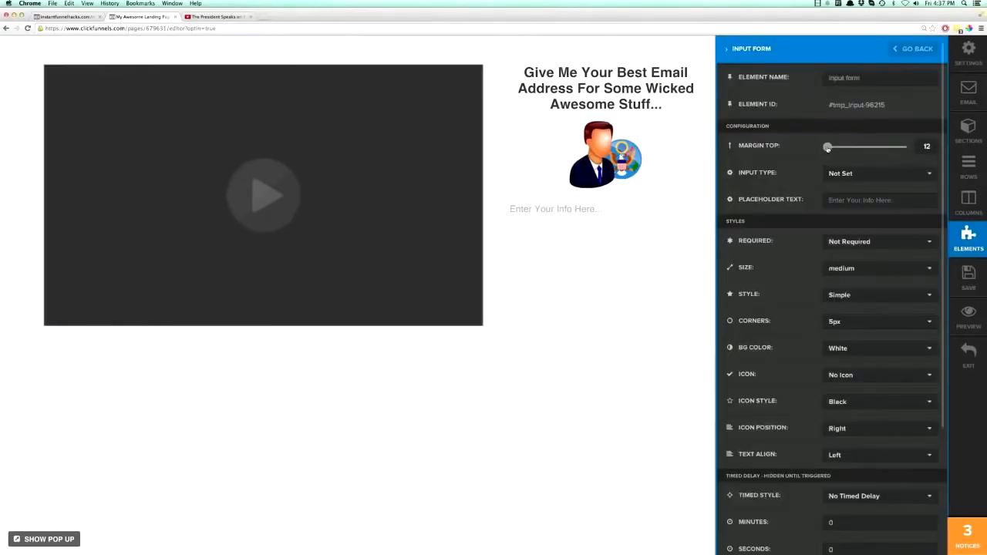
# Change the input form's placeholder text to "Enter Your Email Address Here" and close its settings.
pyautogui.click(872, 201)
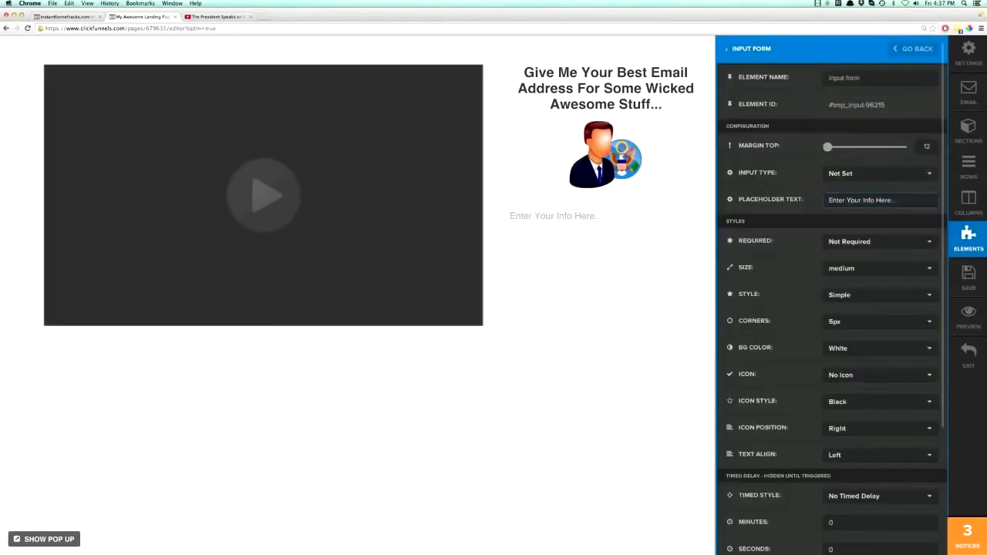
pyautogui.moveTo(896, 201); pyautogui.dragTo(863, 200)
pyautogui.write('Email Address Her')
pyautogui.click(682, 259)
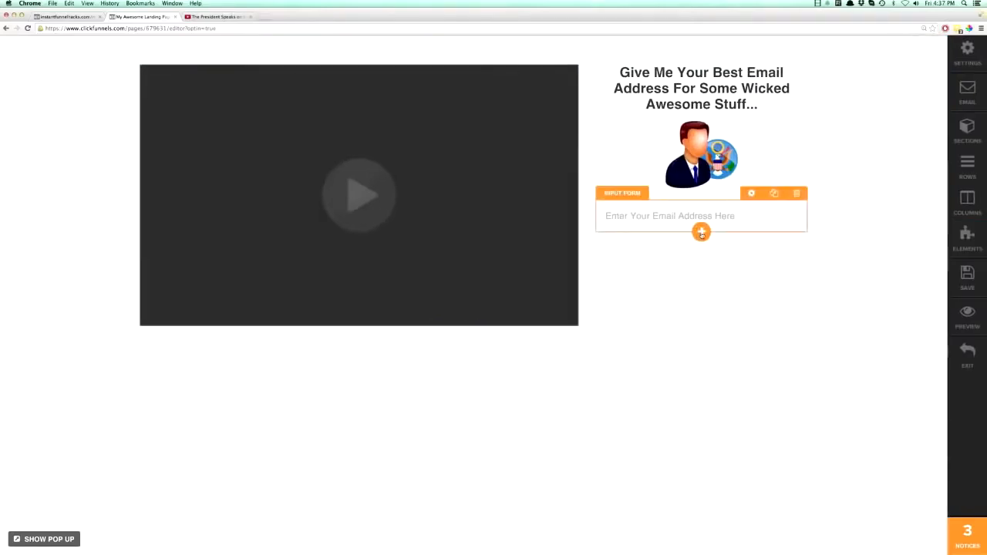
# Add a Button element below the email input and set its top margin to 25.
pyautogui.click(701, 233)
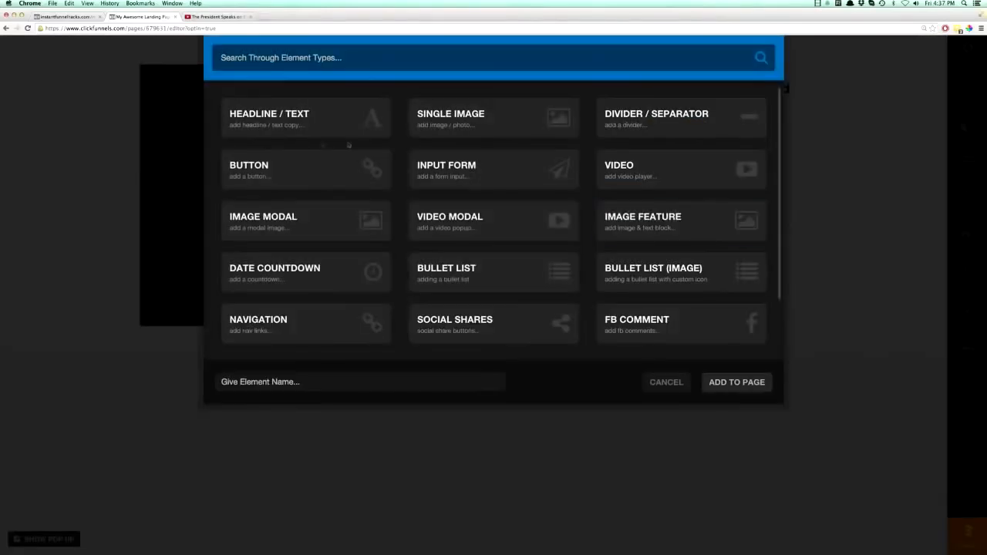
pyautogui.click(265, 171)
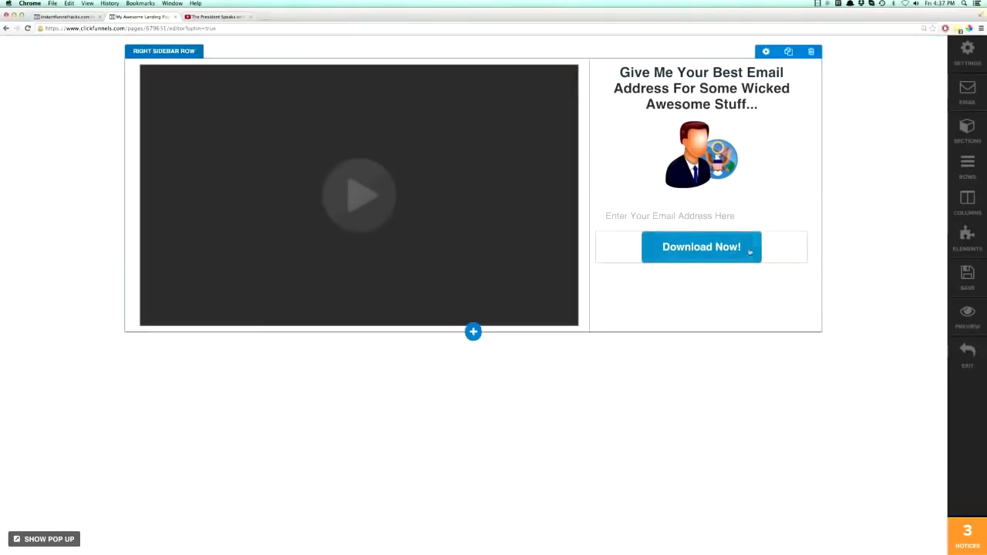
pyautogui.click(751, 225)
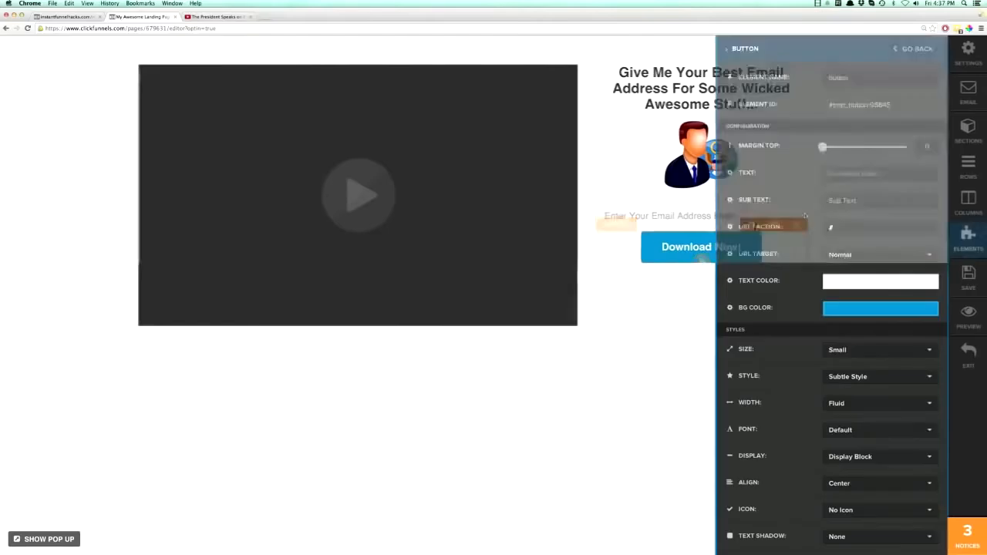
pyautogui.moveTo(821, 147); pyautogui.dragTo(832, 149)
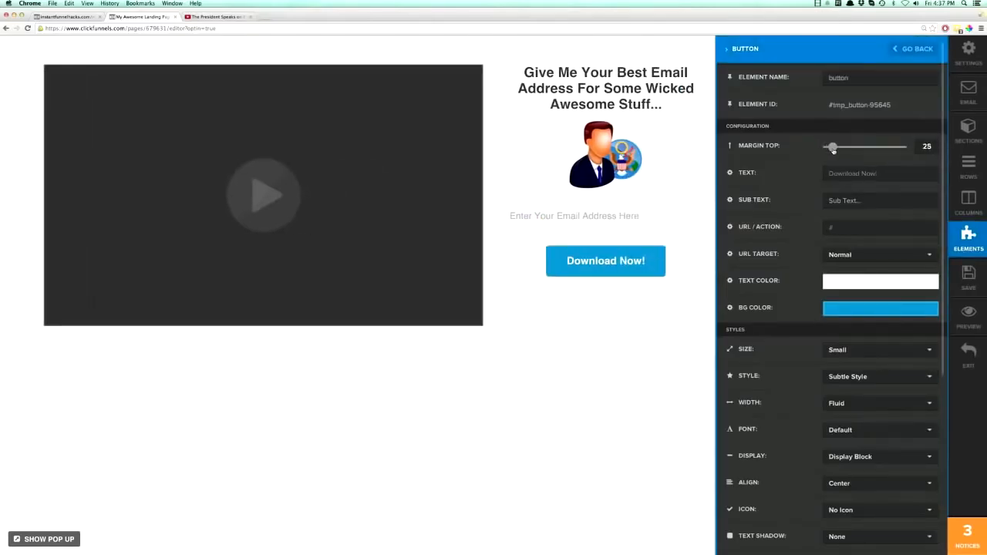
# Replace the button's text with "Give Me The President's Phone Number".
pyautogui.tripleClick(843, 174)
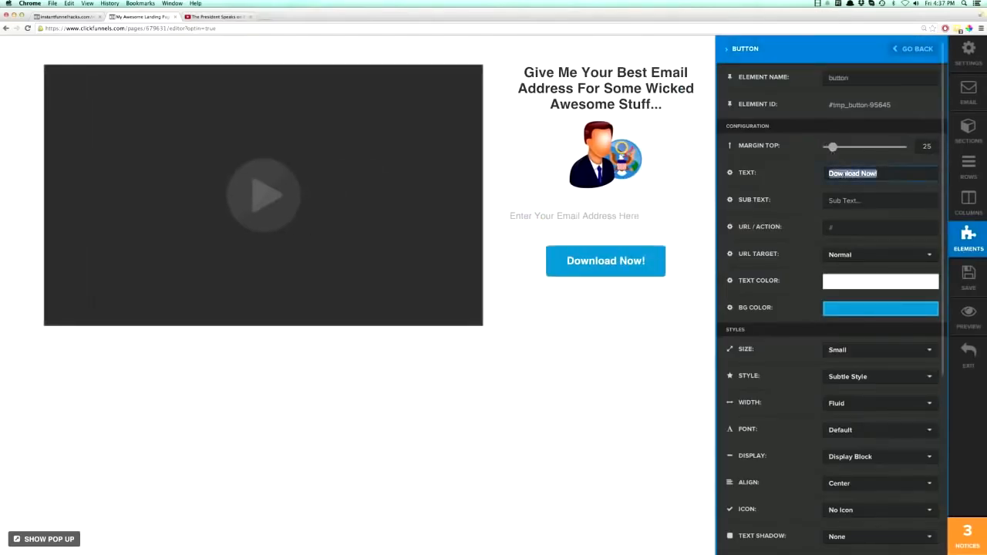
pyautogui.write("Give Me The President's ")
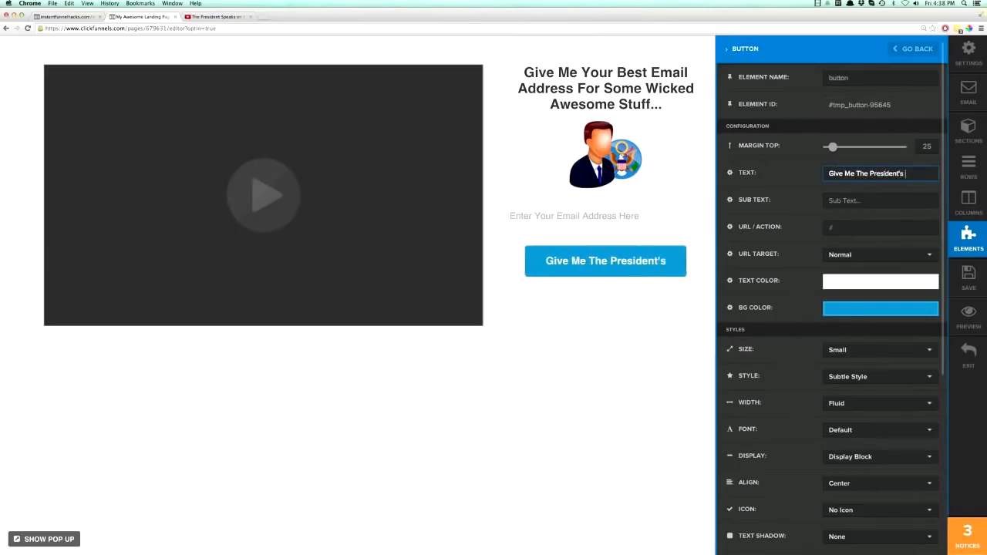
pyautogui.write('Phone Number')
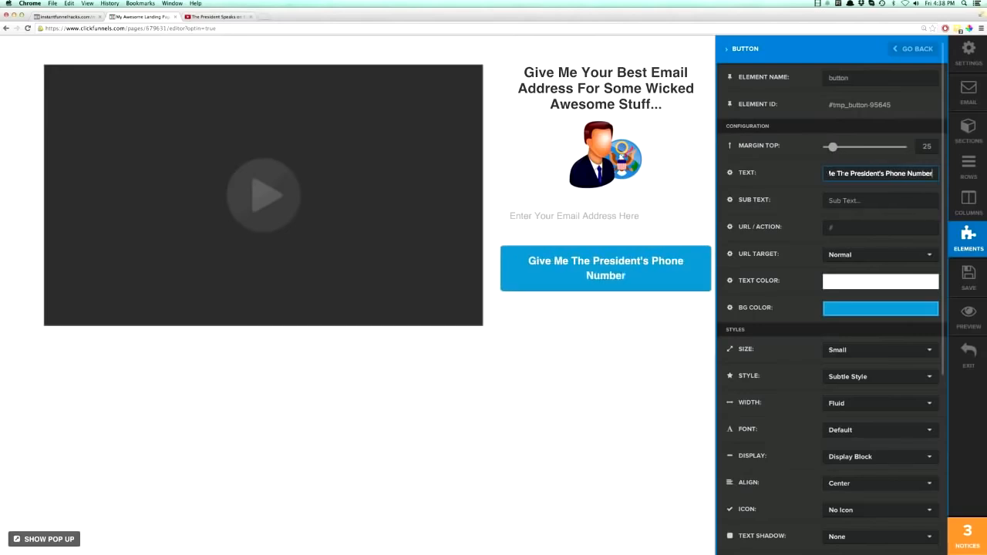
pyautogui.click(665, 313)
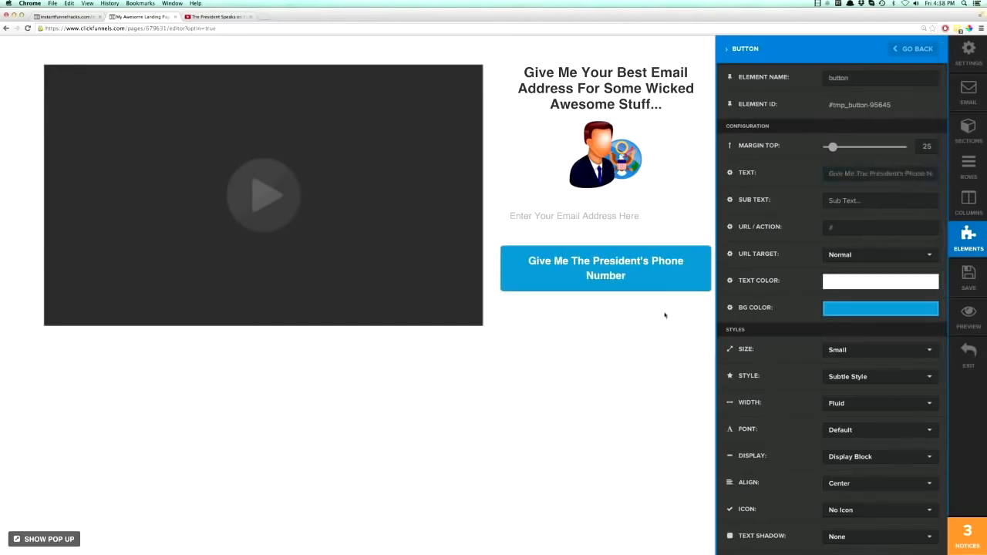
# Enter "Yes, I Will Really Get It For You!" as the button's sub text.
pyautogui.click(703, 265)
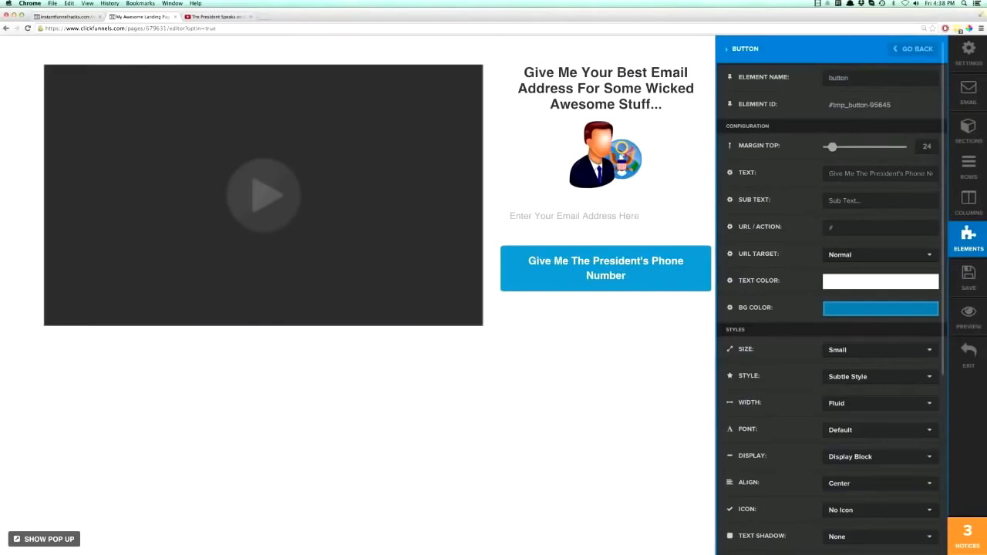
pyautogui.click(834, 200)
pyautogui.write('Yes, I Will ')
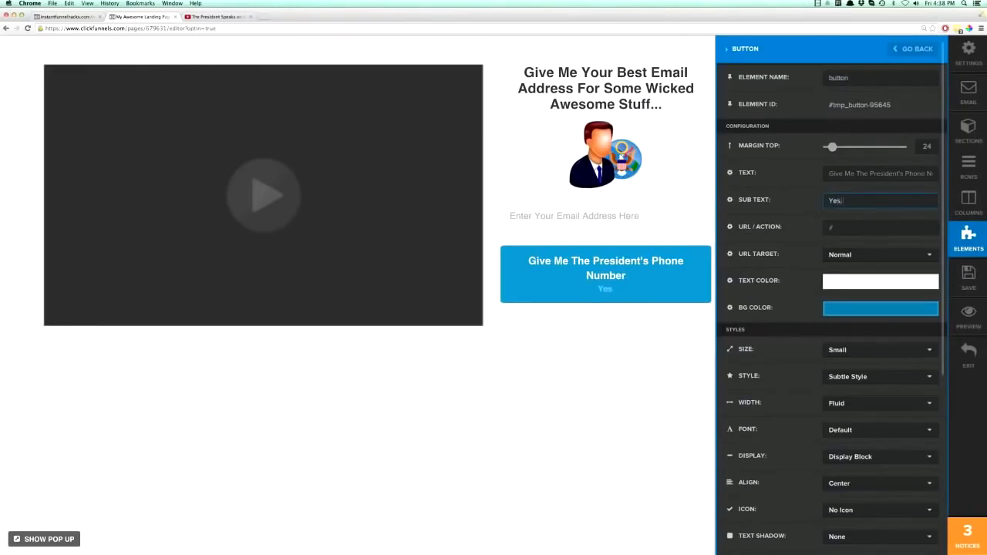
pyautogui.write('Really Get ')
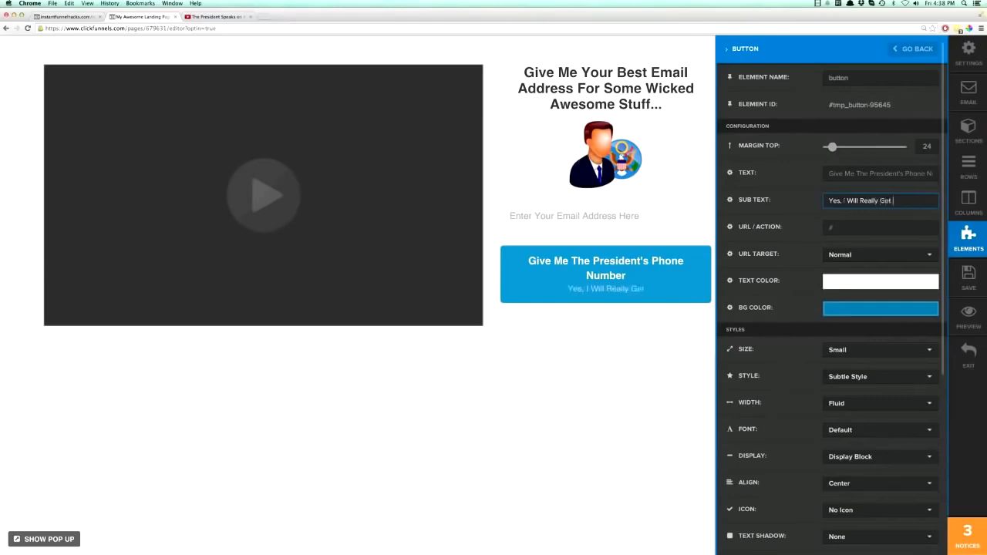
pyautogui.write('It For You!')
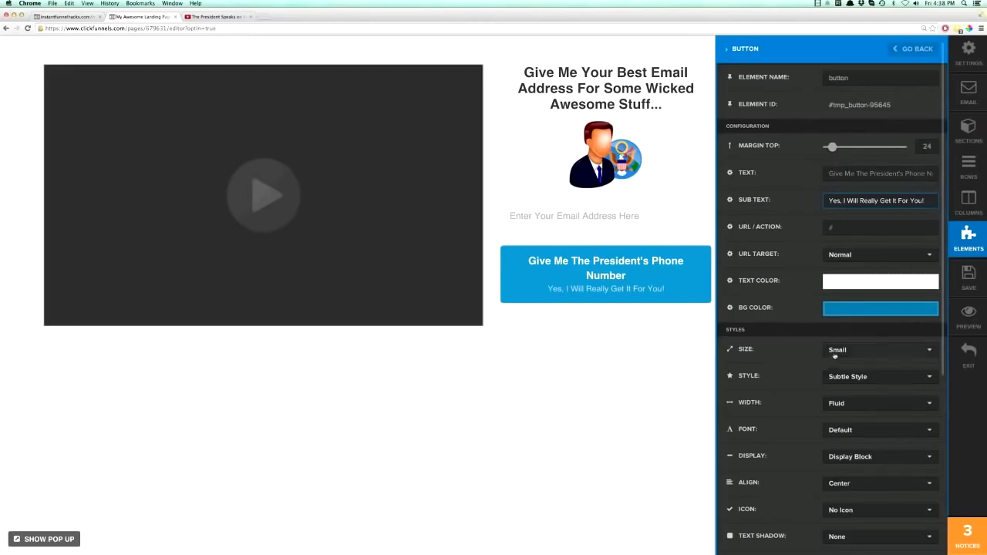
# Set the button's size to Extra Small.
pyautogui.scroll(-3, 835, 355)
pyautogui.click(834, 260)
pyautogui.click(840, 276)
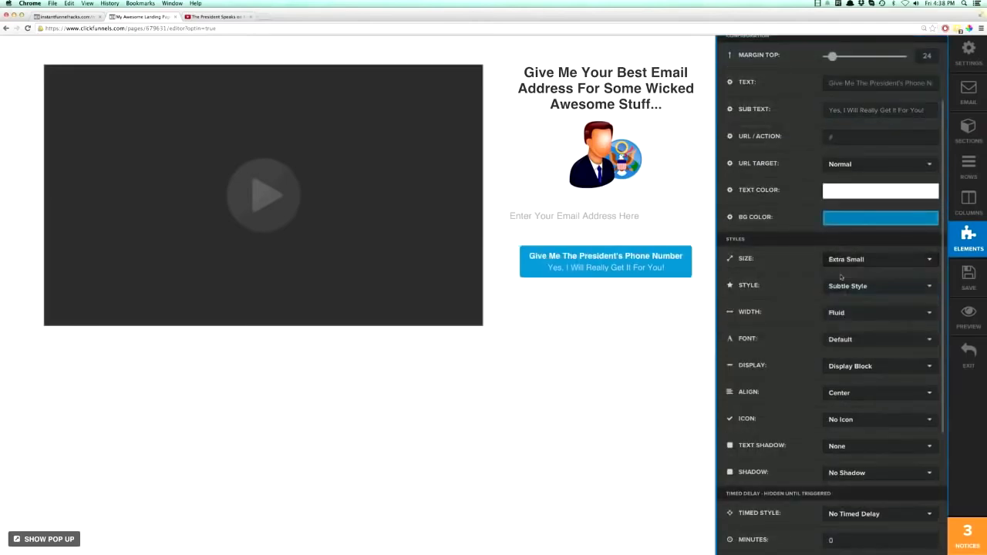
# Try the Extra Large, Large and Small sizes on the button, ending back on Extra Small.
pyautogui.click(846, 260)
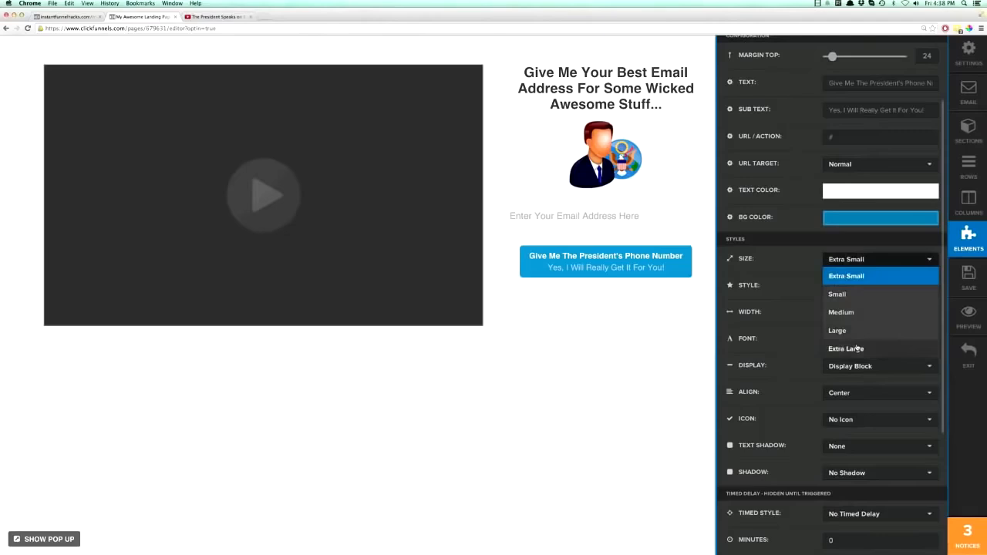
pyautogui.click(848, 349)
pyautogui.click(846, 260)
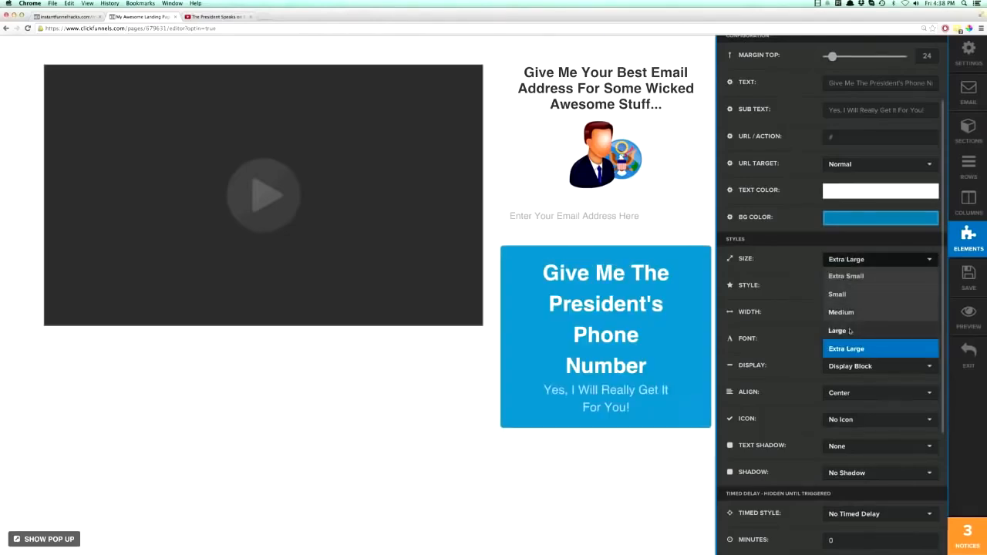
pyautogui.click(851, 330)
pyautogui.click(840, 260)
pyautogui.click(836, 294)
pyautogui.click(845, 262)
pyautogui.click(848, 278)
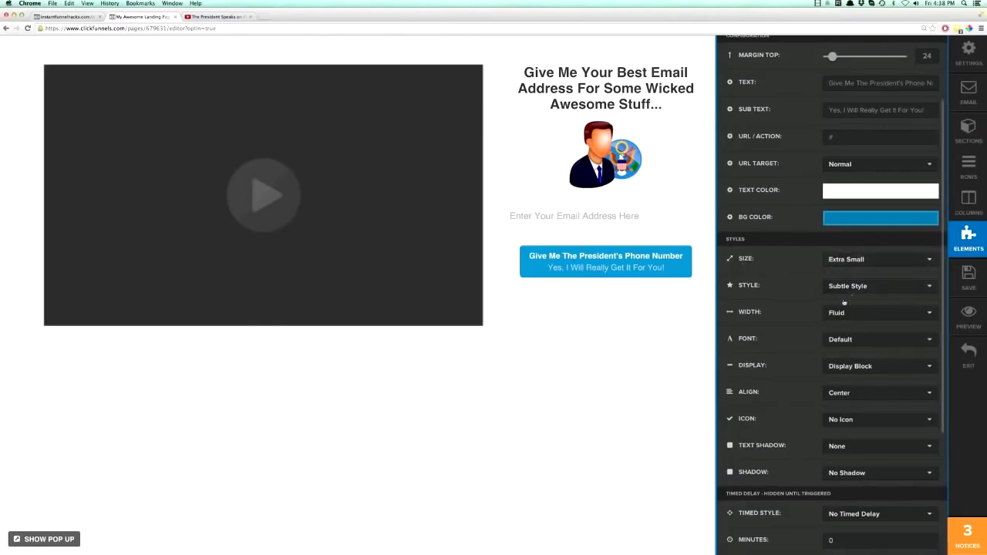
# Try the Arrow Right, Arrow Down, Plus, Check Box and Shopping Cart icons on the button.
pyautogui.scroll(-5, 843, 303)
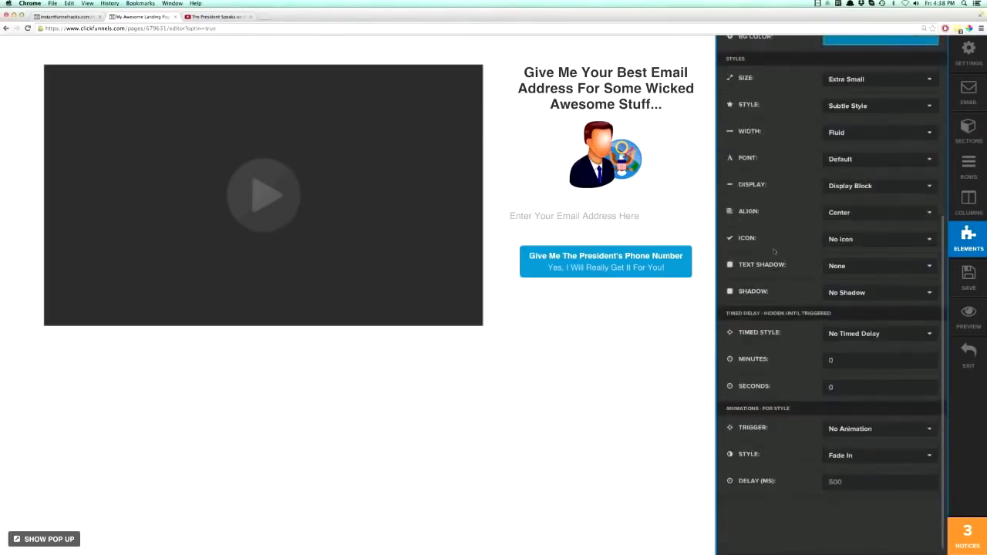
pyautogui.click(847, 242)
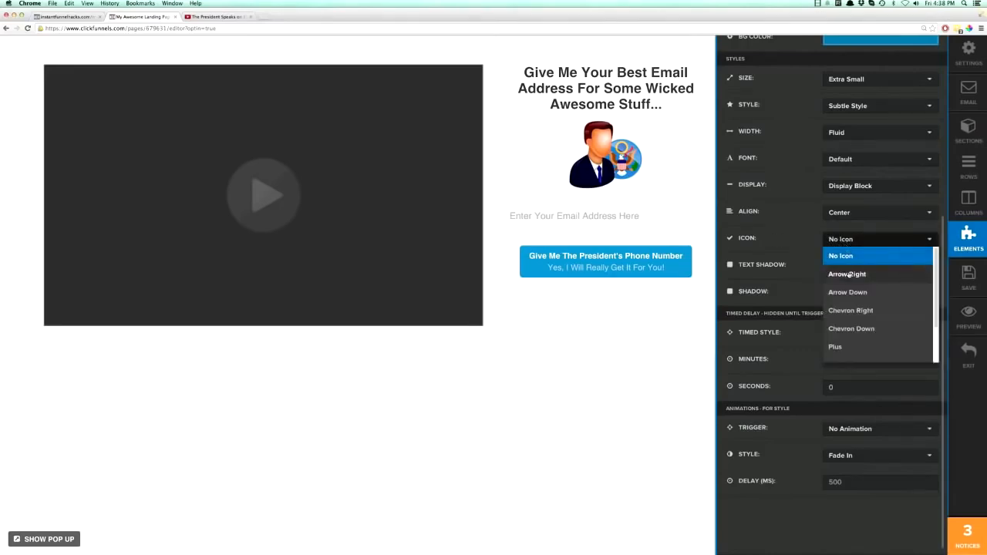
pyautogui.click(849, 275)
pyautogui.click(847, 241)
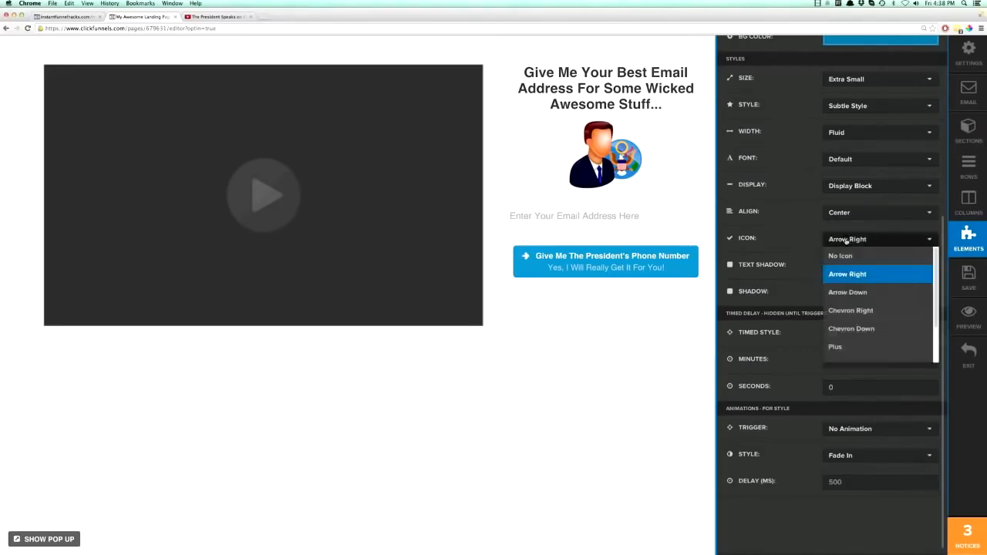
pyautogui.click(846, 292)
pyautogui.click(845, 242)
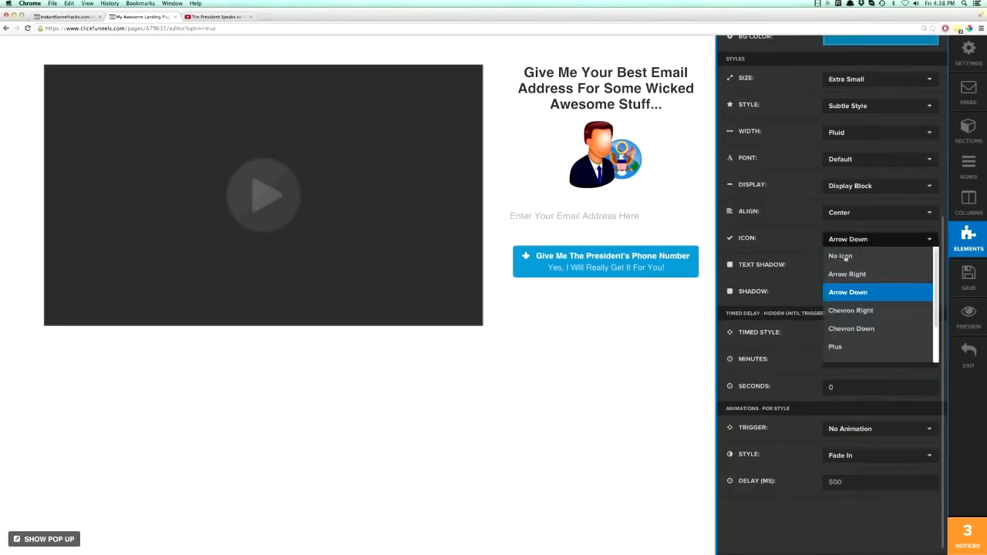
pyautogui.click(849, 347)
pyautogui.click(848, 239)
pyautogui.scroll(-2, 852, 308)
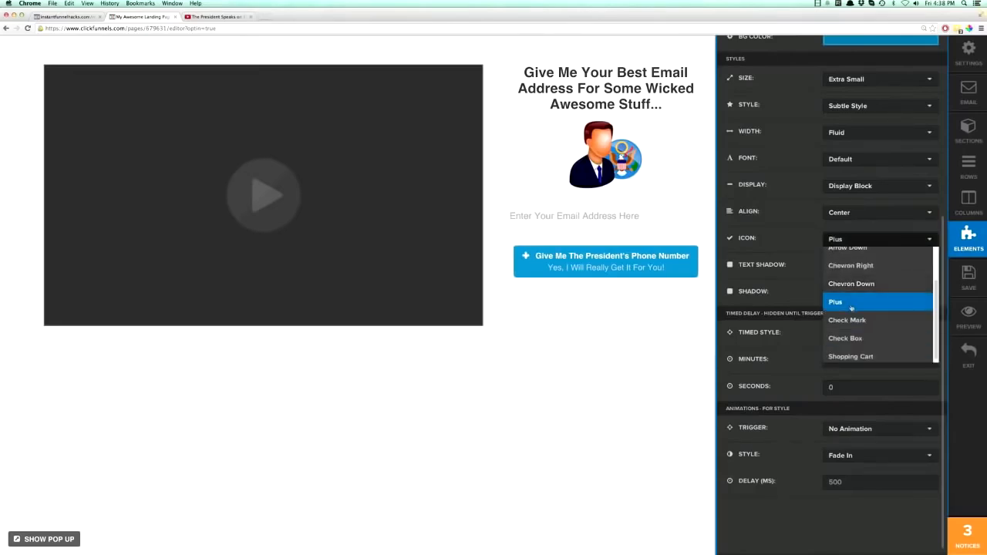
pyautogui.click(846, 337)
pyautogui.click(844, 241)
pyautogui.click(853, 355)
# Set the button's icon to Chevron Right and close the button's settings.
pyautogui.click(842, 241)
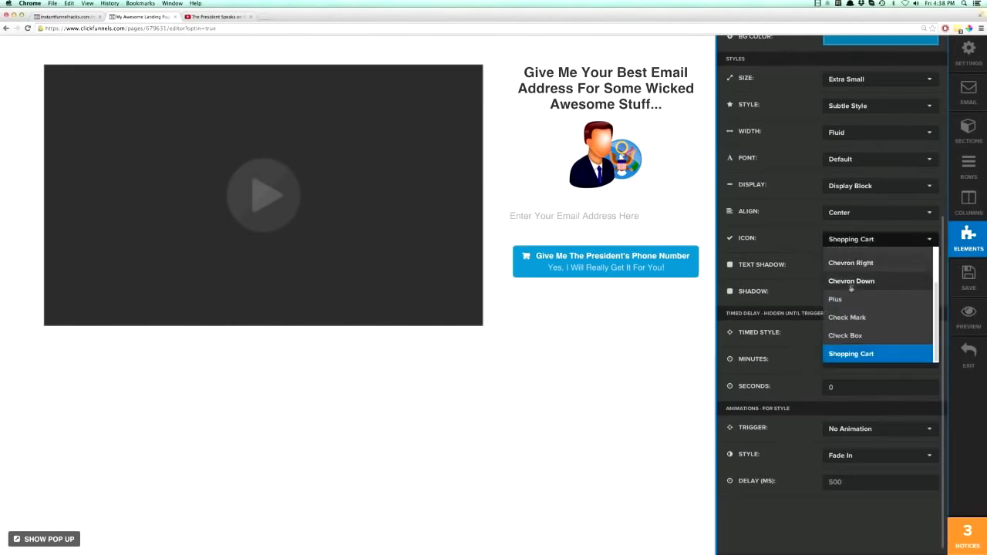
pyautogui.scroll(5, 852, 323)
pyautogui.scroll(1, 854, 402)
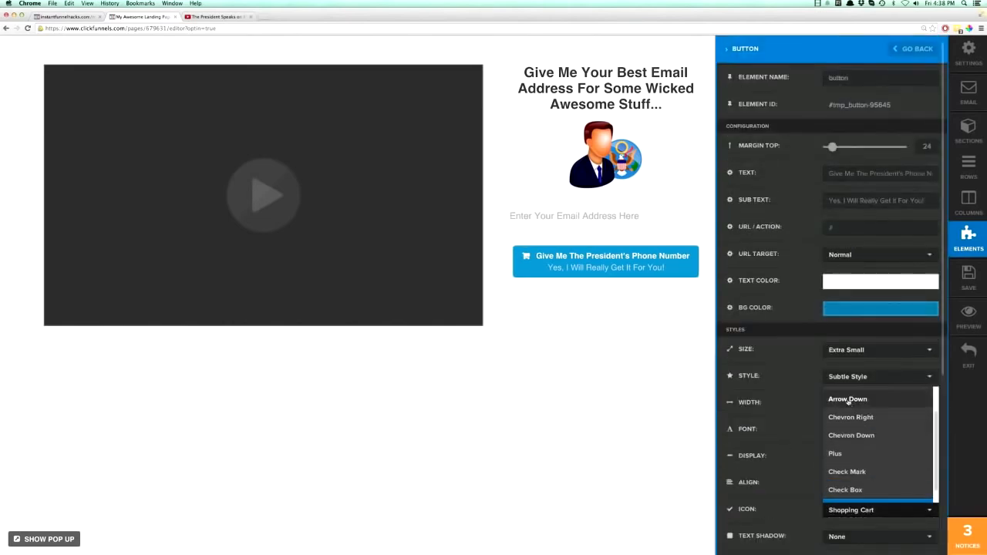
pyautogui.click(854, 420)
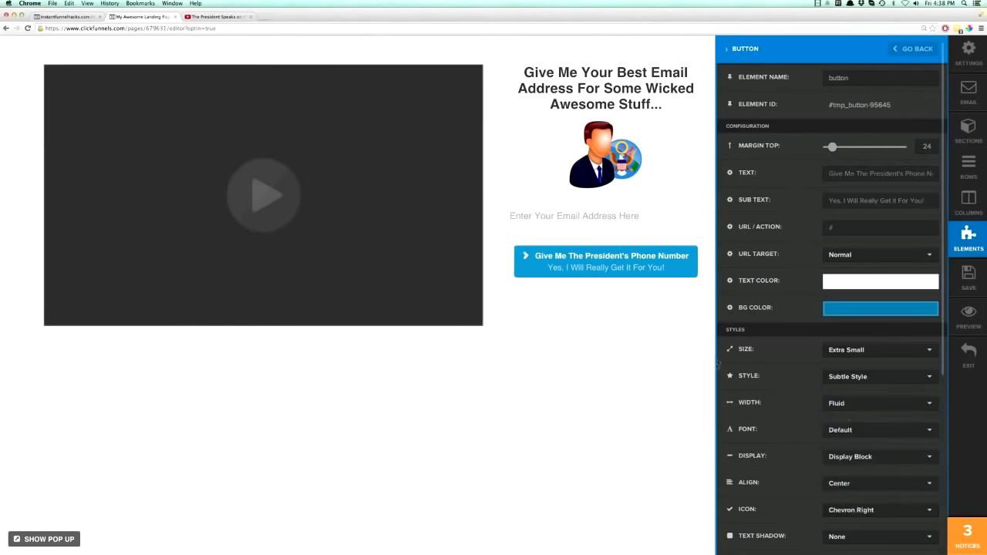
pyautogui.click(662, 376)
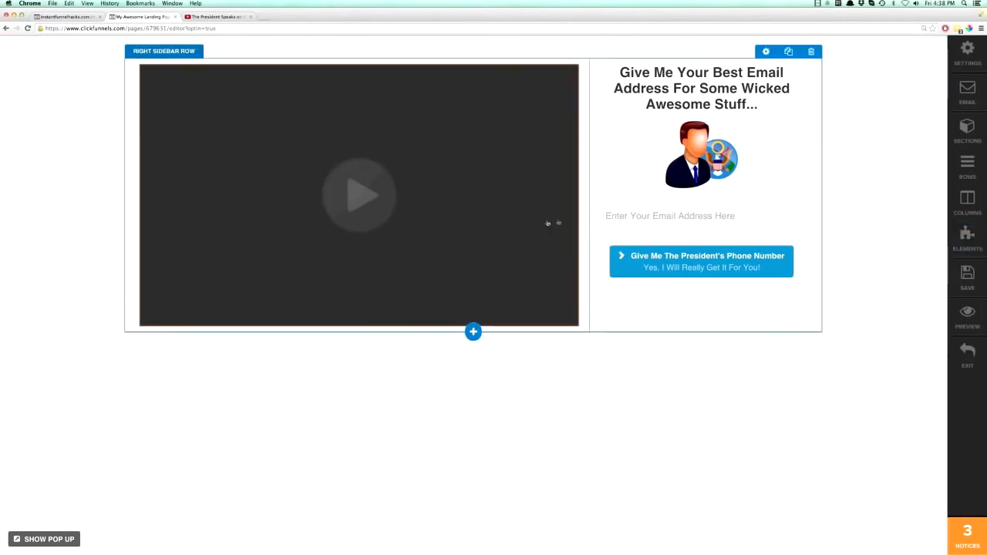
# Save the landing page and preview it live before returning to the editor.
pyautogui.click(974, 280)
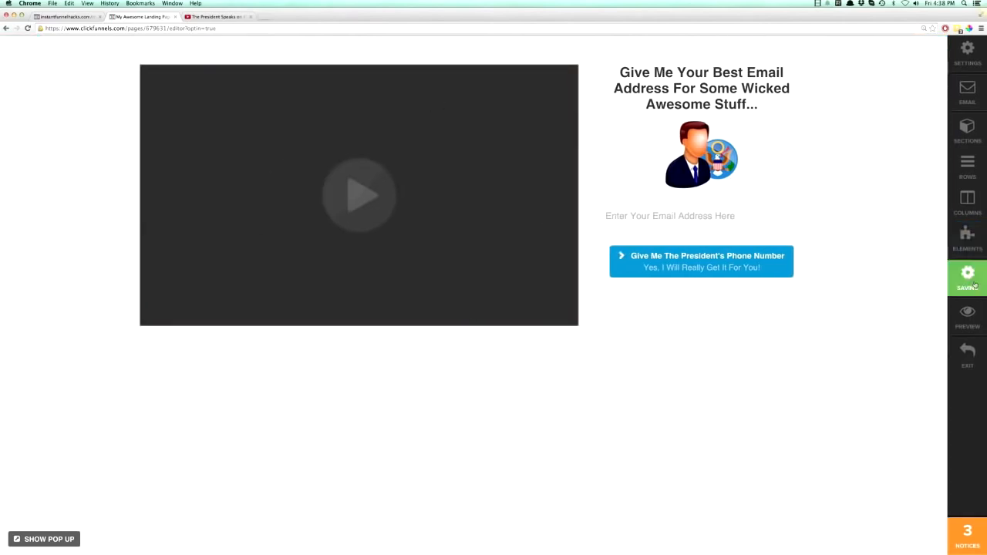
pyautogui.click(967, 316)
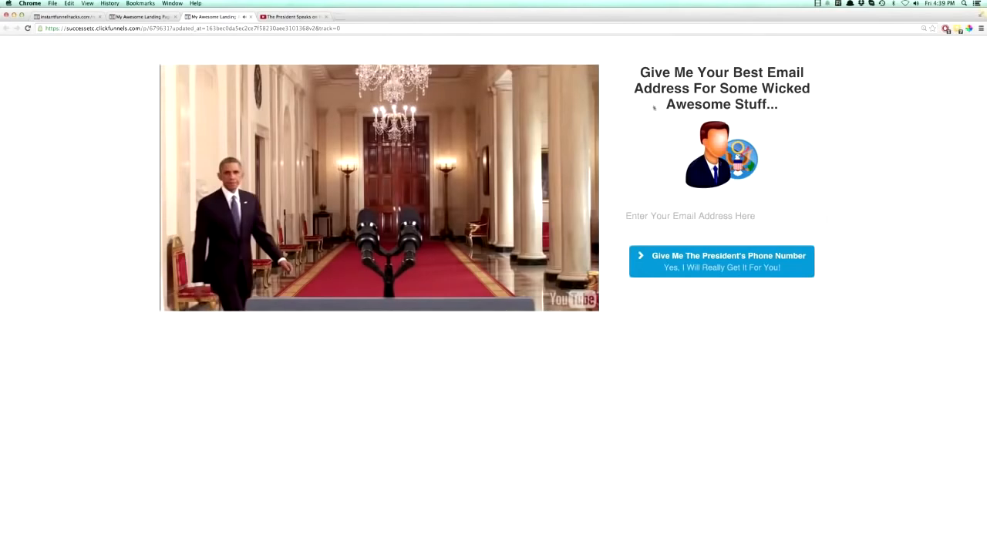
pyautogui.click(138, 16)
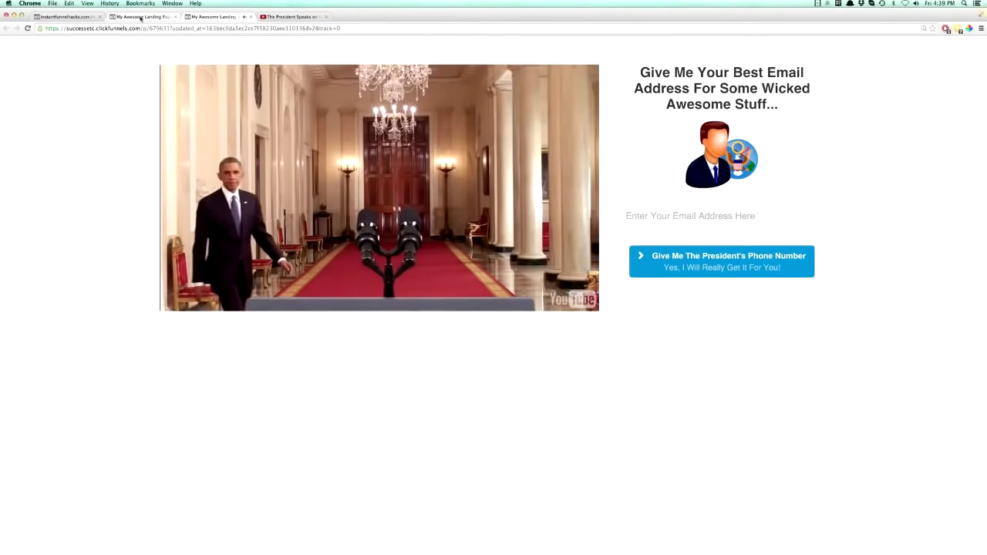
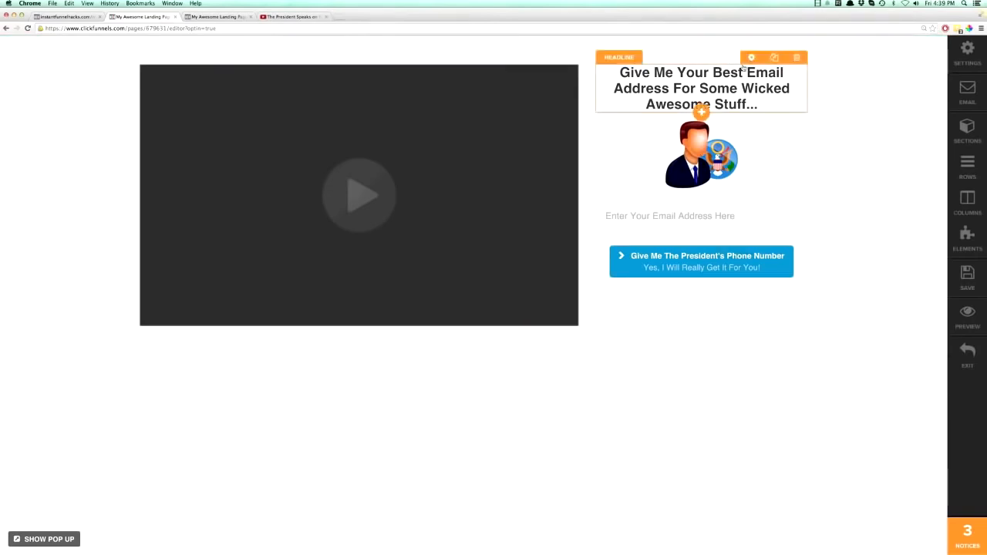
# Give the right column of the right sidebar row a semi-transparent dark gray background color.
pyautogui.click(967, 202)
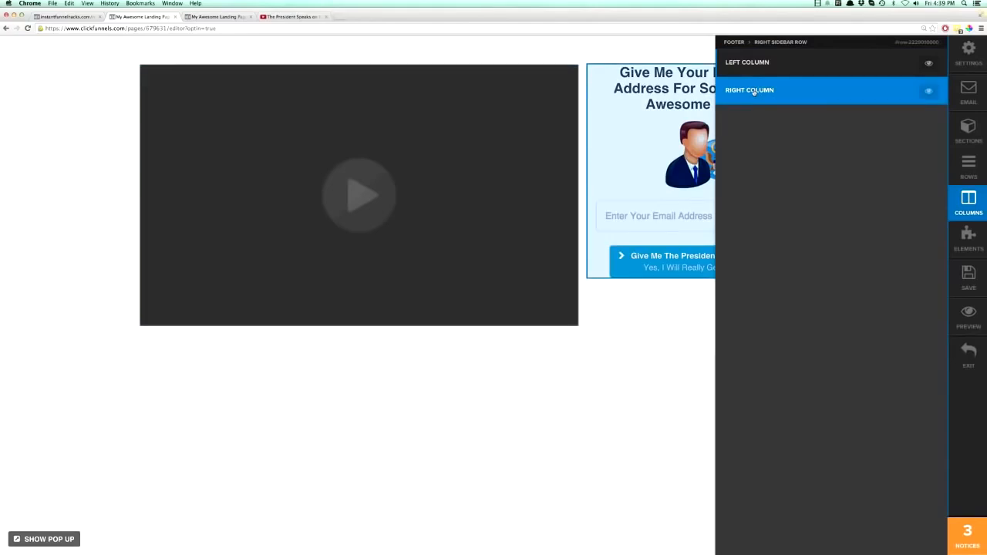
pyautogui.click(753, 91)
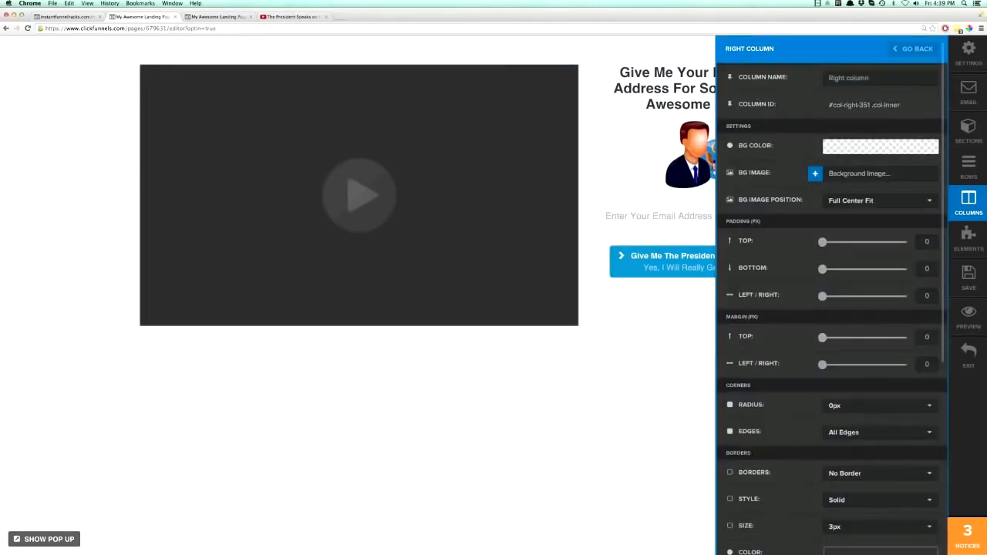
pyautogui.click(844, 151)
pyautogui.moveTo(831, 261); pyautogui.dragTo(891, 264)
pyautogui.click(802, 228)
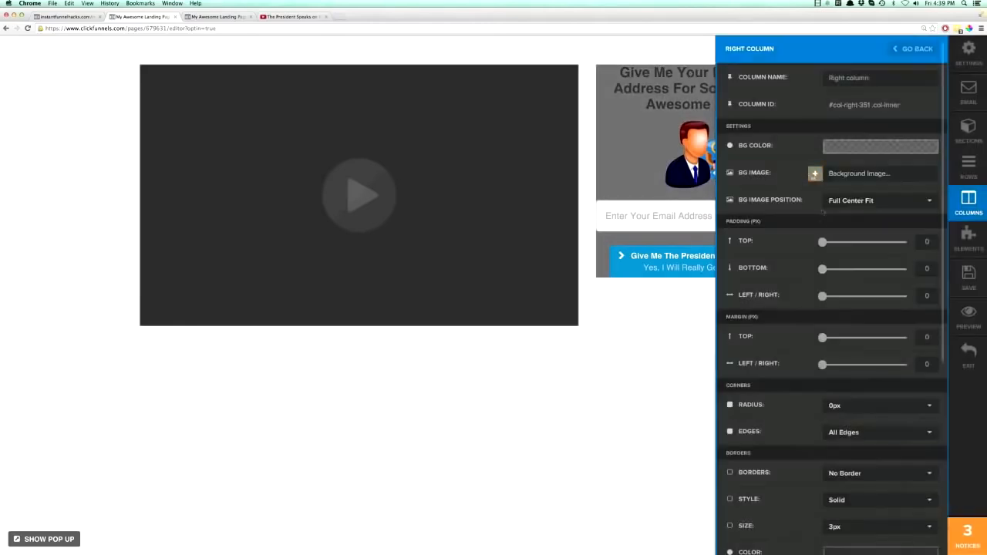
# Set the right column's padding to 15 px top, 19 px bottom and 17 px left/right, and its top margin to 22 px.
pyautogui.moveTo(822, 242); pyautogui.dragTo(831, 300)
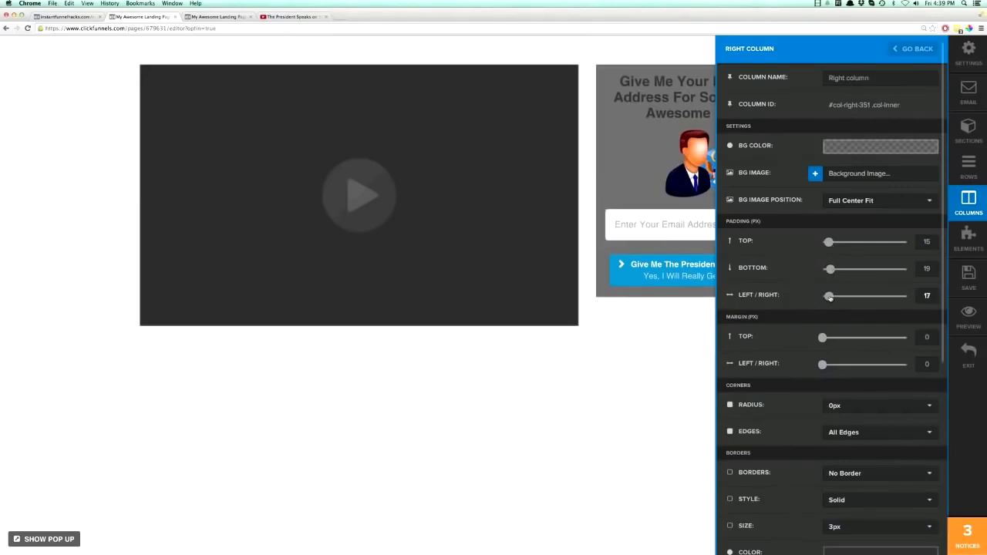
pyautogui.scroll(-3, 812, 324)
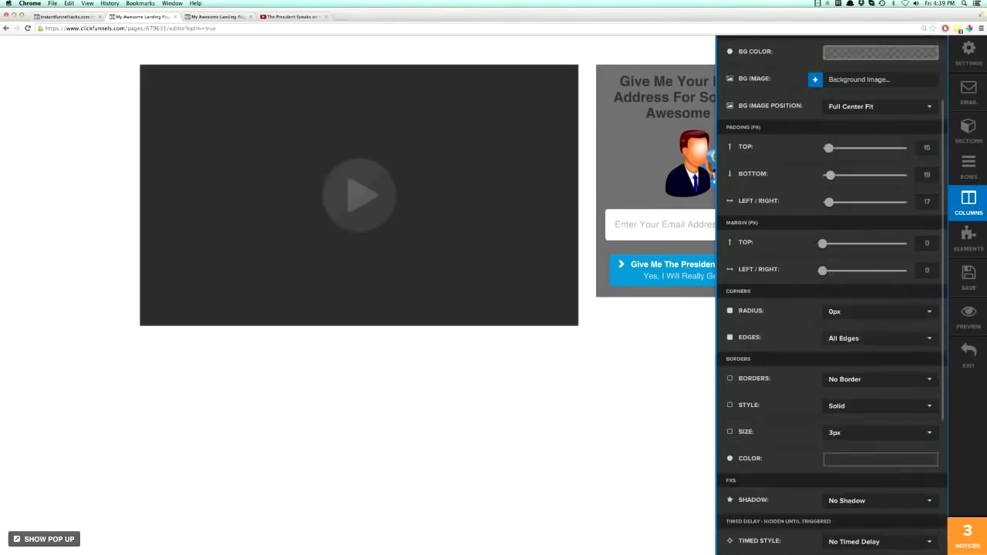
pyautogui.moveTo(822, 243); pyautogui.dragTo(832, 245)
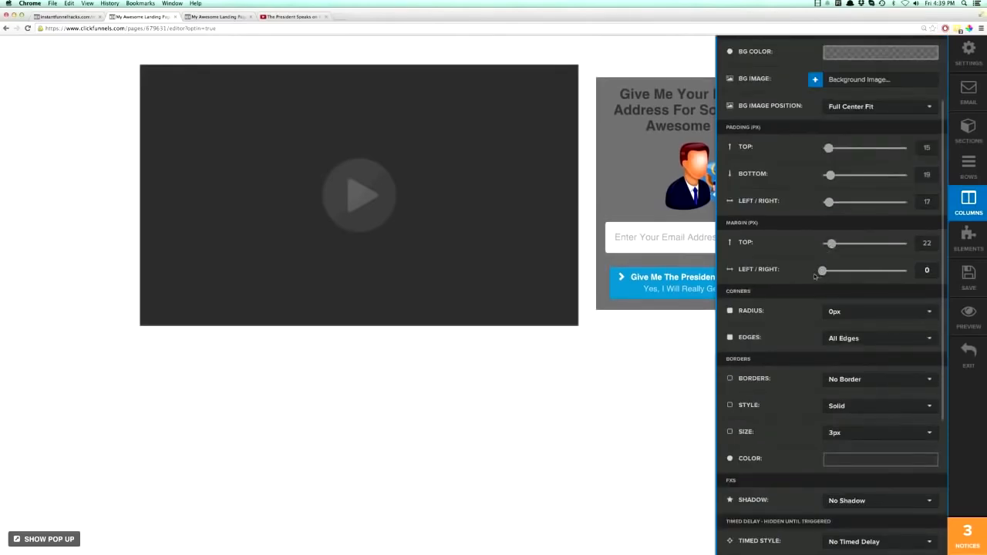
# Try 5px and 10px corner radii on the right column, settle on 20px and close its settings.
pyautogui.click(836, 312)
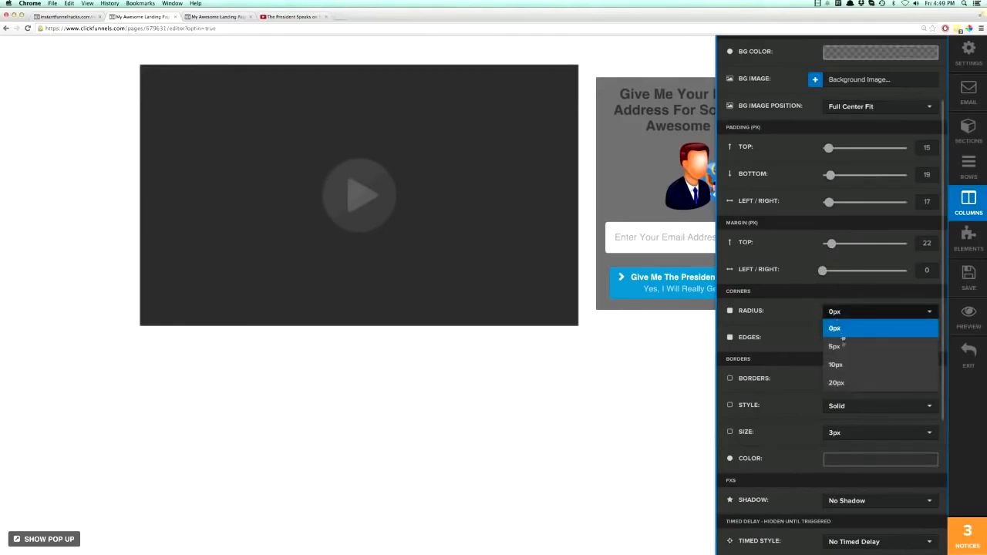
pyautogui.click(839, 347)
pyautogui.click(842, 316)
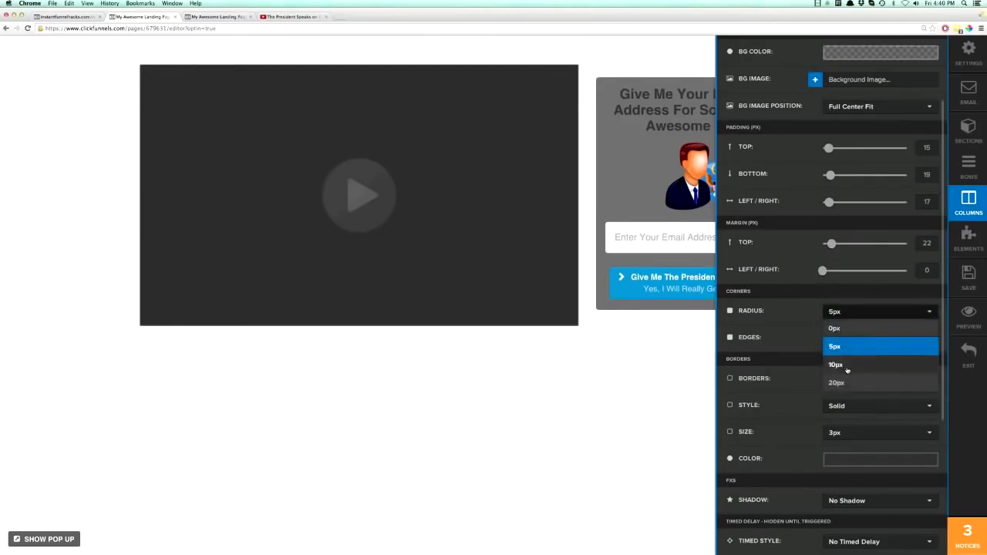
pyautogui.click(847, 367)
pyautogui.click(844, 314)
pyautogui.click(848, 381)
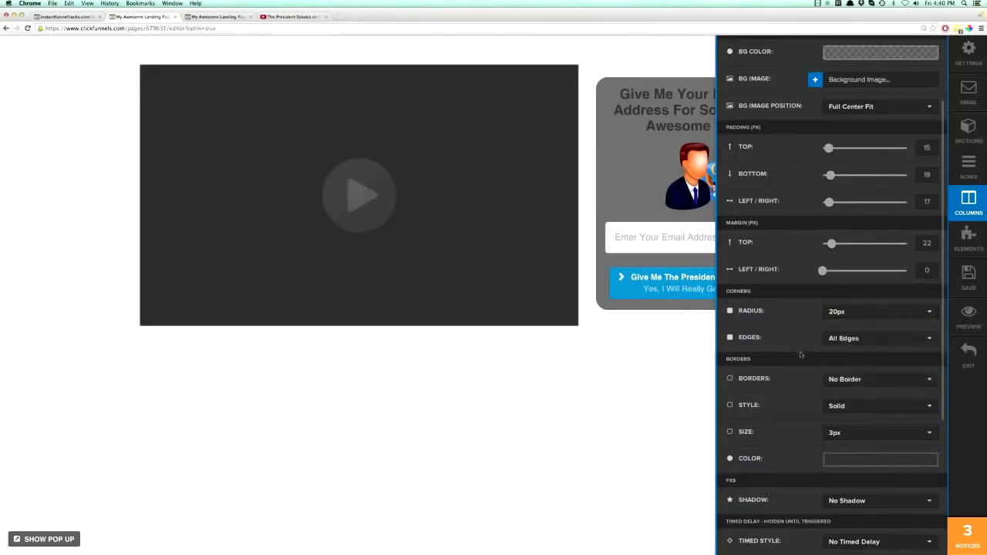
pyautogui.scroll(-5, 800, 351)
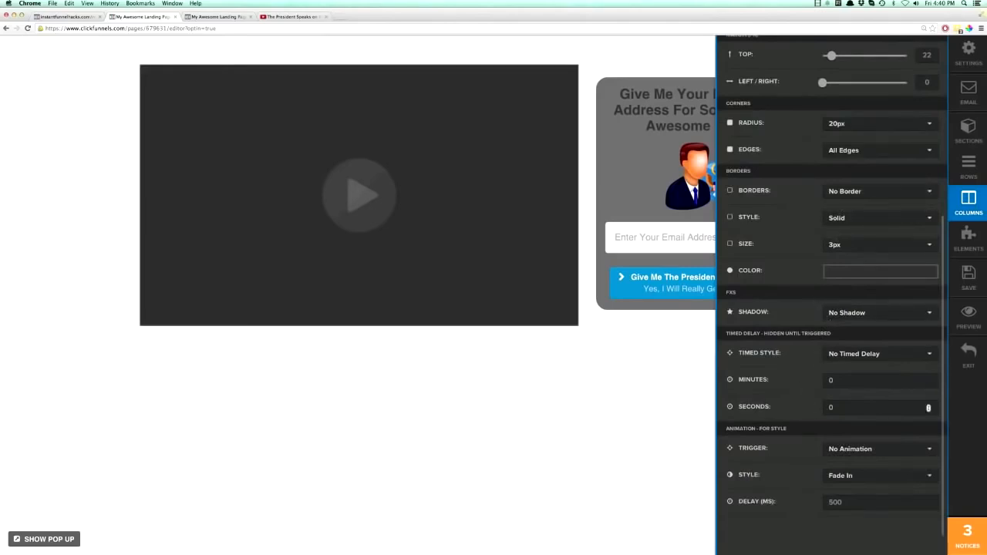
pyautogui.click(653, 389)
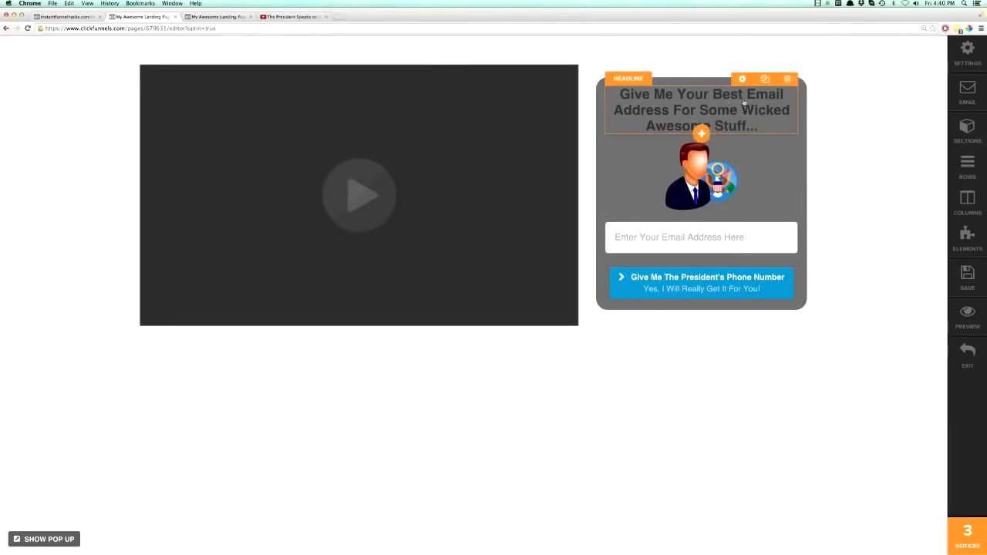
# Change the text color of the headline inside the gray optin box to white.
pyautogui.click(742, 79)
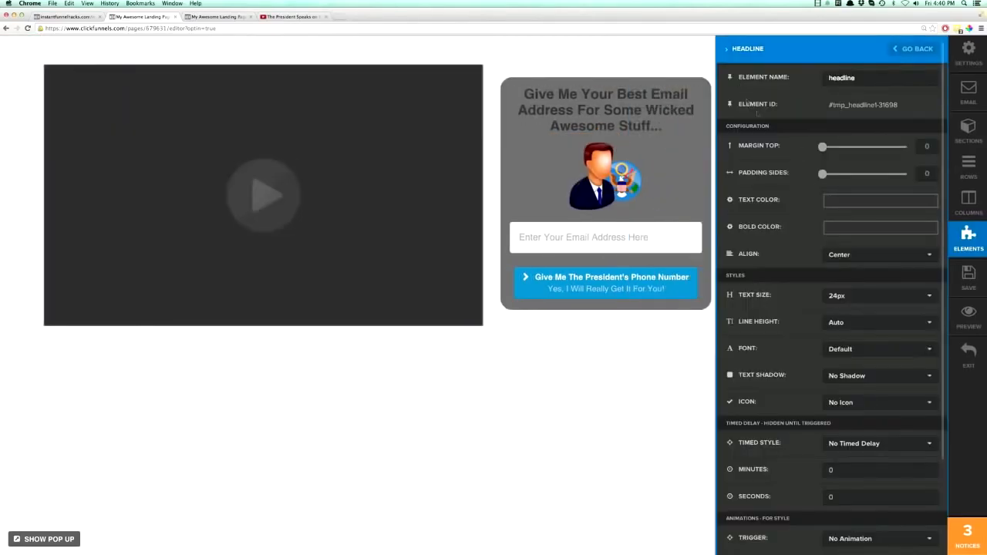
pyautogui.click(838, 203)
pyautogui.moveTo(830, 287); pyautogui.dragTo(813, 206)
pyautogui.click(813, 206)
pyautogui.click(693, 176)
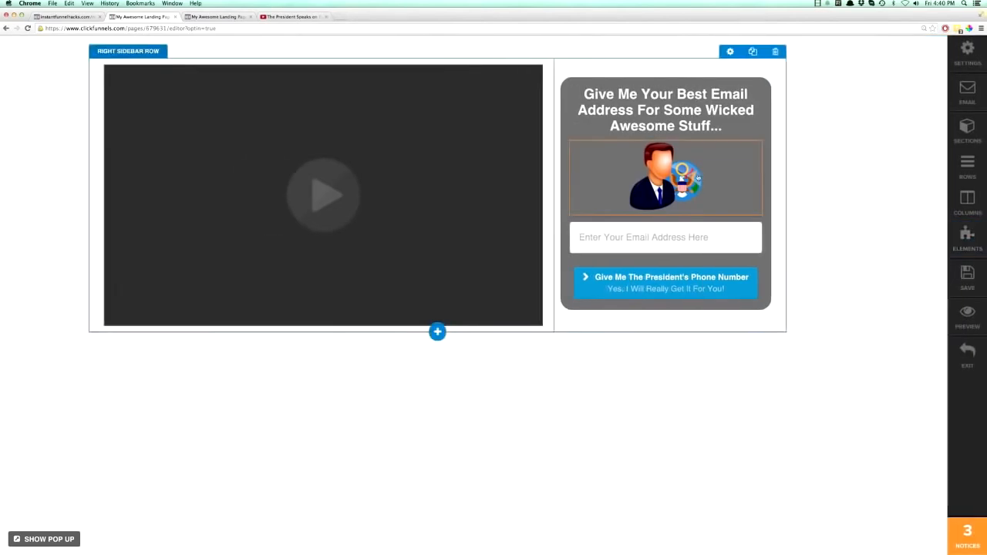
# Save the page, check the restyled optin box in the live preview and return to the editor.
pyautogui.click(970, 277)
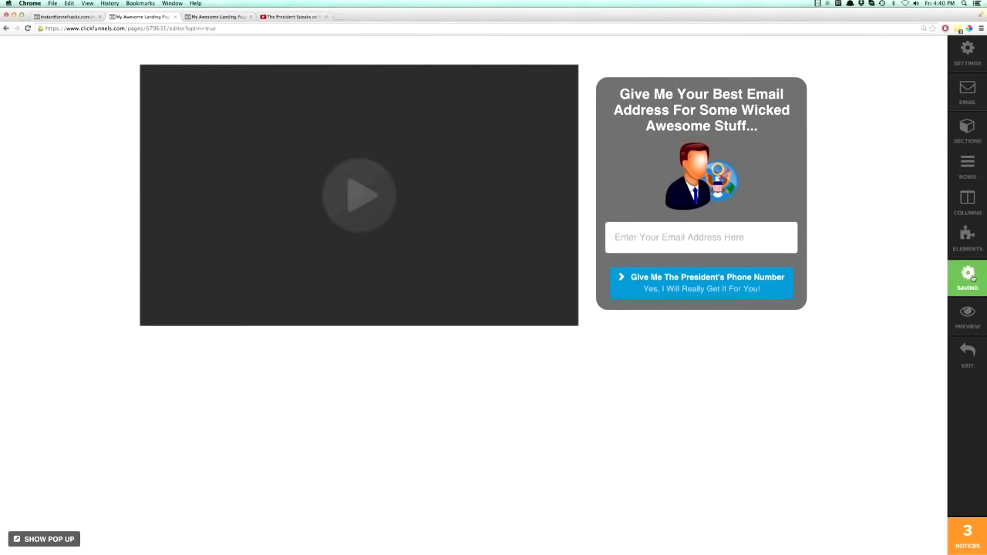
pyautogui.click(967, 316)
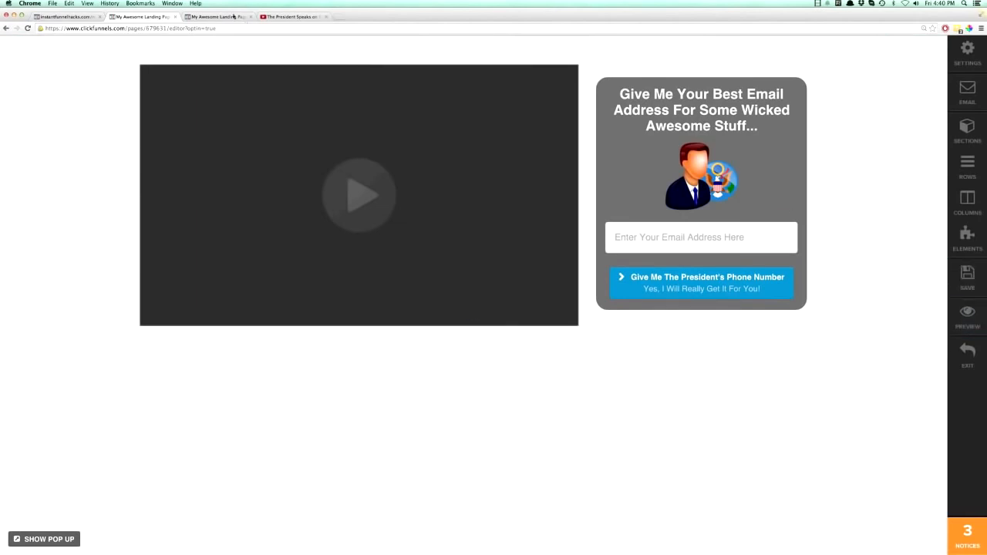
pyautogui.click(28, 28)
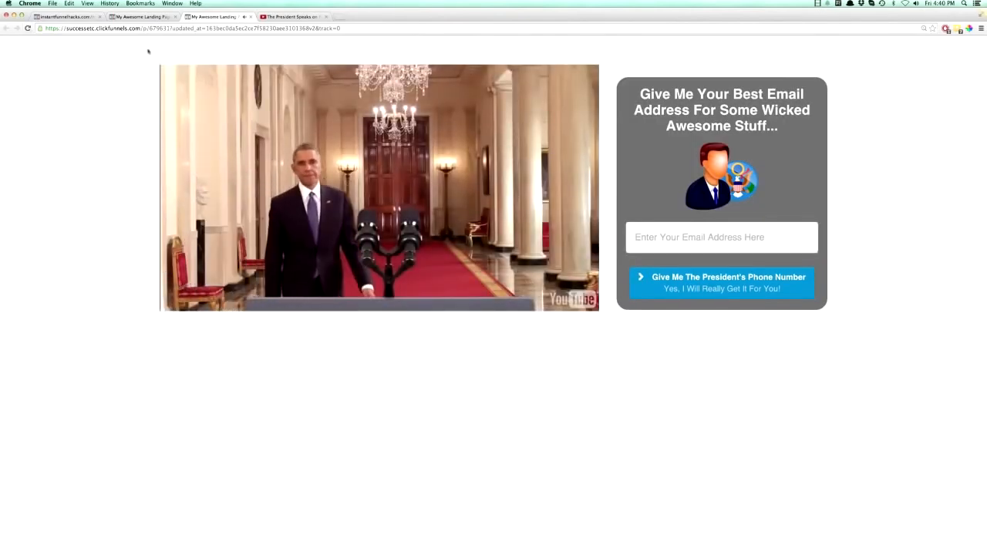
pyautogui.click(142, 16)
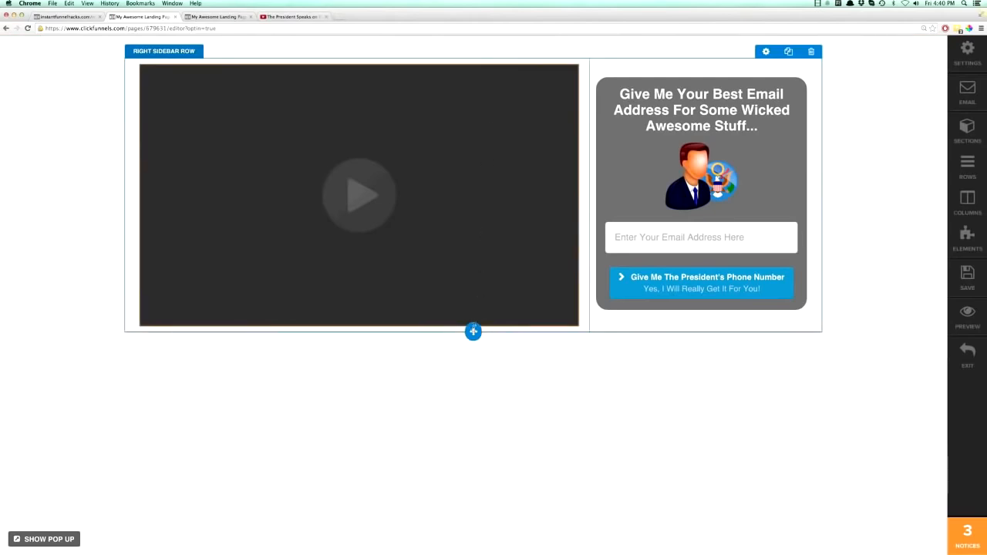
# Add a 1 column row to the page and move it above the right sidebar row.
pyautogui.click(473, 332)
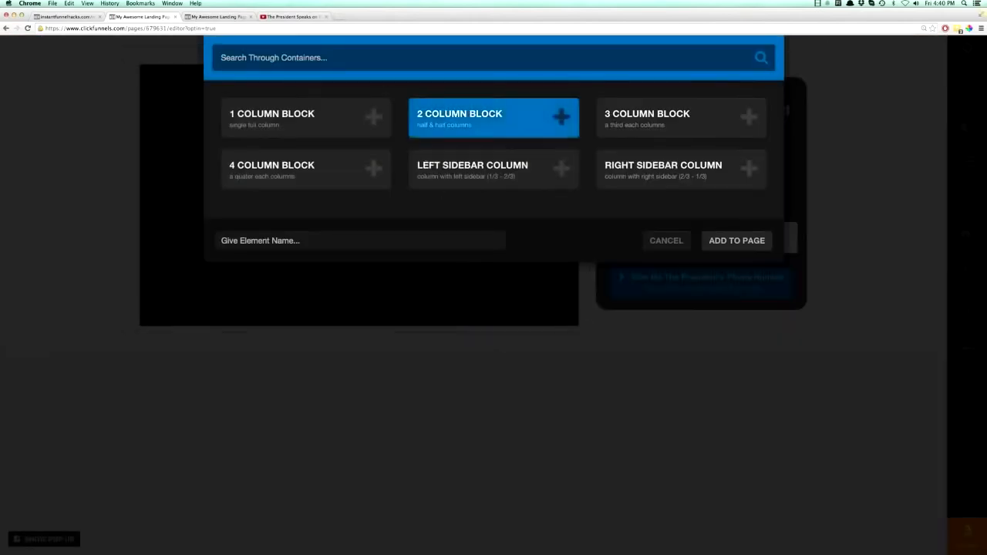
pyautogui.click(306, 116)
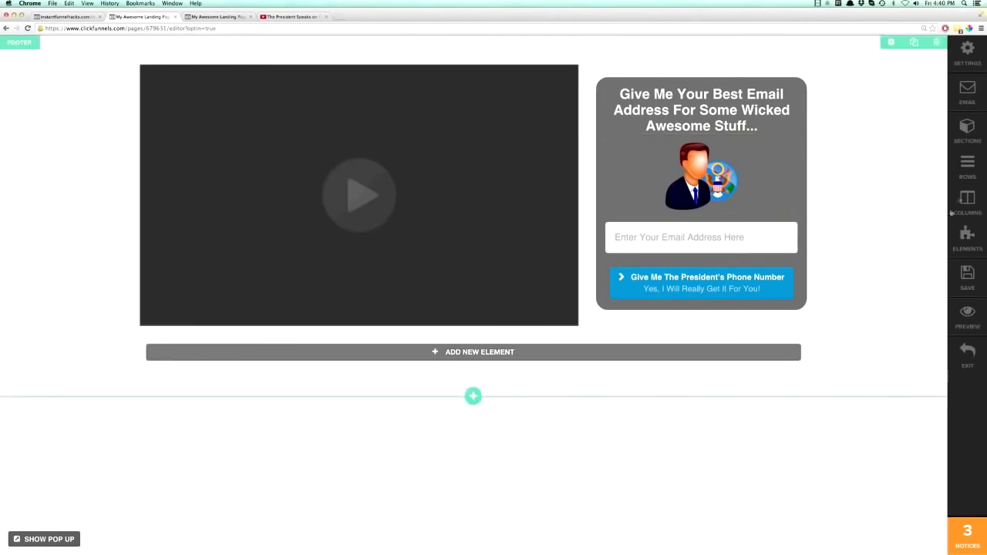
pyautogui.click(967, 166)
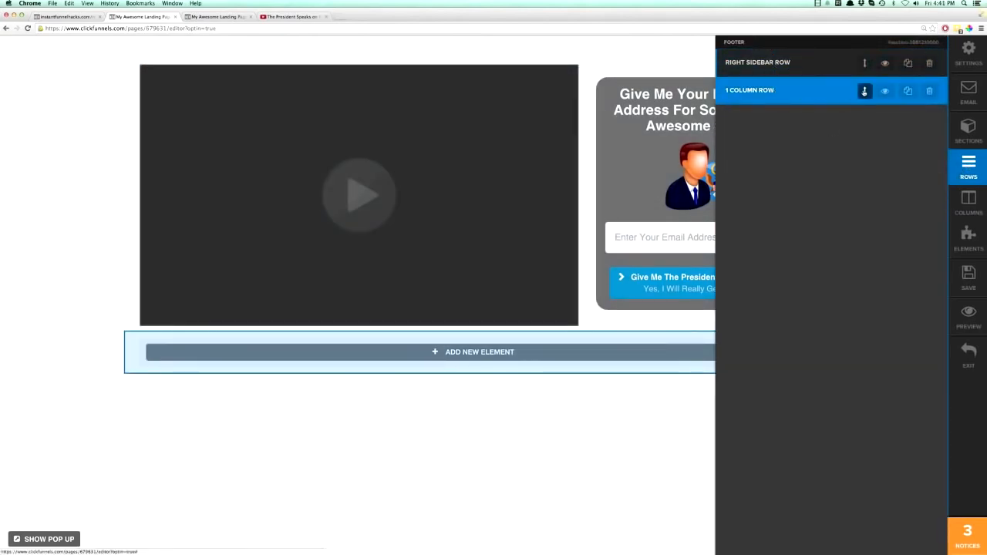
pyautogui.moveTo(865, 90); pyautogui.dragTo(865, 63)
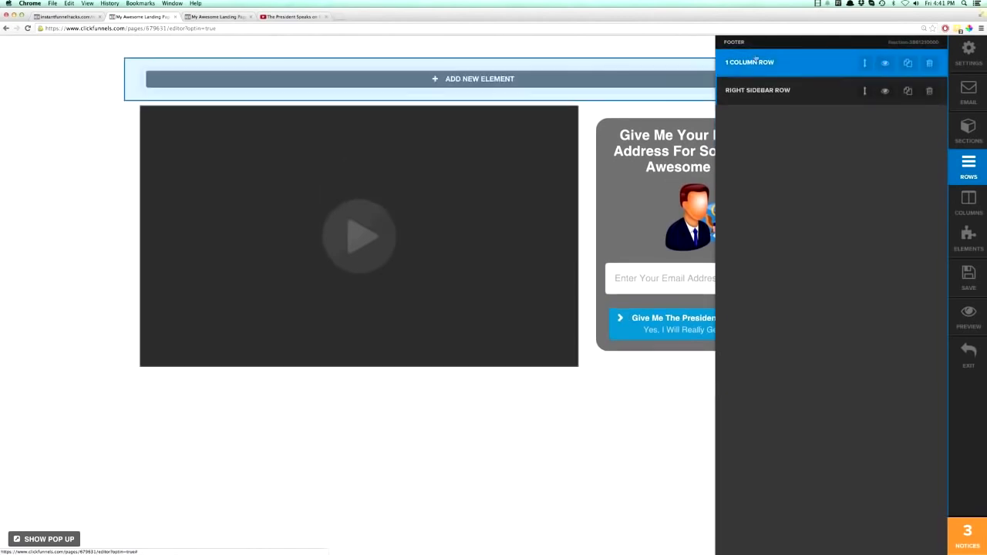
pyautogui.moveTo(864, 63)
pyautogui.mouseDown()
pyautogui.moveTo(865, 108)
pyautogui.moveTo(865, 58)
pyautogui.mouseUp()
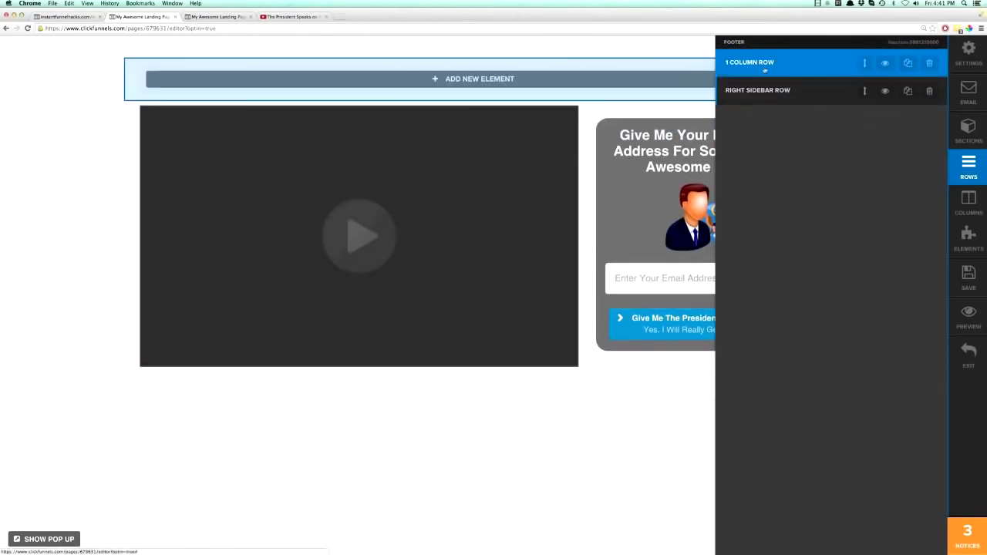
pyautogui.click(634, 100)
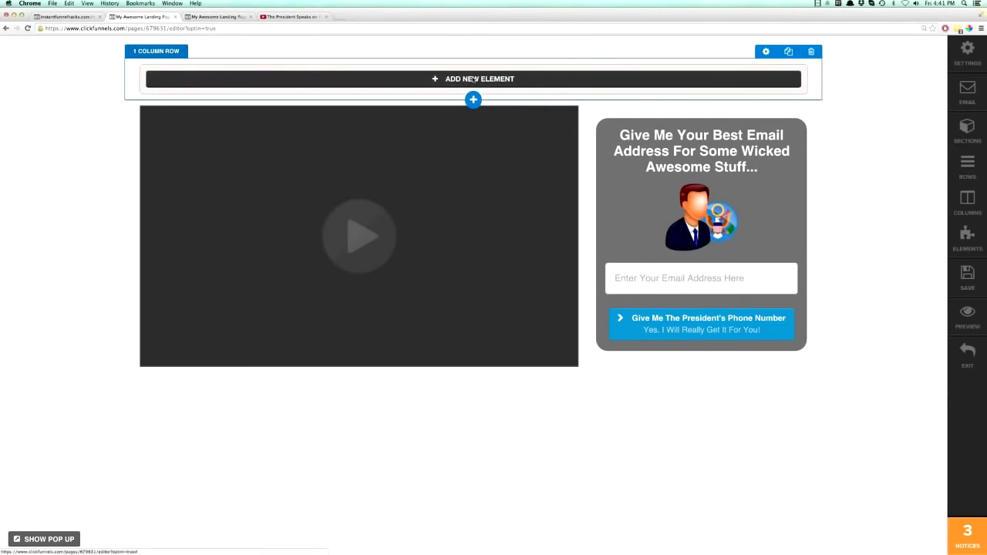
# Add a headline element to the one-column row reading "Do You Want President's Obamo's Phone Number?".
pyautogui.click(474, 79)
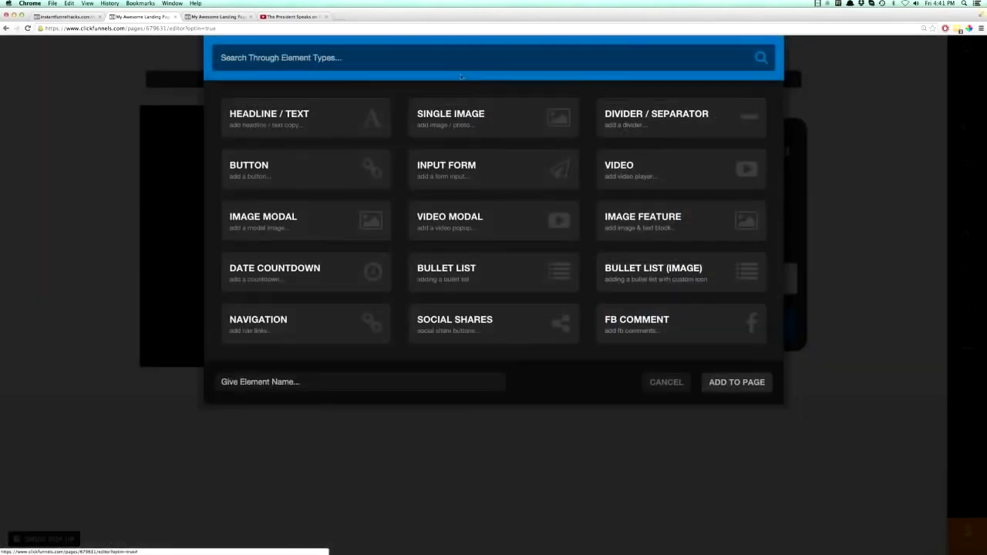
pyautogui.click(287, 122)
pyautogui.tripleClick(434, 76)
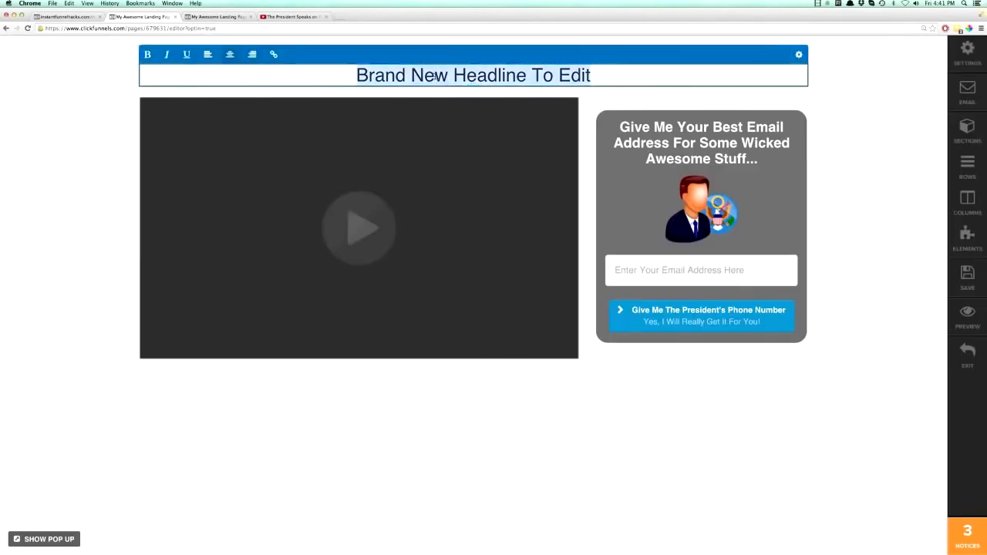
pyautogui.write('Do')
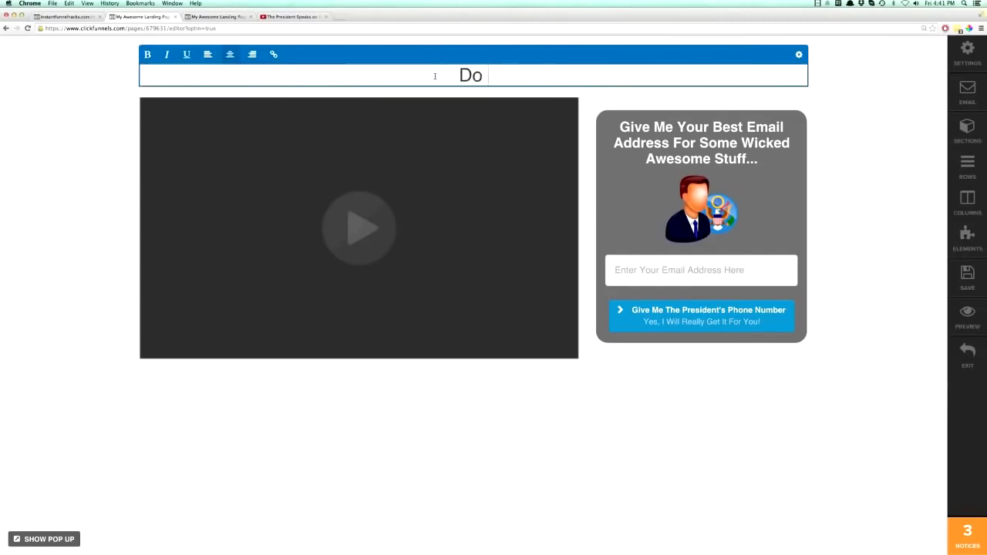
pyautogui.write(" You Want President's Ob")
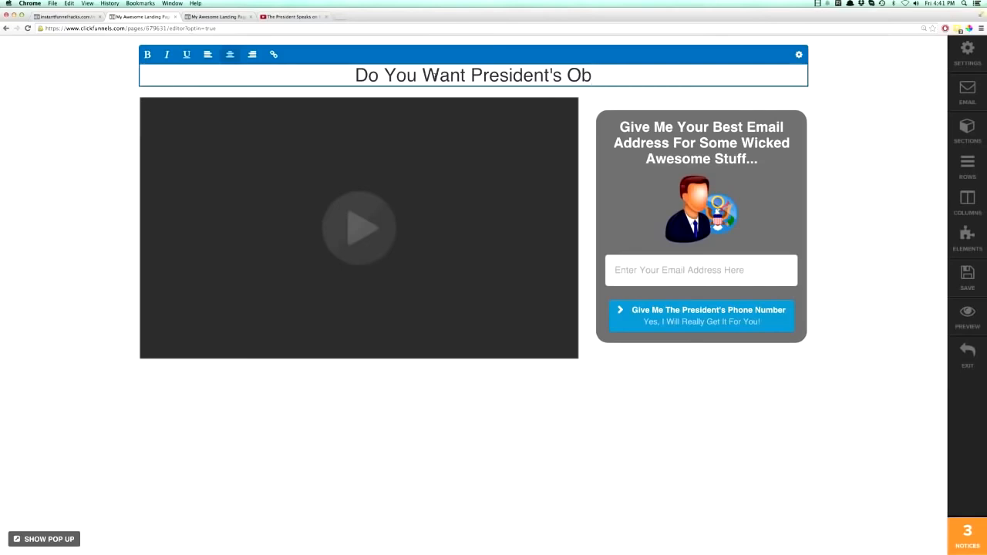
pyautogui.press('BackSpace')
pyautogui.write("bamo's Phone Number?")
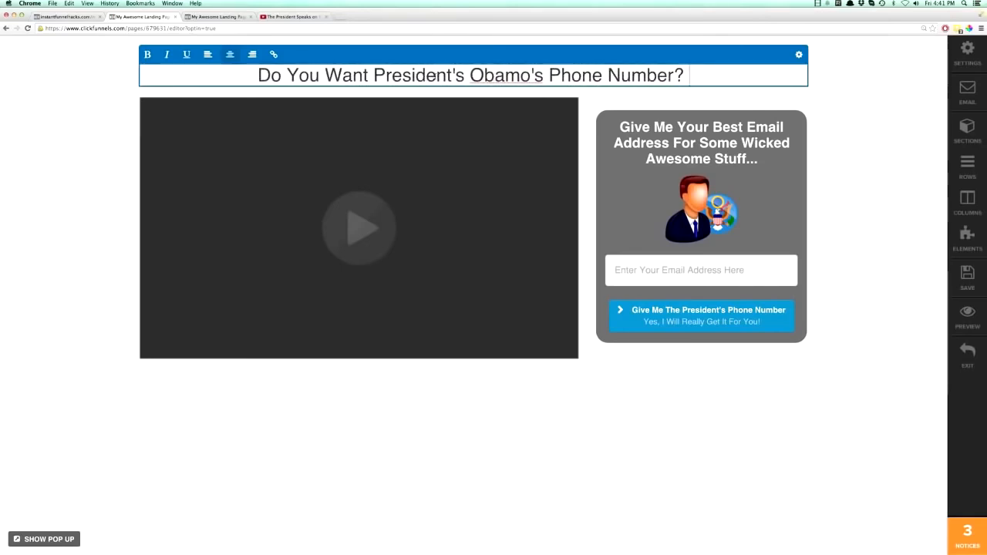
# Make the new top headline bold and set its text size to 48px.
pyautogui.tripleClick(392, 74)
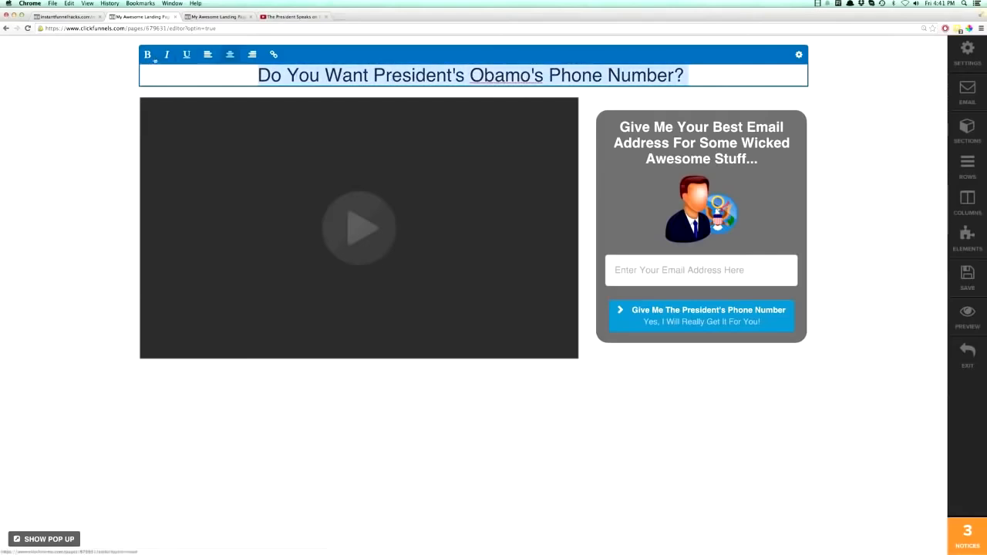
pyautogui.click(149, 55)
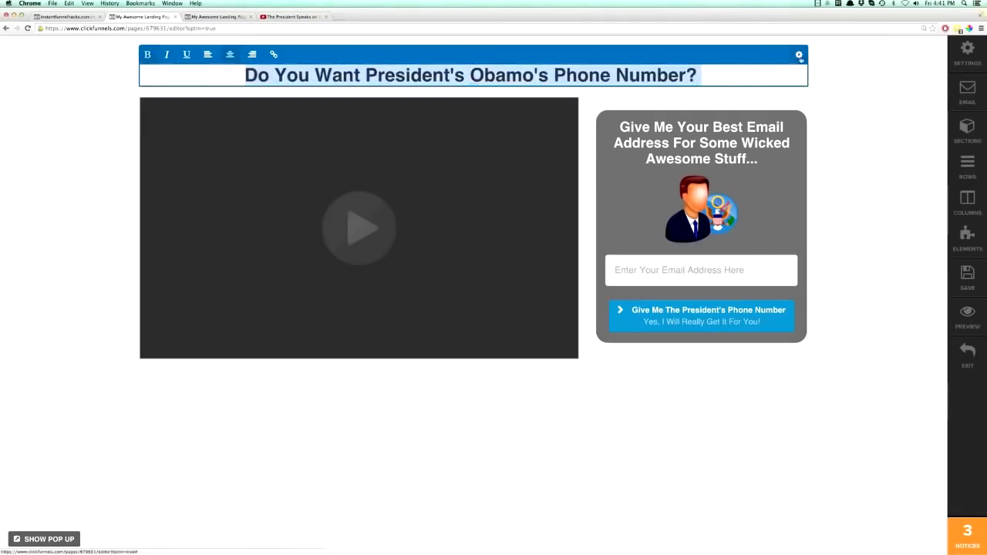
pyautogui.click(798, 54)
pyautogui.click(877, 295)
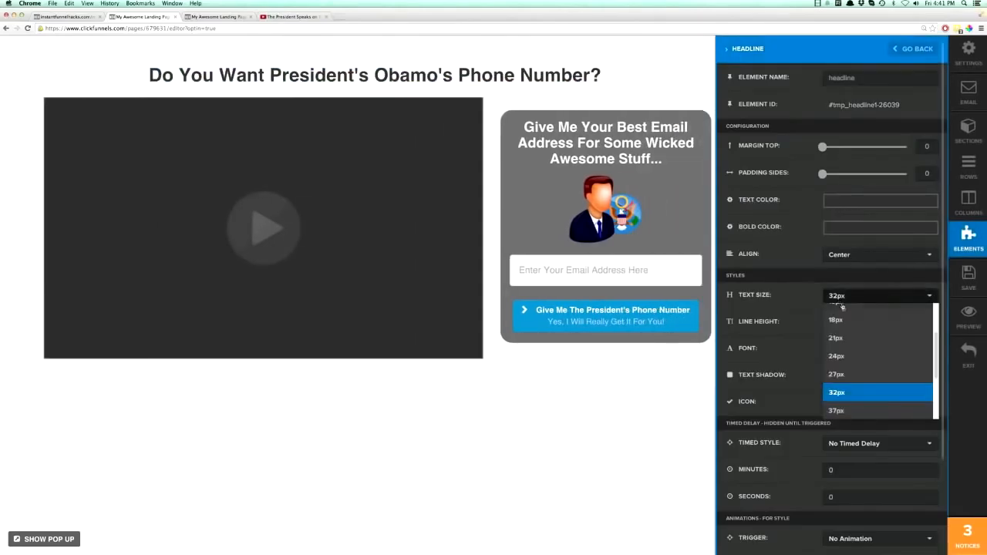
pyautogui.scroll(-4, 847, 361)
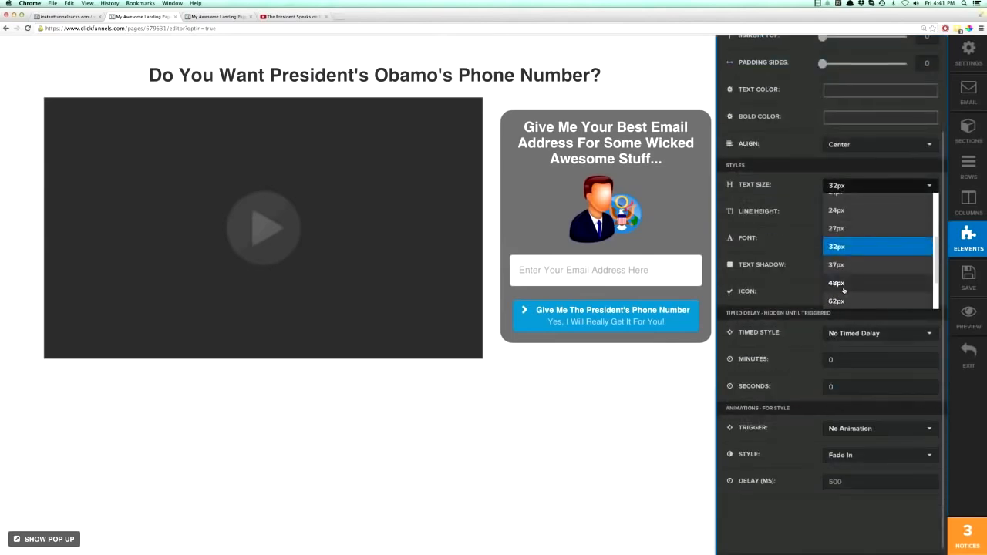
pyautogui.click(844, 291)
# Try 62px on the top headline, enlarge its text to 72px and save the page.
pyautogui.click(844, 193)
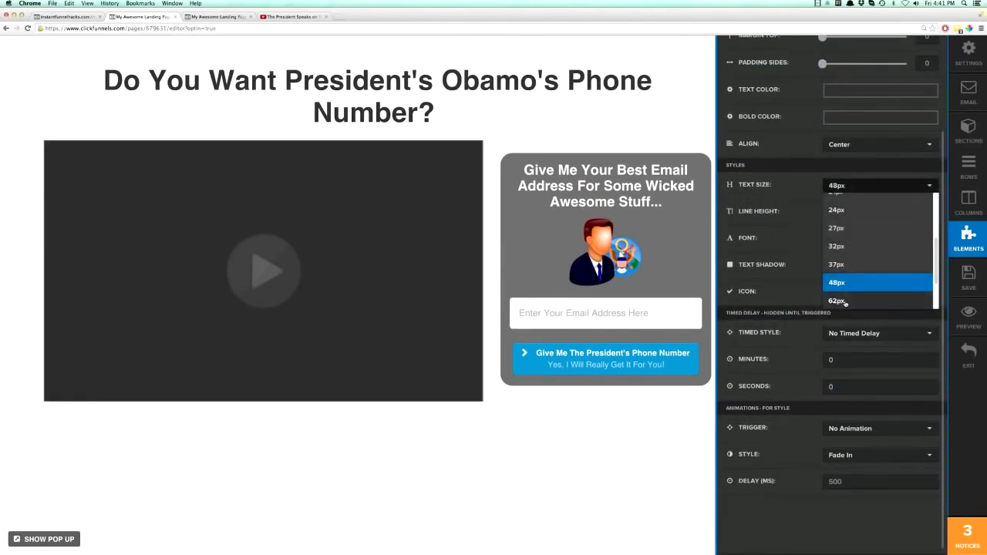
pyautogui.click(846, 301)
pyautogui.click(846, 189)
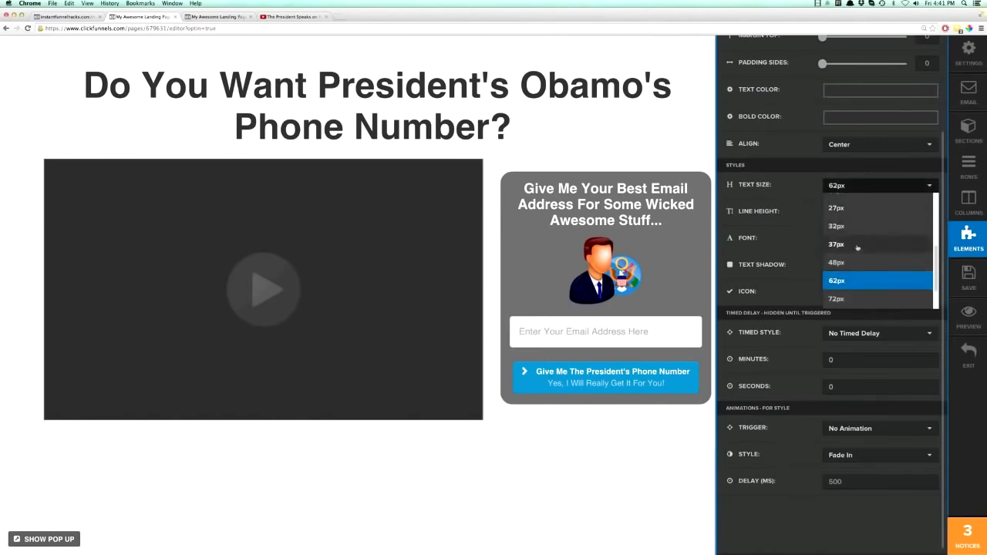
pyautogui.click(848, 293)
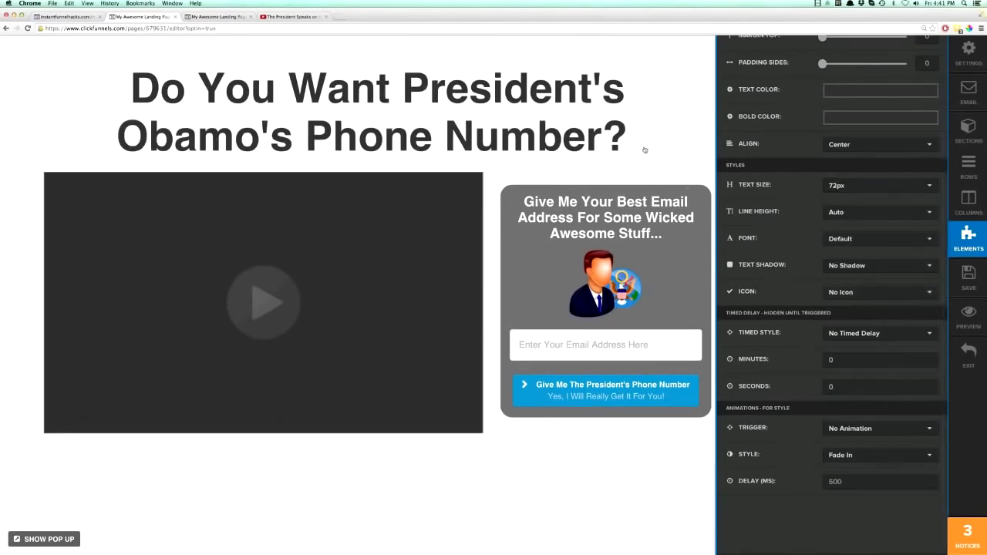
pyautogui.click(646, 151)
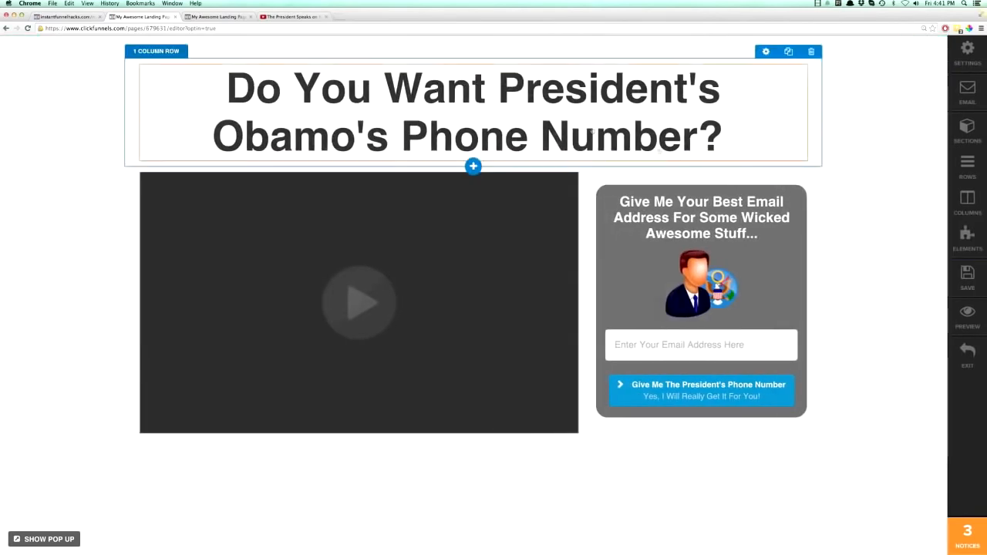
pyautogui.click(967, 275)
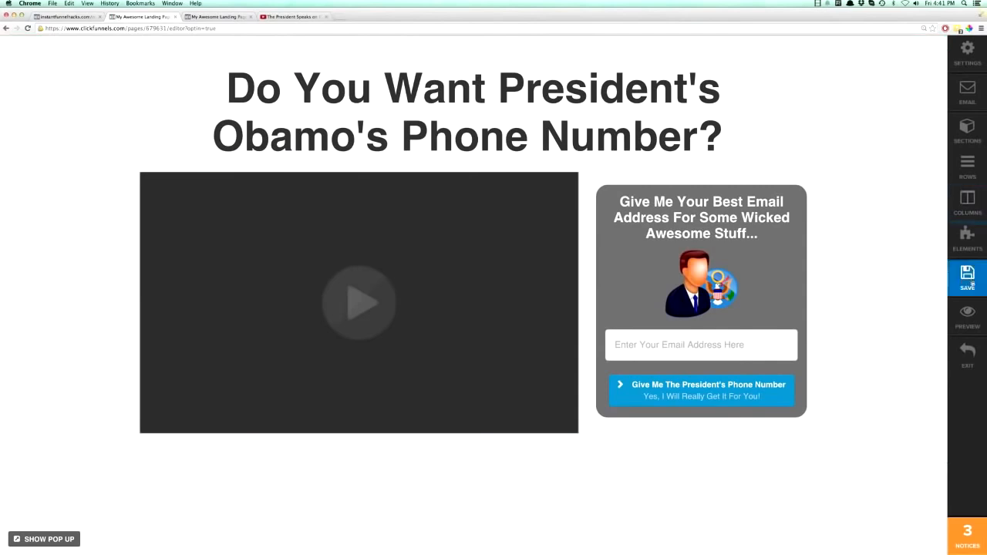
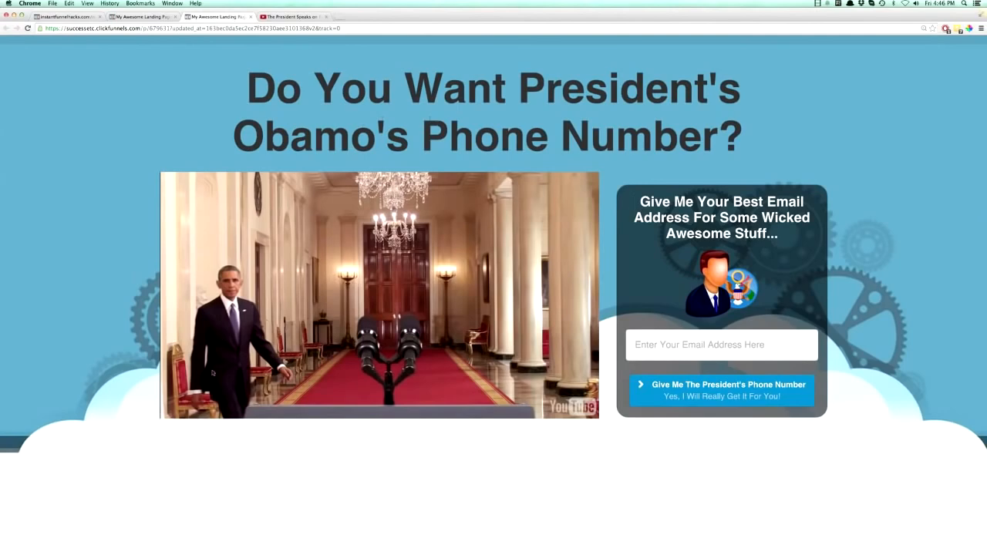
# Add a new section beneath the video section in the page editor and set its width to Full Page.
pyautogui.click(143, 16)
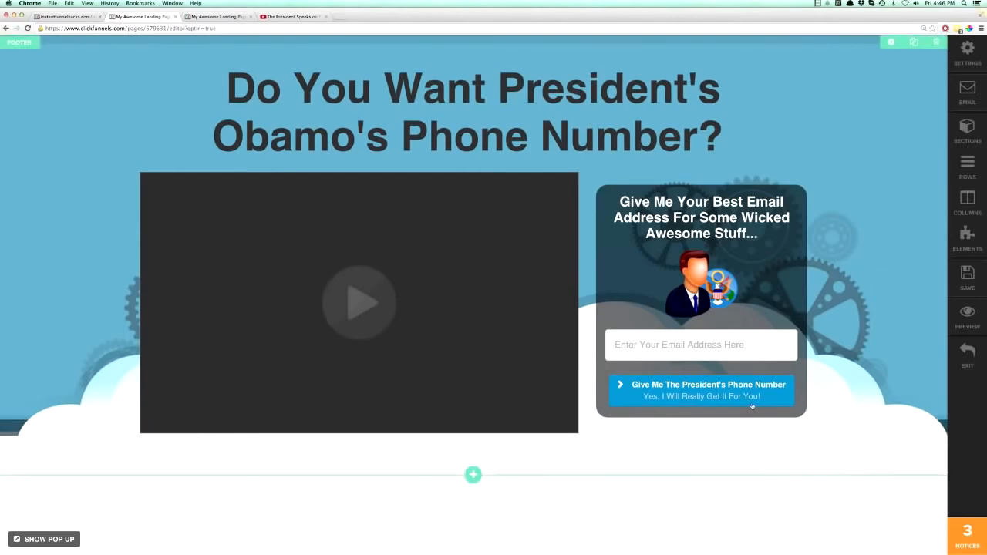
pyautogui.click(474, 476)
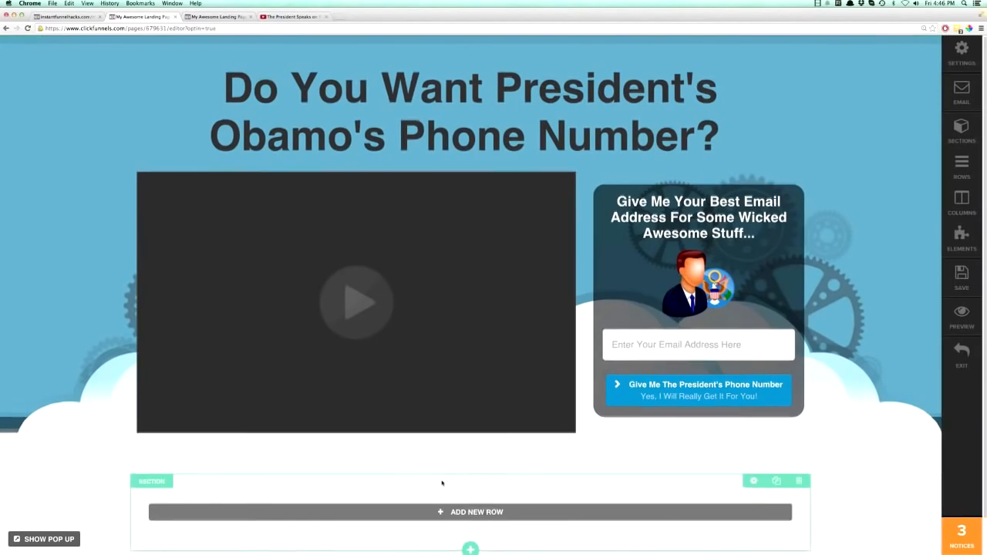
pyautogui.scroll(-1, 441, 483)
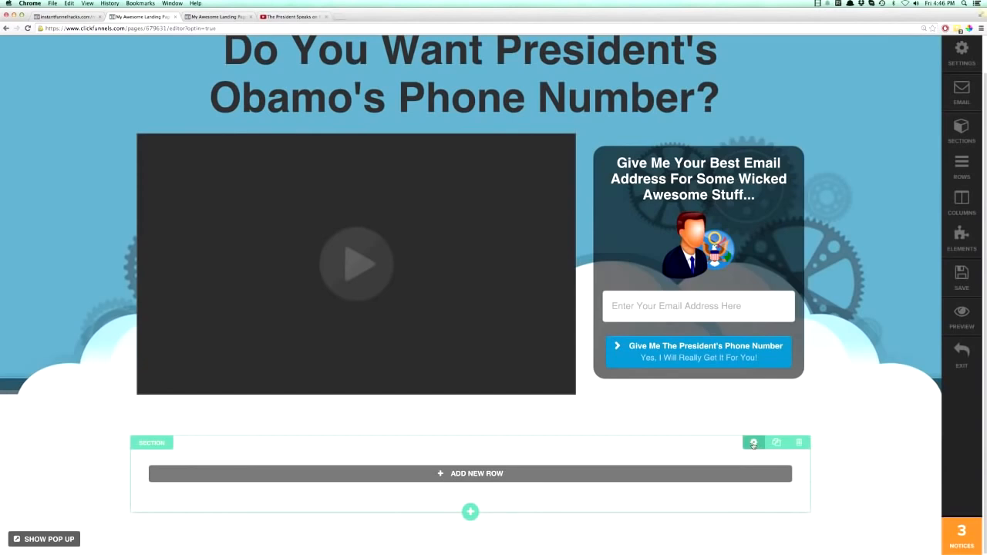
pyautogui.click(754, 443)
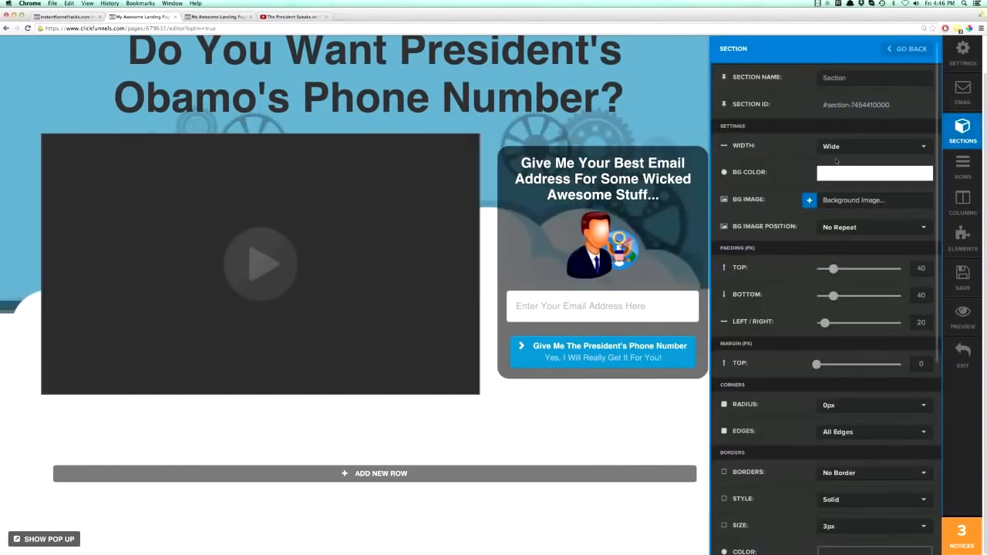
pyautogui.click(841, 146)
pyautogui.click(842, 164)
# Give the new full-page section a Top & Bottom Border.
pyautogui.scroll(-5, 792, 400)
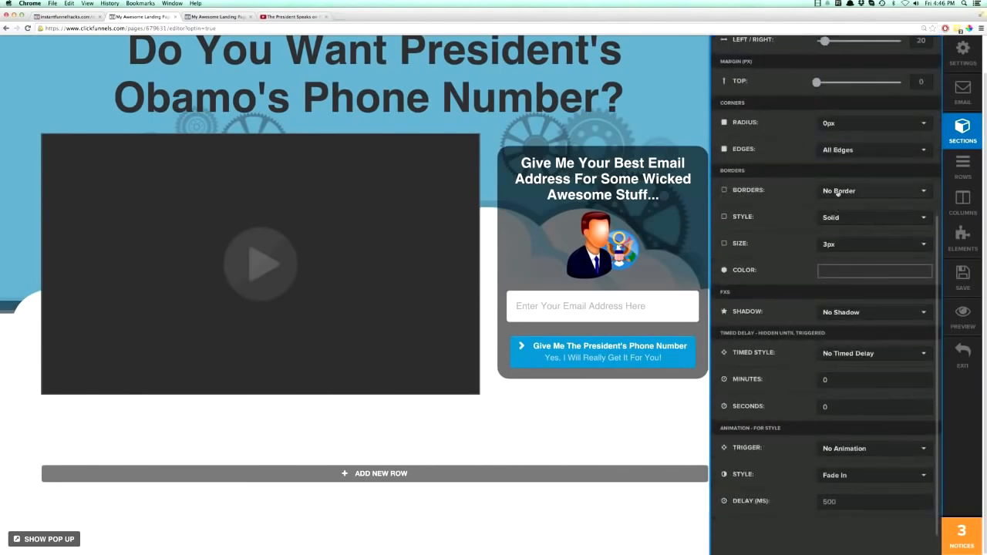
pyautogui.click(838, 192)
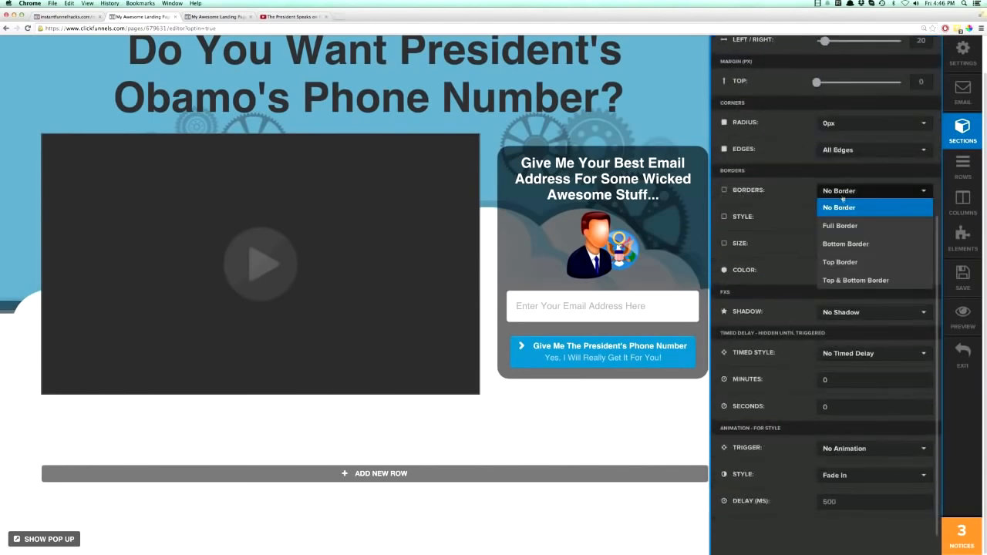
pyautogui.click(840, 280)
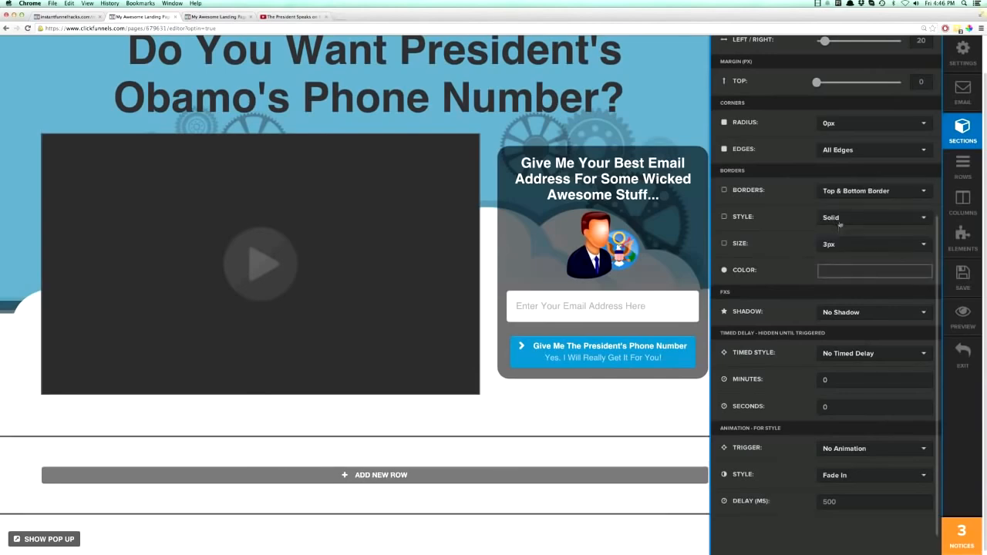
pyautogui.click(498, 428)
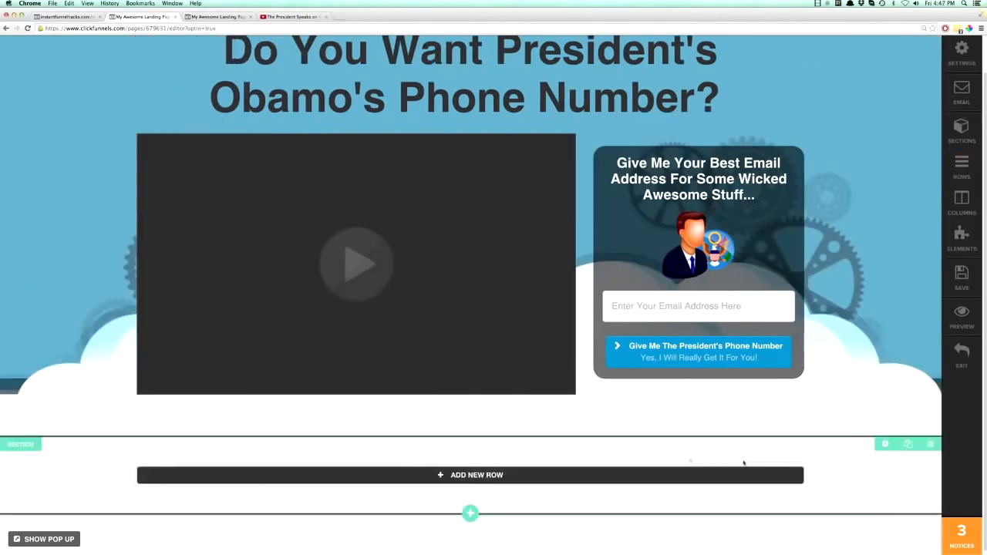
# Set the new section's background color to light blue, rgb(136, 202, 236).
pyautogui.click(884, 445)
pyautogui.click(827, 177)
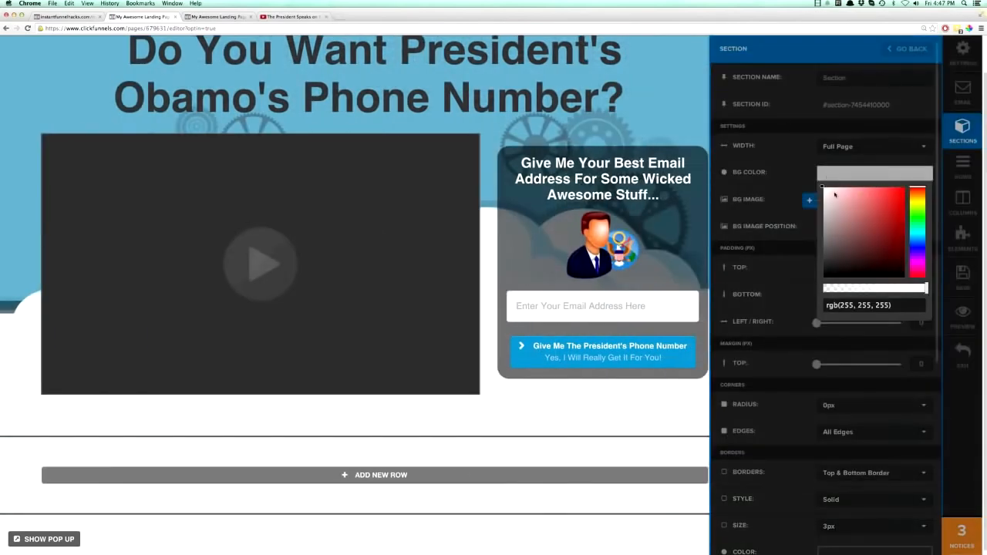
pyautogui.click(916, 240)
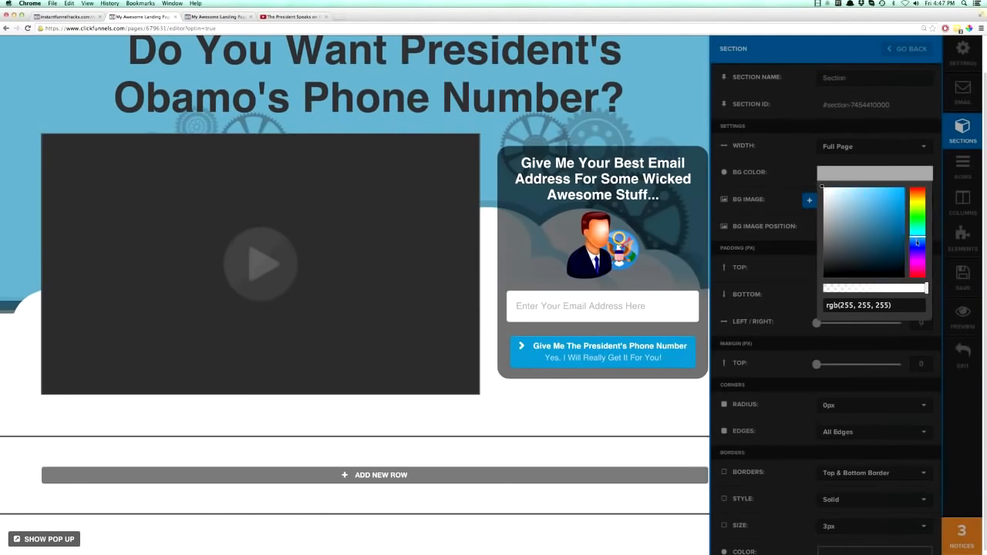
pyautogui.moveTo(824, 188)
pyautogui.mouseDown()
pyautogui.moveTo(883, 203)
pyautogui.moveTo(857, 196)
pyautogui.mouseUp()
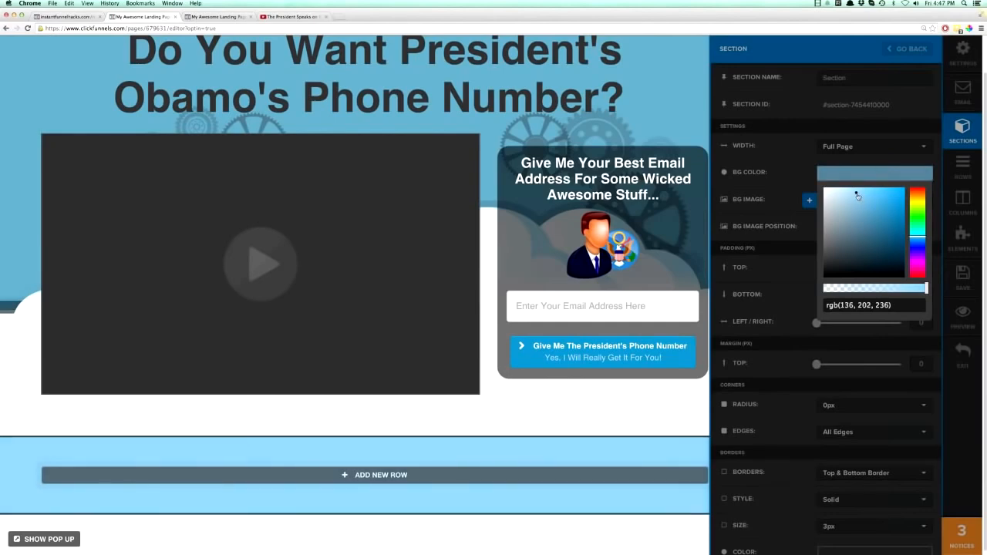
pyautogui.click(688, 400)
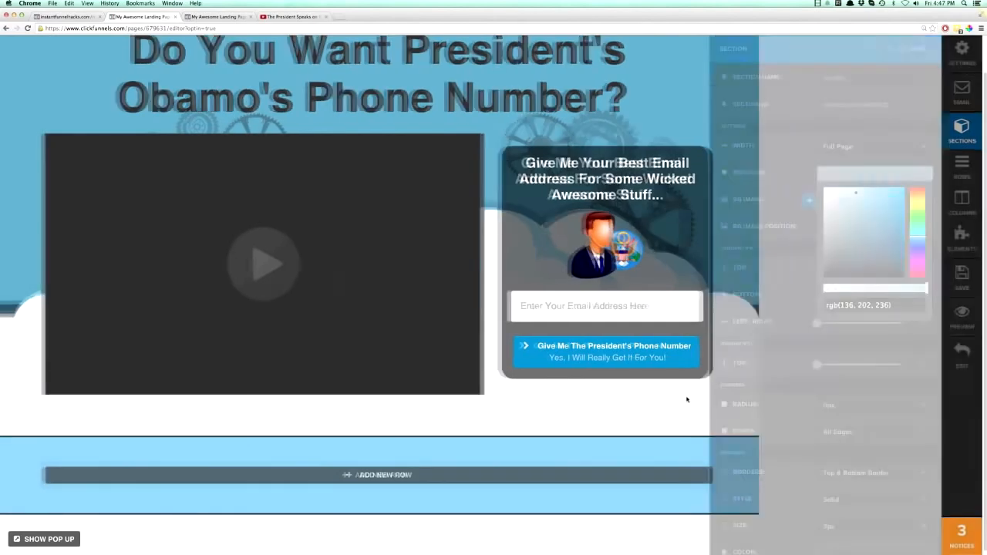
# Copy the RGB value of the new section's background color.
pyautogui.click(884, 445)
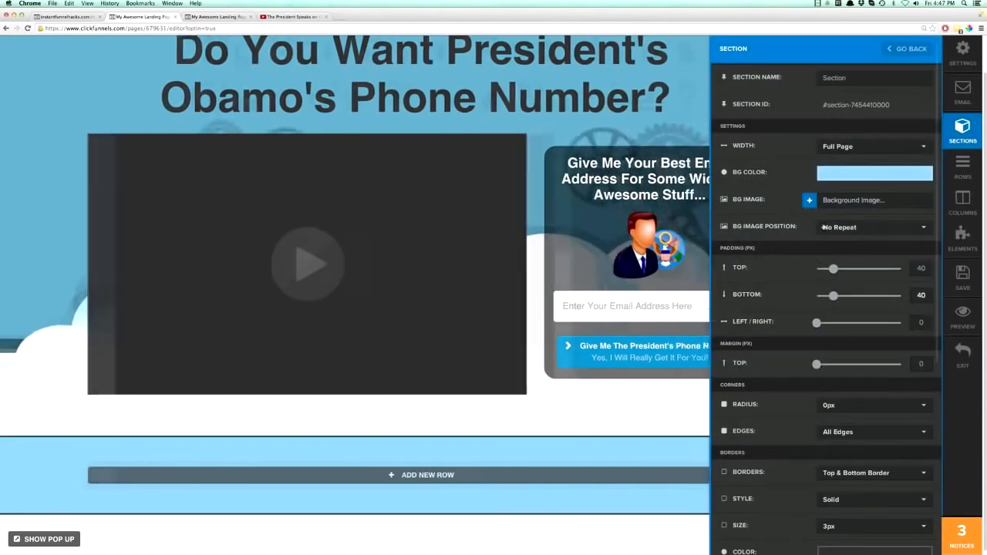
pyautogui.click(833, 176)
pyautogui.moveTo(826, 305); pyautogui.dragTo(893, 305)
pyautogui.rightClick(874, 305)
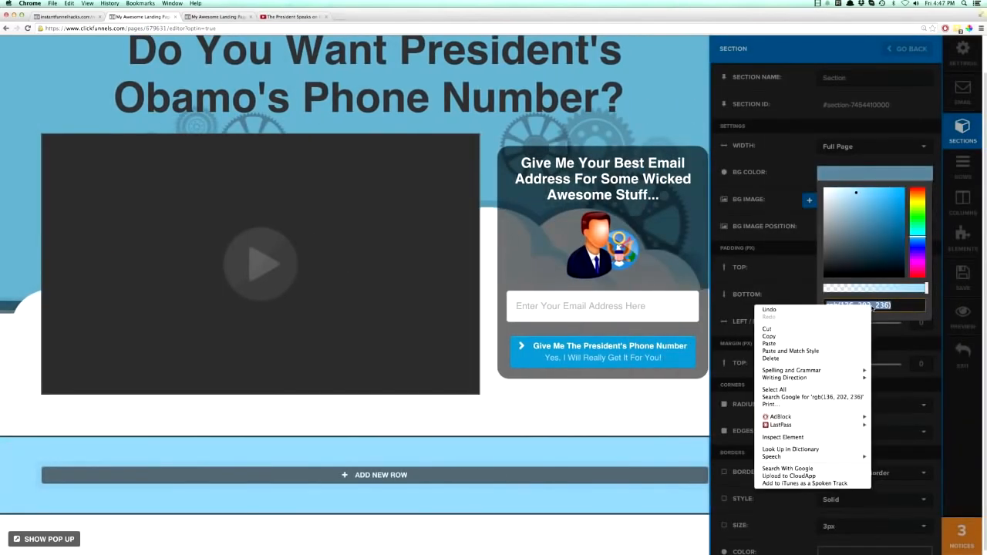
pyautogui.click(831, 336)
pyautogui.click(672, 389)
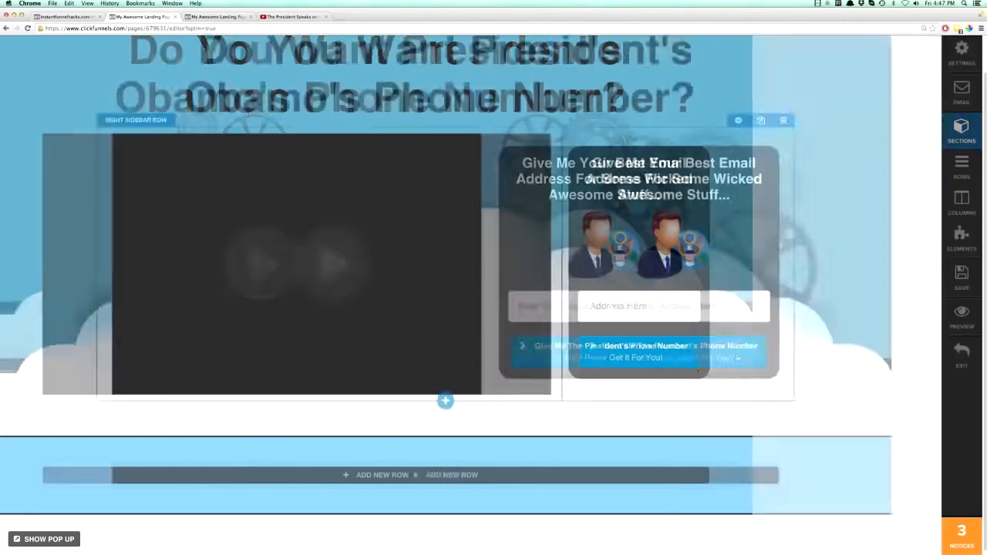
# Replace the optin button's background color with the copied light blue value.
pyautogui.click(777, 359)
pyautogui.click(875, 308)
pyautogui.tripleClick(842, 440)
pyautogui.rightClick(842, 440)
pyautogui.click(864, 409)
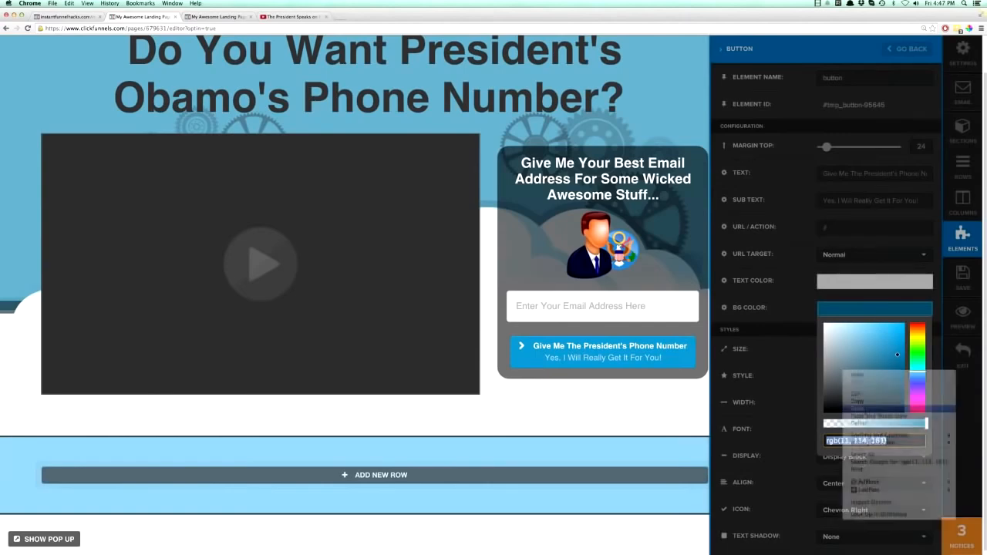
pyautogui.click(657, 395)
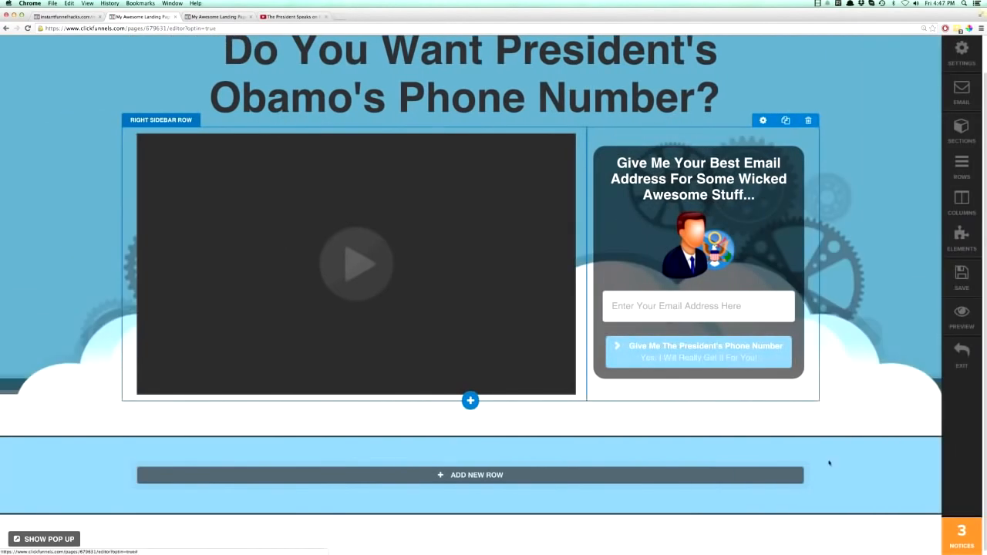
# Change the optin button's text color to black.
pyautogui.click(734, 353)
pyautogui.click(828, 287)
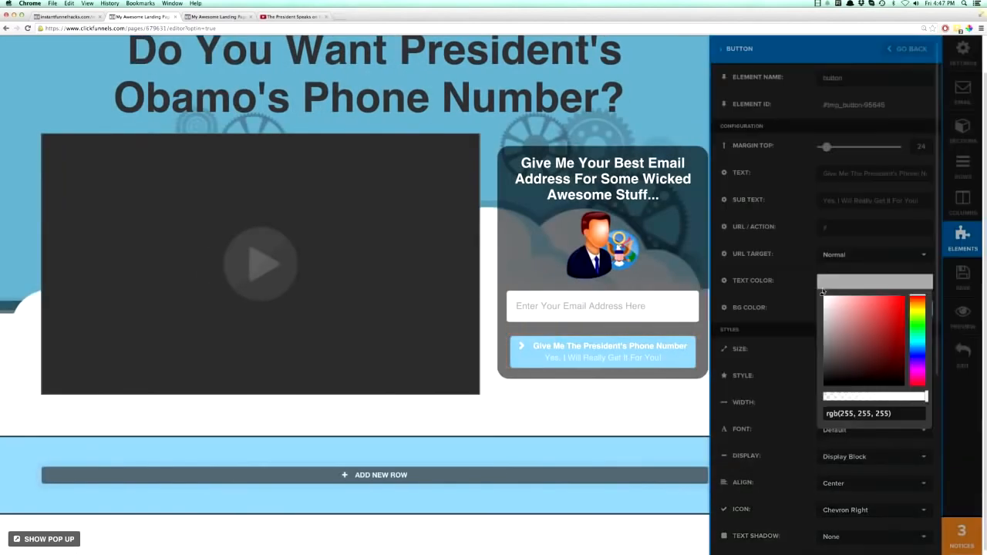
pyautogui.moveTo(824, 301); pyautogui.dragTo(813, 400)
pyautogui.click(659, 411)
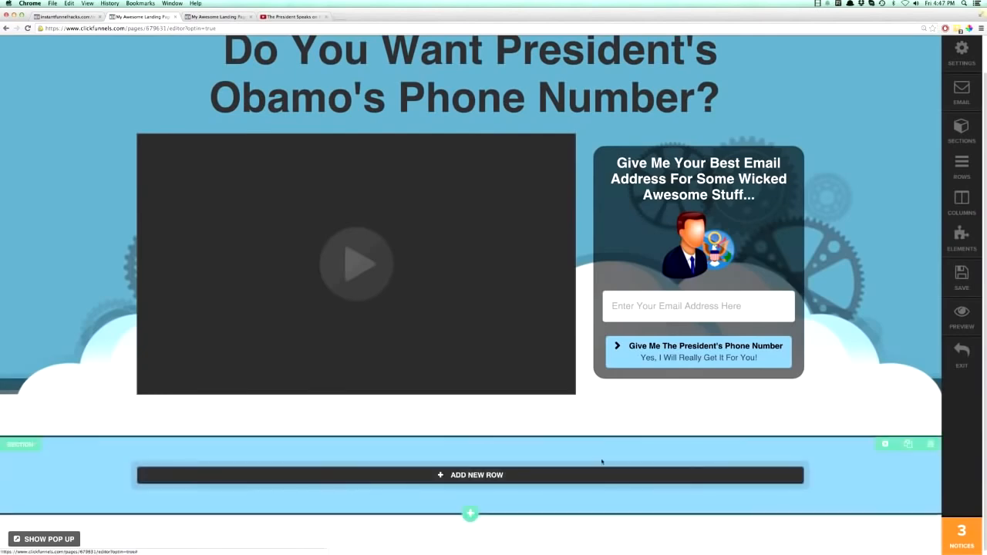
# Add a 3 column row to the light blue section and insert a single image element in its first column.
pyautogui.scroll(-1, 672, 472)
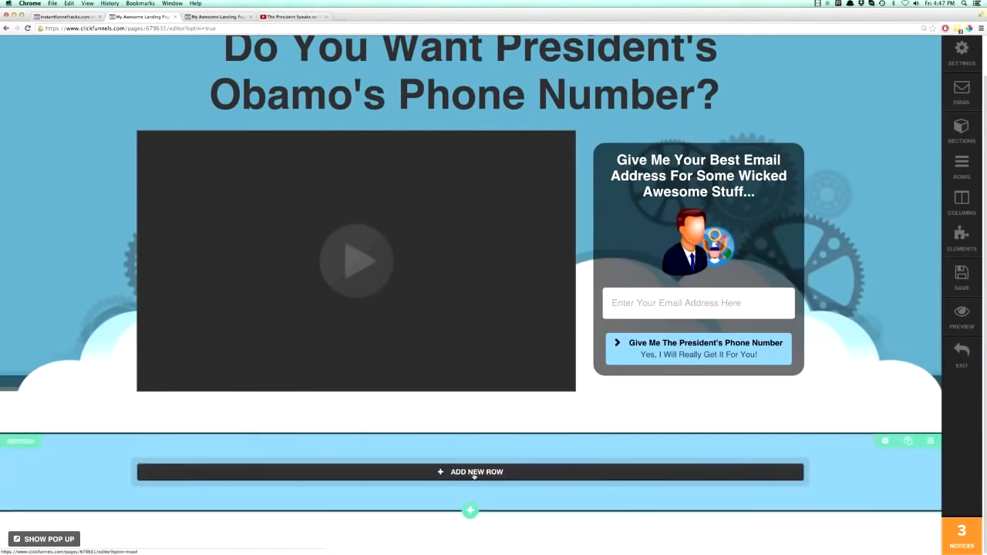
pyautogui.click(474, 473)
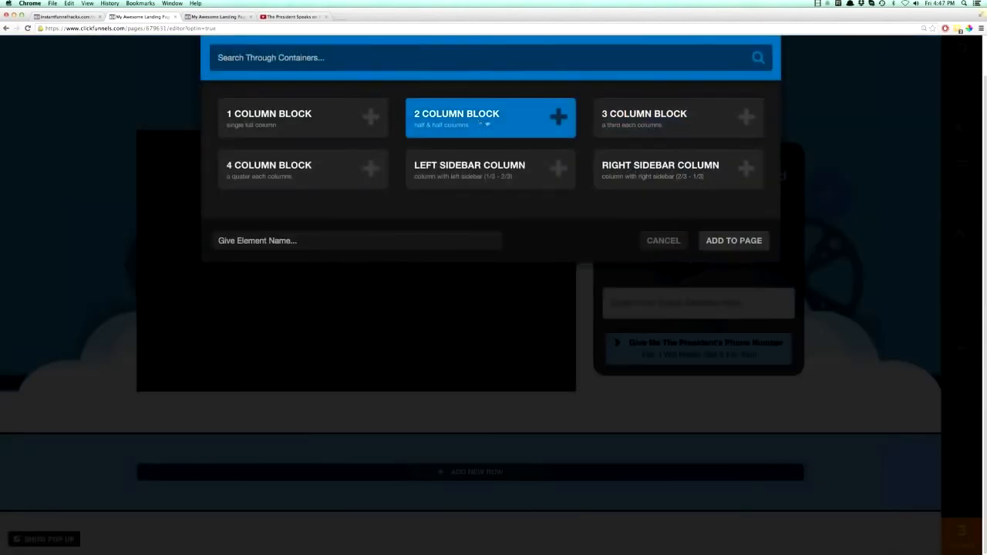
pyautogui.click(650, 122)
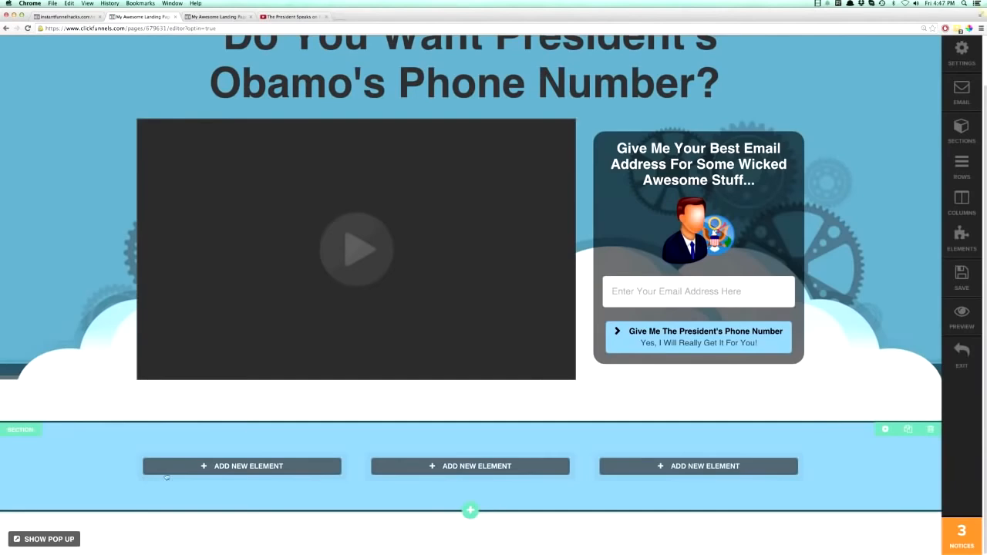
pyautogui.click(233, 468)
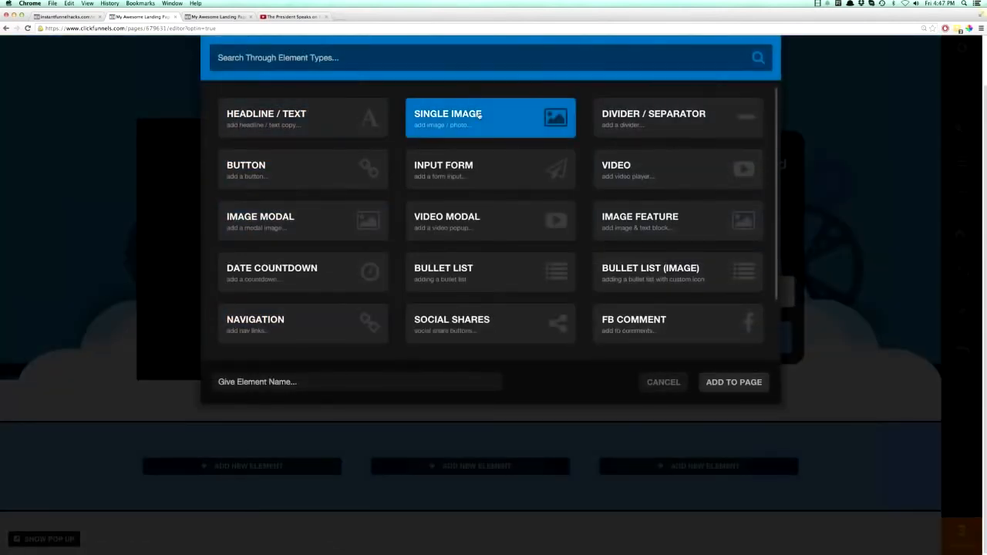
pyautogui.click(480, 114)
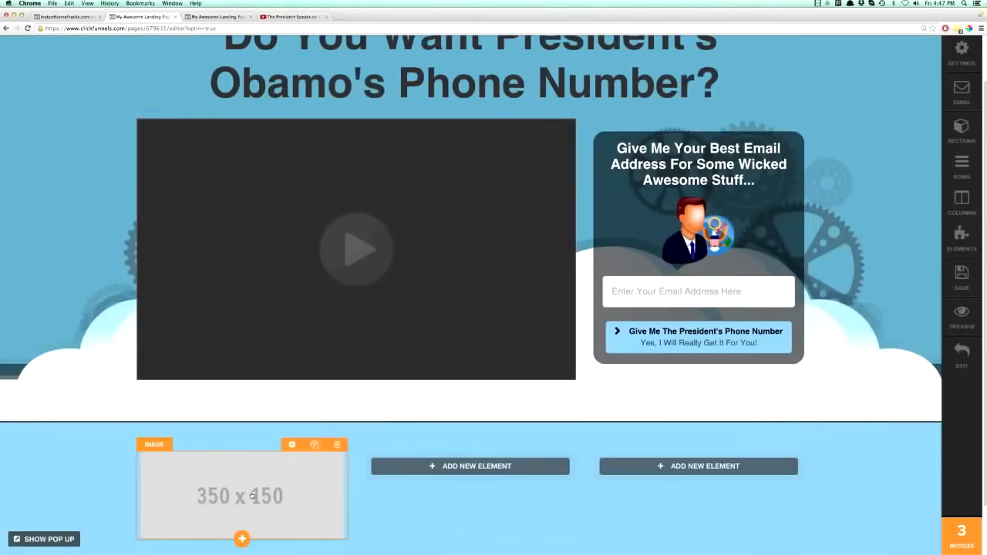
# Replace the 350 x 150 placeholder with the close-up photo of the grinning spiky-haired man from the uploaded images.
pyautogui.click(332, 443)
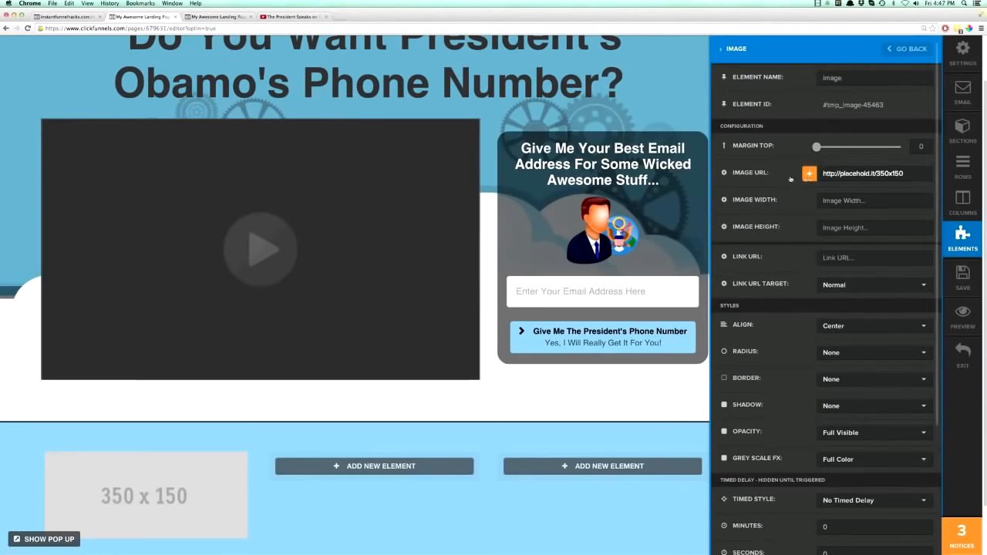
pyautogui.click(809, 173)
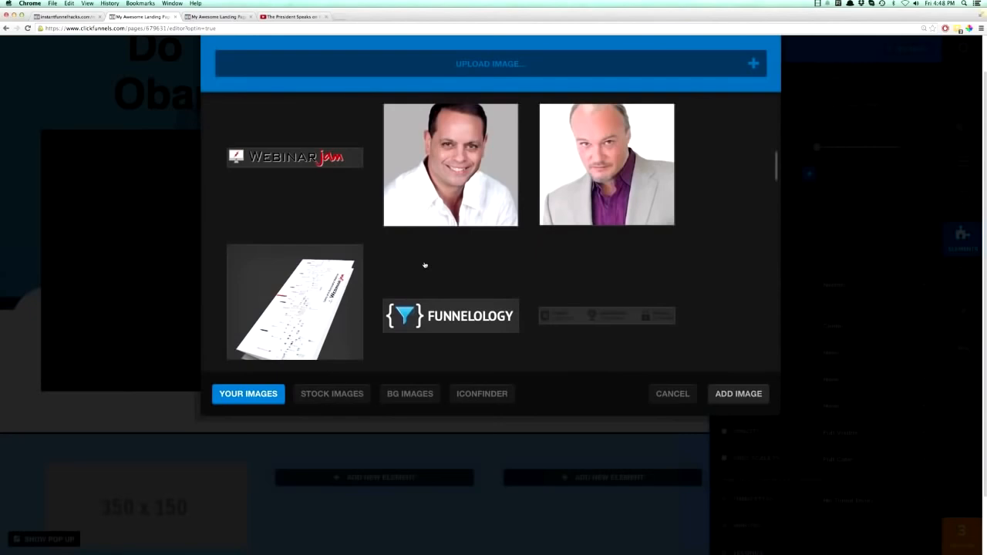
pyautogui.scroll(-9, 442, 227)
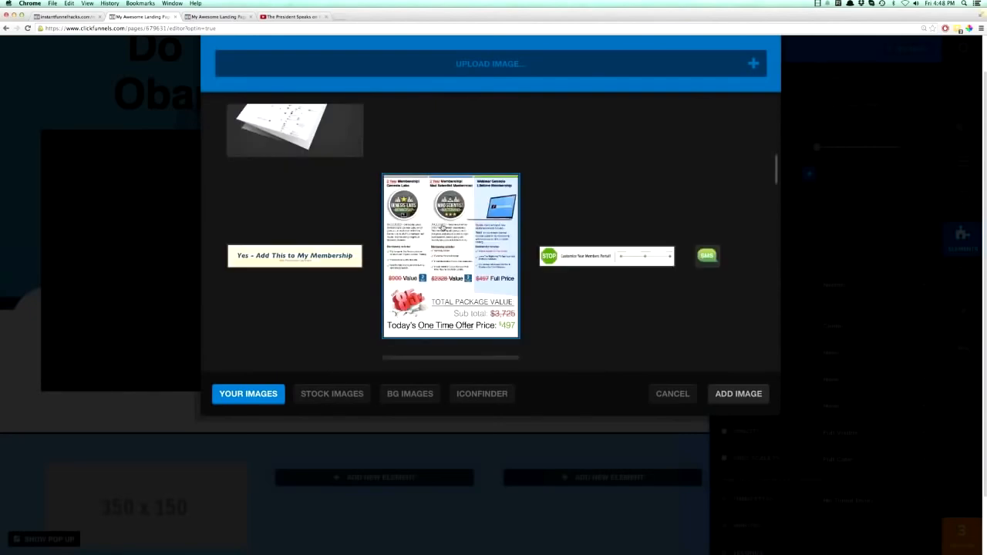
pyautogui.scroll(-3, 443, 228)
pyautogui.scroll(-10, 442, 227)
pyautogui.scroll(-10, 443, 228)
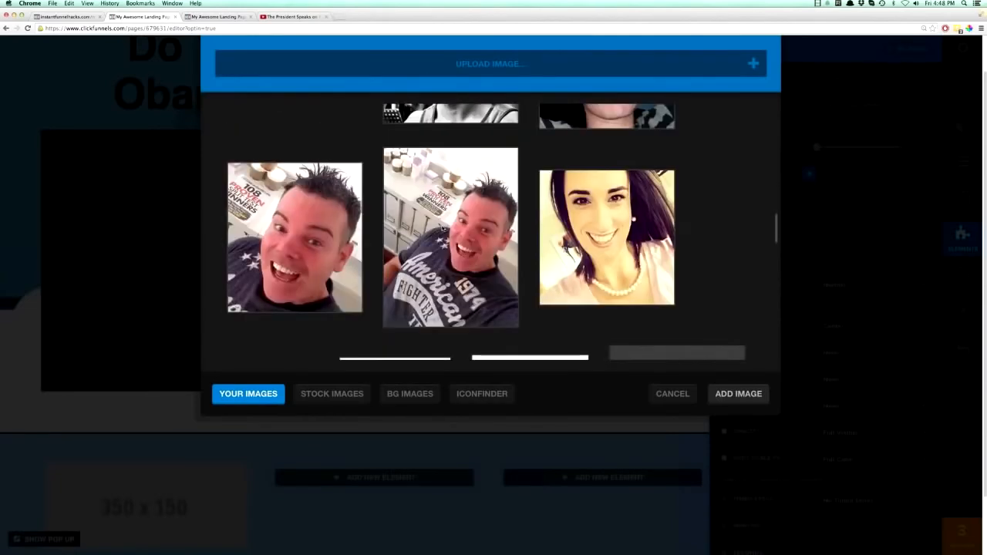
pyautogui.scroll(-3, 442, 229)
pyautogui.scroll(3, 443, 228)
pyautogui.click(270, 240)
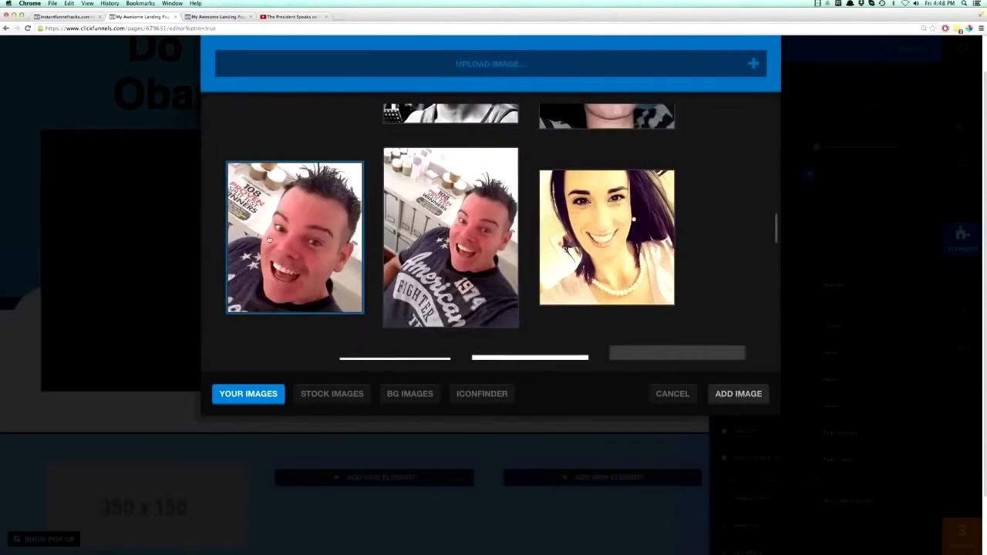
pyautogui.doubleClick(285, 237)
pyautogui.scroll(-4, 285, 309)
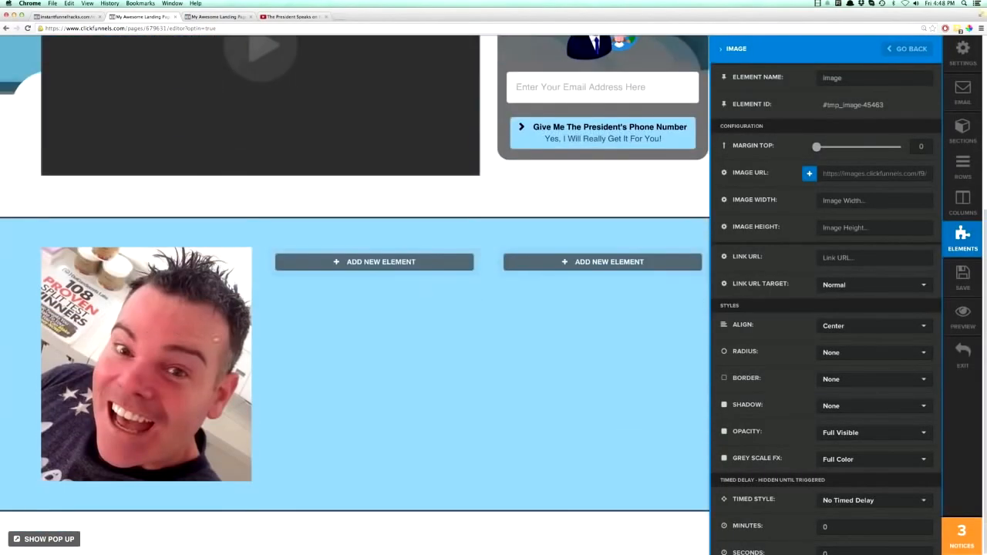
pyautogui.click(305, 293)
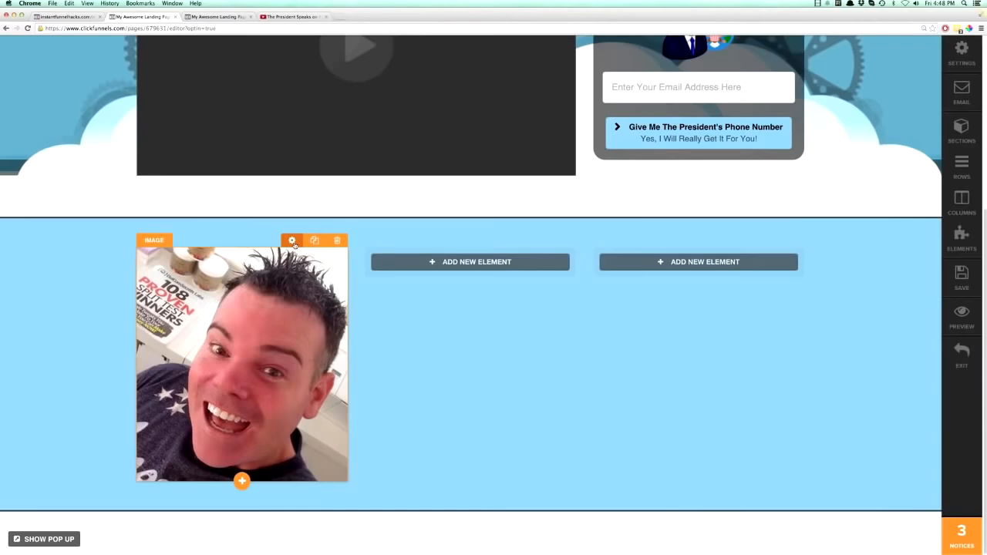
# Set the first-column photo's radius style to Circle.
pyautogui.click(292, 241)
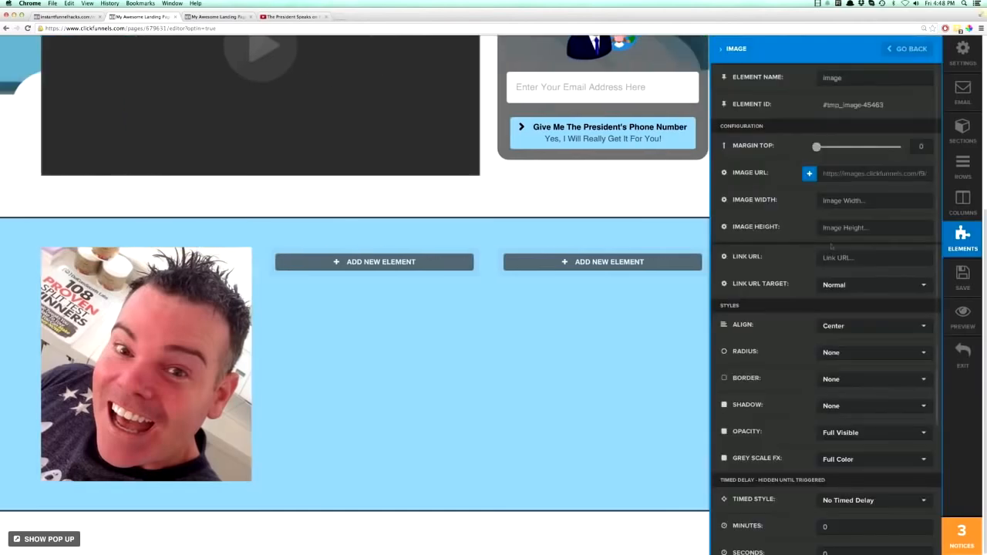
pyautogui.click(850, 359)
pyautogui.click(840, 389)
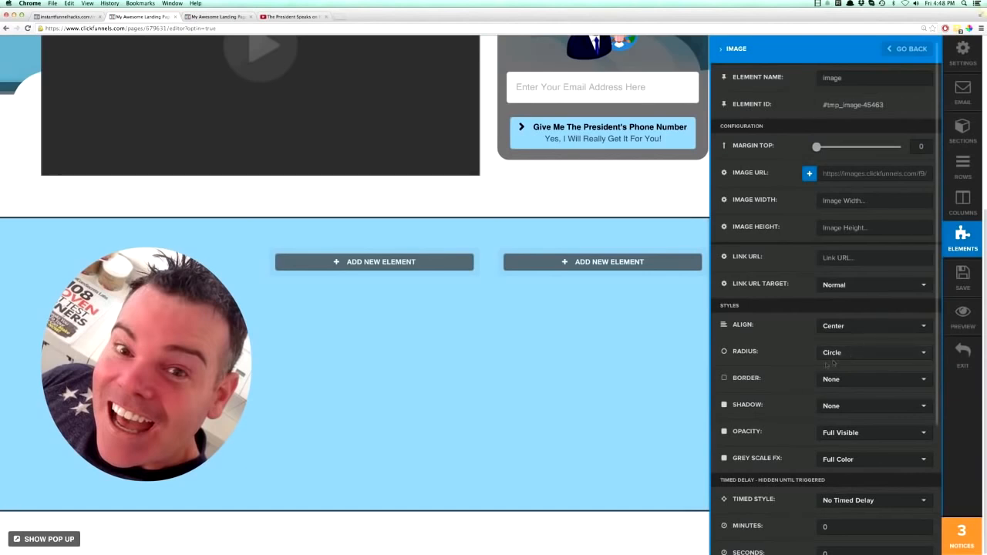
# Set the image width of the first-column photo to 150.
pyautogui.click(922, 201)
pyautogui.write('200')
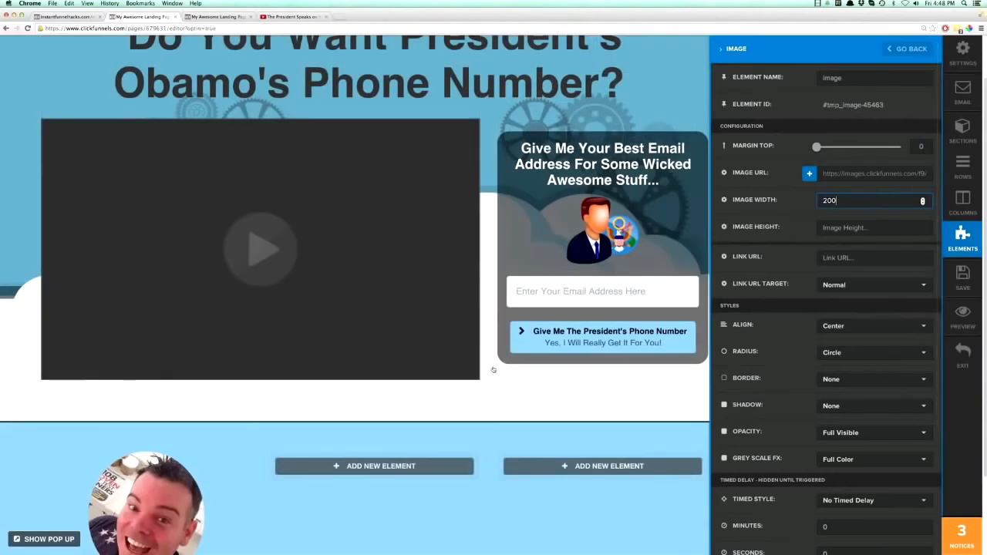
pyautogui.scroll(-2, 493, 370)
pyautogui.press('super+a')
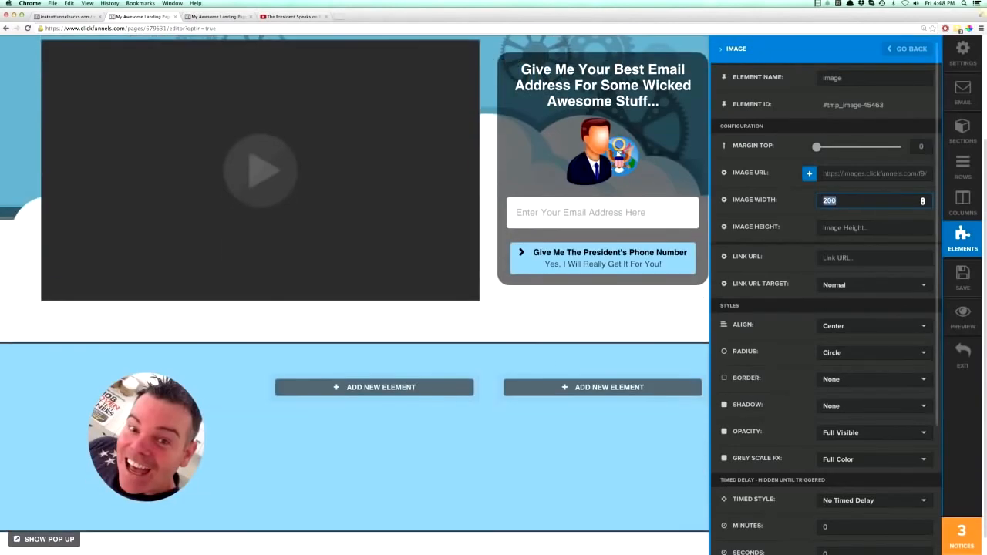
pyautogui.write('150')
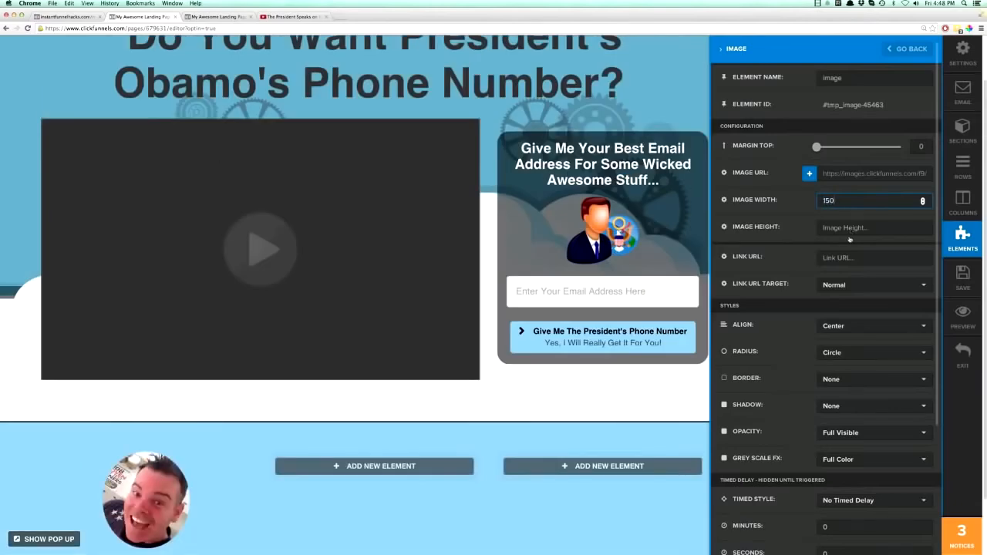
# Give the first-column photo a Dark Thumbnail Border and close its settings.
pyautogui.scroll(-4, 850, 240)
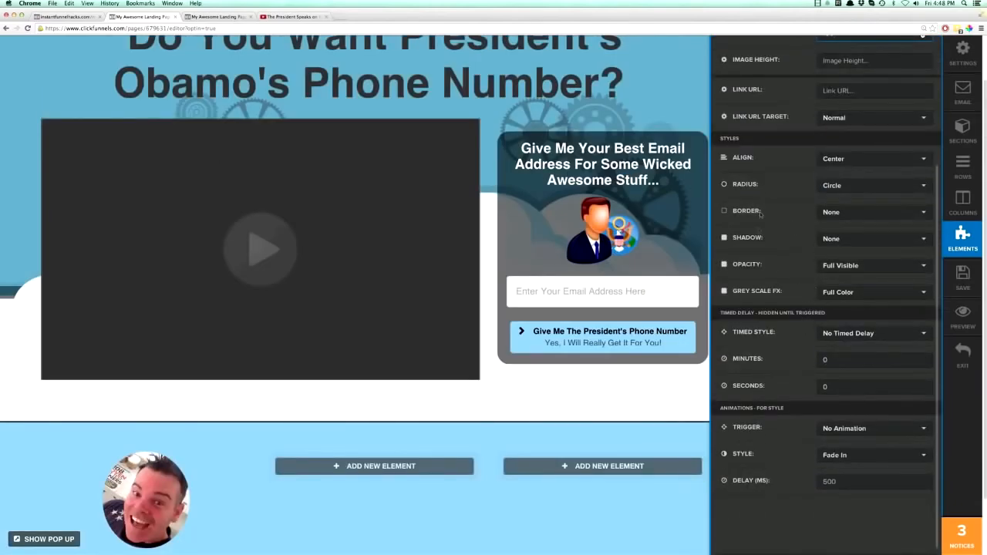
pyautogui.click(844, 214)
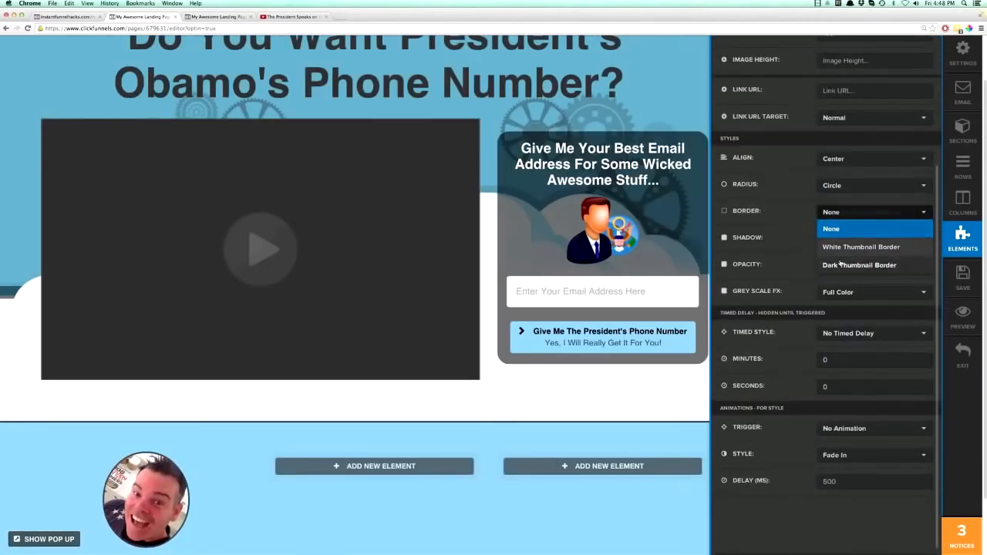
pyautogui.click(841, 265)
pyautogui.scroll(-2, 551, 434)
pyautogui.click(542, 441)
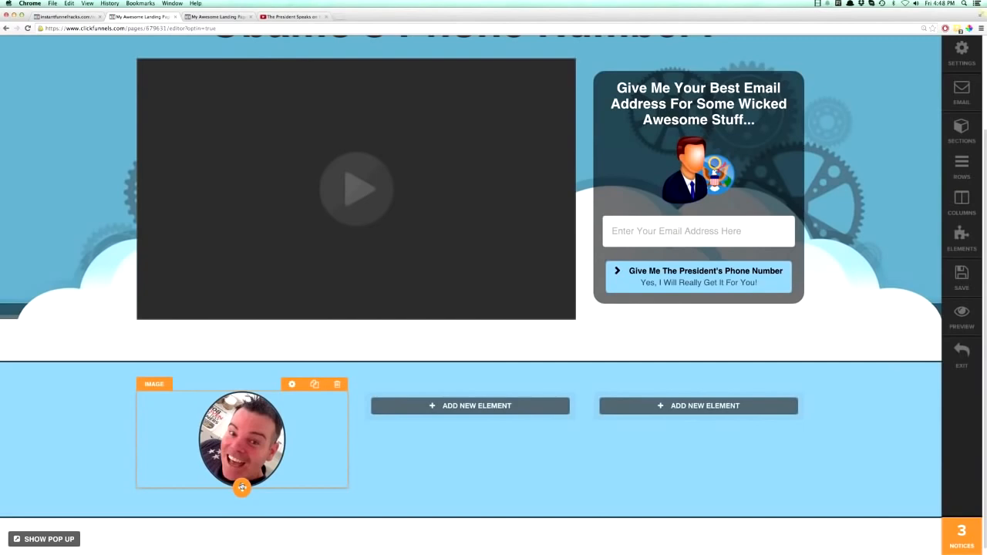
# Add a headline element to the first column and place it above the man's photo.
pyautogui.click(241, 486)
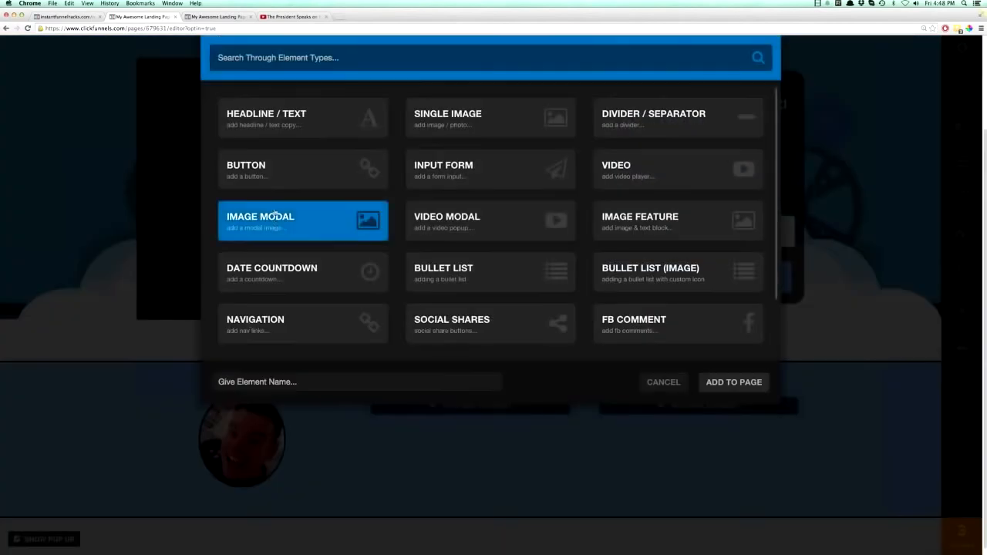
pyautogui.click(271, 126)
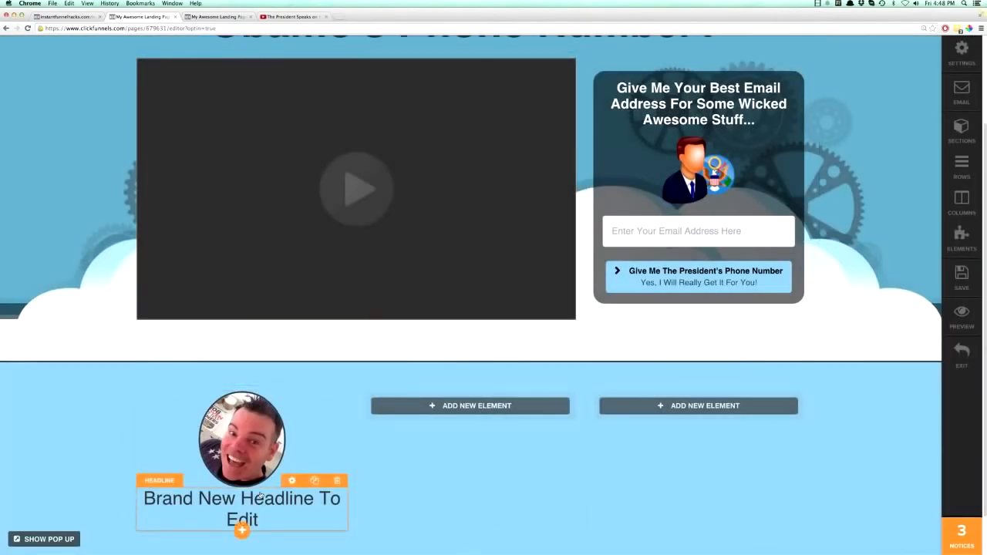
pyautogui.moveTo(260, 477); pyautogui.dragTo(261, 406)
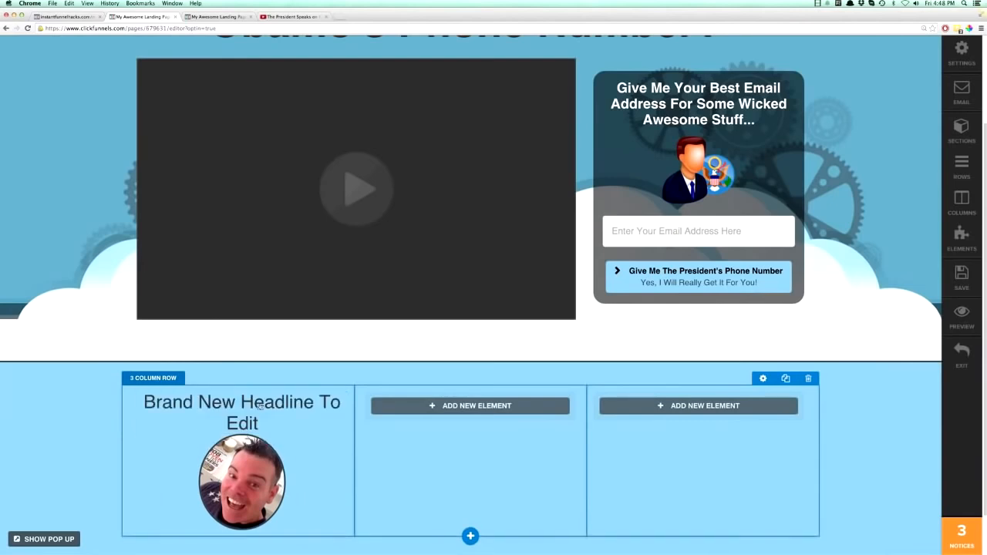
# Replace the new headline's text with the man's first name followed by "Got His Phone Number!!!".
pyautogui.click(257, 406)
pyautogui.hotkey('ctrl', 'a')
pyautogui.write('Sim')
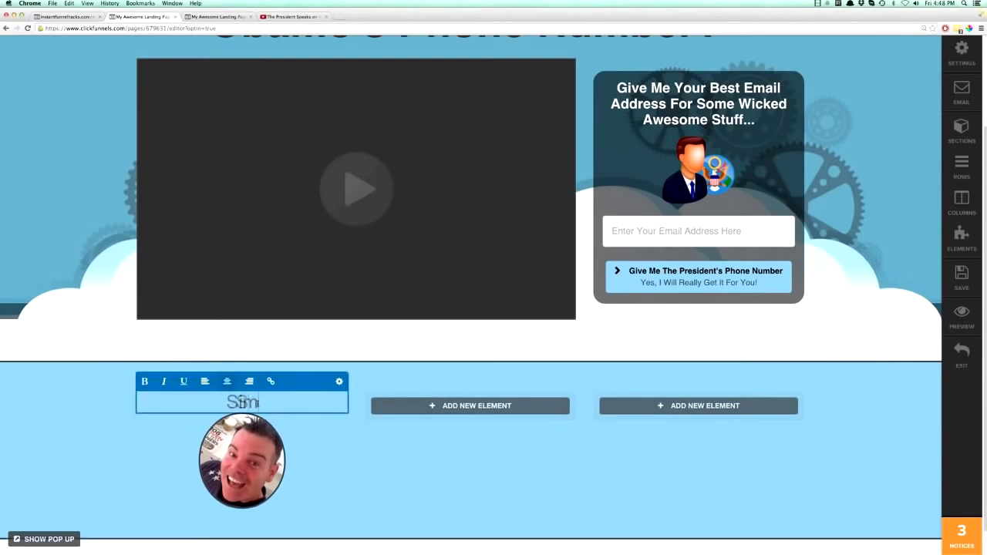
pyautogui.write('eon')
pyautogui.press('BackSpace')
pyautogui.press('BackSpace')
pyautogui.write('eon Got His PHon')
pyautogui.press('BackSpace')
pyautogui.press('BackSpace')
pyautogui.press('BackSpace')
pyautogui.write('hone')
pyautogui.press('BackSpace')
pyautogui.press('BackSpace')
pyautogui.press('BackSpace')
pyautogui.press('BackSpace')
pyautogui.press('BackSpace')
pyautogui.write('gob')
pyautogui.press('BackSpace')
pyautogui.press('BackSpace')
pyautogui.press('BackSpace')
pyautogui.write('hon')
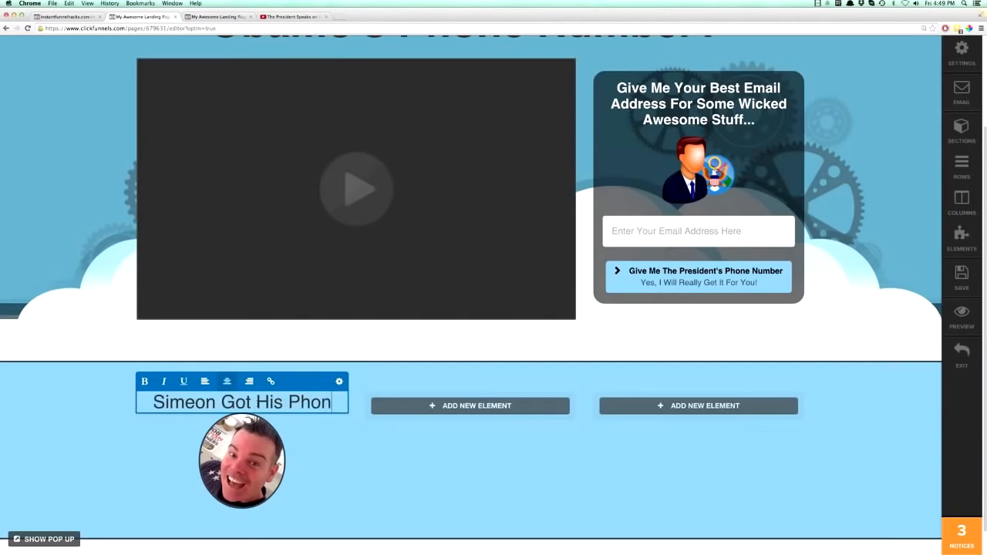
pyautogui.write('e Number!!!')
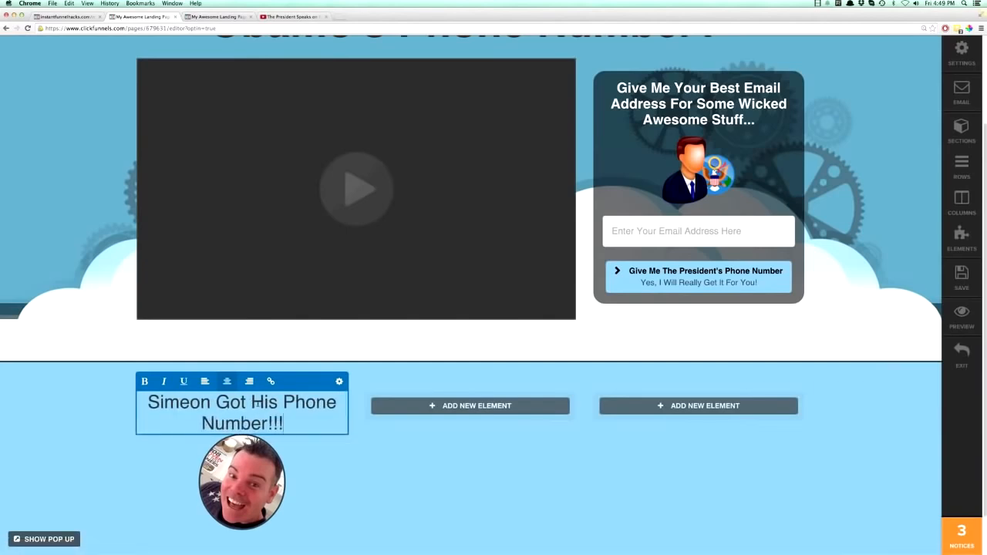
# Make the first-column headline bold and set its text size to 21px.
pyautogui.click(145, 381)
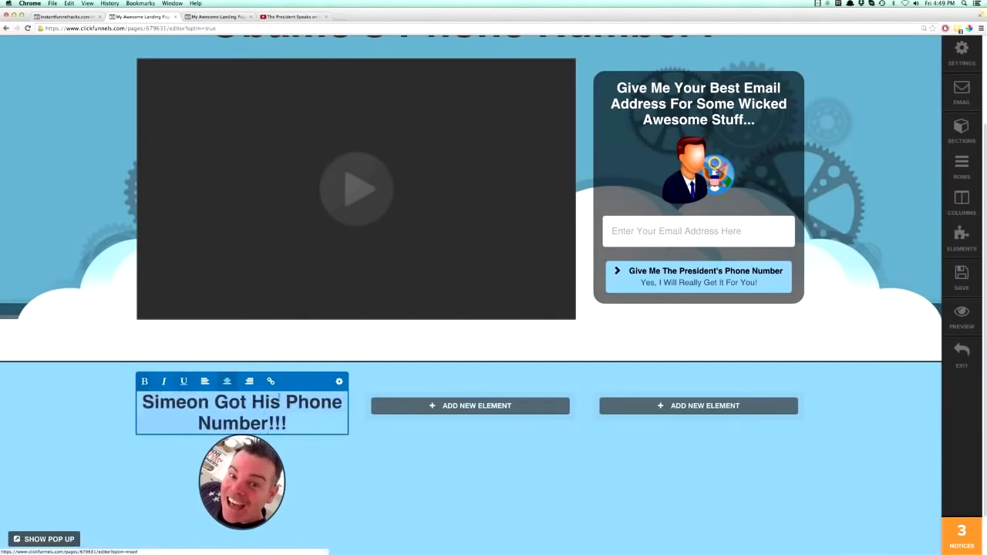
pyautogui.click(339, 382)
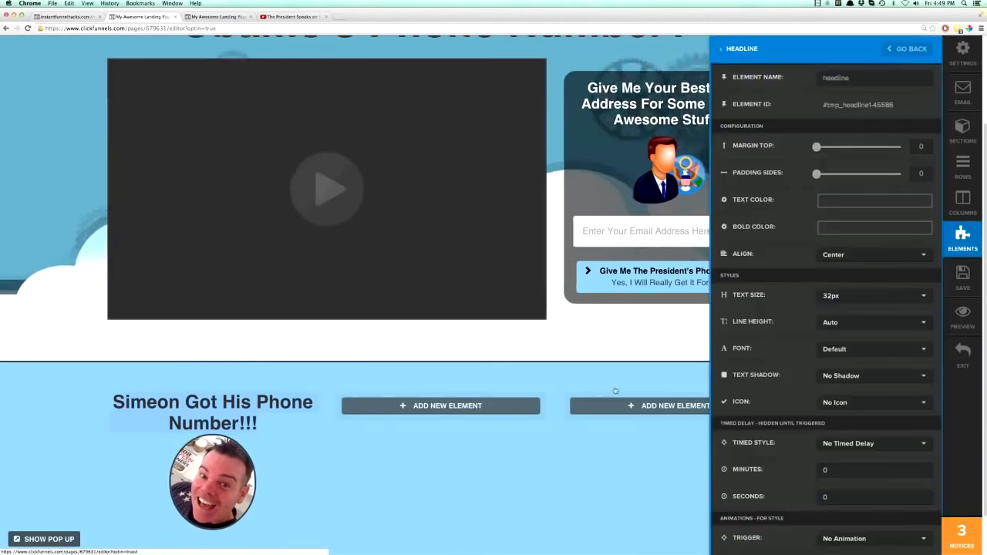
pyautogui.click(822, 298)
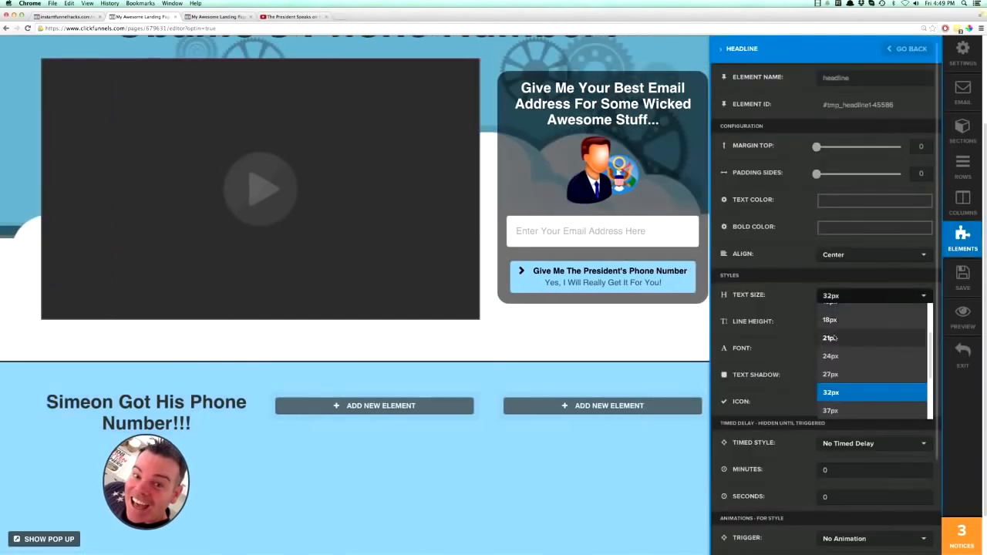
pyautogui.click(831, 337)
pyautogui.click(238, 481)
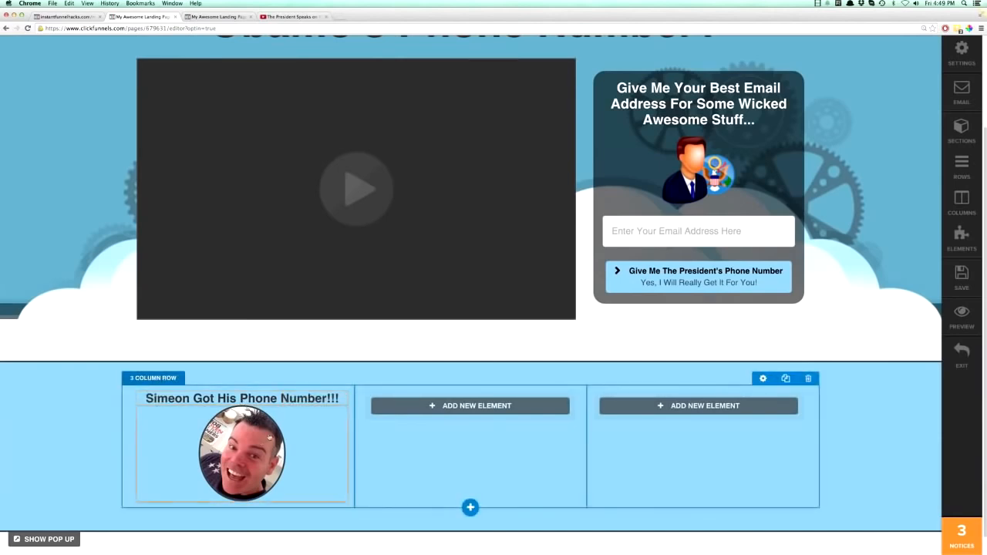
# Set the top margin of the first-column photo to 22.
pyautogui.click(289, 401)
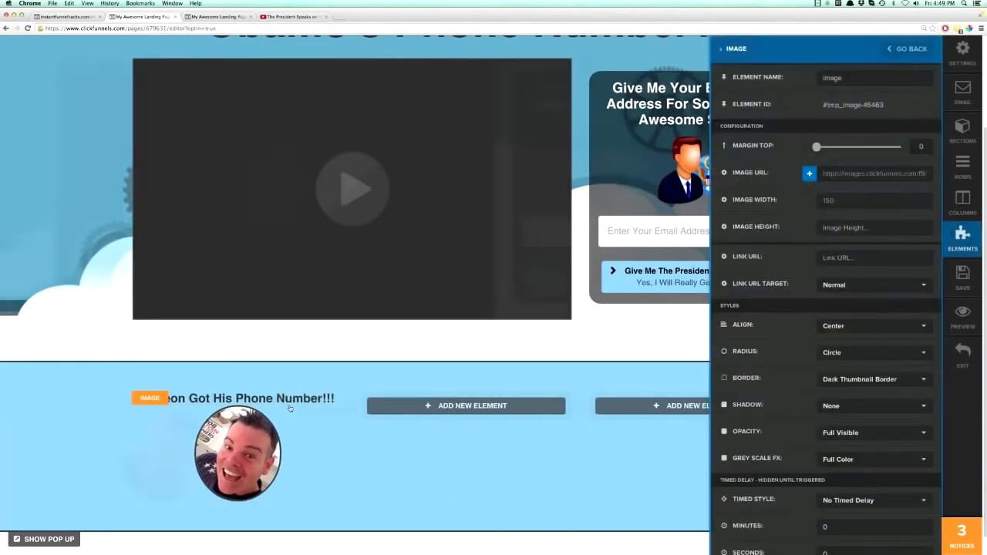
pyautogui.moveTo(817, 147); pyautogui.dragTo(826, 147)
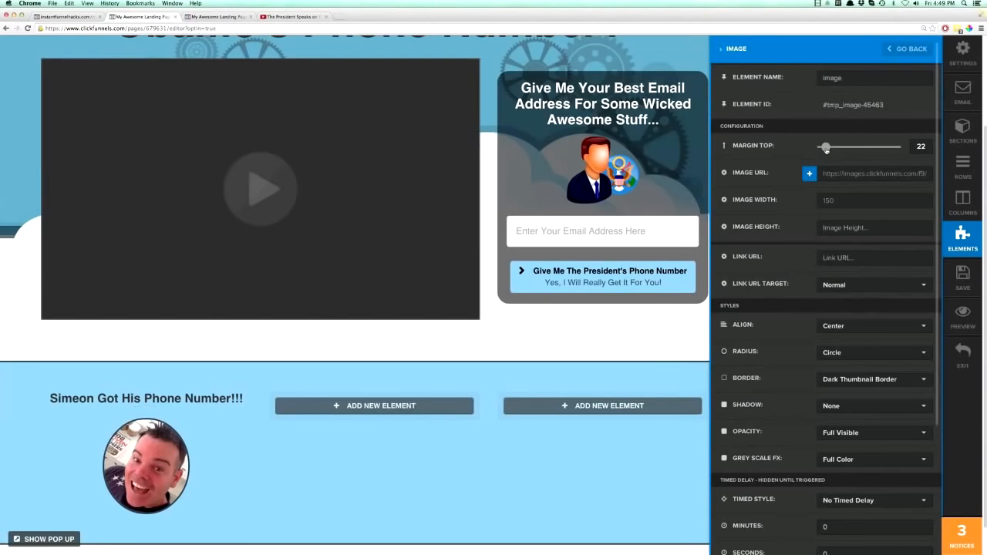
pyautogui.click(214, 503)
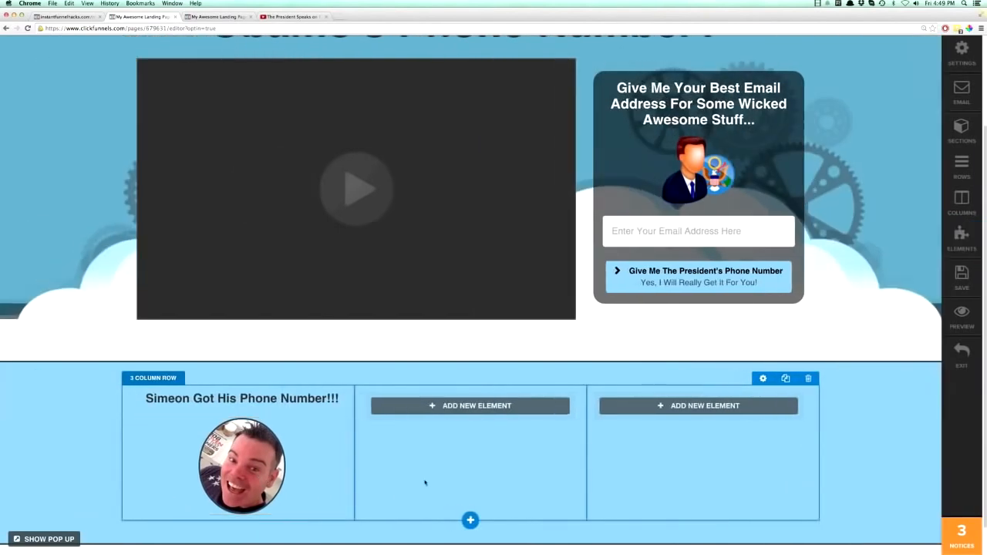
# Add a single image element to the second column and replace its placeholder with the uploaded photo of the smiling dark-haired woman.
pyautogui.click(480, 407)
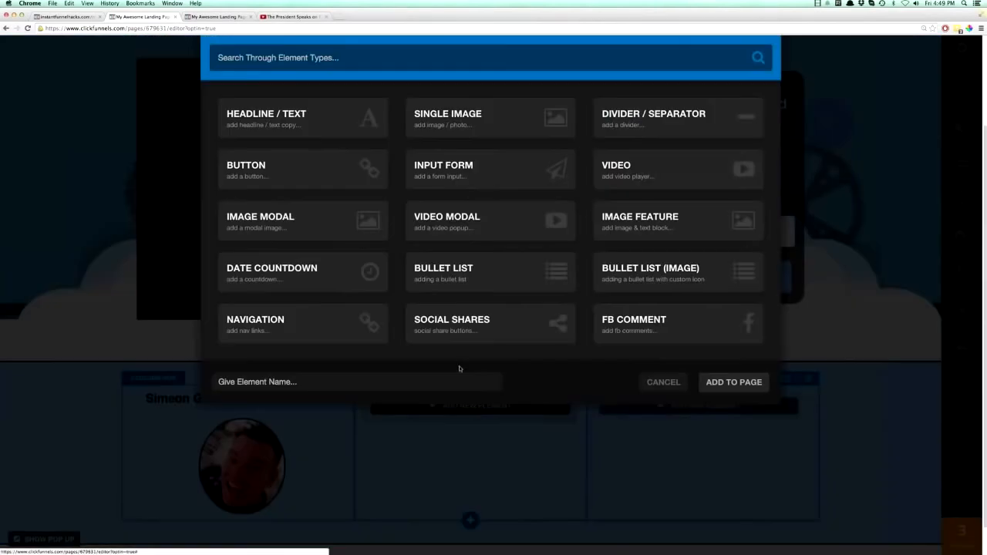
pyautogui.click(468, 126)
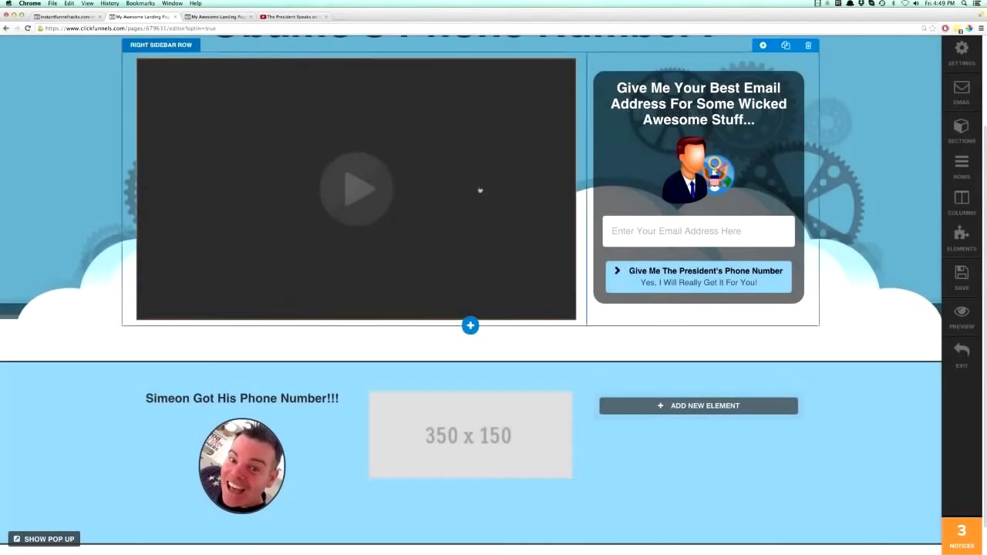
pyautogui.click(479, 417)
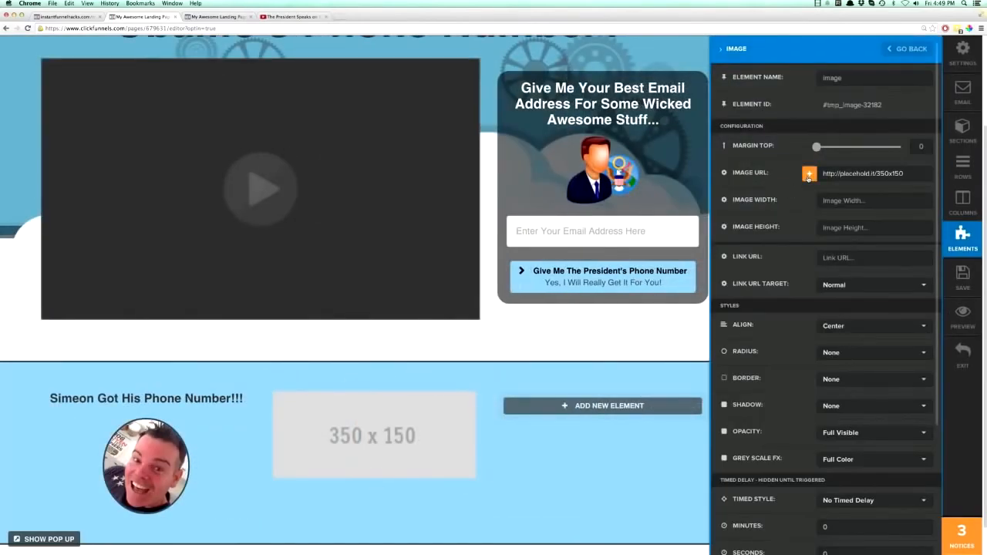
pyautogui.click(808, 176)
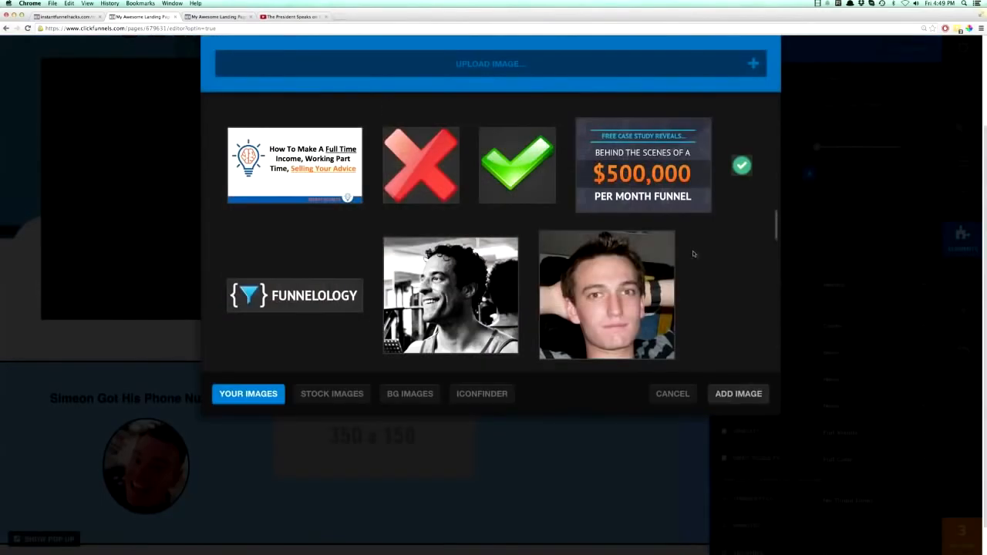
pyautogui.scroll(-5, 697, 255)
pyautogui.click(610, 230)
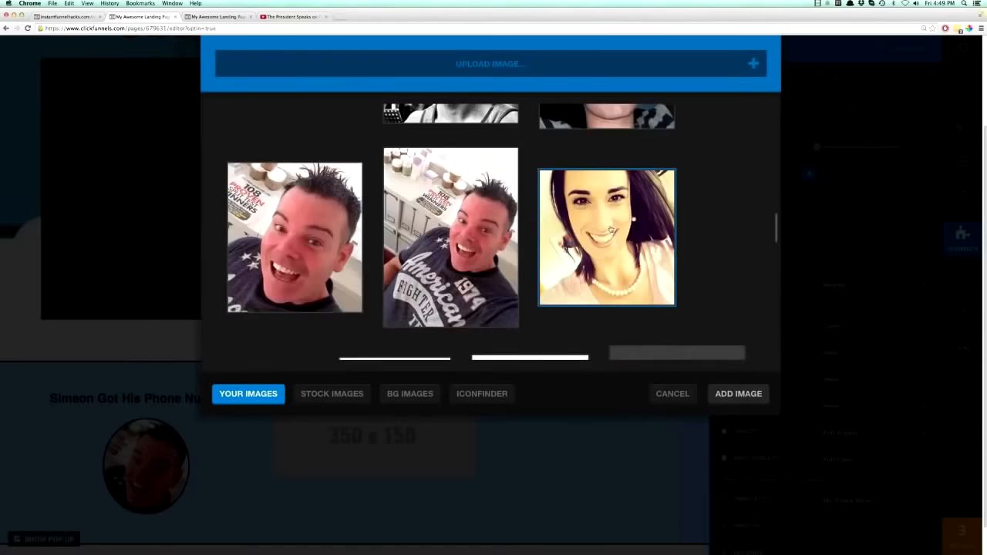
pyautogui.doubleClick(611, 229)
# Set the woman's photo to a Circle radius with a Dark Thumbnail Border.
pyautogui.scroll(-3, 502, 368)
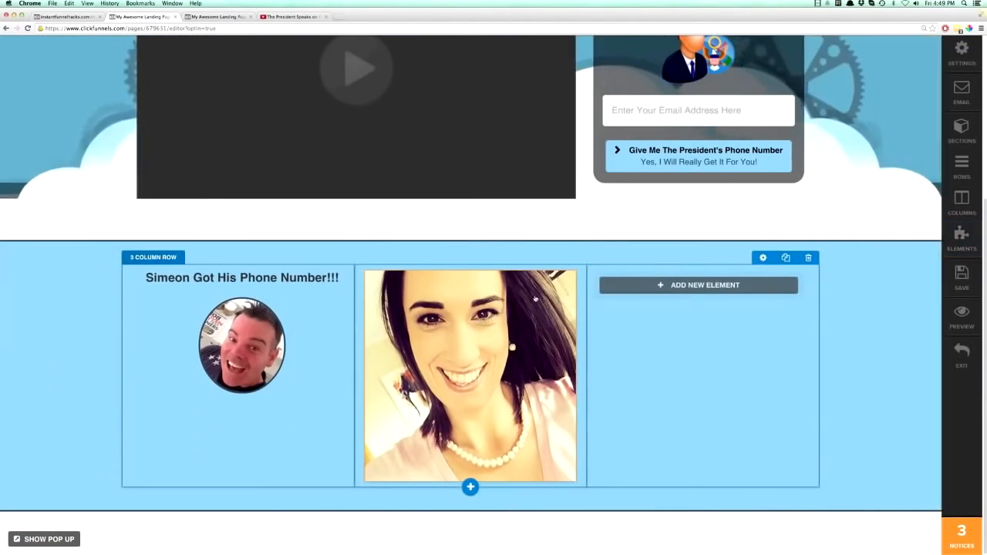
pyautogui.click(521, 264)
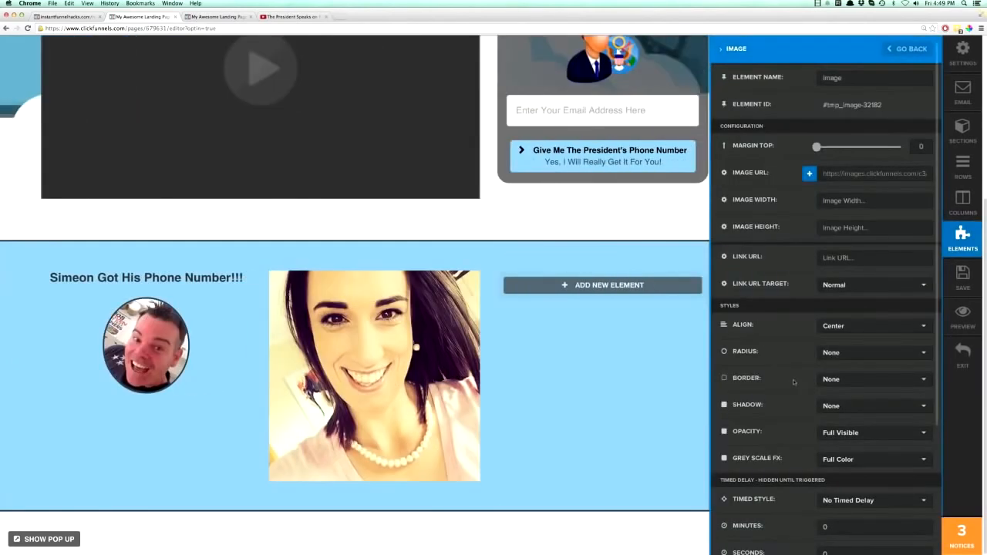
pyautogui.click(833, 355)
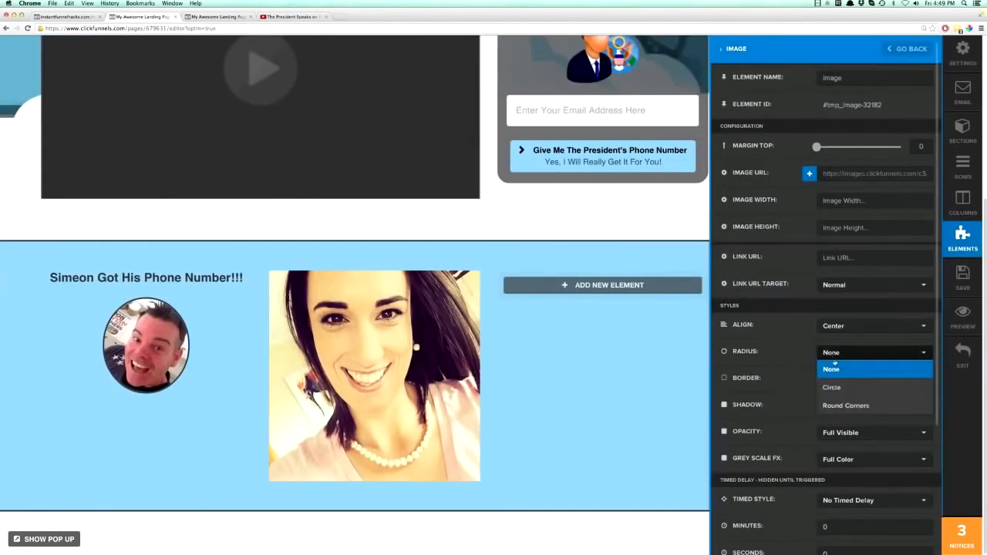
pyautogui.click(839, 388)
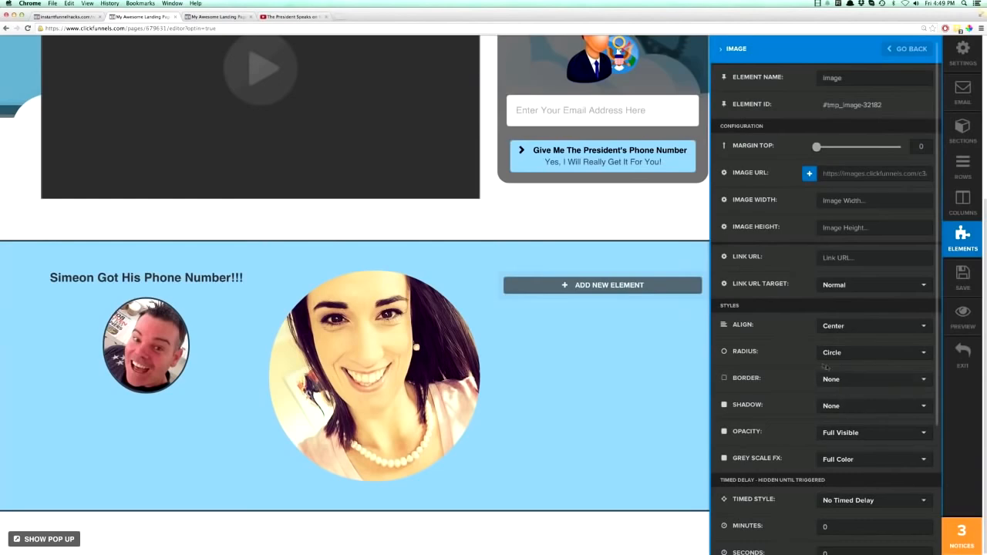
pyautogui.click(833, 382)
pyautogui.click(841, 428)
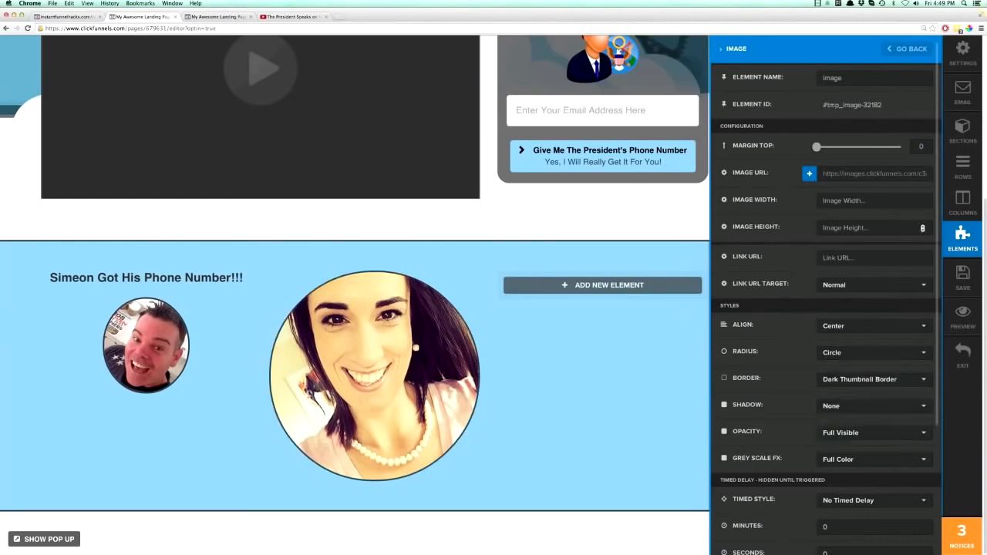
# Set the image width of the woman's photo to 150.
pyautogui.click(855, 200)
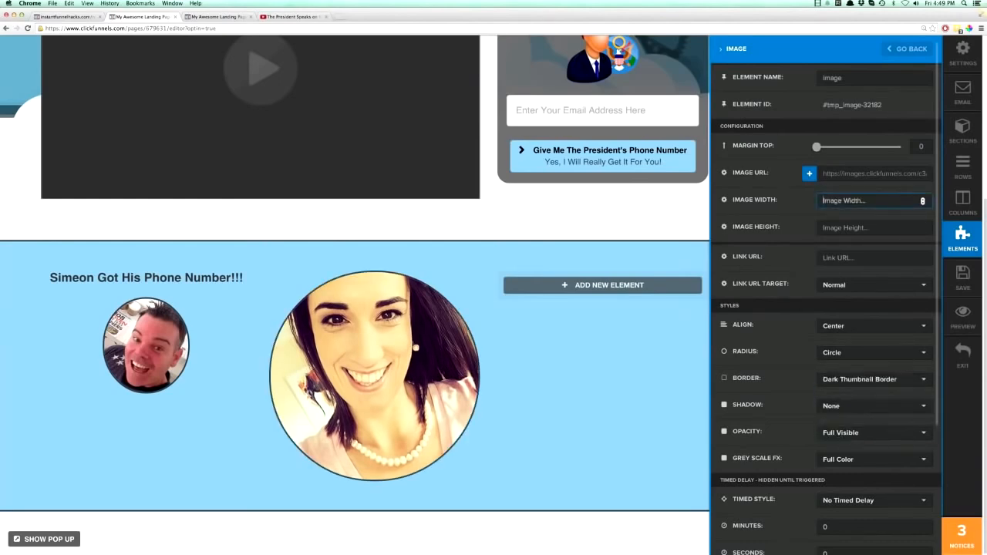
pyautogui.write('150')
pyautogui.click(458, 412)
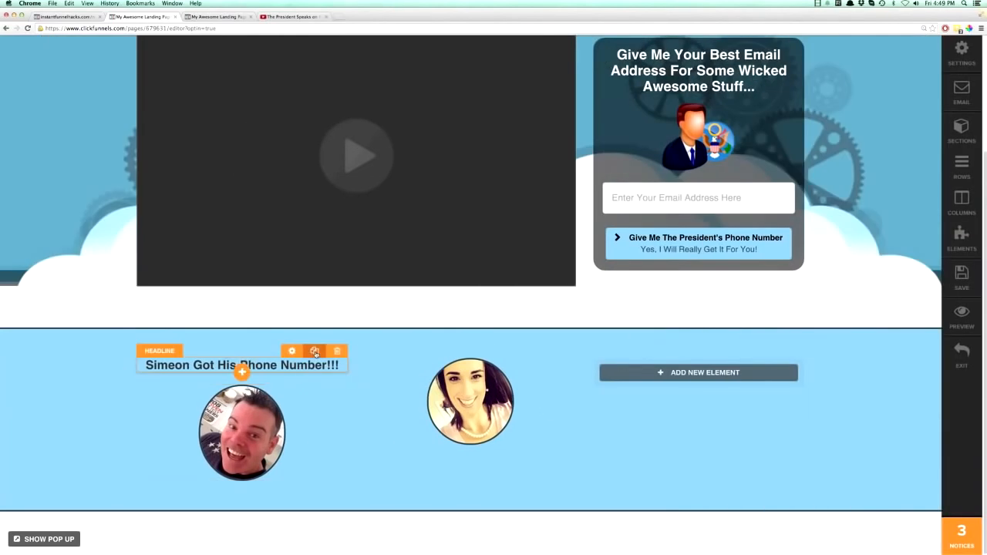
# Duplicate the first-column headline, place the copy above the woman's photo, and replace the name in it with the woman's first name.
pyautogui.click(315, 352)
pyautogui.moveTo(310, 382); pyautogui.dragTo(458, 362)
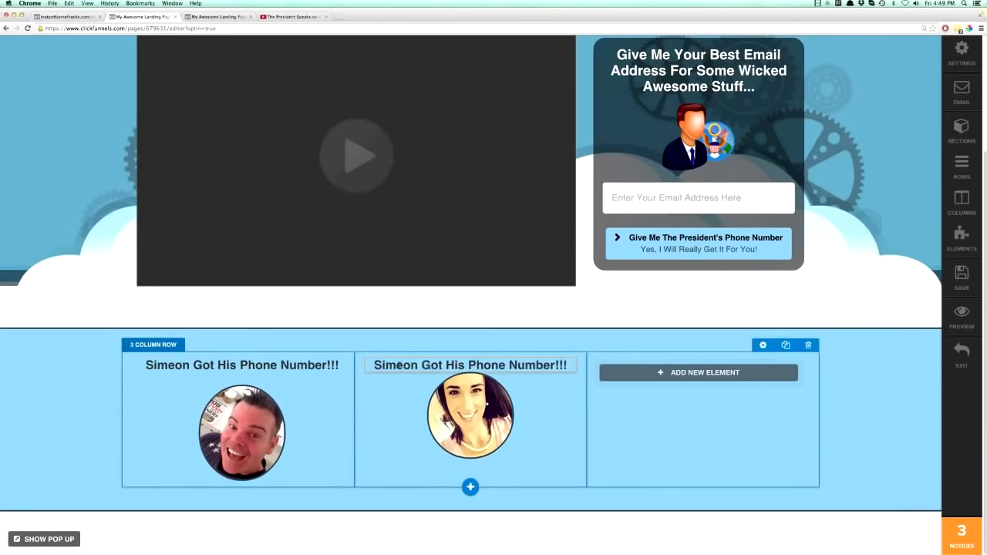
pyautogui.doubleClick(399, 366)
pyautogui.write('Liz')
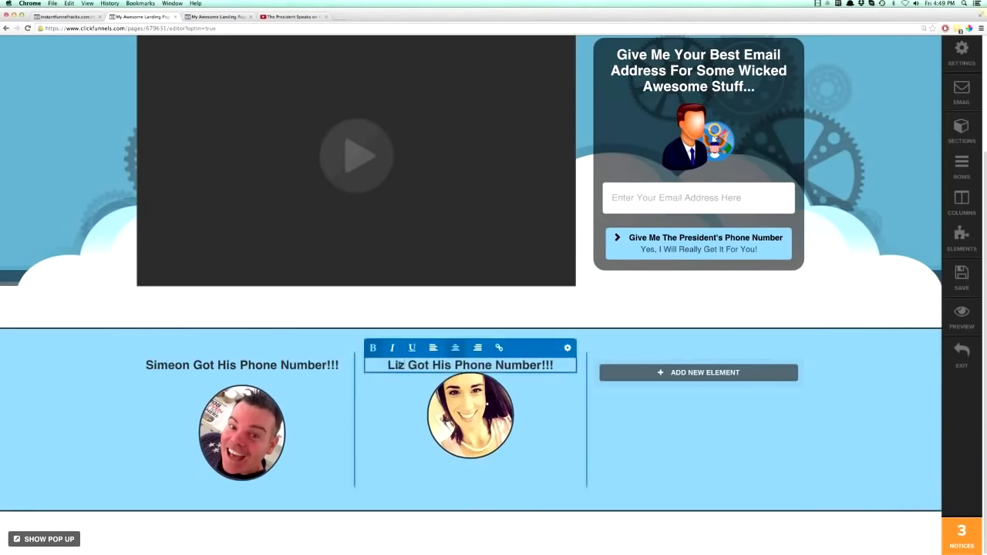
pyautogui.click(697, 448)
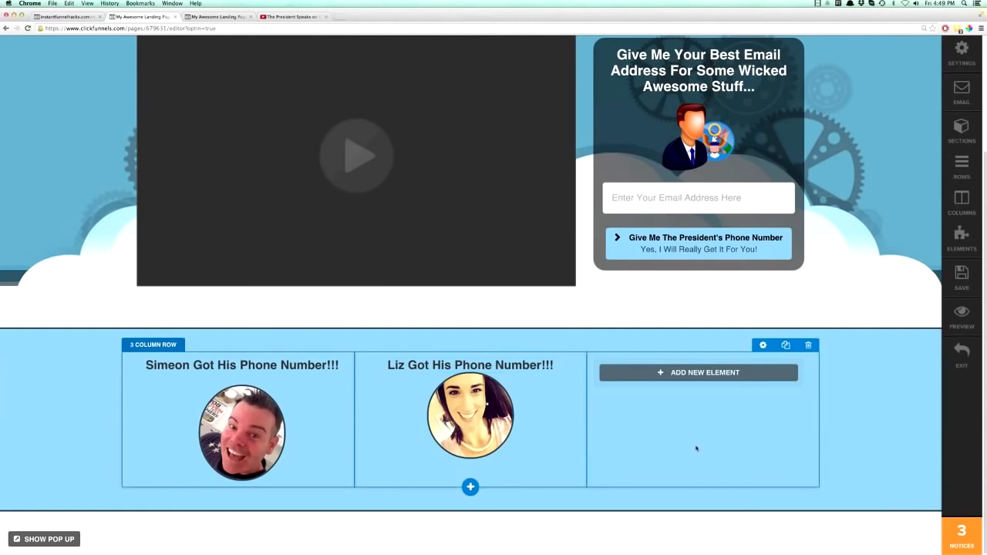
# Duplicate the second-column headline and move the copy into the empty third column.
pyautogui.click(543, 352)
pyautogui.moveTo(654, 363); pyautogui.dragTo(654, 371)
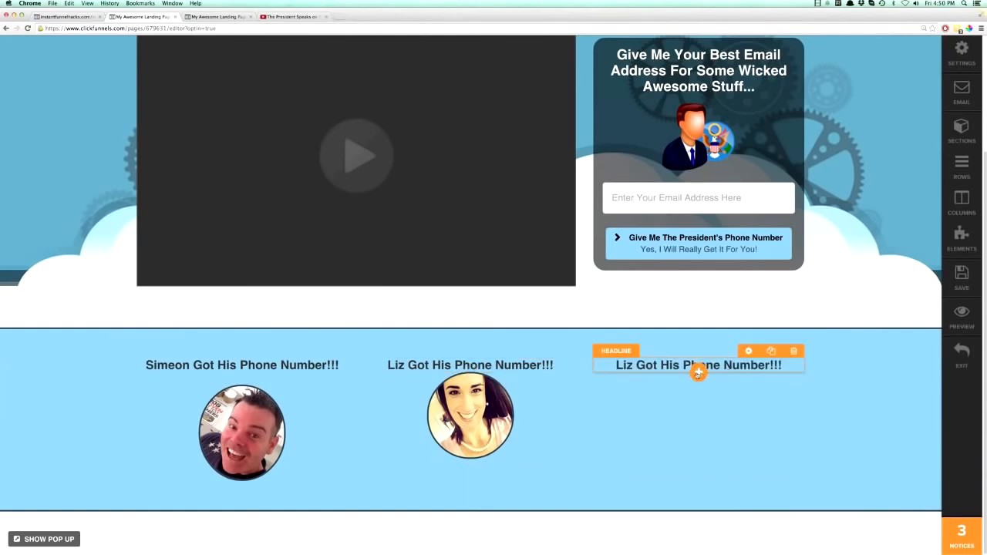
# Insert a single image below the third-column headline, using the library photo of the young man with his arms behind his head.
pyautogui.click(698, 373)
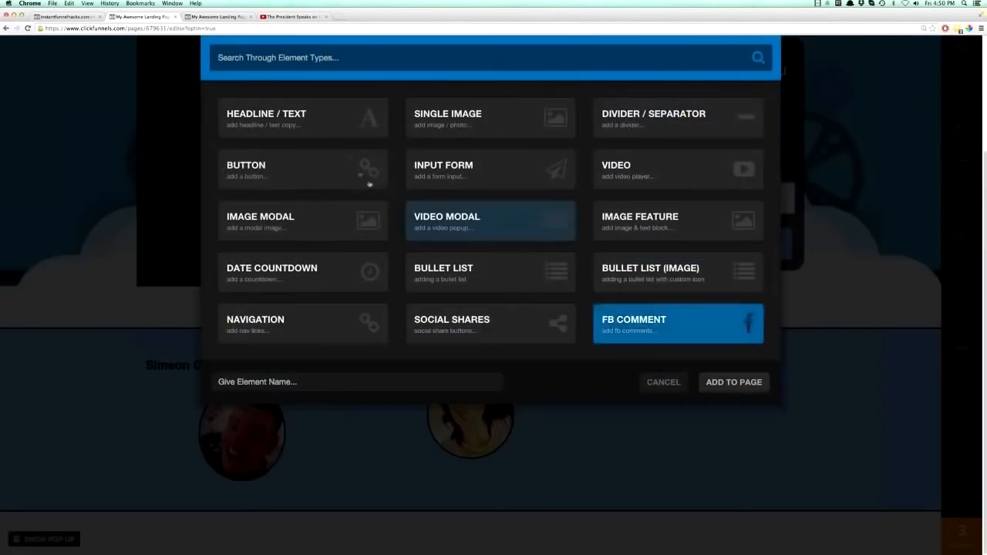
pyautogui.click(432, 128)
pyautogui.click(653, 376)
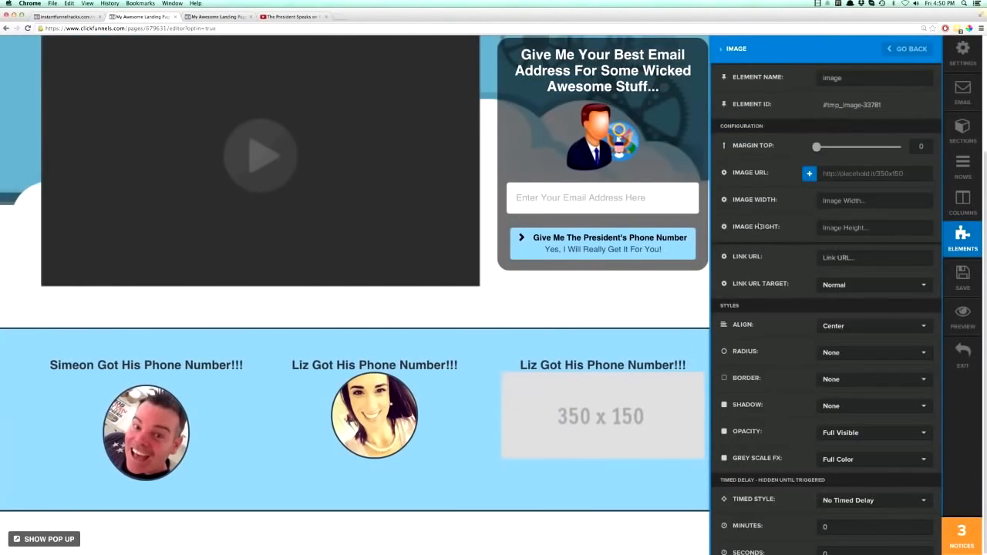
pyautogui.click(808, 174)
pyautogui.scroll(-2, 546, 295)
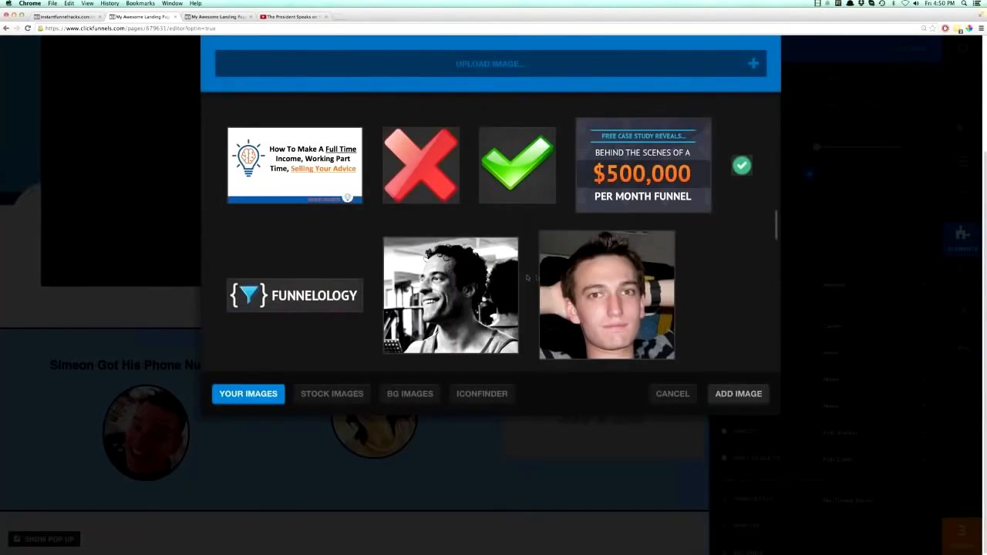
pyautogui.click(606, 291)
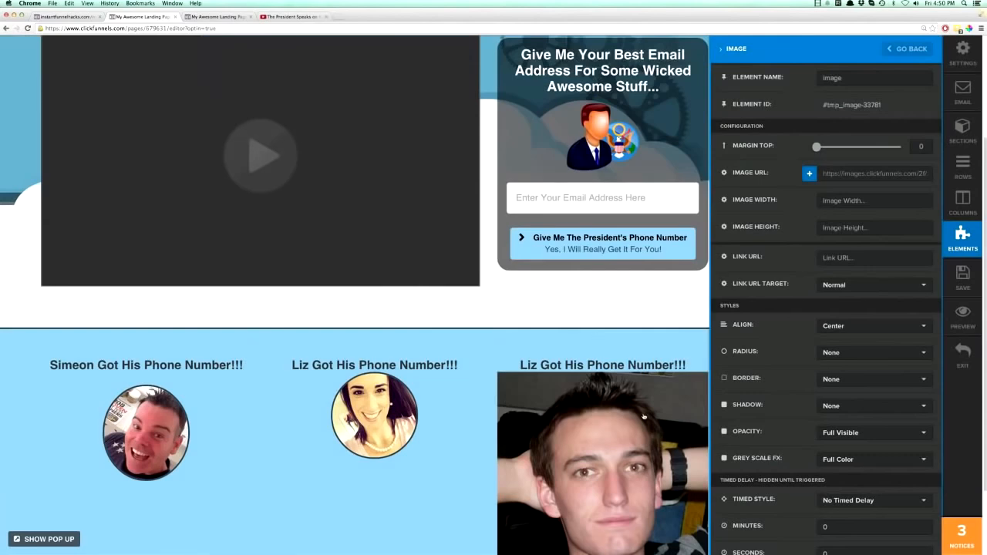
# Set the third-column photo to a Circle radius with a Dark Thumbnail Border.
pyautogui.click(643, 416)
pyautogui.click(648, 417)
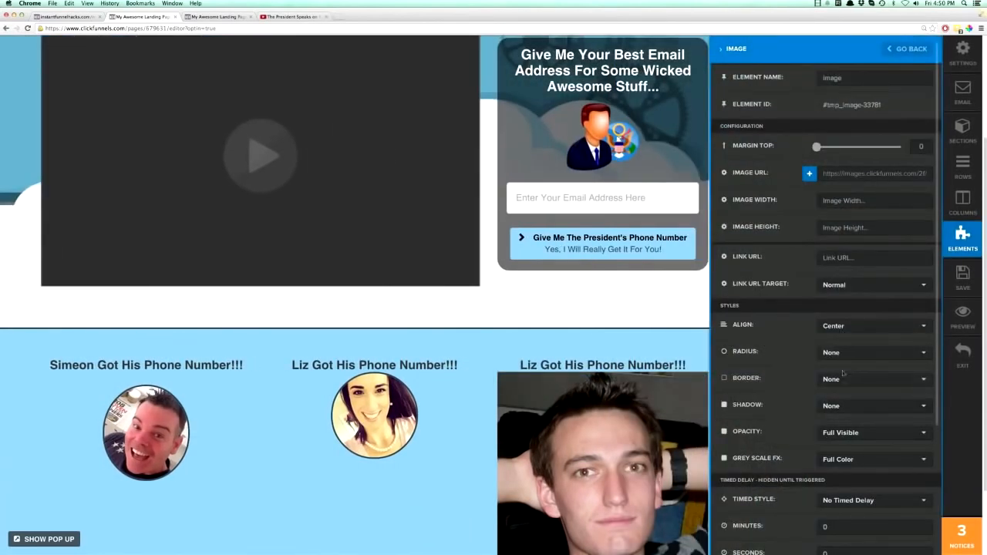
pyautogui.click(834, 357)
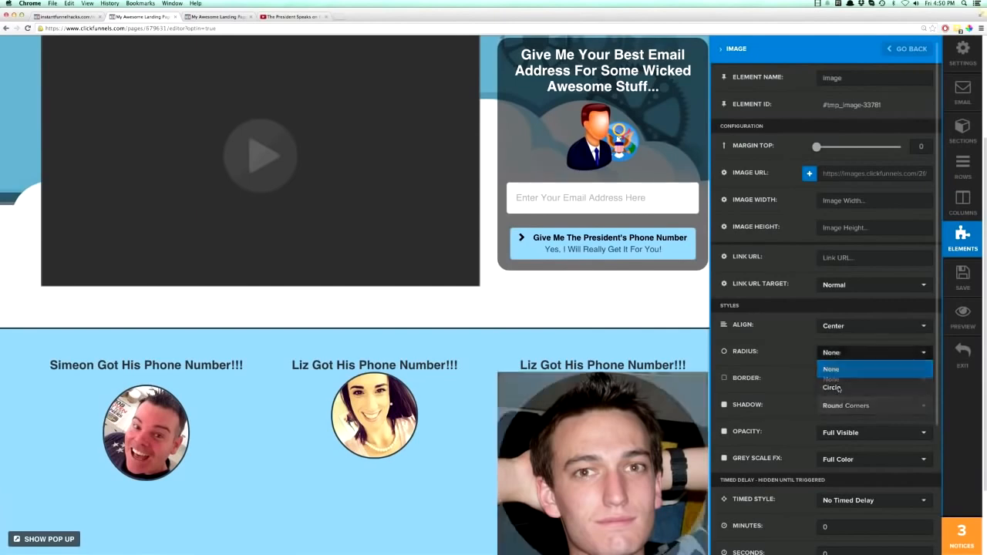
pyautogui.click(839, 388)
pyautogui.click(843, 383)
pyautogui.click(842, 432)
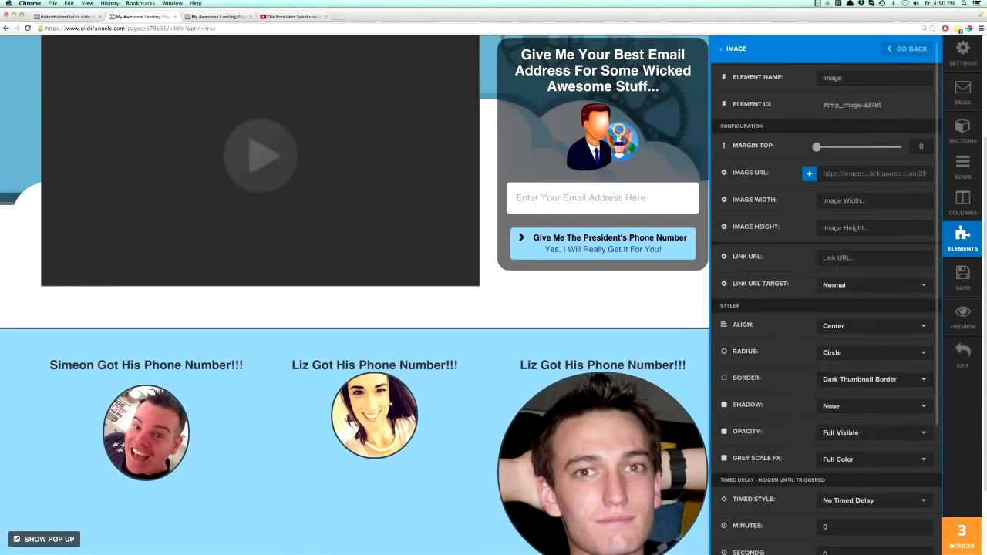
# Set the image width of the third-column photo to 150.
pyautogui.click(824, 200)
pyautogui.write('150')
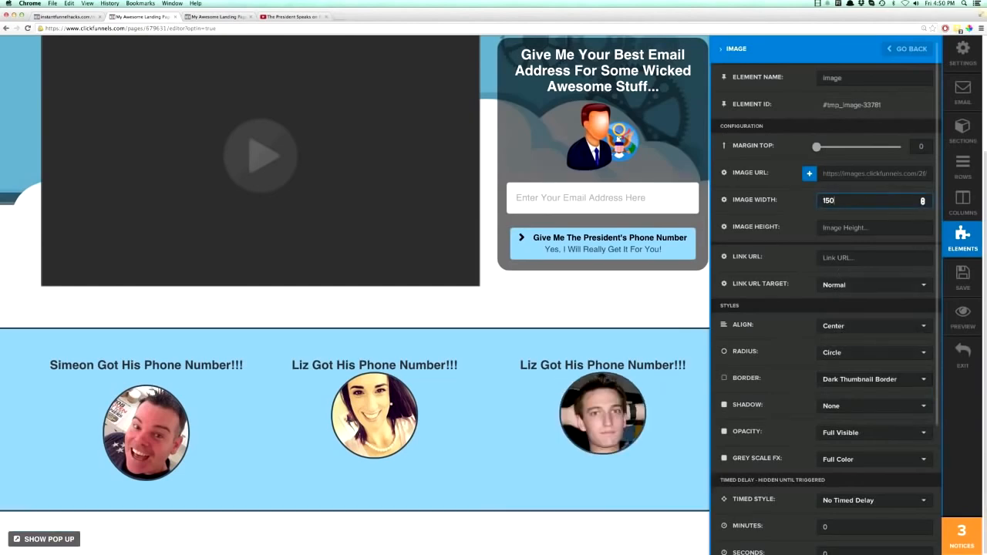
pyautogui.click(661, 424)
# Add a little top margin to the third-column photo and set the woman's photo top margin to 19.
pyautogui.moveTo(725, 425)
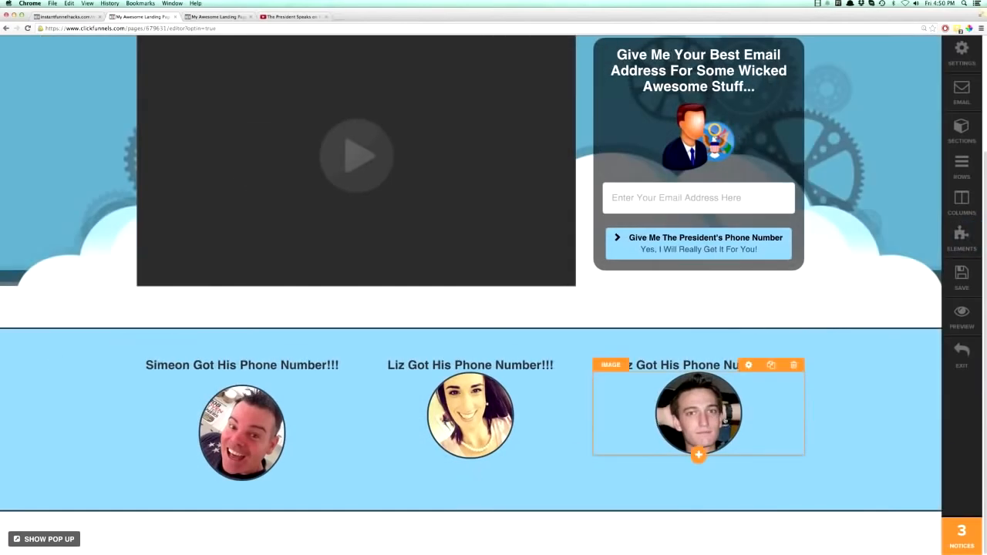
pyautogui.click(748, 366)
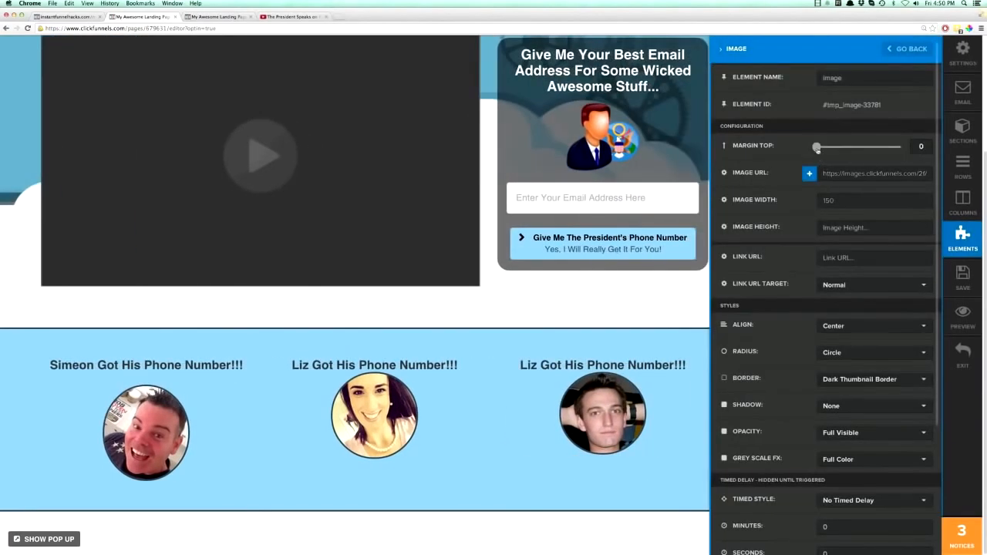
pyautogui.click(398, 402)
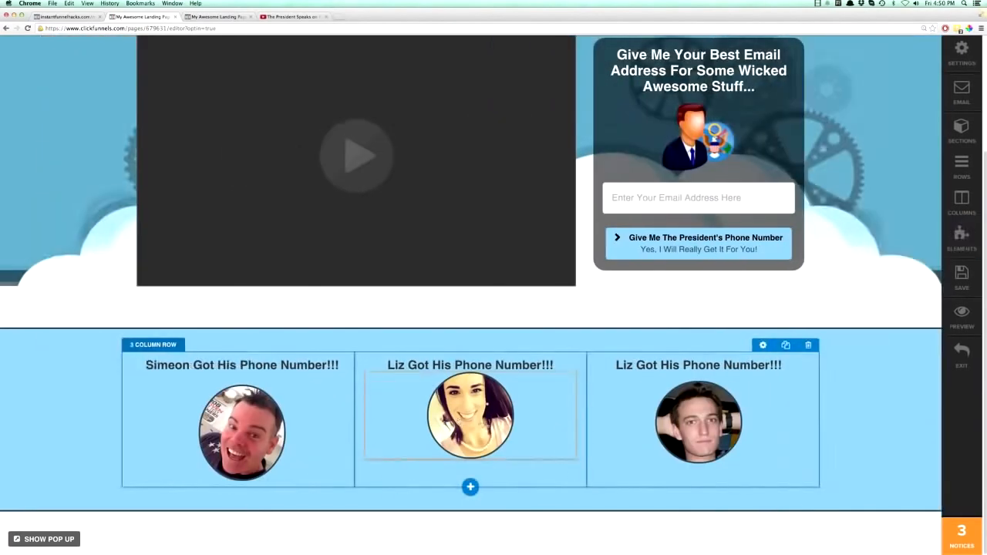
pyautogui.click(521, 366)
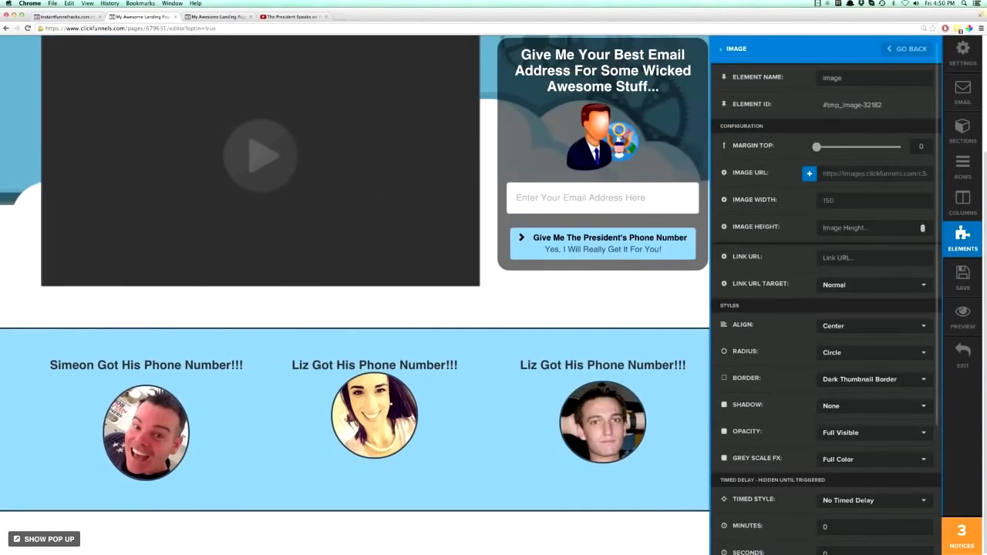
pyautogui.click(554, 376)
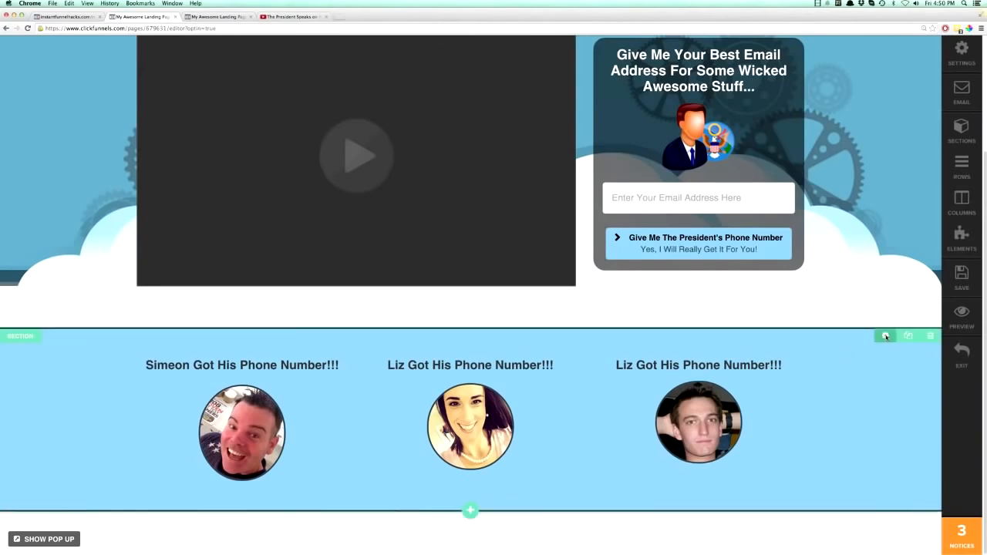
# Set the testimonial section's padding to 14 at the top and 0 at the bottom.
pyautogui.click(885, 336)
pyautogui.doubleClick(920, 268)
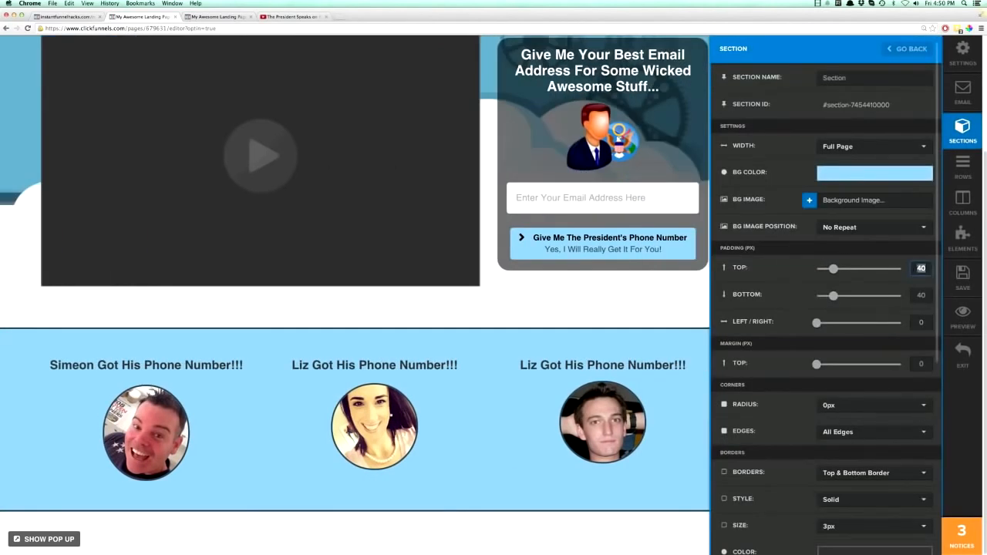
pyautogui.press('Tab')
pyautogui.moveTo(833, 269); pyautogui.dragTo(827, 271)
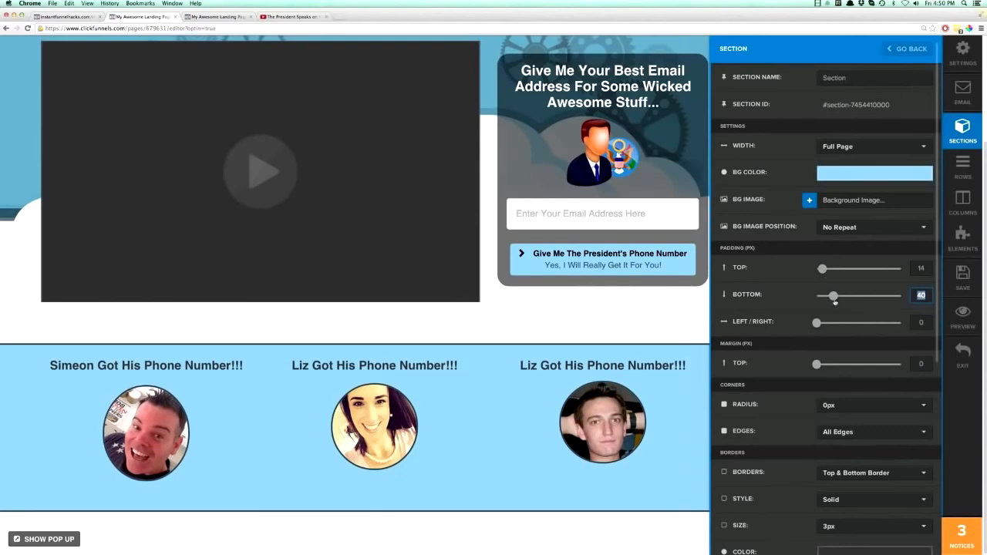
pyautogui.moveTo(832, 297); pyautogui.dragTo(814, 298)
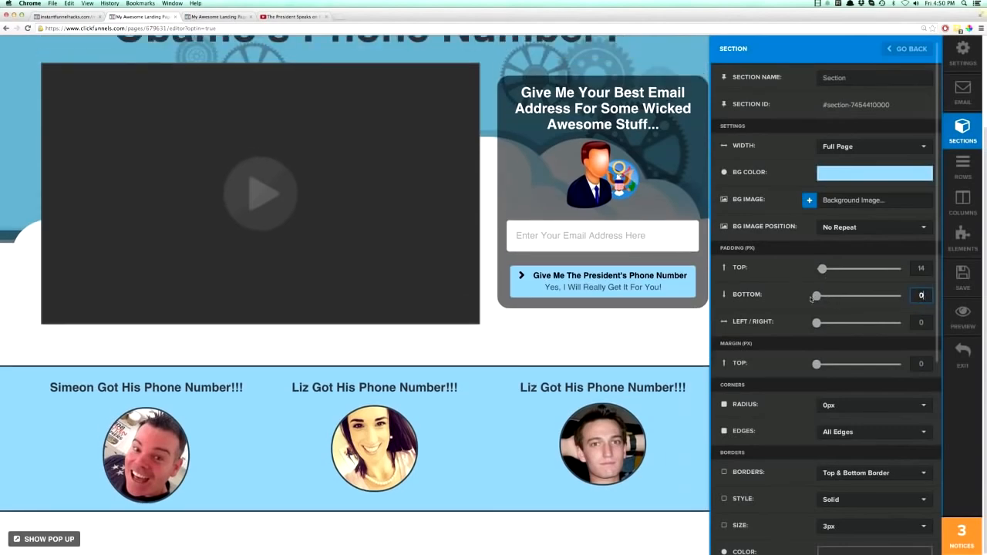
pyautogui.click(670, 336)
# Save the page, then reload its live preview and look over the page down to the testimonial section.
pyautogui.click(963, 277)
pyautogui.click(212, 16)
pyautogui.click(28, 28)
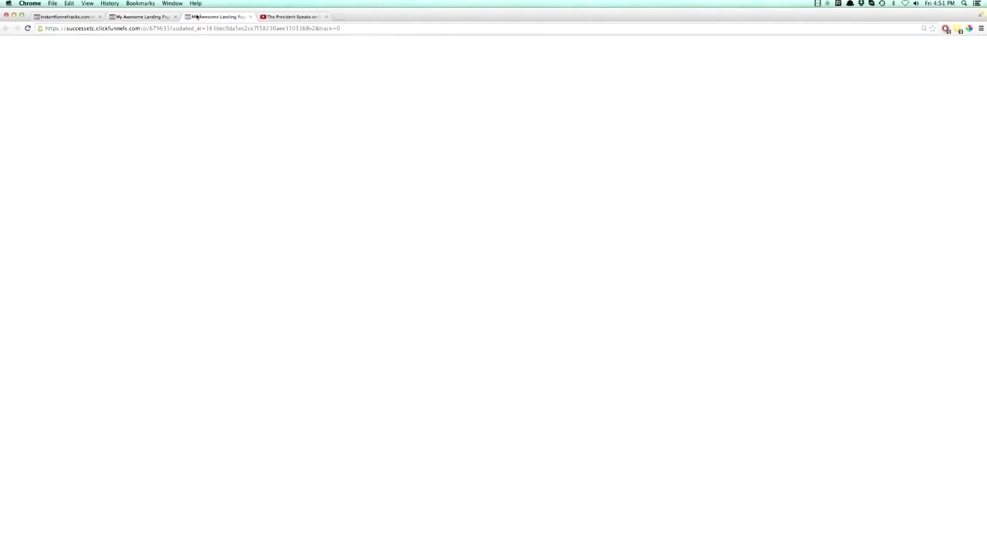
pyautogui.click(27, 29)
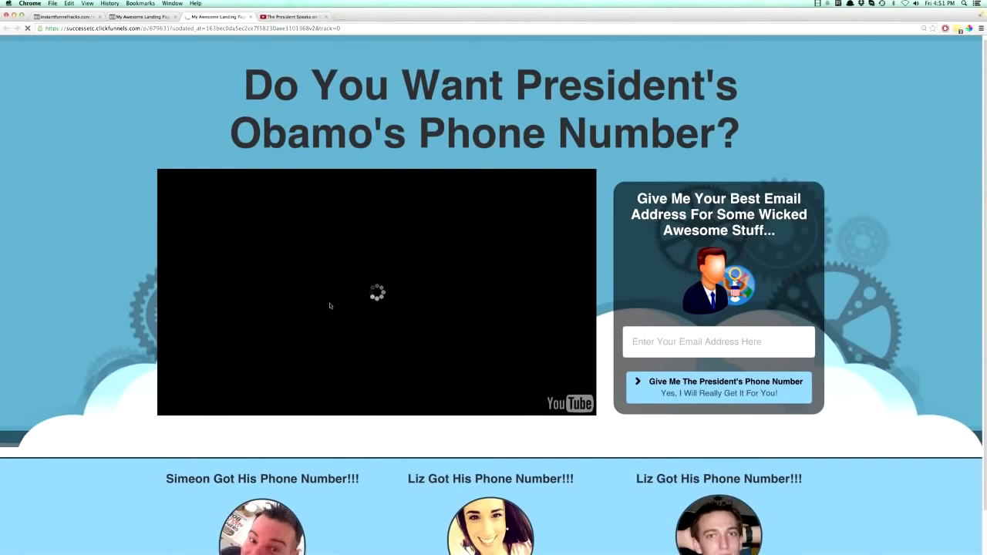
pyautogui.scroll(-1, 417, 293)
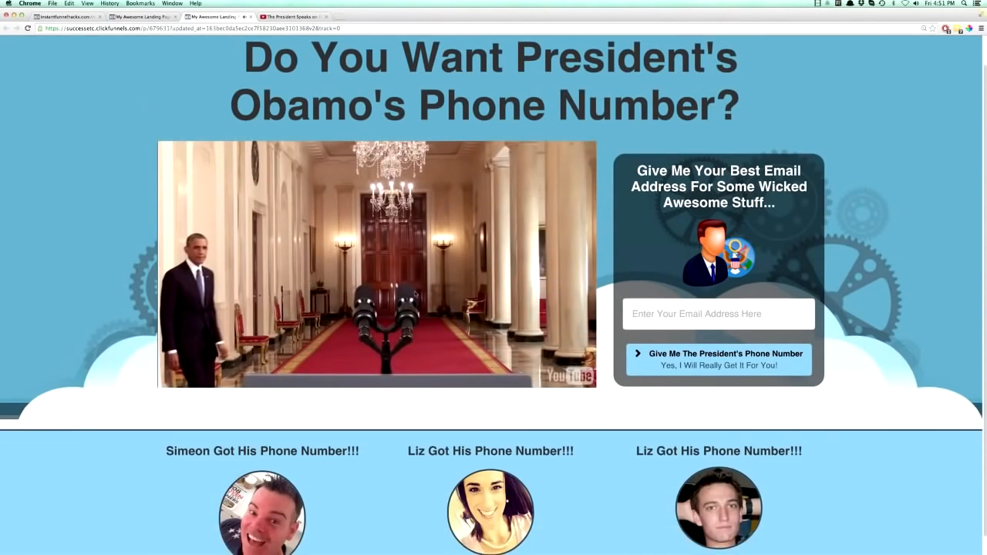
pyautogui.scroll(-1, 647, 479)
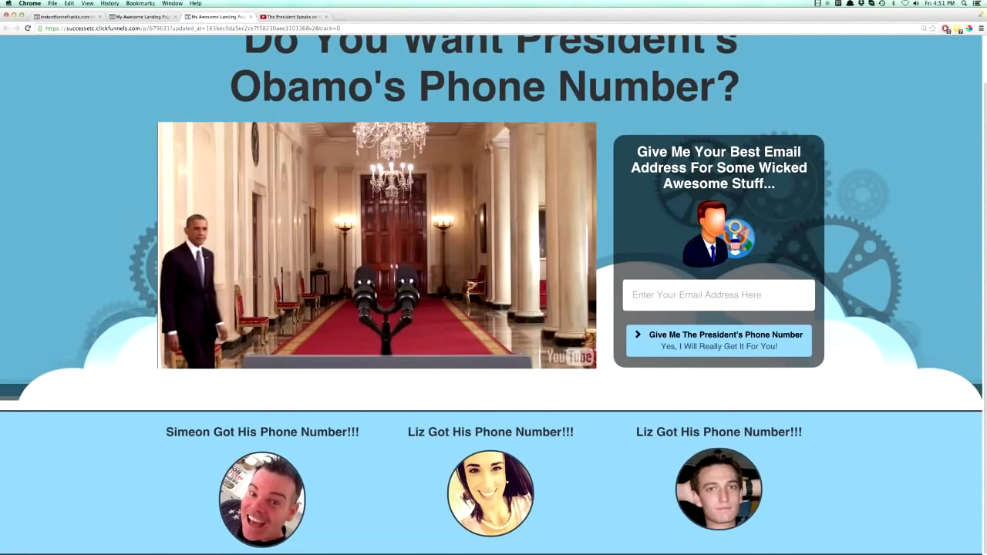
# Return to the page editor and delete the email input form above the button, confirming the deletion.
pyautogui.click(134, 17)
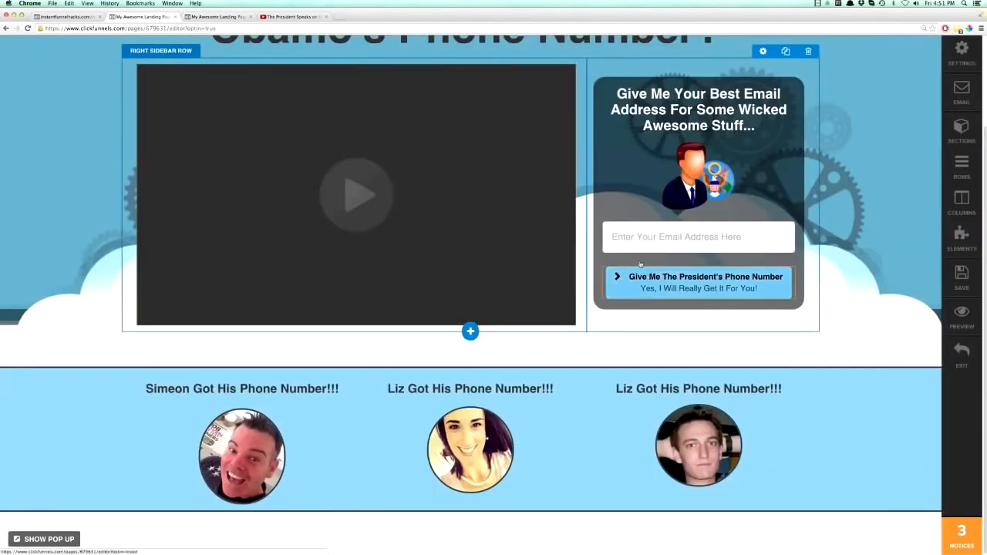
pyautogui.scroll(1, 762, 260)
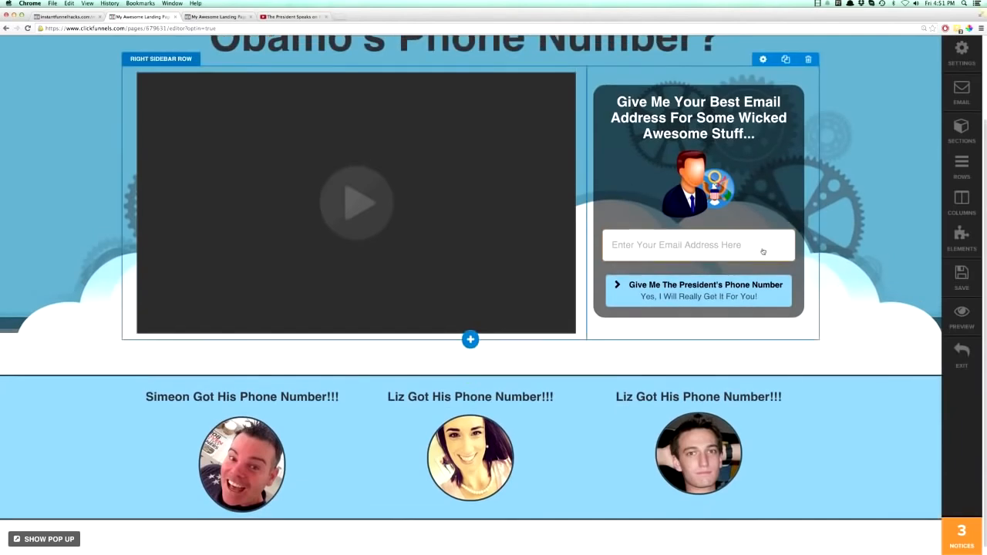
pyautogui.click(785, 224)
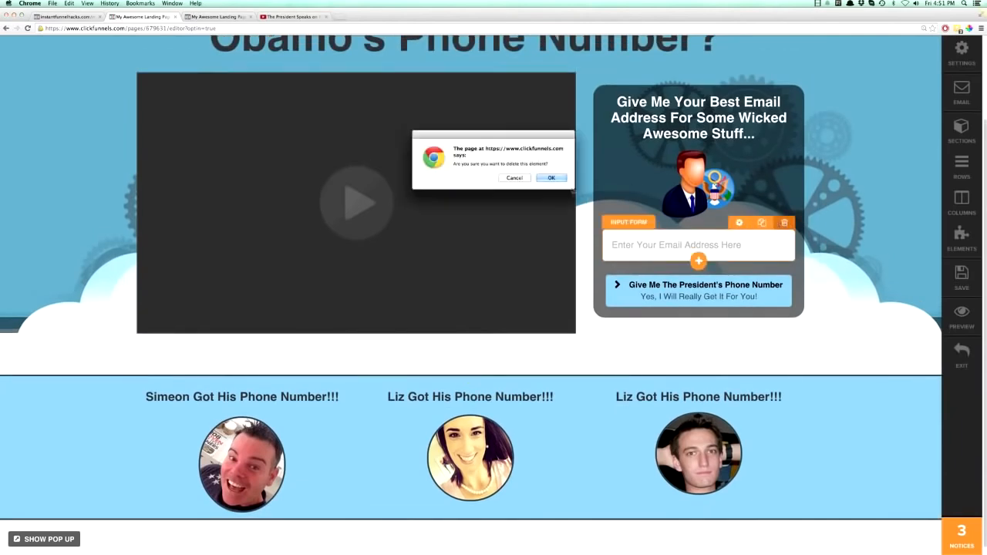
pyautogui.click(558, 178)
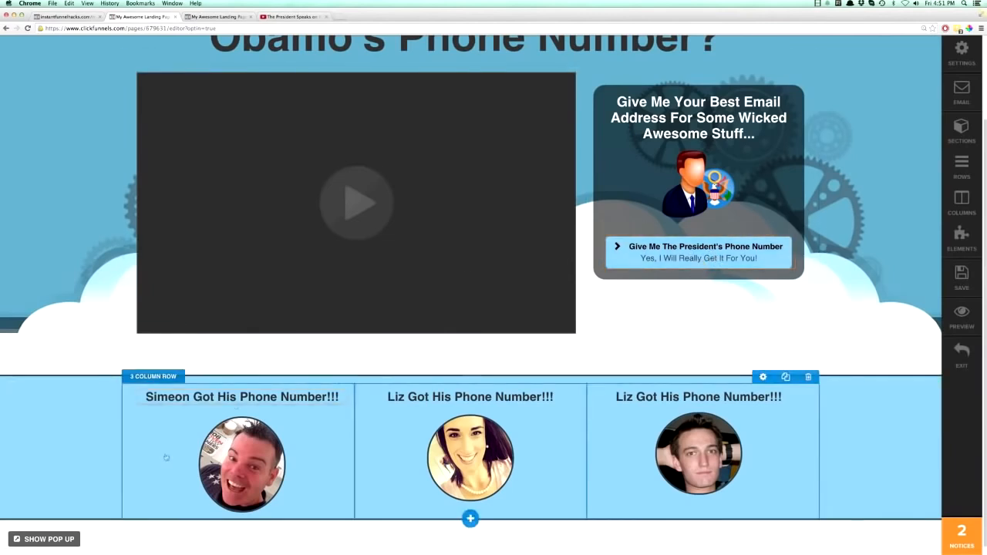
# Show the page's pop-up and add a 2 Column Block row to it.
pyautogui.click(44, 539)
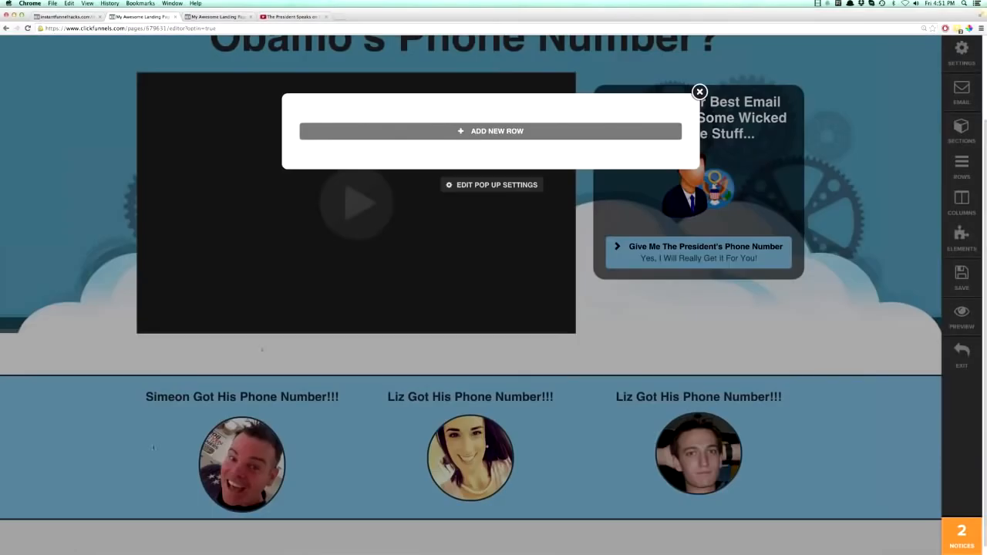
pyautogui.click(496, 132)
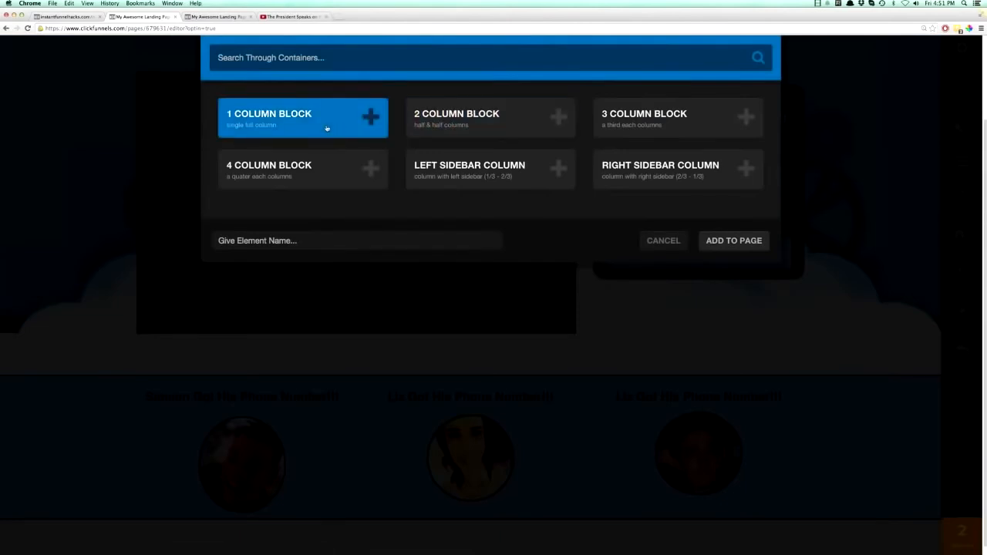
pyautogui.click(473, 119)
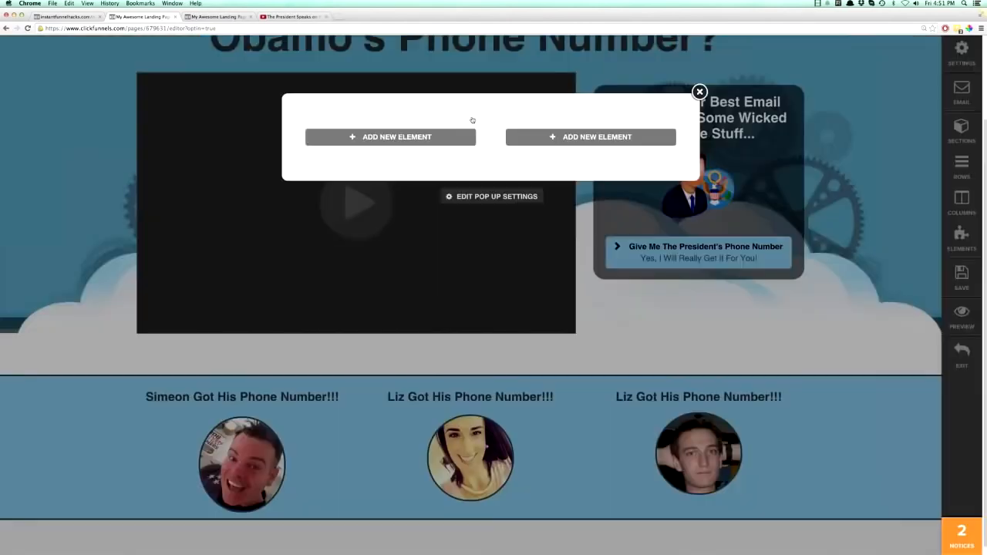
# Insert a single image in the first column of the pop-up, using the president icon from the image library.
pyautogui.click(400, 139)
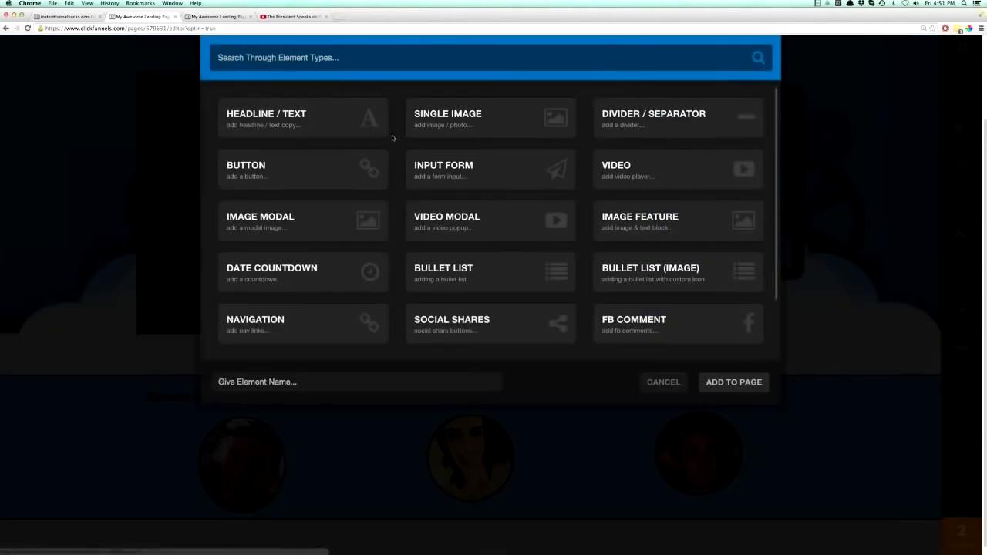
pyautogui.click(446, 119)
pyautogui.click(441, 156)
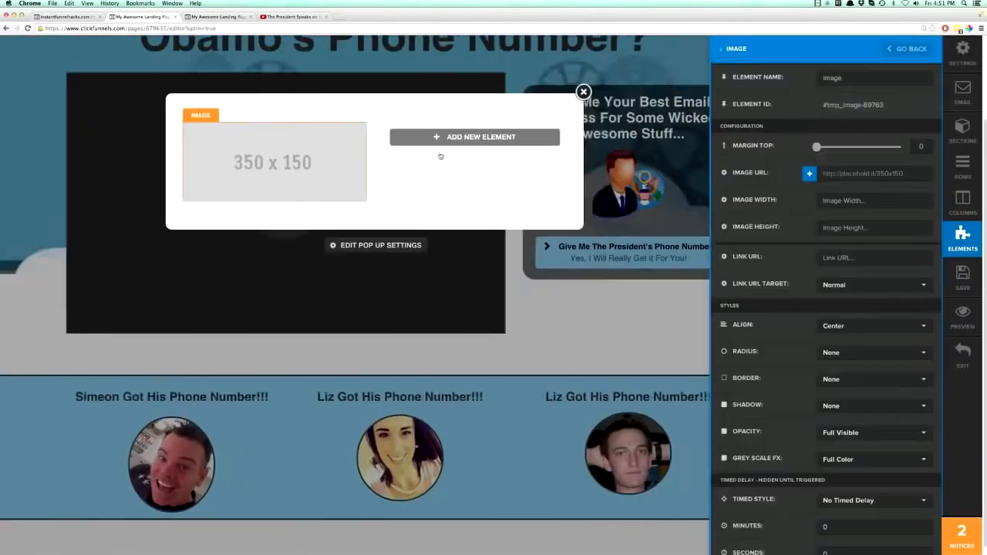
pyautogui.click(809, 172)
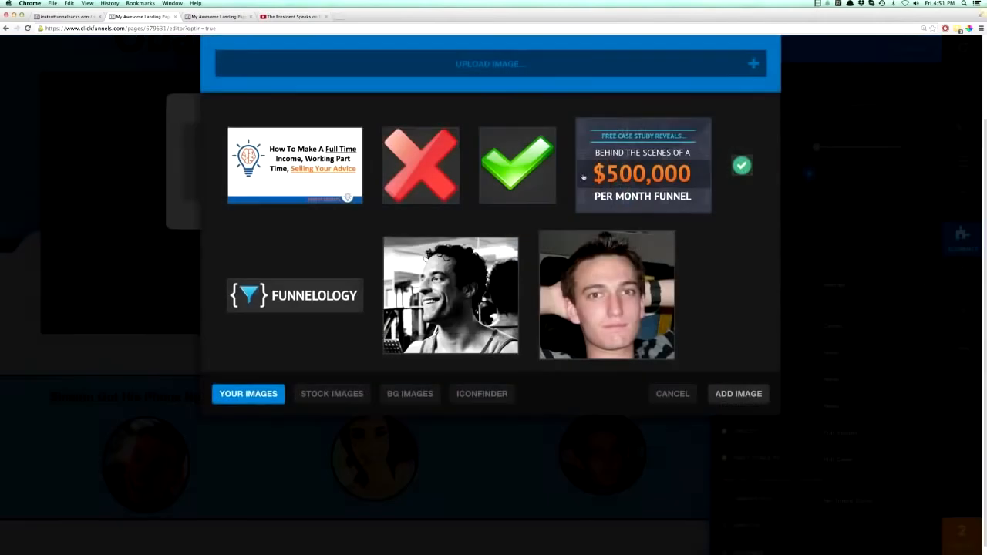
pyautogui.scroll(20, 329, 249)
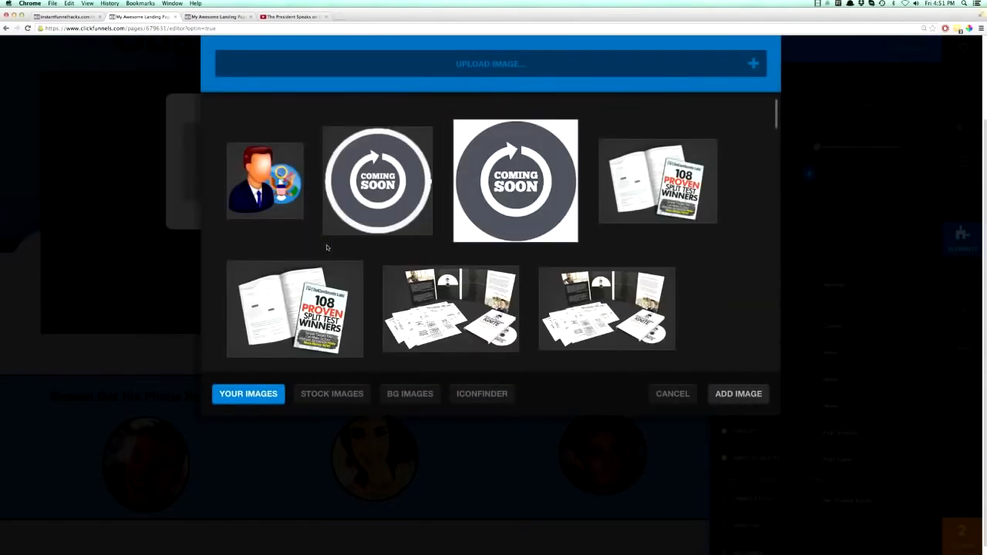
pyautogui.click(278, 189)
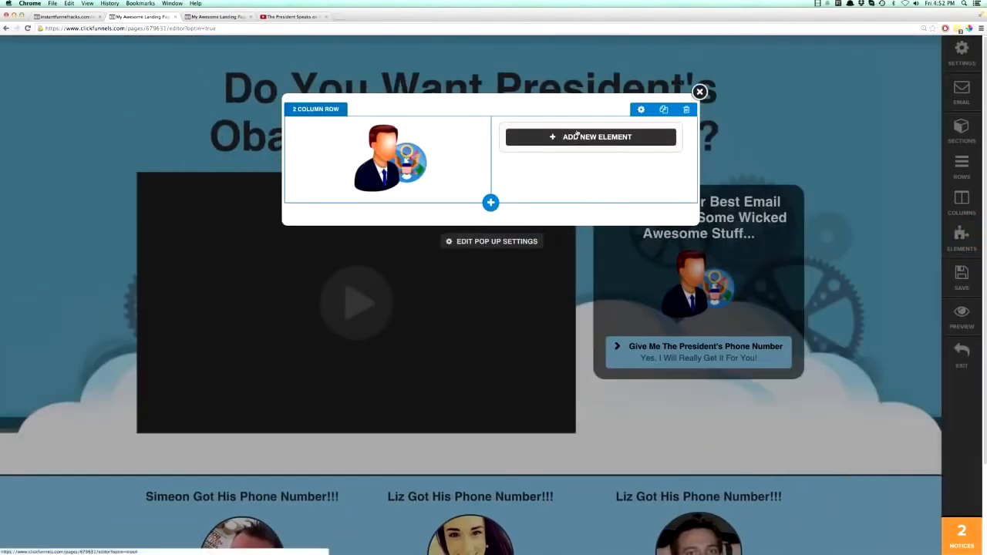
# Add a headline to the pop-up's second column reading "Obama's Phone Number!!! FREE Today!!!".
pyautogui.click(513, 137)
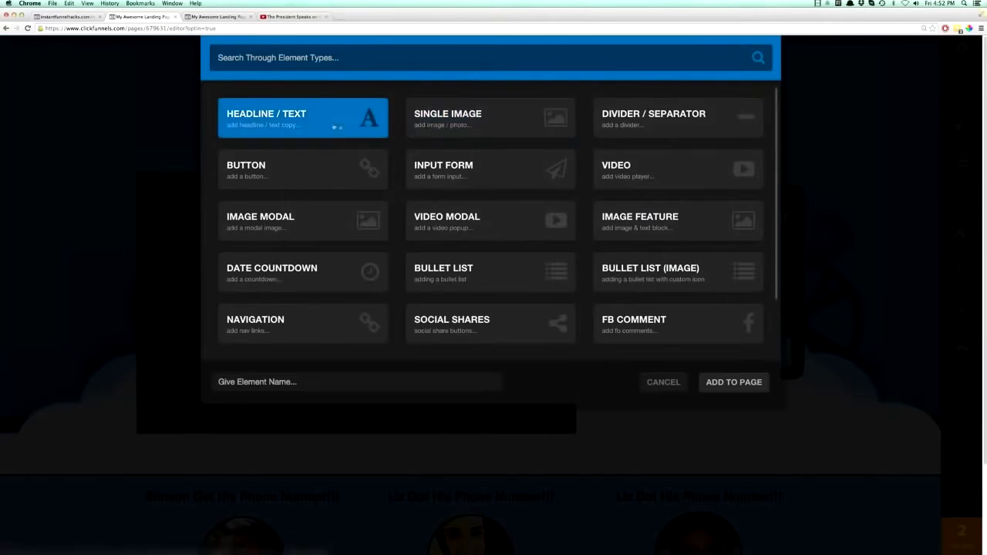
pyautogui.click(329, 122)
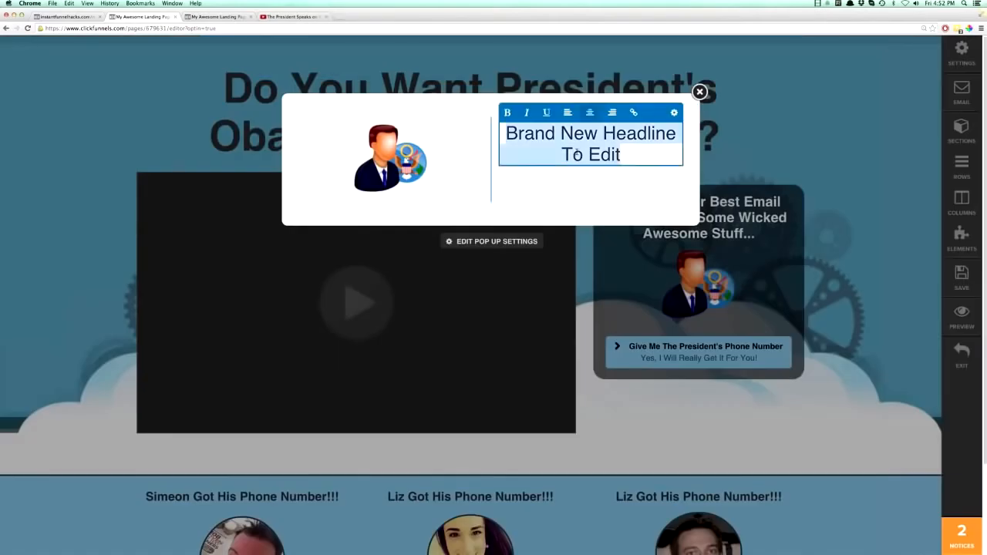
pyautogui.write('Obom')
pyautogui.press('BackSpace')
pyautogui.press('BackSpace')
pyautogui.write("ama'")
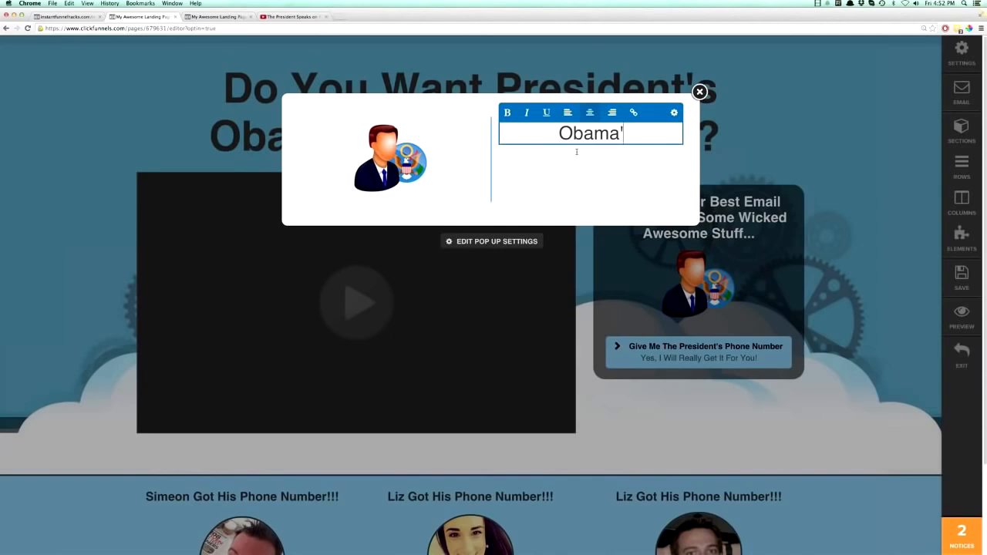
pyautogui.write('s Phone NumbeR')
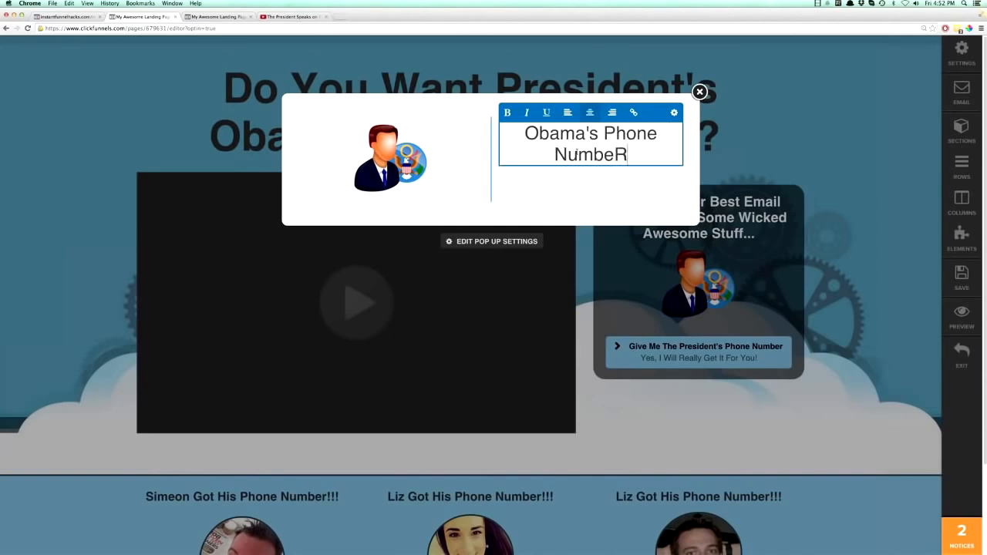
pyautogui.press('BackSpace')
pyautogui.write('r!!! FR')
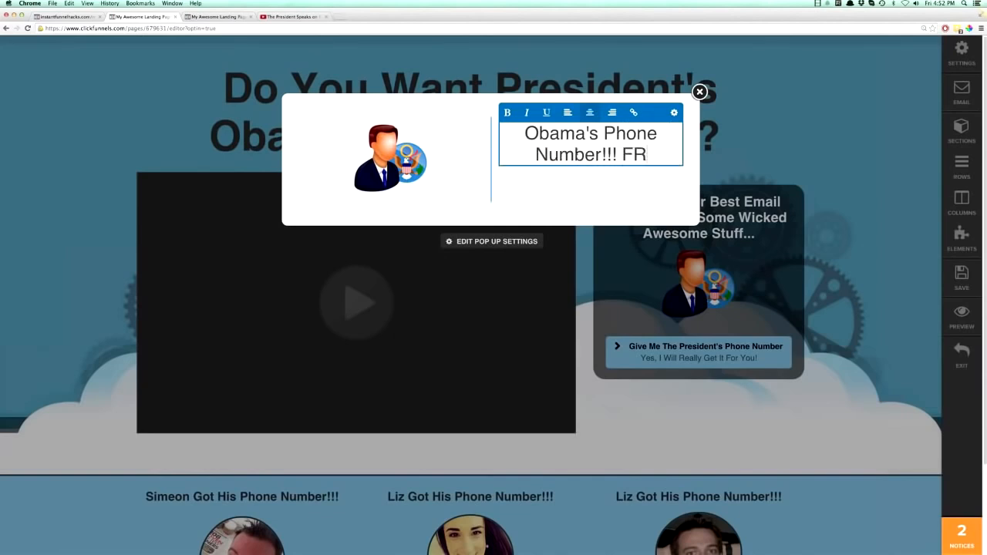
pyautogui.write('EE Today!!!')
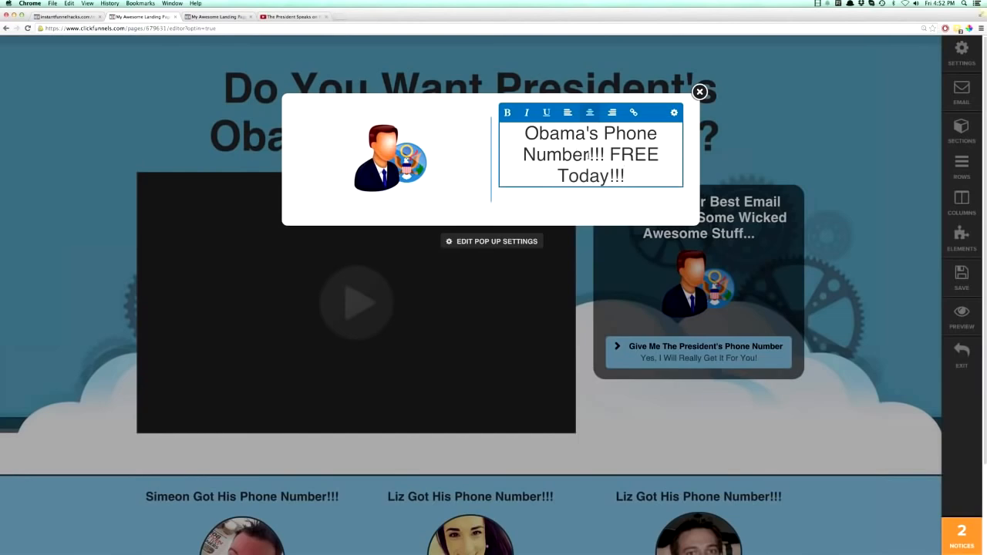
# Make the pop-up headline bold and set its text size to 21px.
pyautogui.press('super+a')
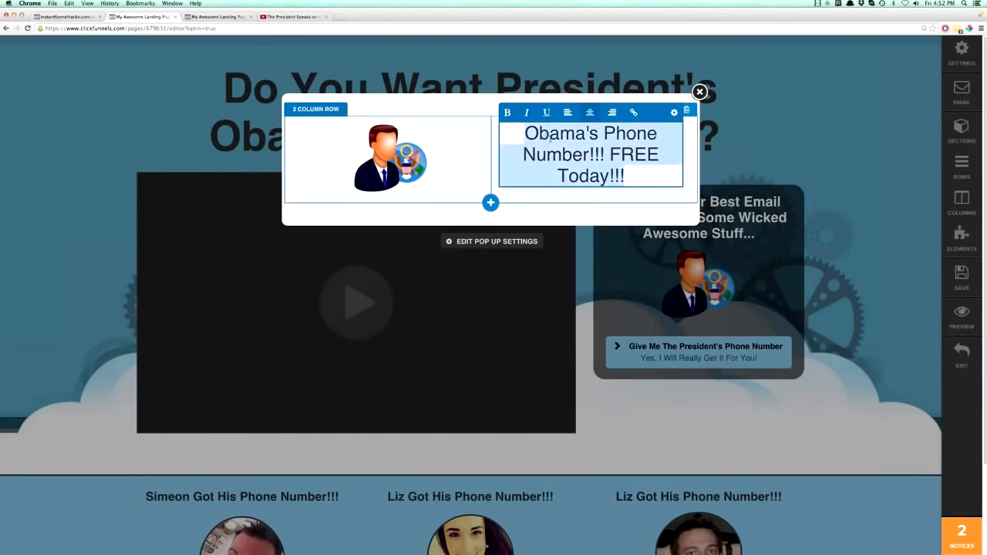
pyautogui.click(509, 115)
pyautogui.click(674, 112)
pyautogui.click(837, 293)
pyautogui.click(848, 346)
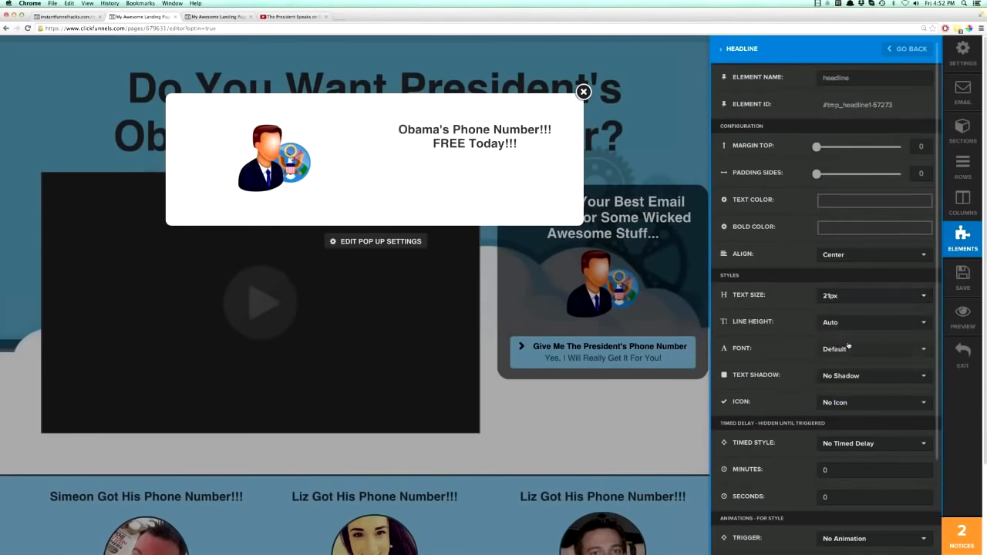
pyautogui.click(533, 167)
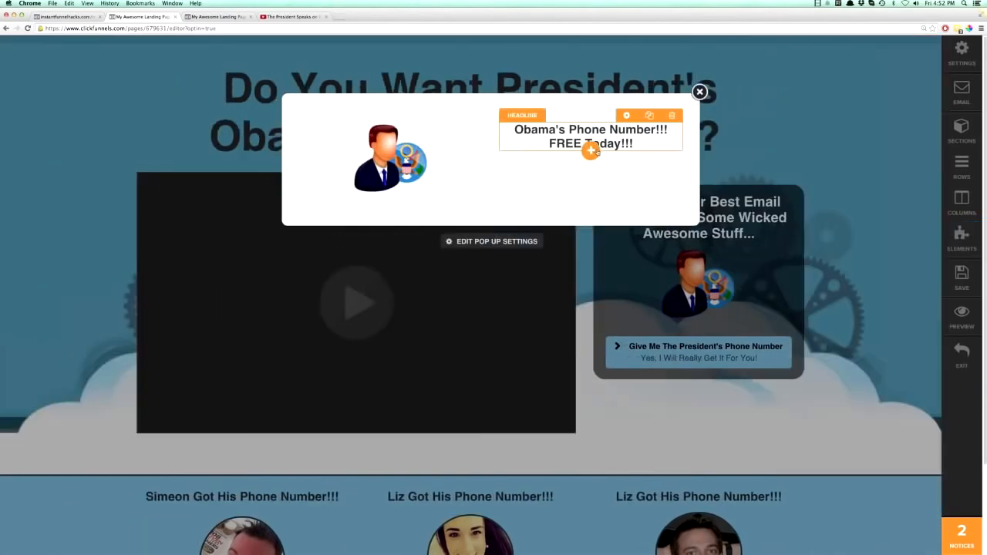
# Add an input form beneath the pop-up headline and increase its top margin slightly.
pyautogui.click(590, 150)
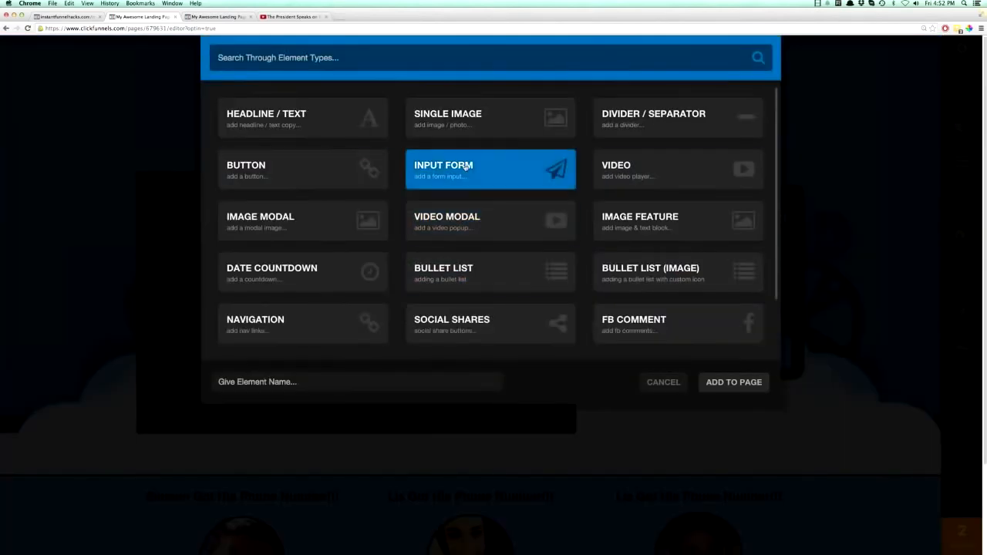
pyautogui.click(465, 167)
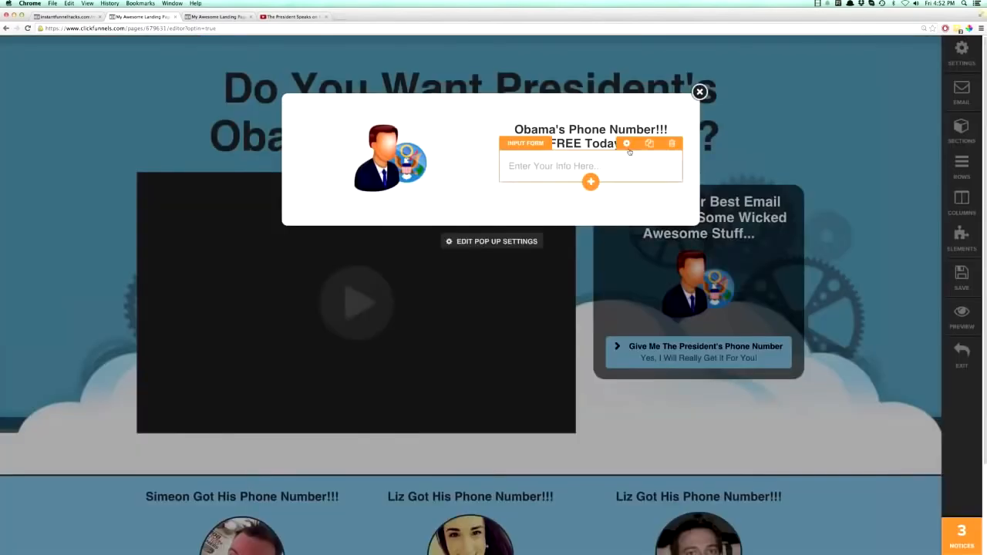
pyautogui.click(628, 145)
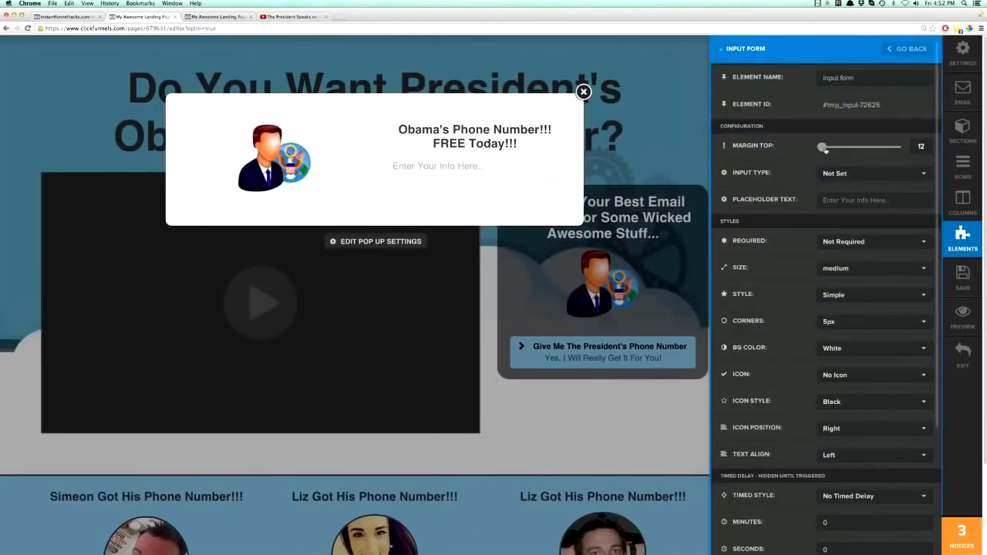
pyautogui.click(521, 170)
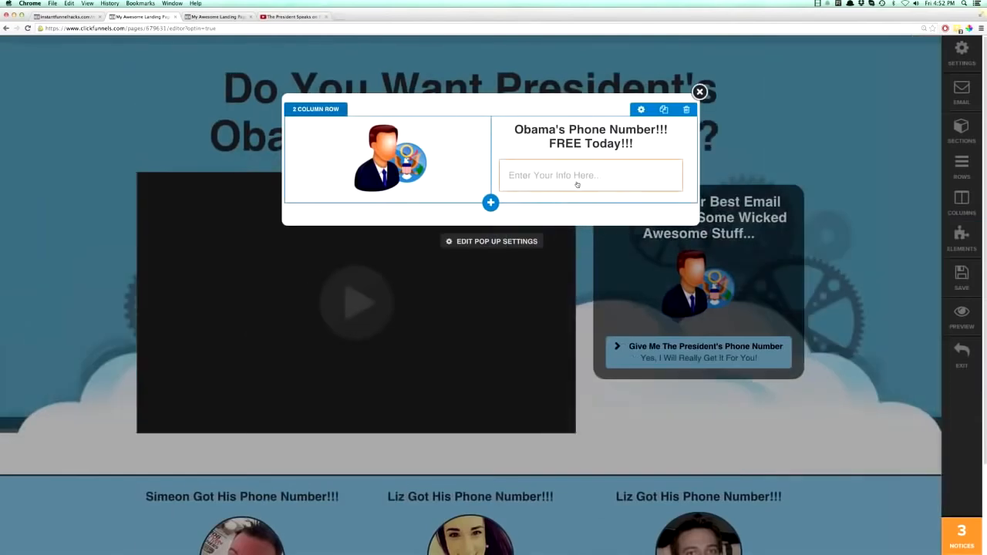
# Add a button beneath the pop-up's input form with a top margin of 19.
pyautogui.click(590, 190)
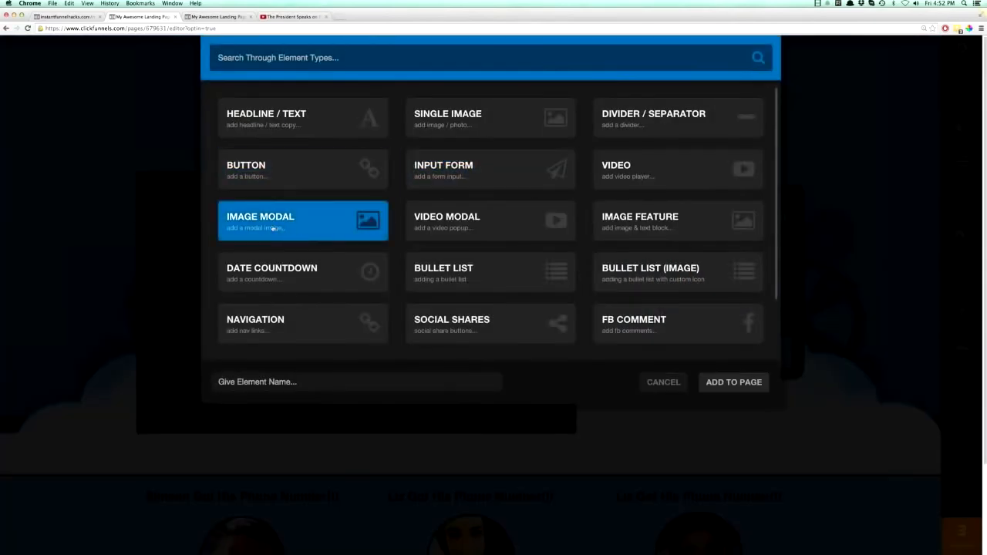
pyautogui.click(256, 178)
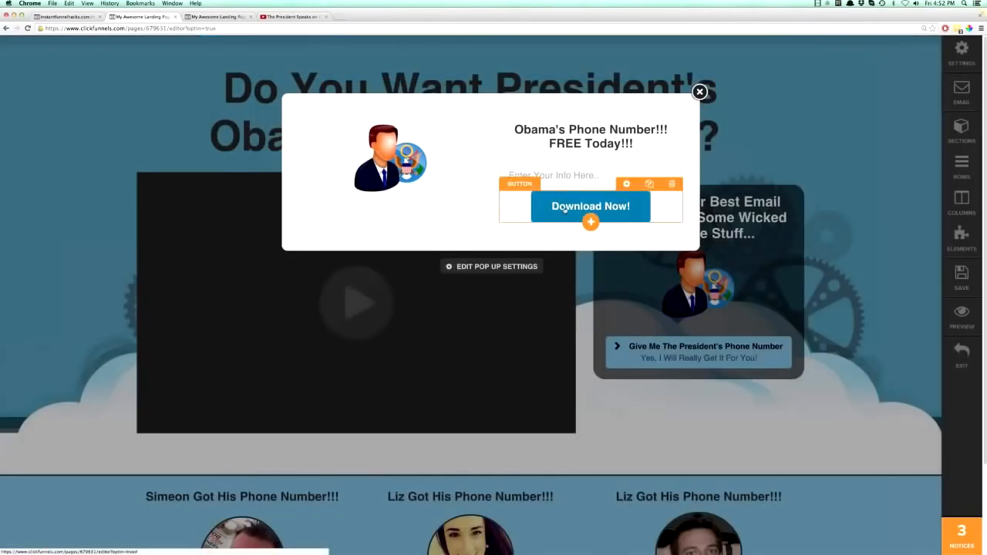
pyautogui.click(626, 185)
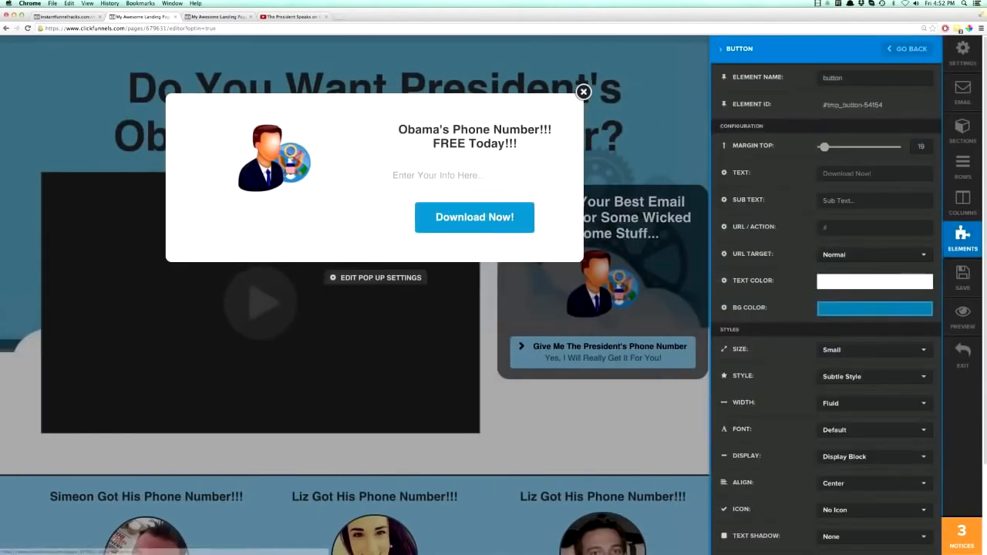
# Set the pop-up button's text to "Send Me The Phone Number!" and its size to Extra Small.
pyautogui.tripleClick(871, 173)
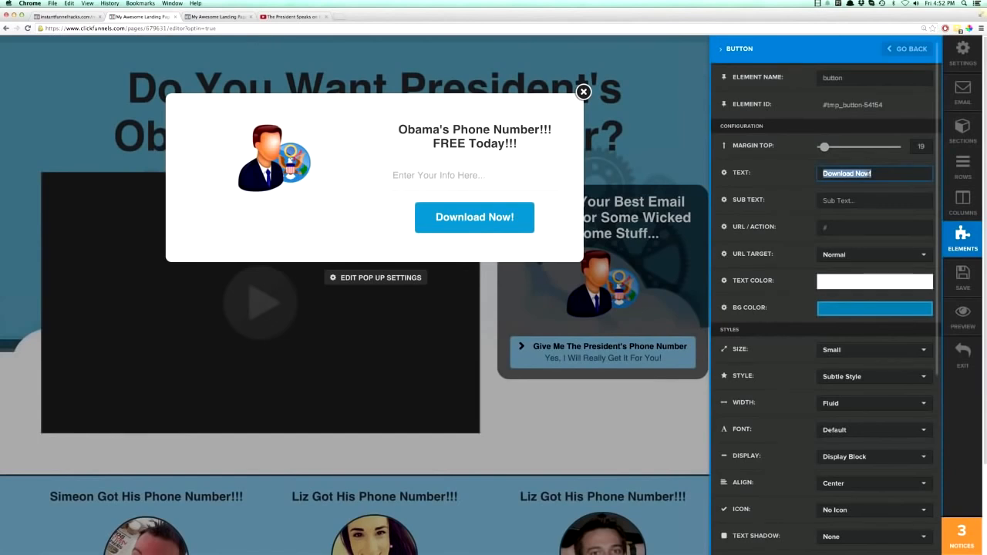
pyautogui.write('Send Me The Phon')
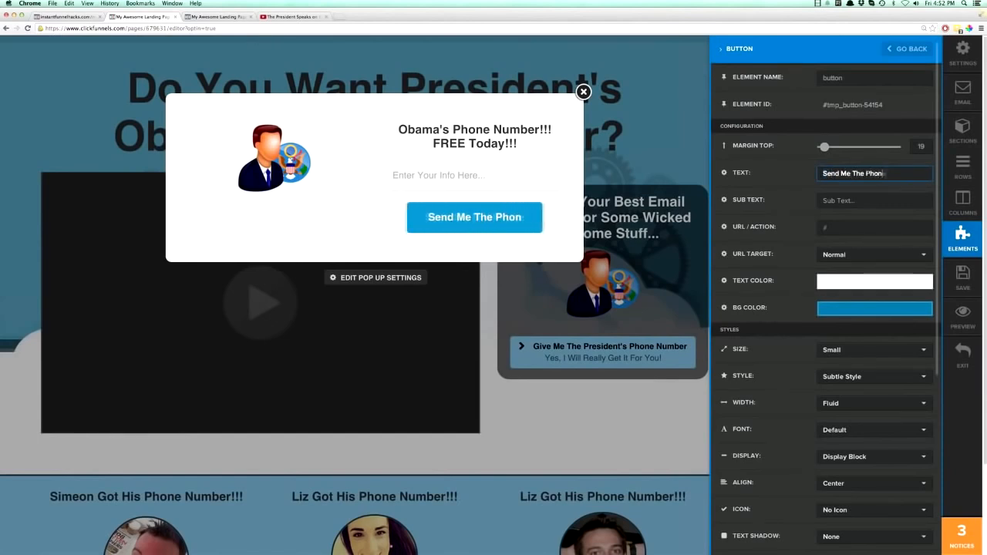
pyautogui.write('e Number!')
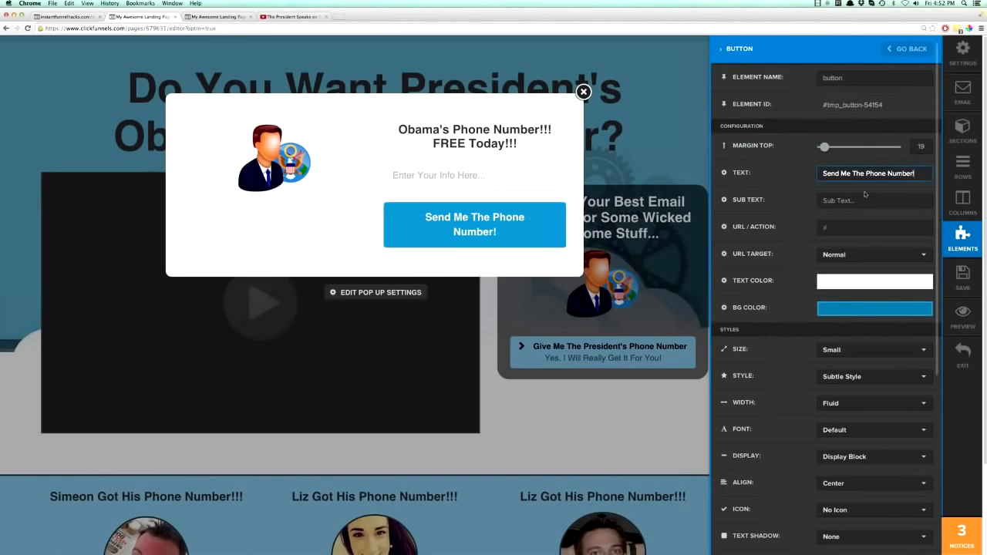
pyautogui.click(839, 353)
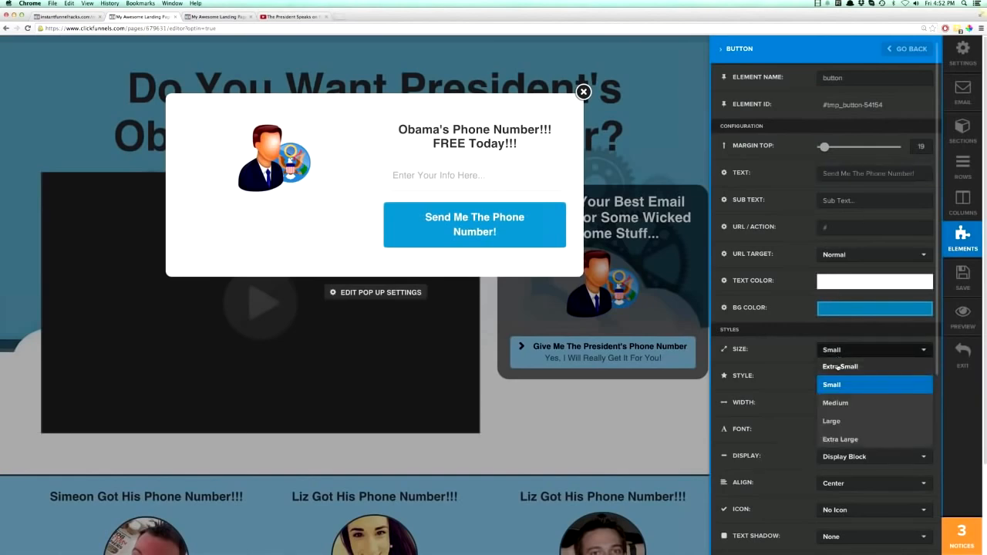
pyautogui.click(837, 365)
pyautogui.click(576, 228)
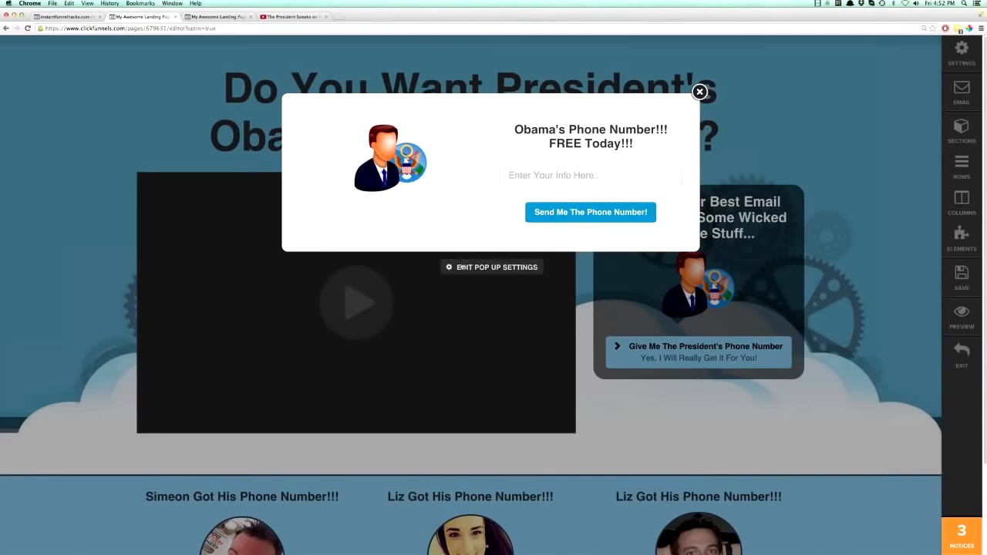
# Set the pop-up's padding to 15 top, 21 bottom and 2 left/right, its top margin to 86, and close the pop-up.
pyautogui.click(484, 268)
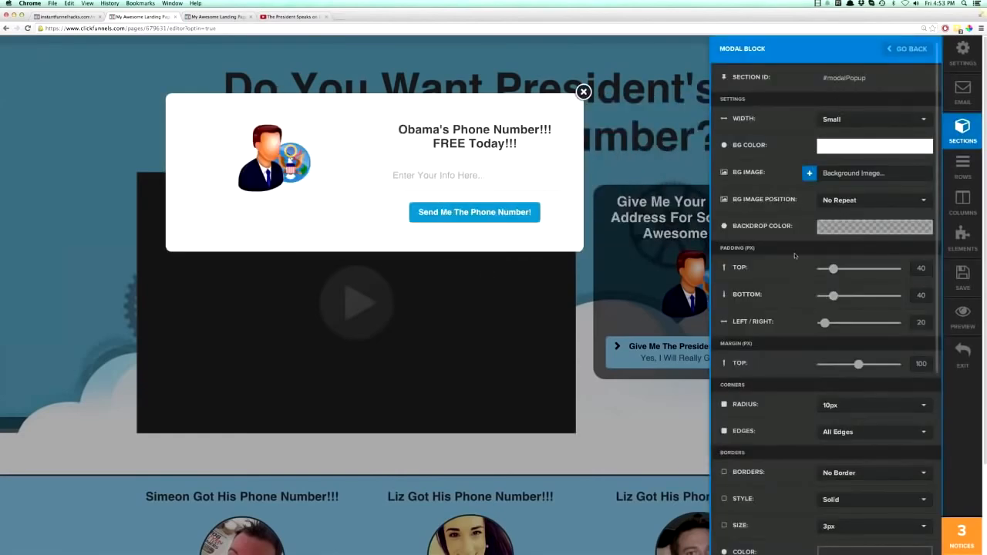
pyautogui.scroll(-5, 798, 262)
pyautogui.scroll(5, 795, 253)
pyautogui.moveTo(833, 268); pyautogui.dragTo(822, 270)
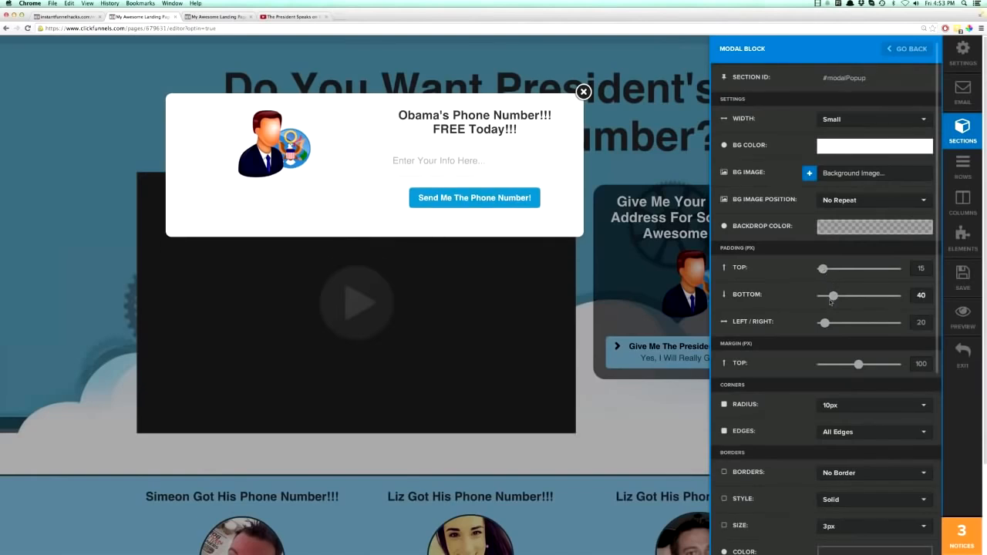
pyautogui.moveTo(827, 299); pyautogui.dragTo(818, 324)
pyautogui.moveTo(859, 368)
pyautogui.mouseDown()
pyautogui.moveTo(836, 366)
pyautogui.moveTo(892, 367)
pyautogui.moveTo(825, 367)
pyautogui.moveTo(853, 365)
pyautogui.mouseUp()
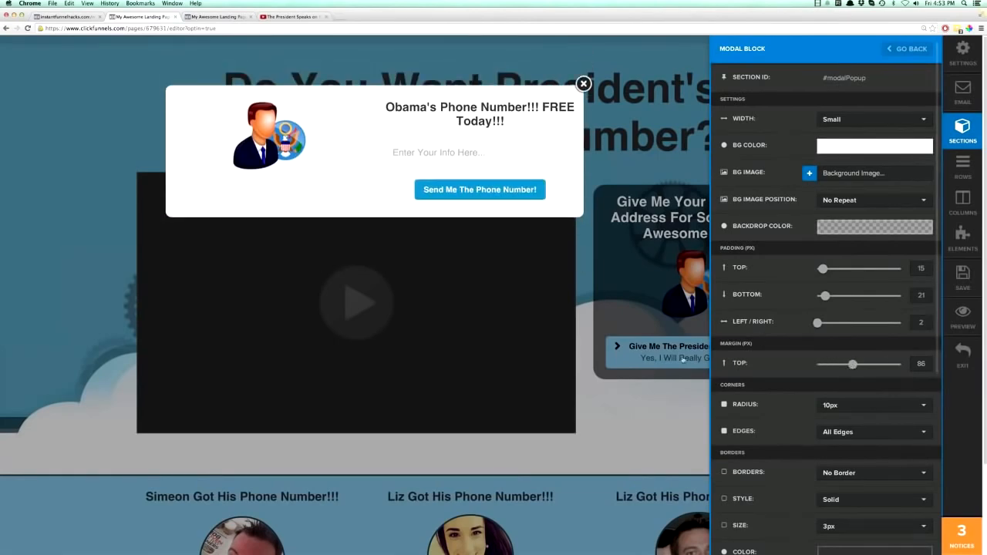
pyautogui.scroll(-5, 921, 364)
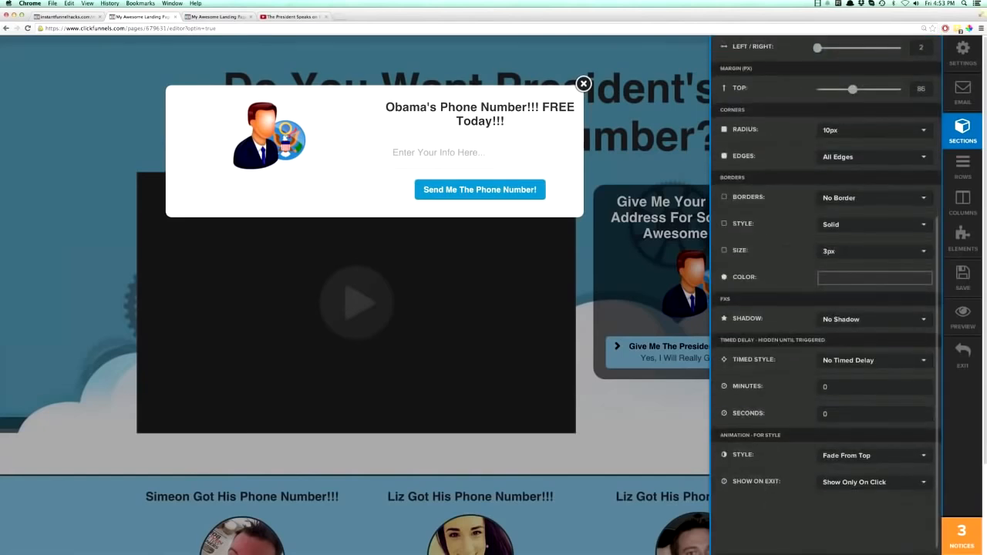
pyautogui.scroll(-1, 649, 441)
pyautogui.click(660, 437)
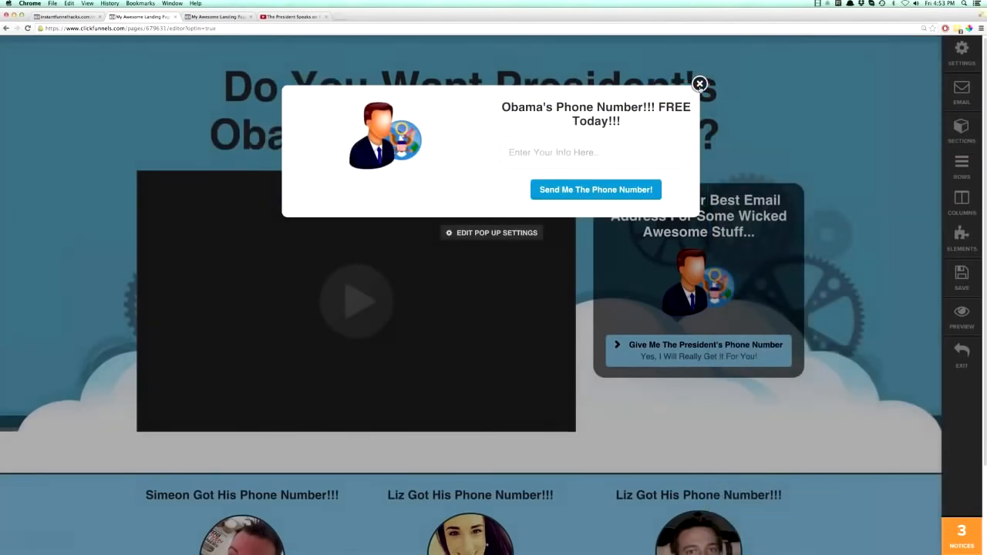
pyautogui.click(700, 83)
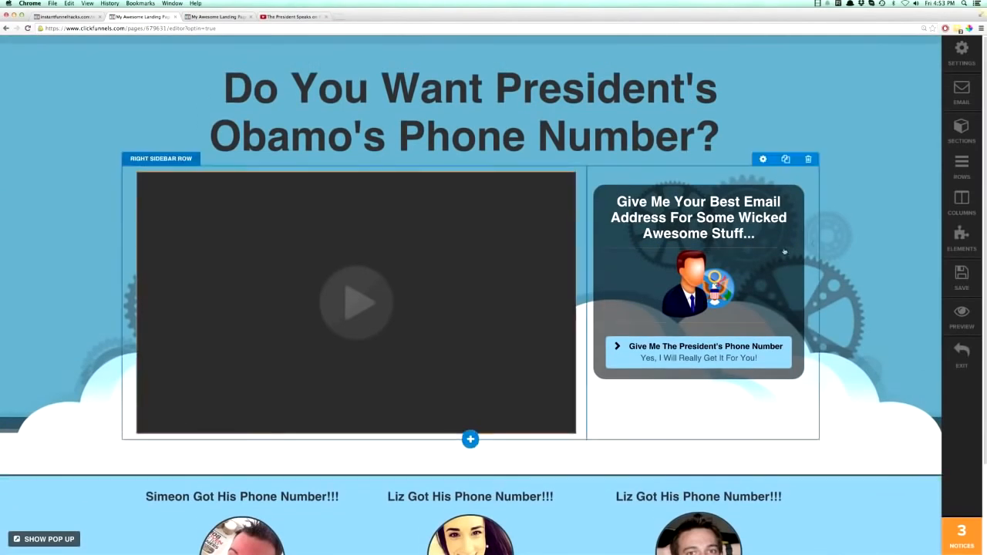
# Set the URL / Action of the page's "Give Me The President's Phone Number" button to #open-popup.
pyautogui.click(720, 356)
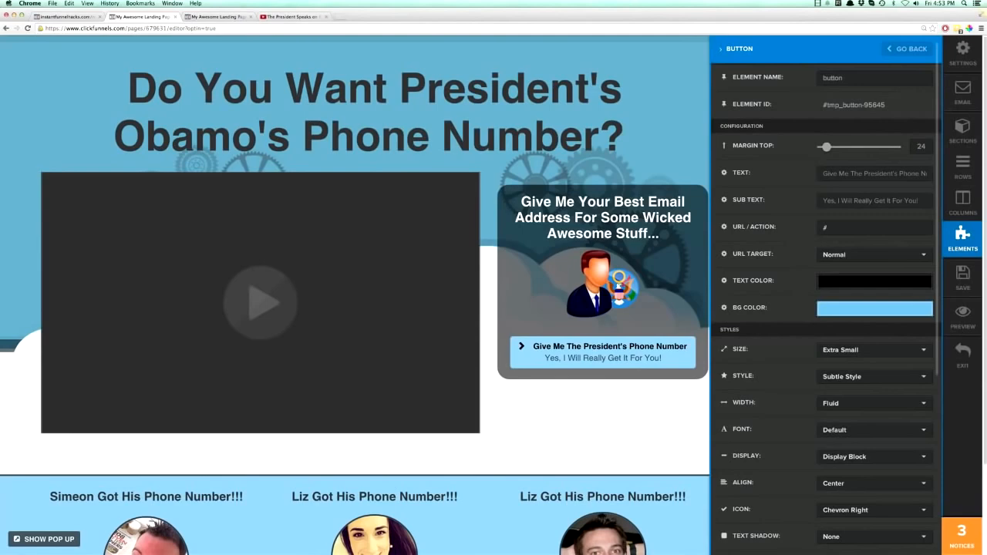
pyautogui.click(842, 228)
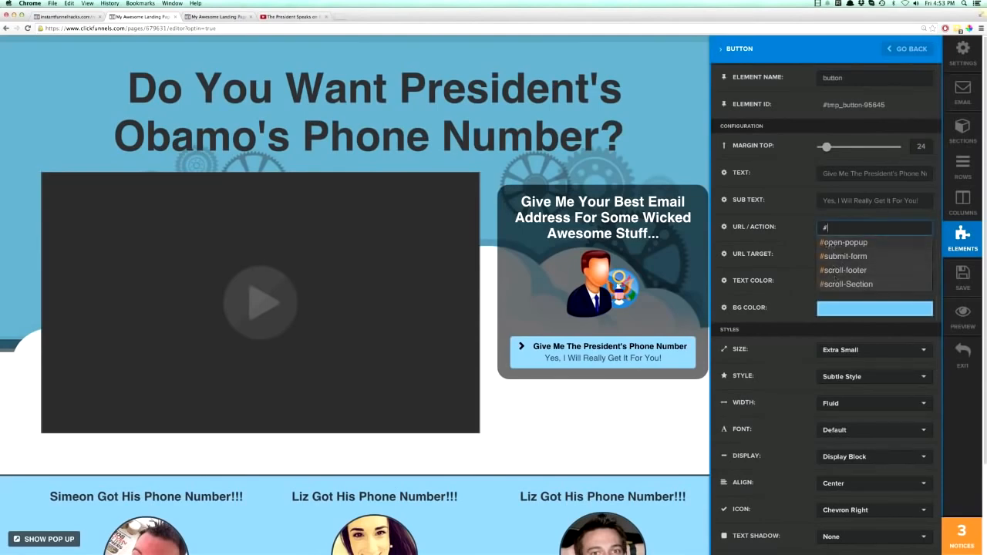
pyautogui.click(839, 243)
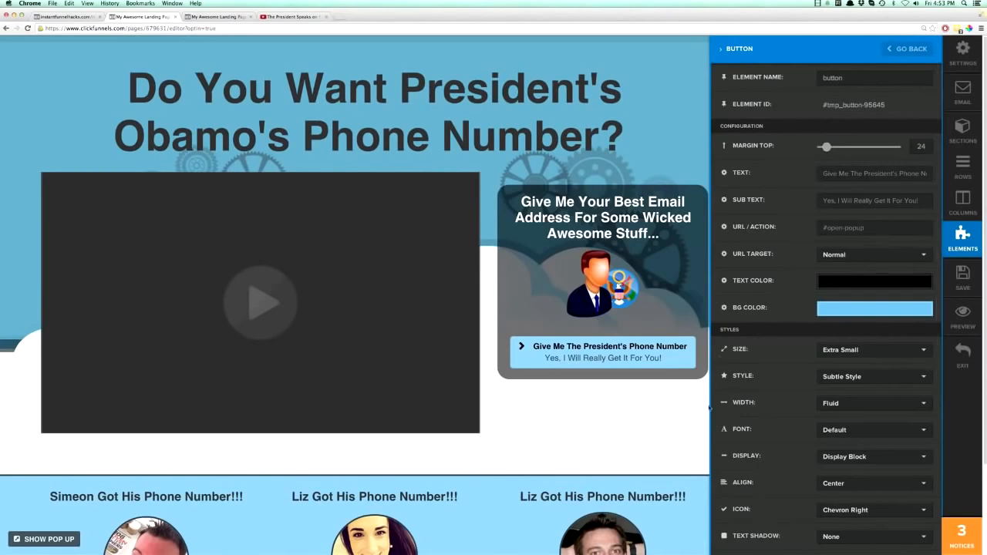
# Save the page and reload its live preview.
pyautogui.click(962, 279)
pyautogui.click(964, 284)
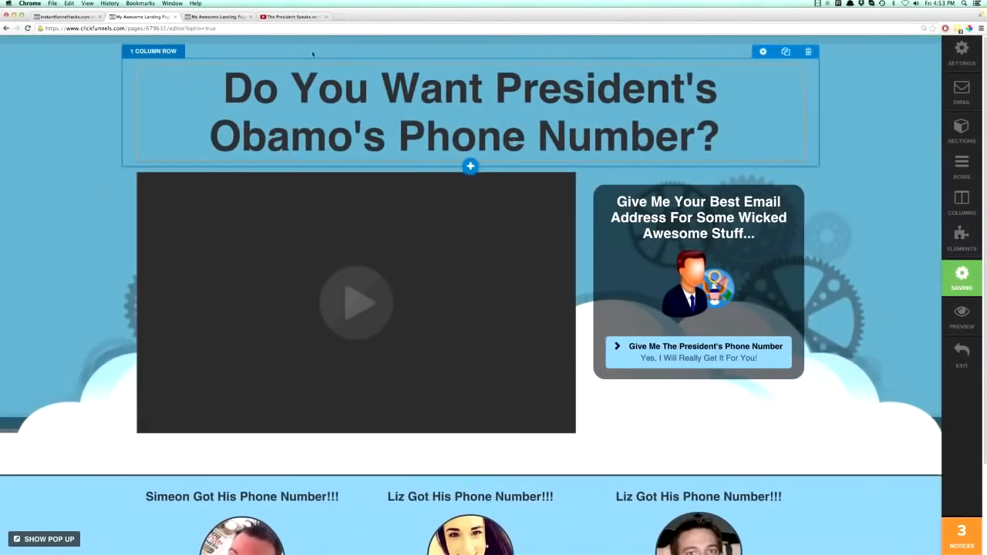
pyautogui.click(185, 17)
pyautogui.click(27, 28)
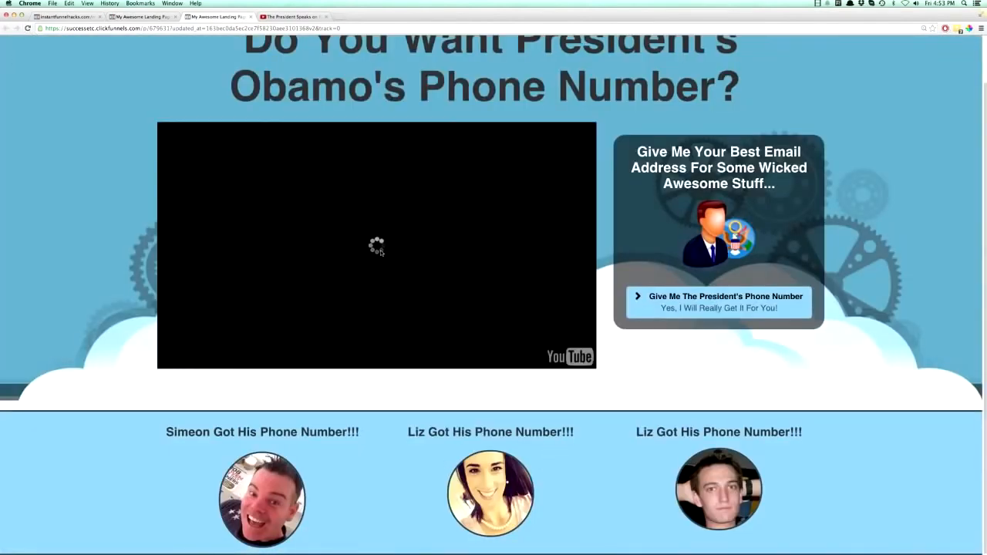
# Test the pop-up from the preview page's button, close it, and look over the page down to the testimonials.
pyautogui.click(712, 307)
pyautogui.click(554, 151)
pyautogui.click(699, 83)
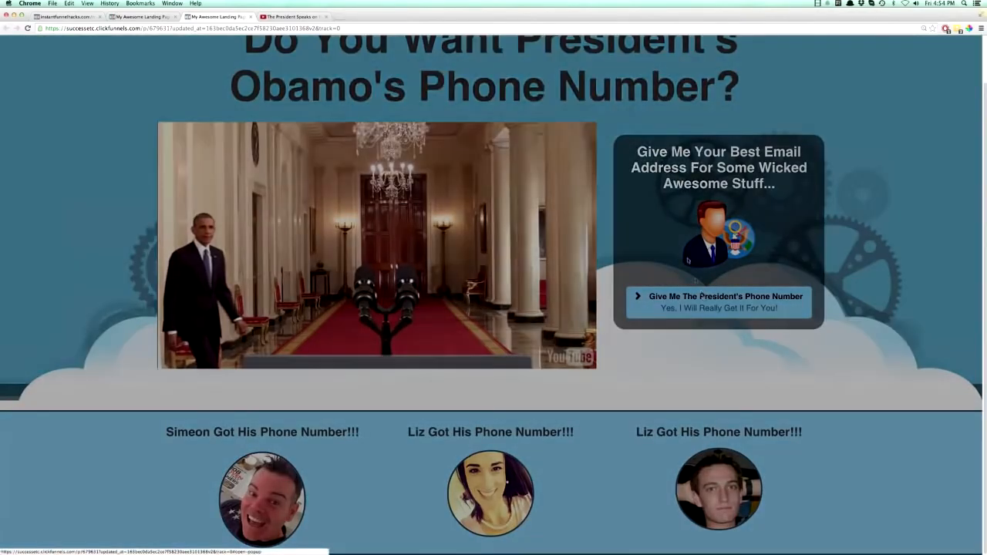
pyautogui.click(699, 84)
pyautogui.scroll(2, 623, 199)
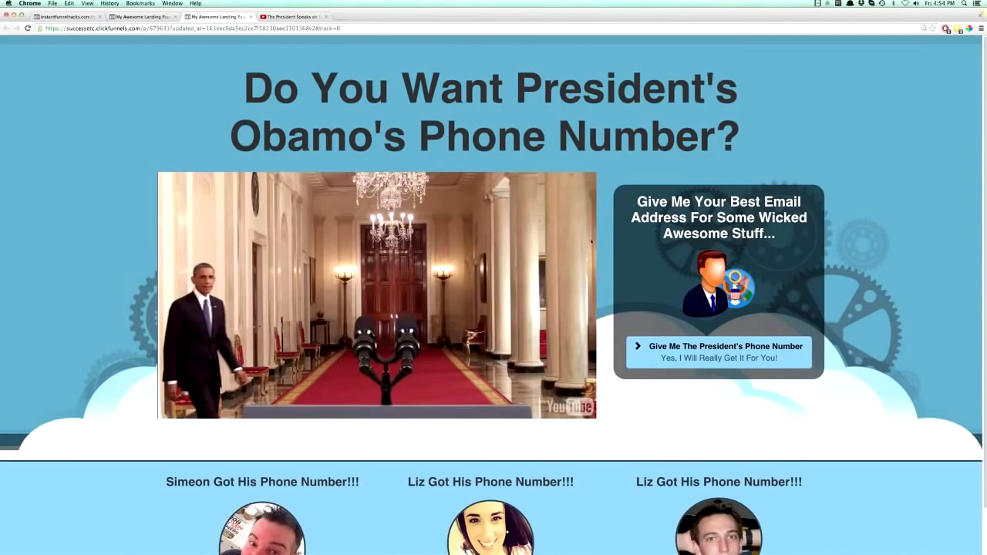
pyautogui.scroll(-2, 700, 378)
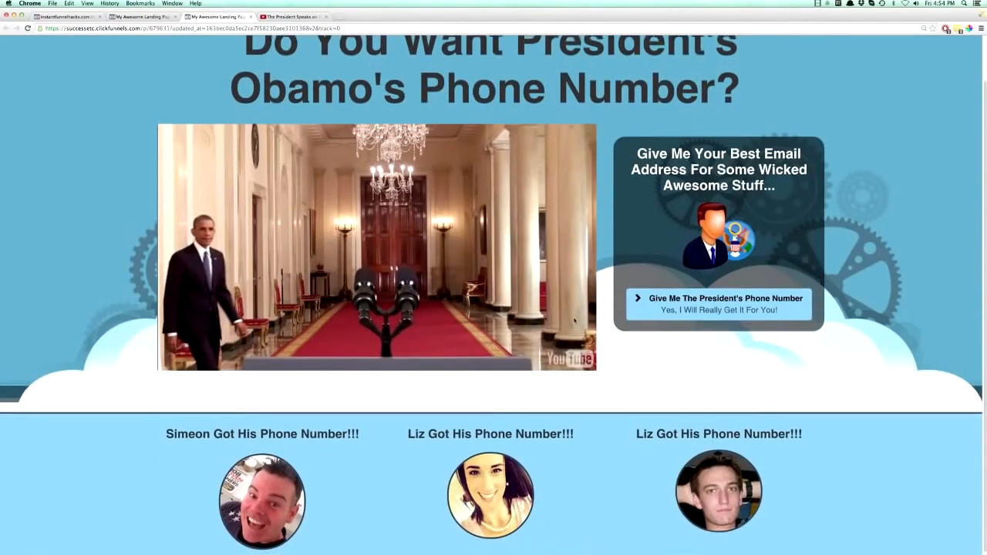
pyautogui.scroll(1, 575, 320)
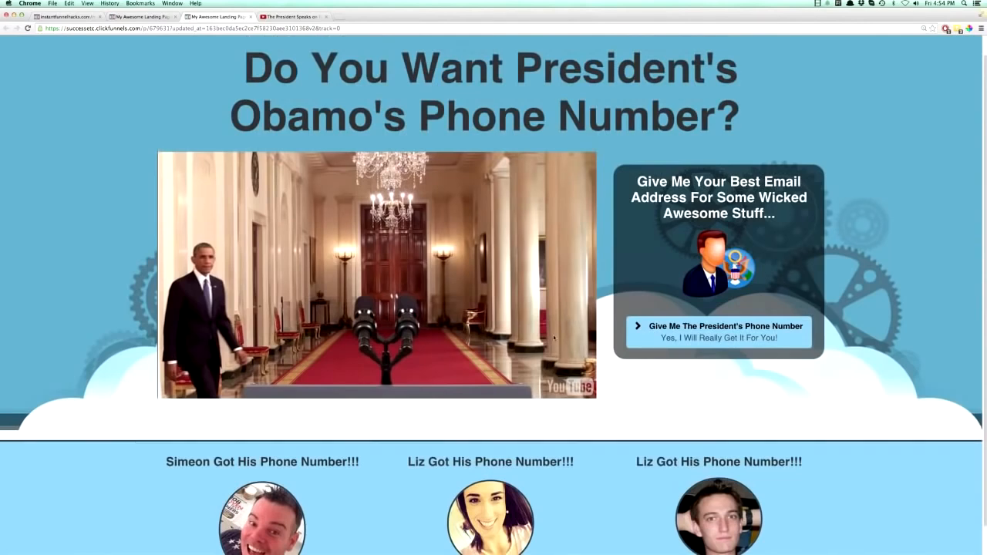
pyautogui.scroll(-1, 554, 337)
pyautogui.scroll(2, 554, 337)
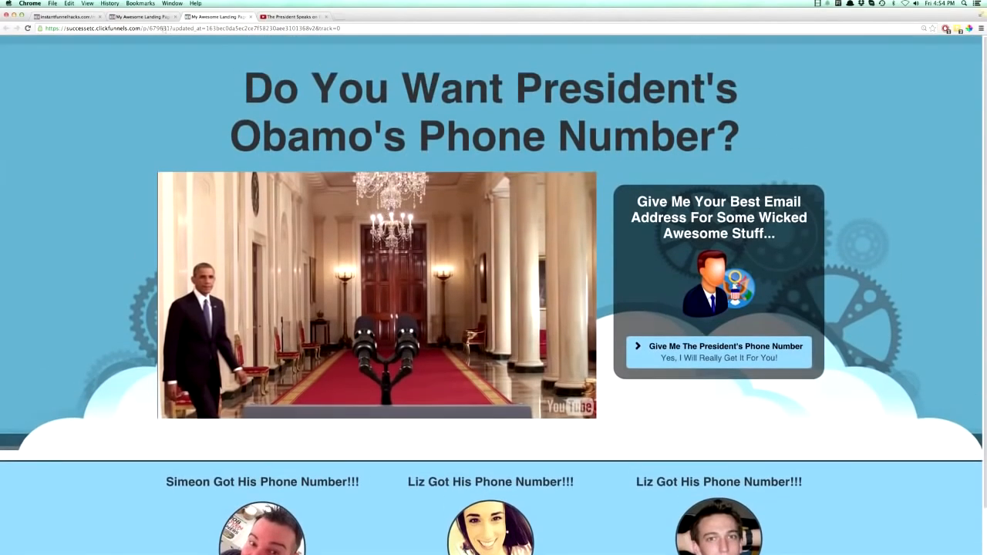
# Return to the page editor and open the email integration settings.
pyautogui.click(154, 16)
pyautogui.click(961, 91)
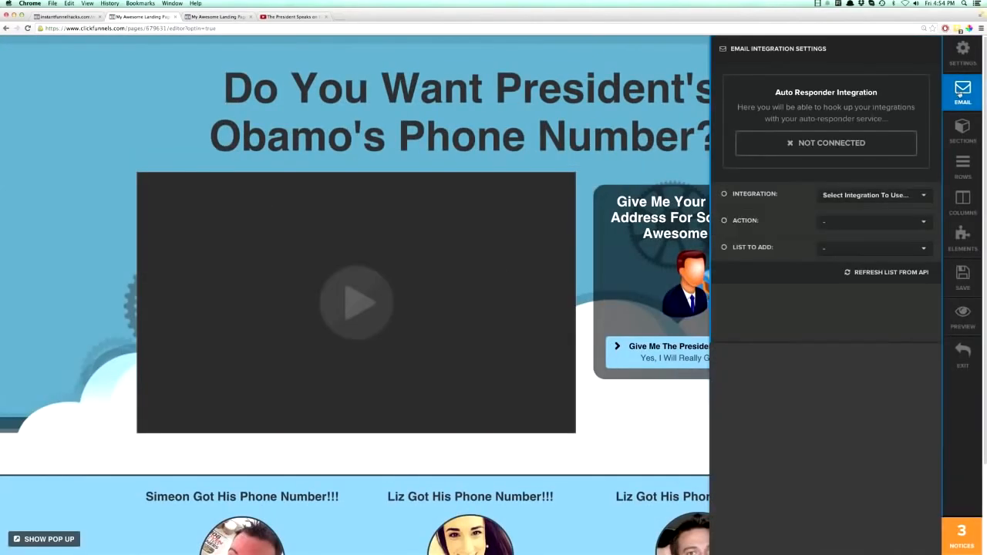